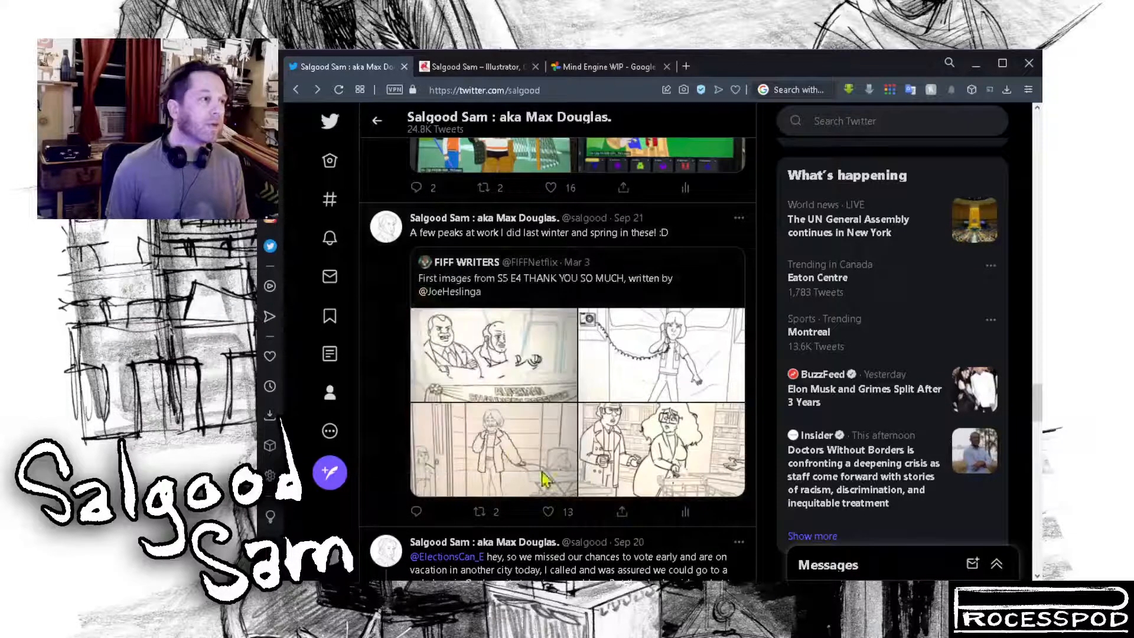
Step: View all four storyboard sketches in the quoted FIFF WRITERS S5 E4 tweet at full size and return to the timeline
click(522, 371)
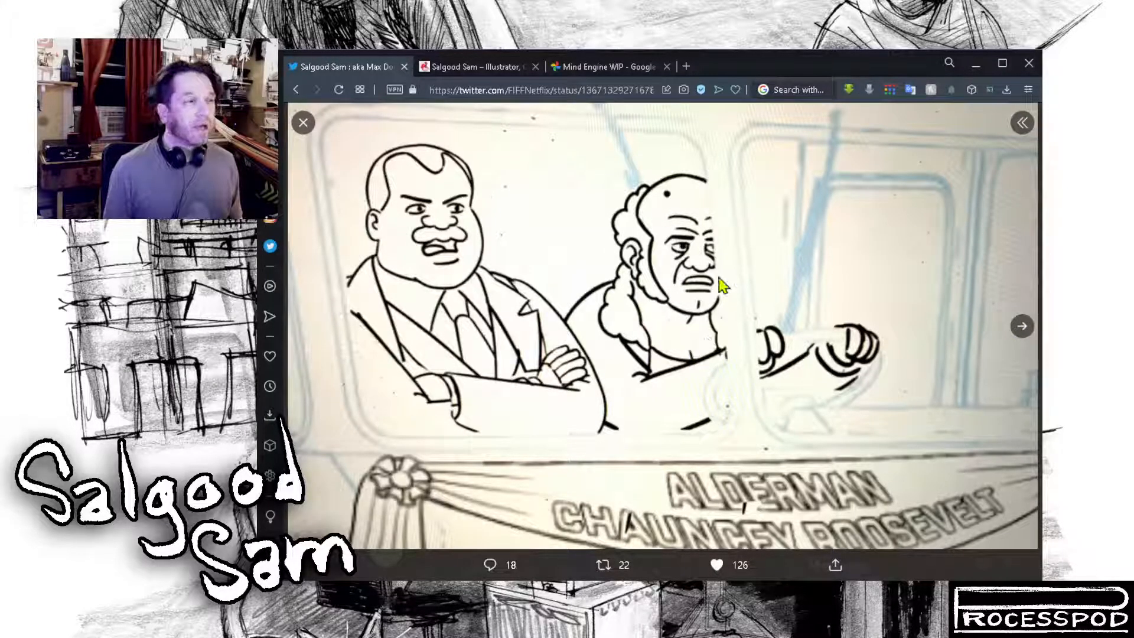
click(1016, 336)
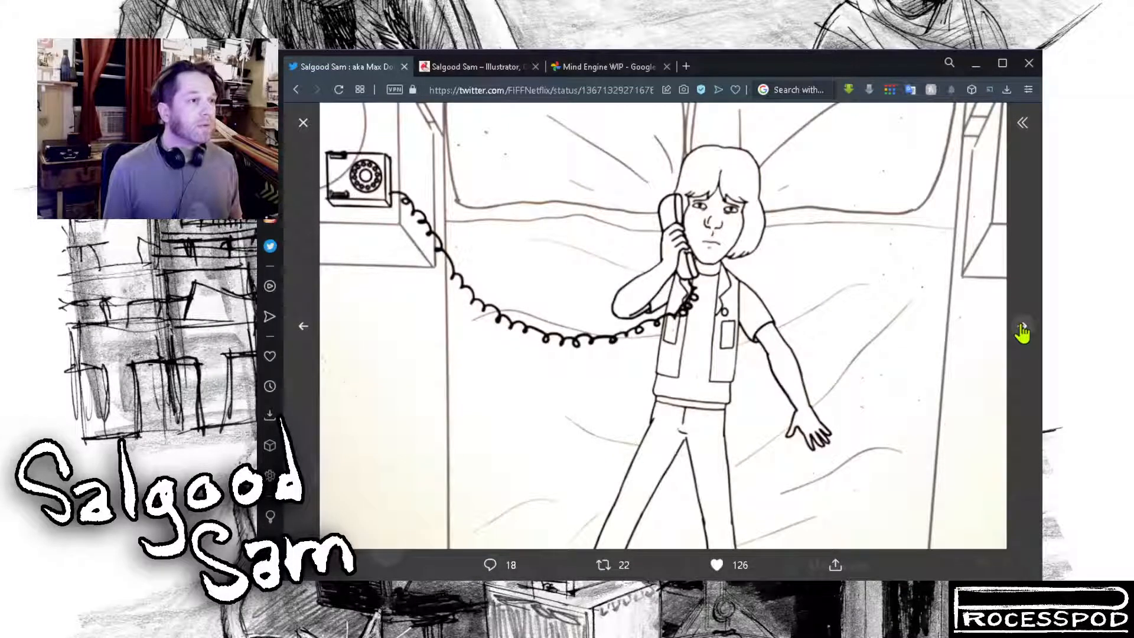
click(1022, 328)
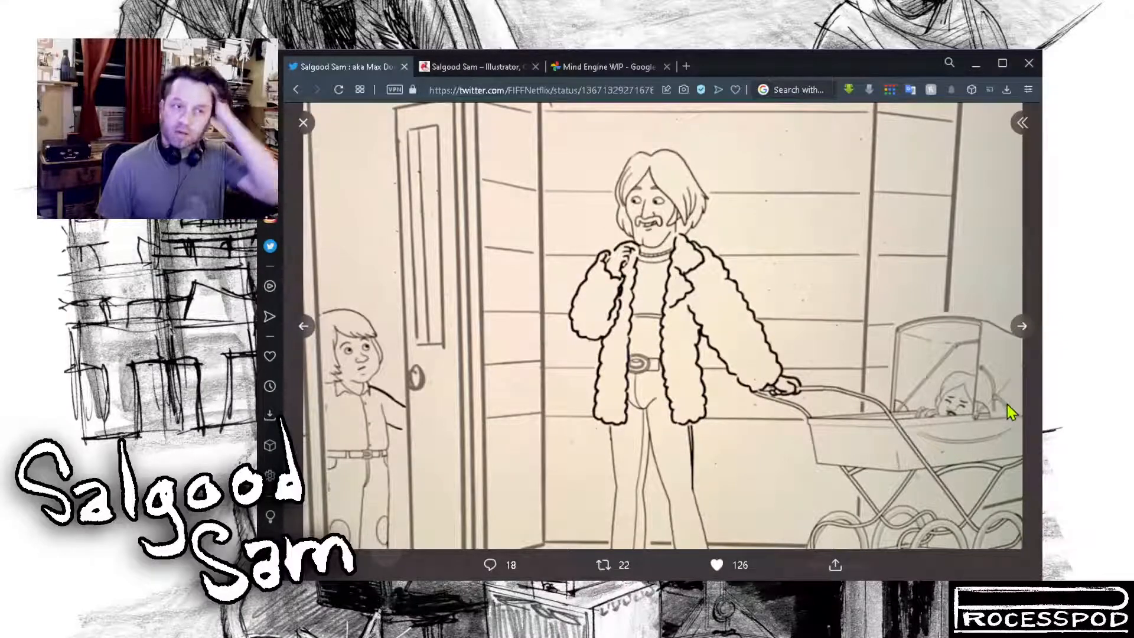
click(1024, 328)
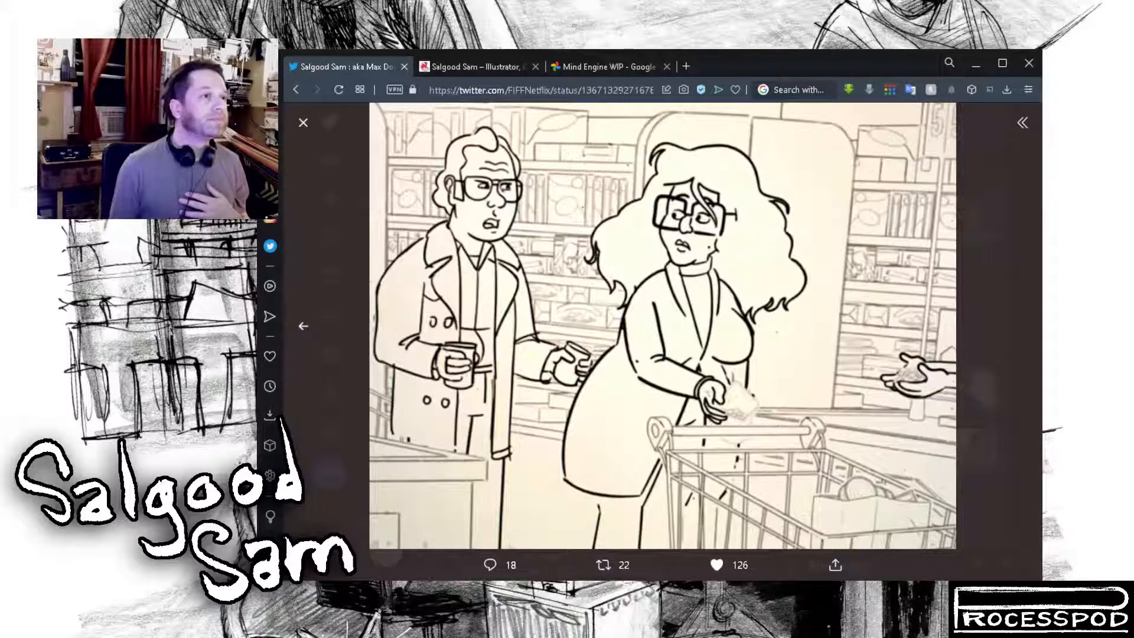
click(995, 269)
Step: View the cartoon still of the bearded man holding a magazine from the S5 E8 tweet at full size and close it
scroll(568, 353, up, 3)
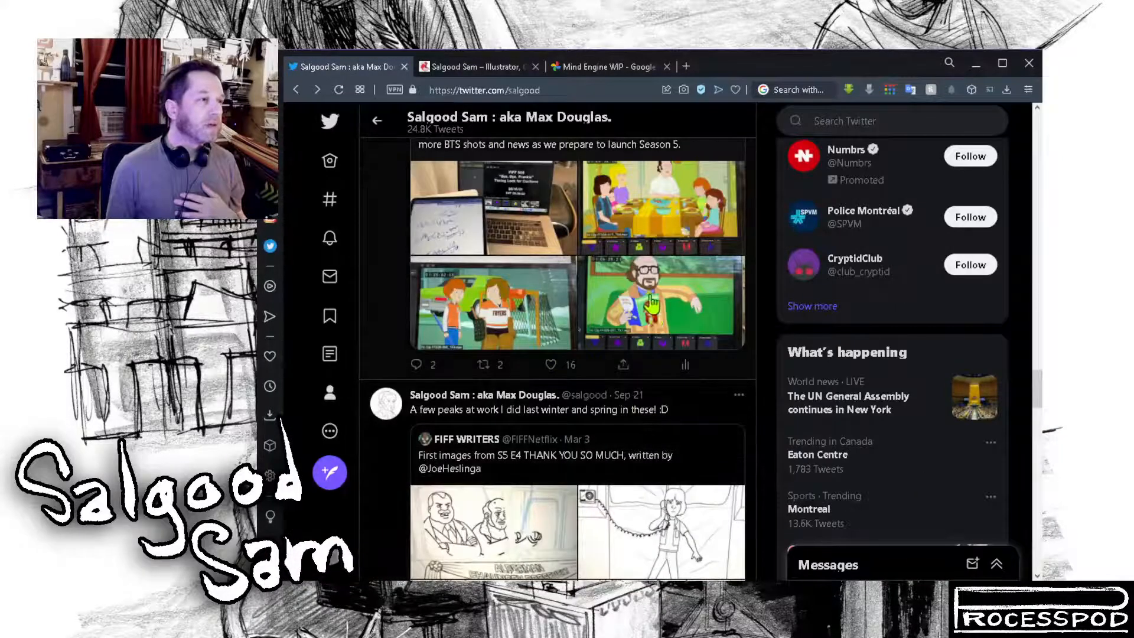
click(654, 267)
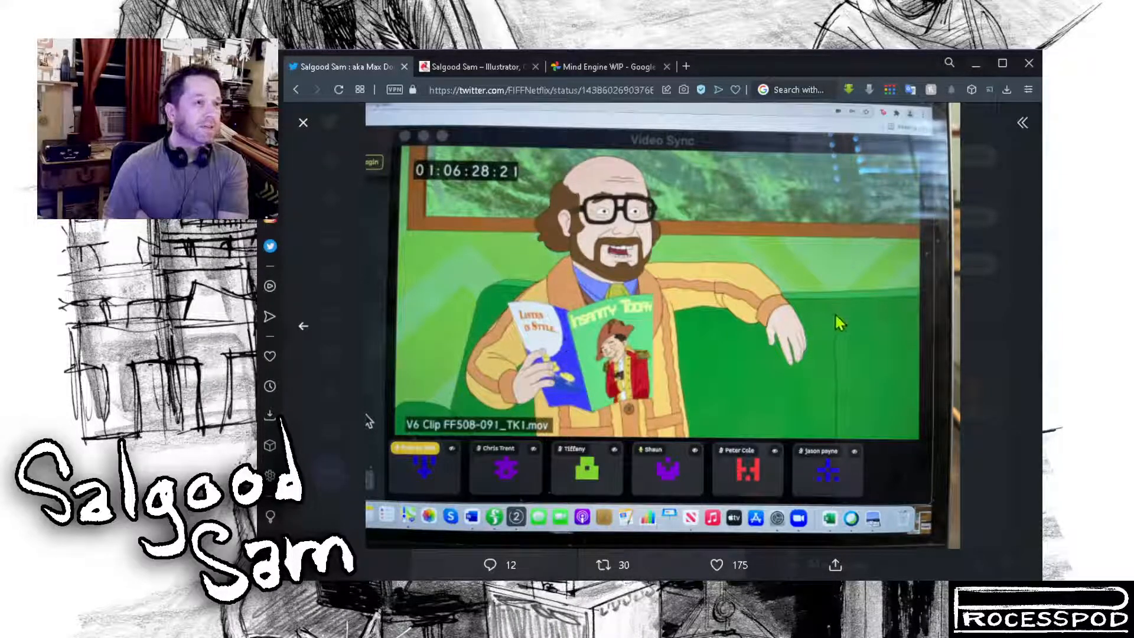
click(1024, 308)
Step: Open the September 21 tweet about the magazine cover and read its replies
scroll(576, 359, up, 2)
scroll(576, 359, up, 2)
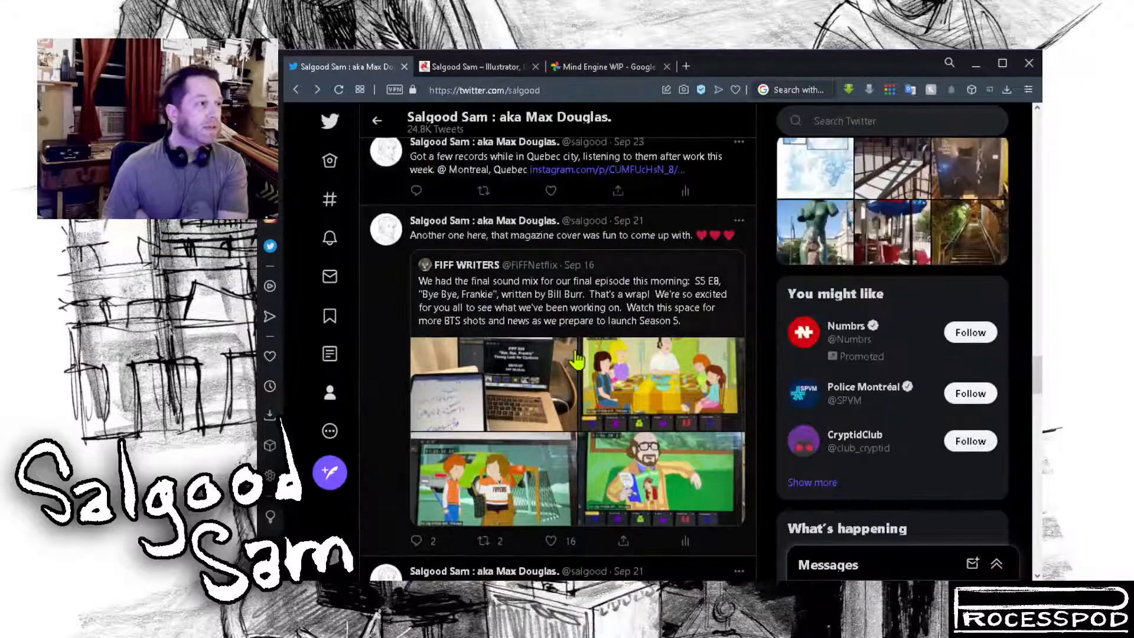
scroll(576, 358, up, 3)
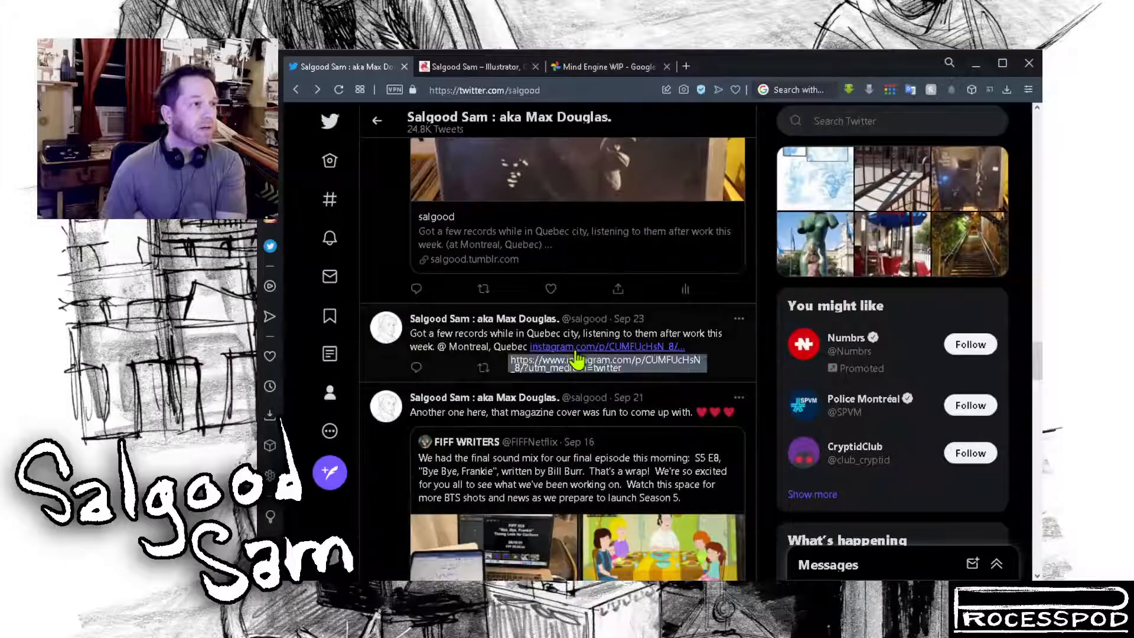
scroll(567, 349, down, 2)
click(653, 331)
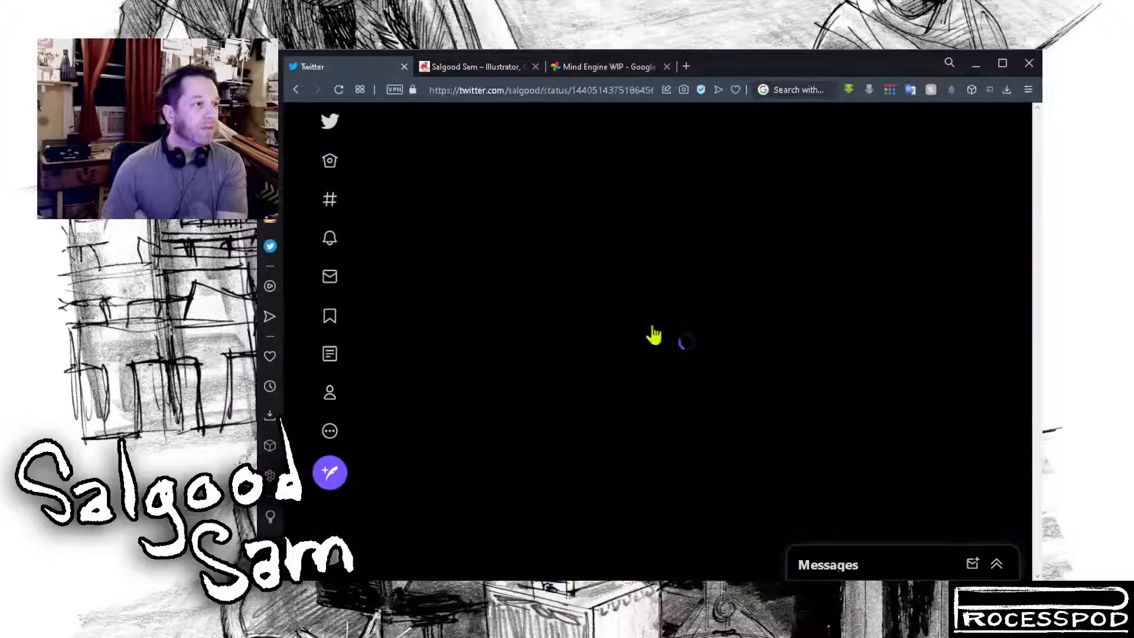
scroll(654, 349, down, 5)
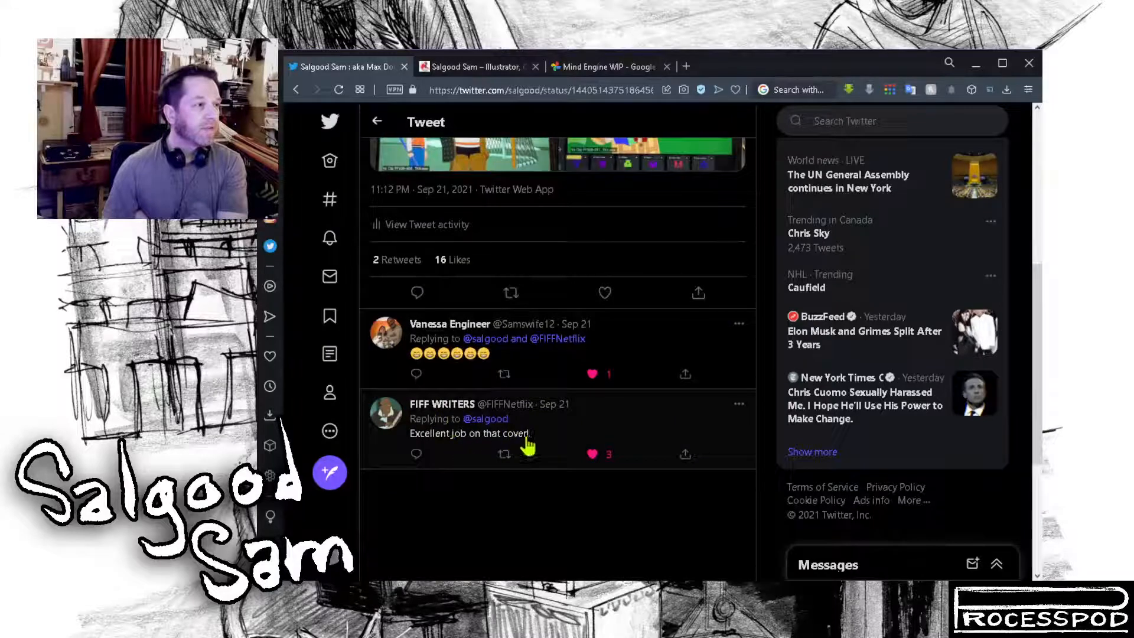
scroll(620, 437, up, 4)
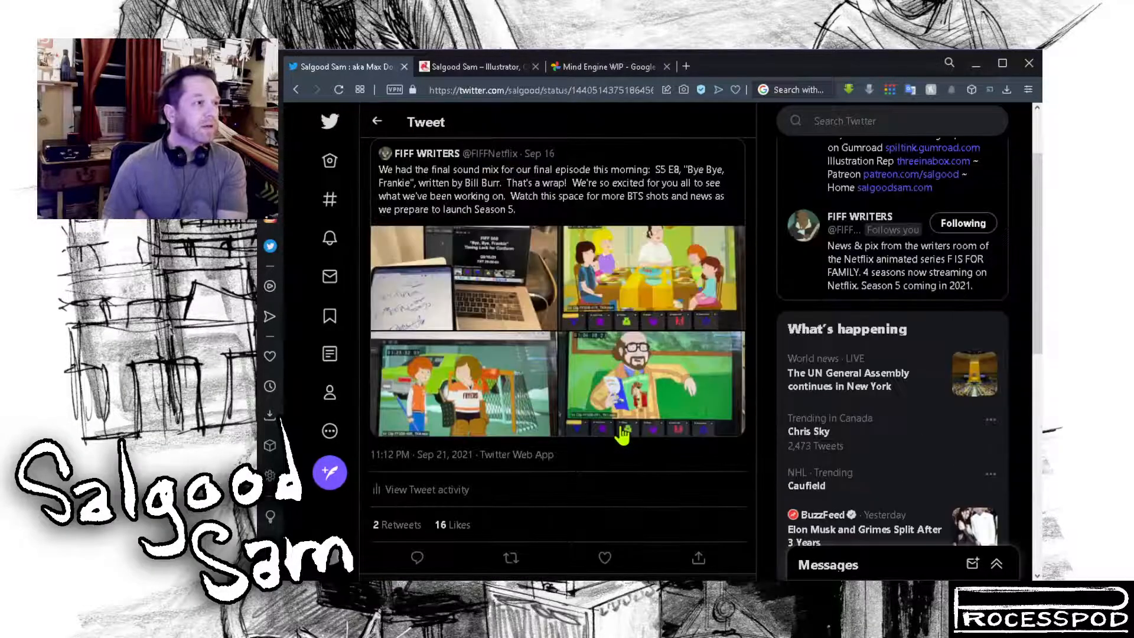
scroll(623, 434, up, 2)
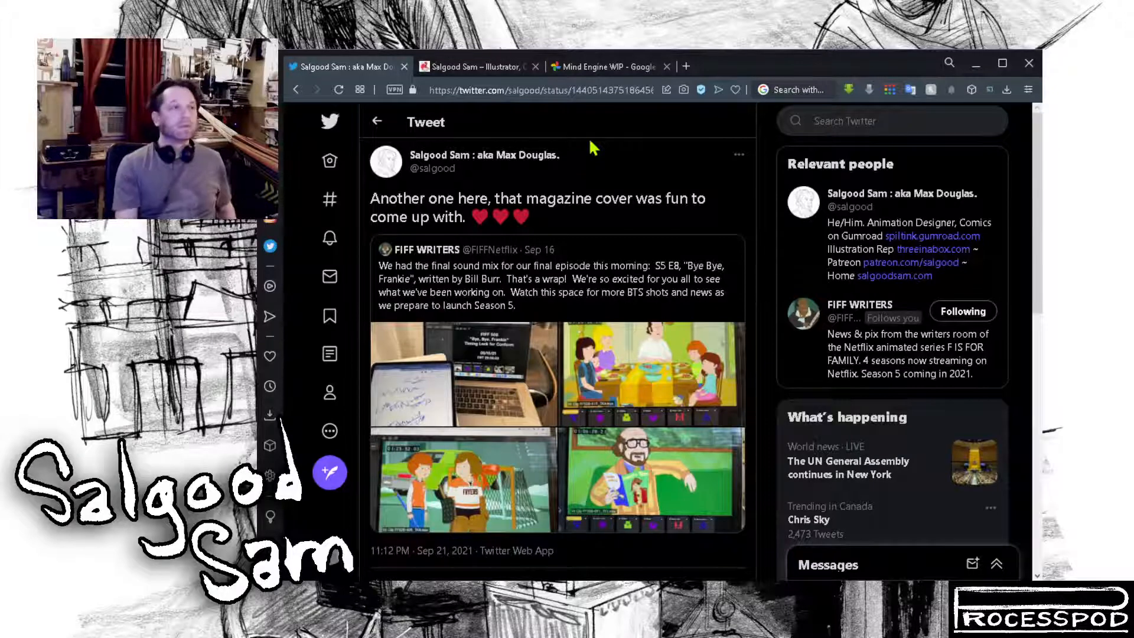
Step: Switch to the Mind Engine WIP album in Google Photos and browse its artwork as far as The New Armageddon Blues pages
click(593, 75)
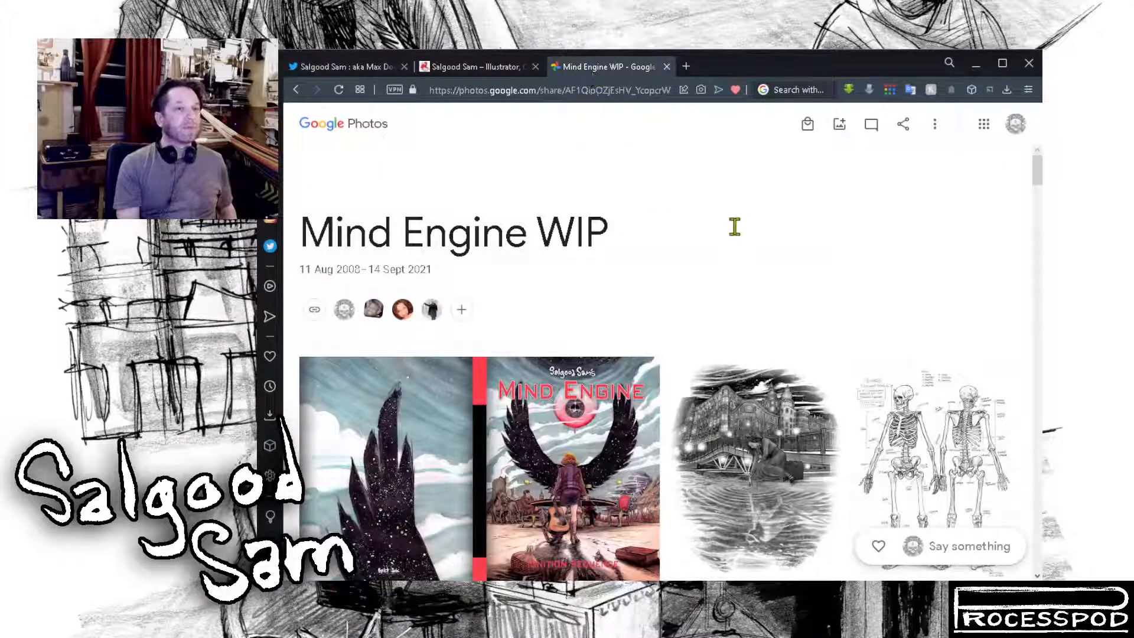
scroll(734, 227, down, 10)
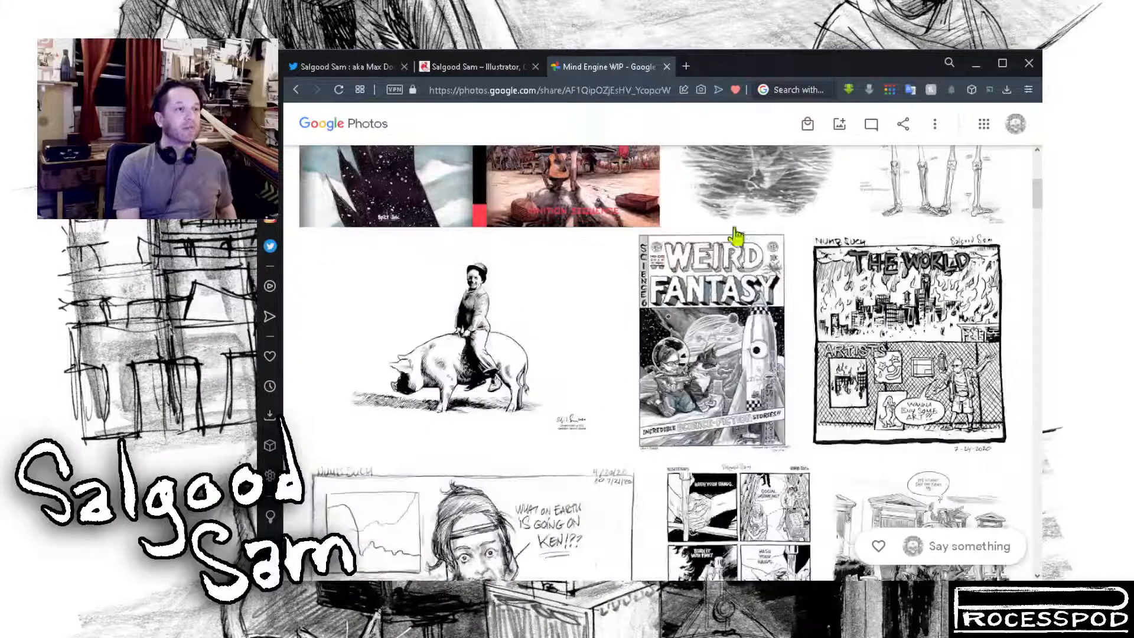
scroll(734, 227, up, 7)
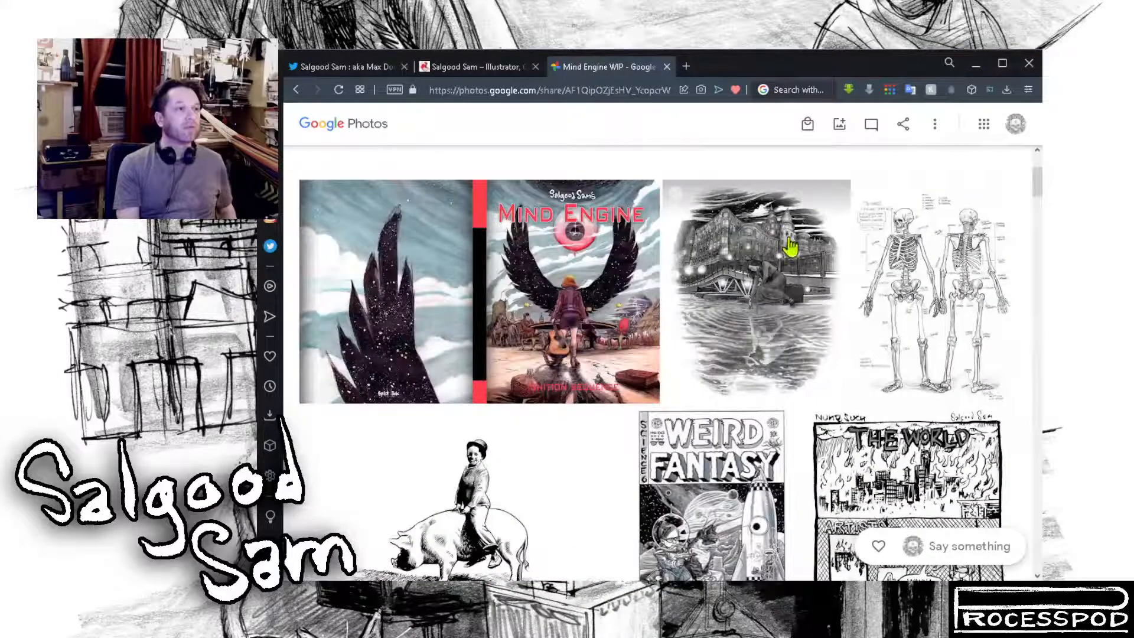
scroll(804, 249, down, 3)
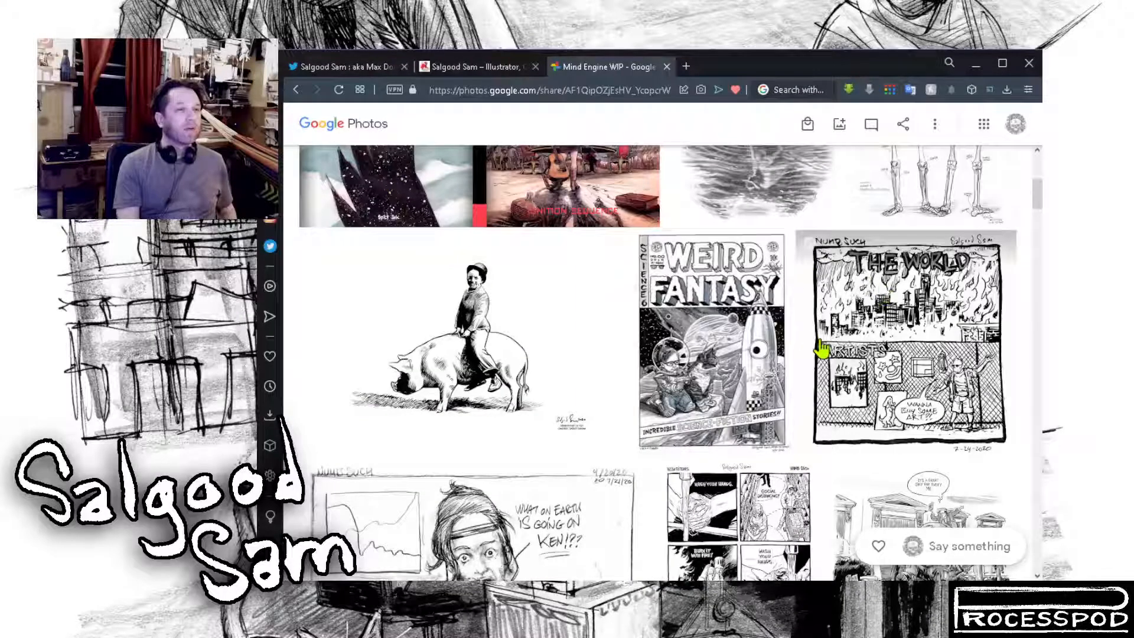
scroll(821, 348, down, 3)
scroll(821, 348, down, 7)
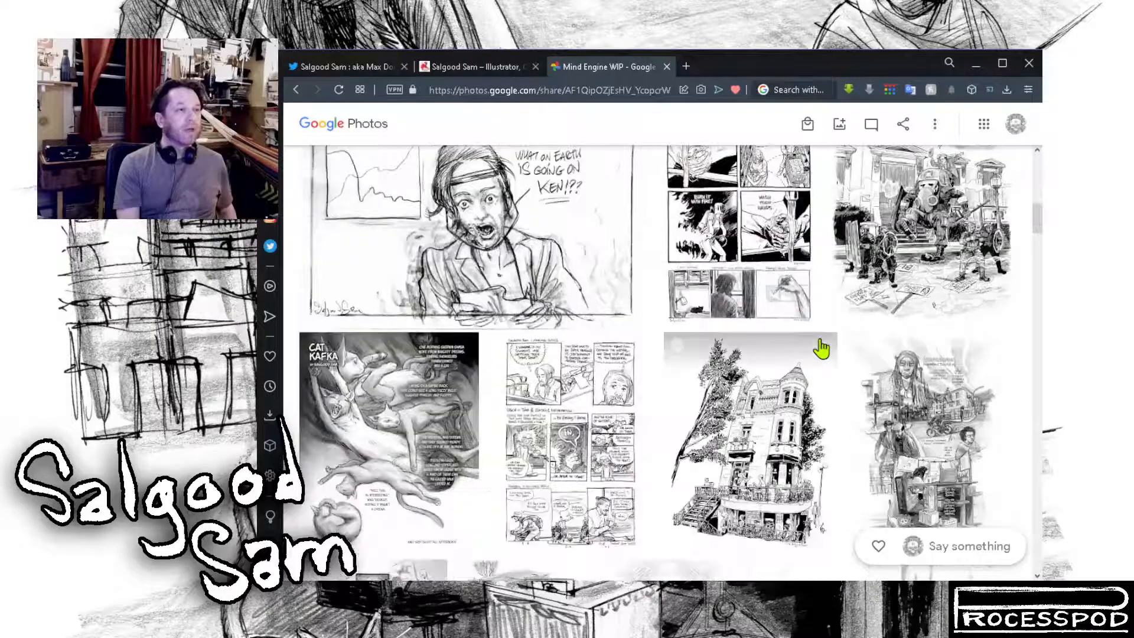
scroll(824, 348, down, 12)
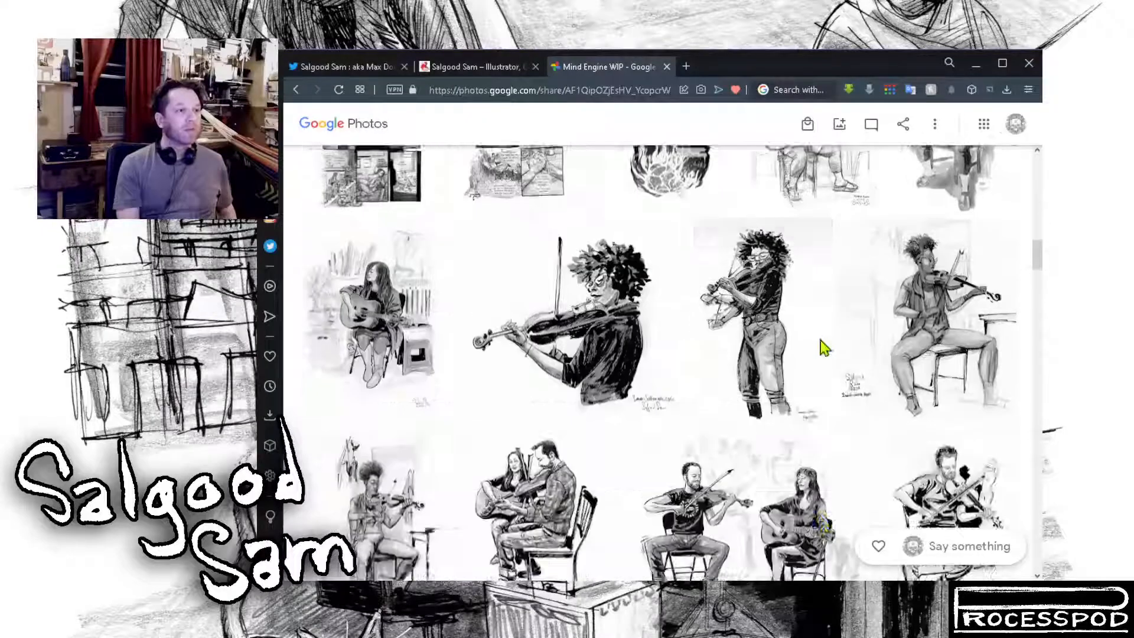
scroll(823, 348, down, 15)
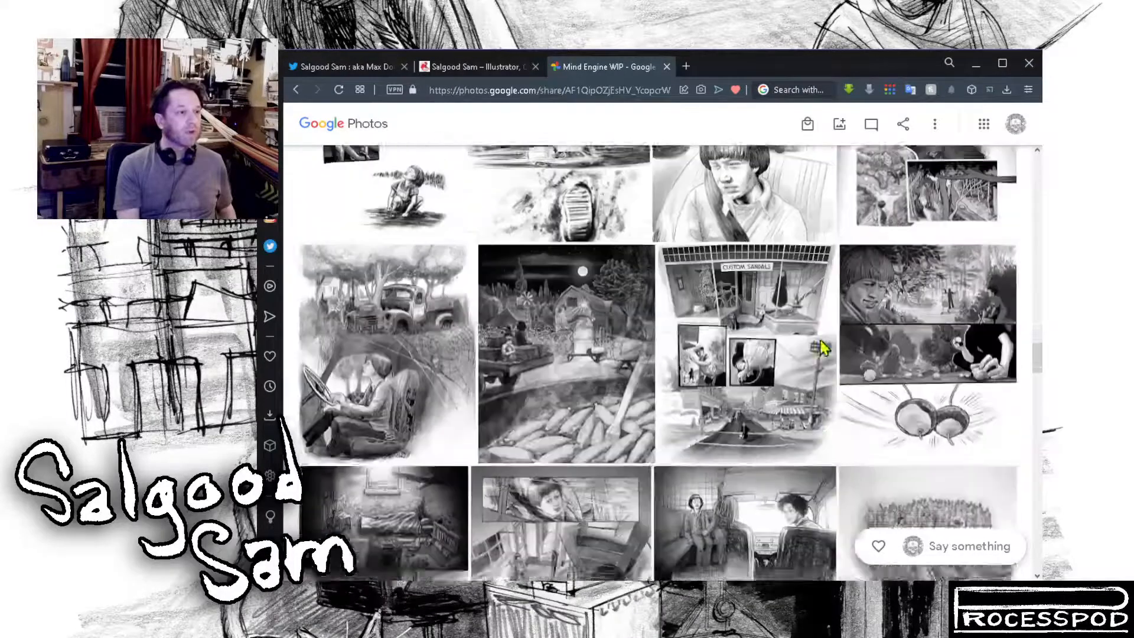
scroll(824, 349, down, 15)
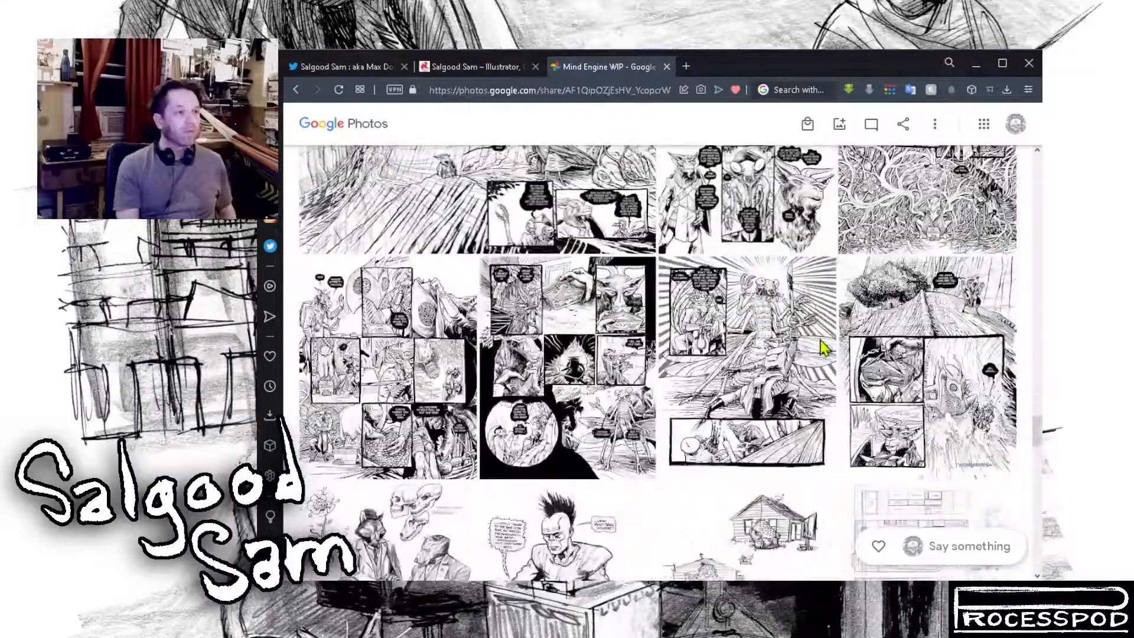
scroll(822, 348, down, 15)
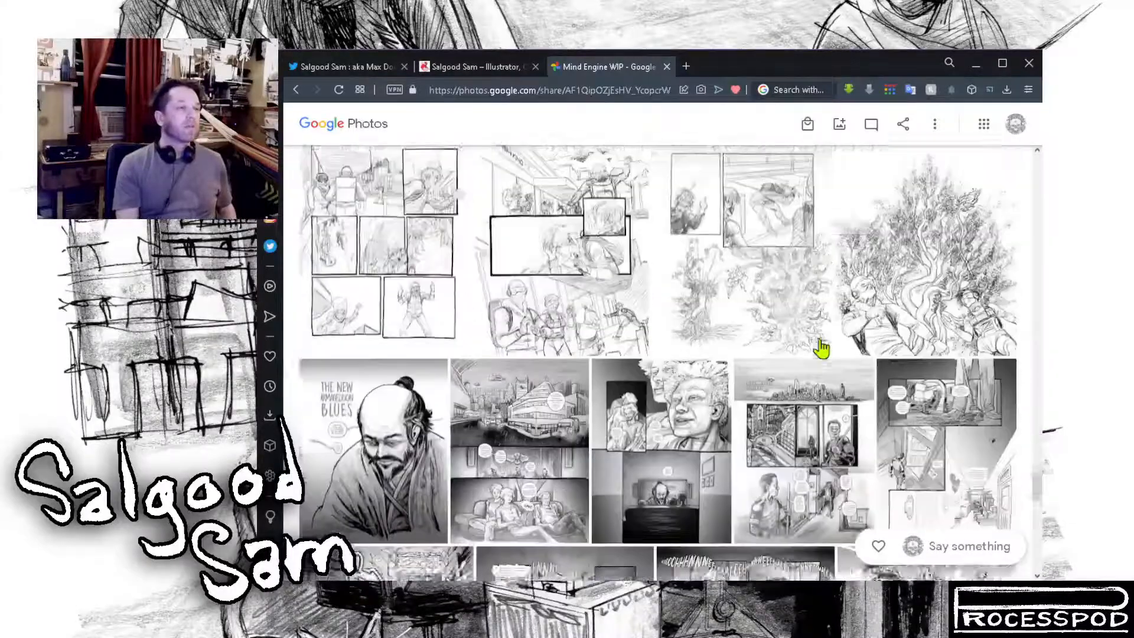
scroll(822, 348, down, 11)
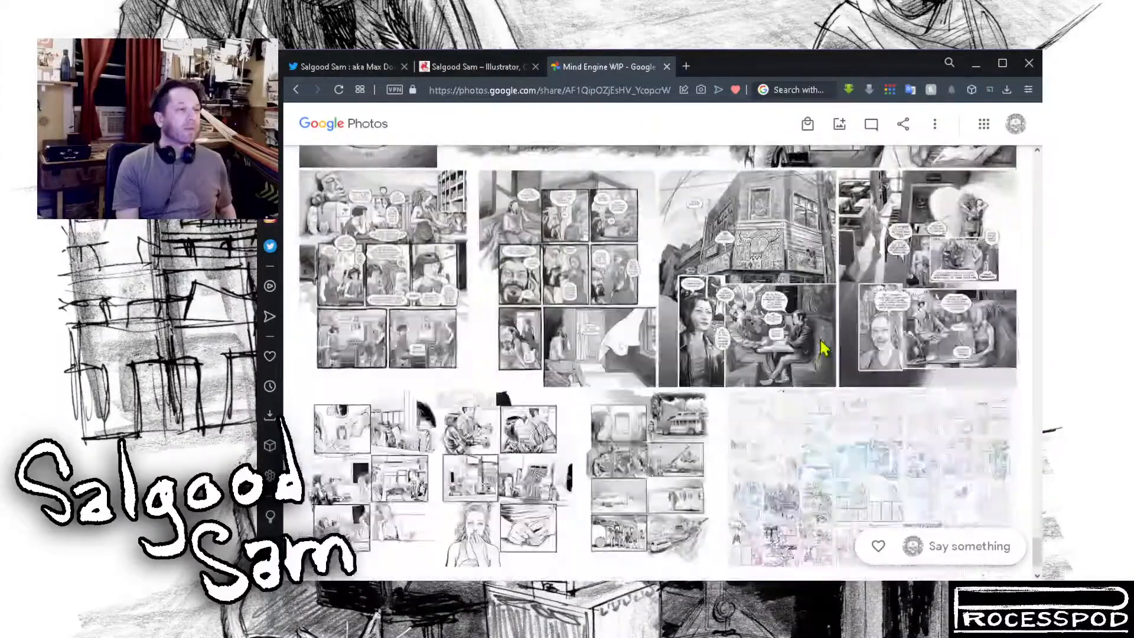
scroll(825, 348, up, 6)
scroll(824, 348, up, 6)
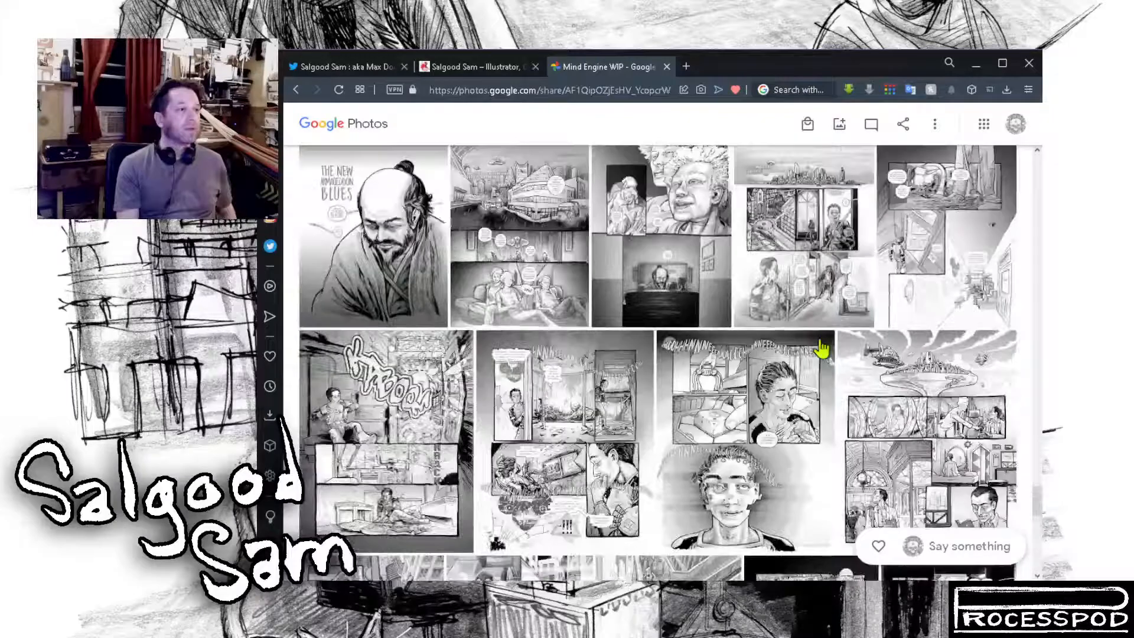
Step: View the KABOOM explosion page and the comic page beside it at full size, returning to the album after each
click(390, 422)
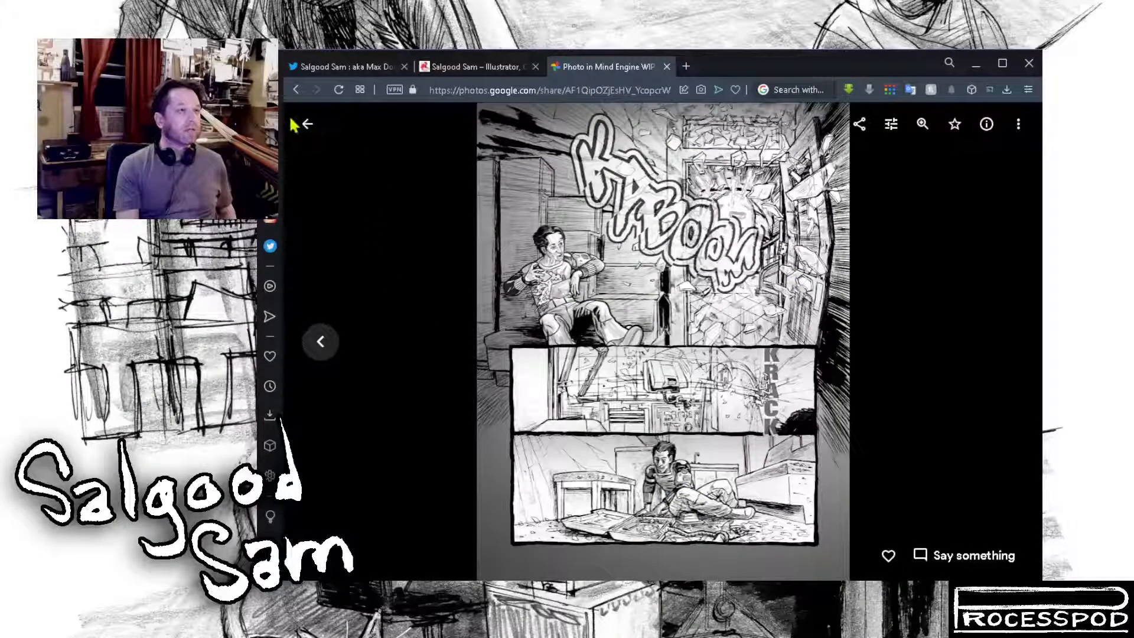
click(307, 123)
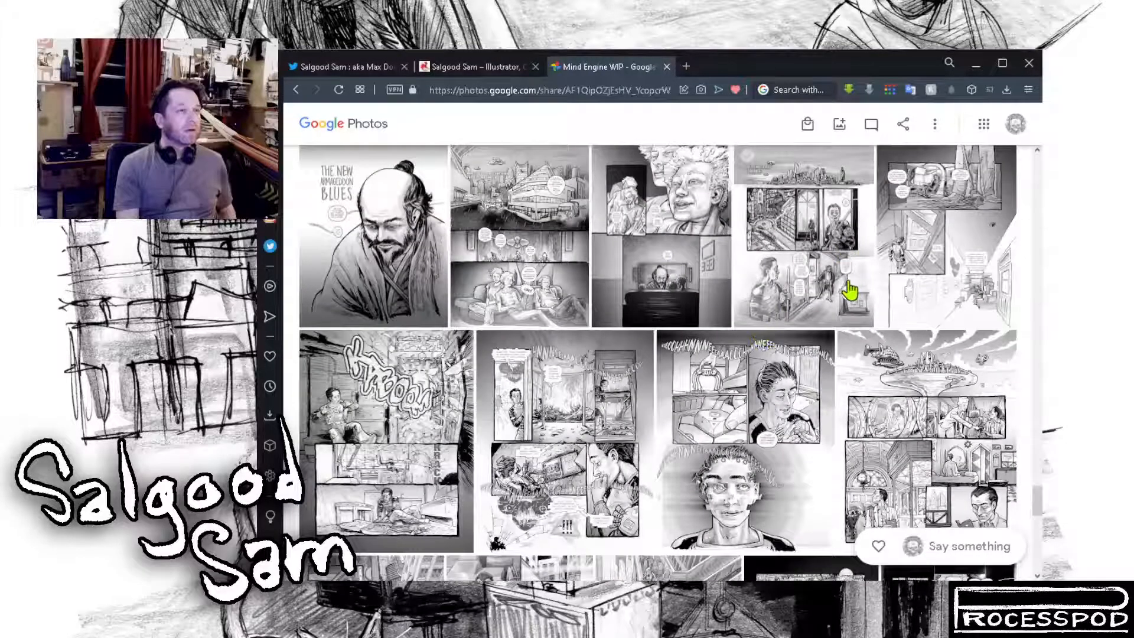
click(612, 449)
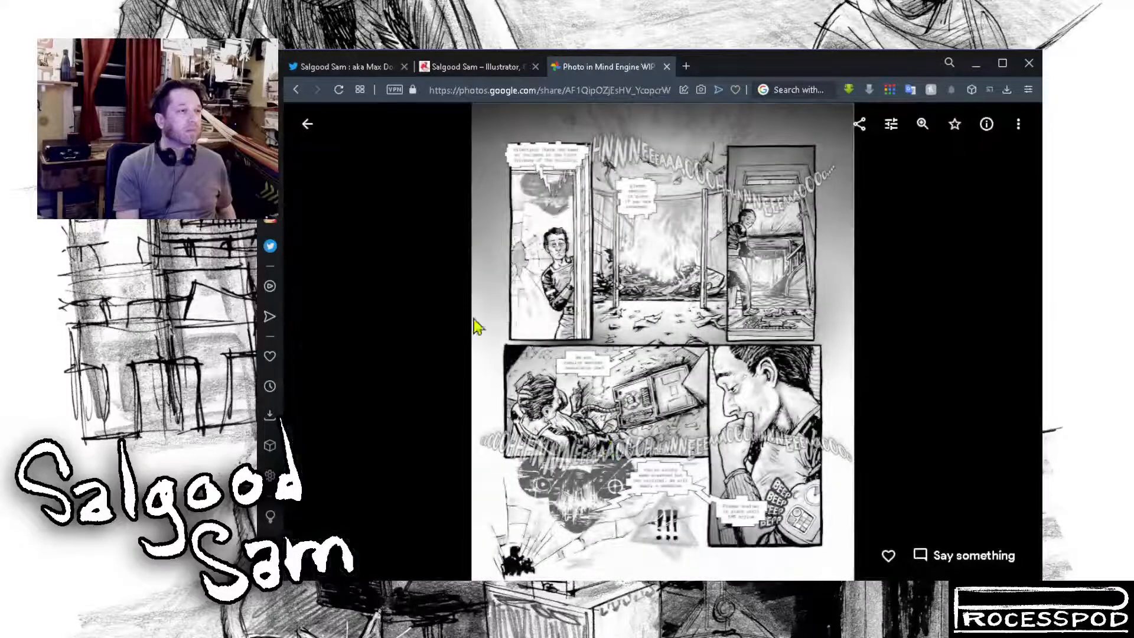
click(306, 125)
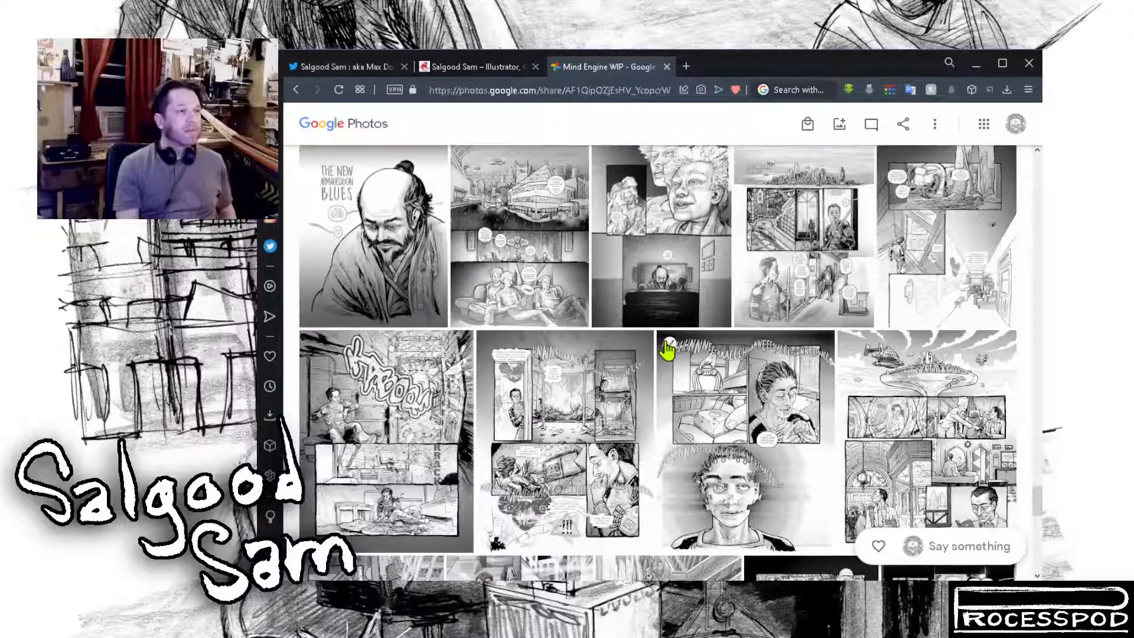
Step: View the comic page ending in an eye close-up at full size, and look over the Dream Life Book Two pages in the album
scroll(765, 377, down, 5)
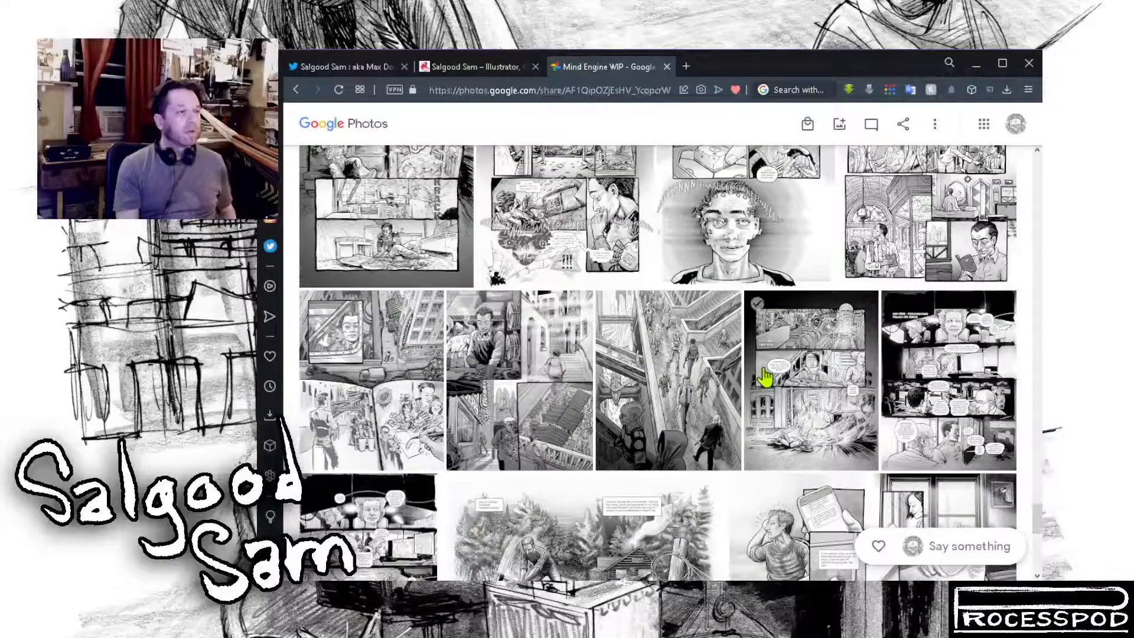
scroll(764, 377, down, 2)
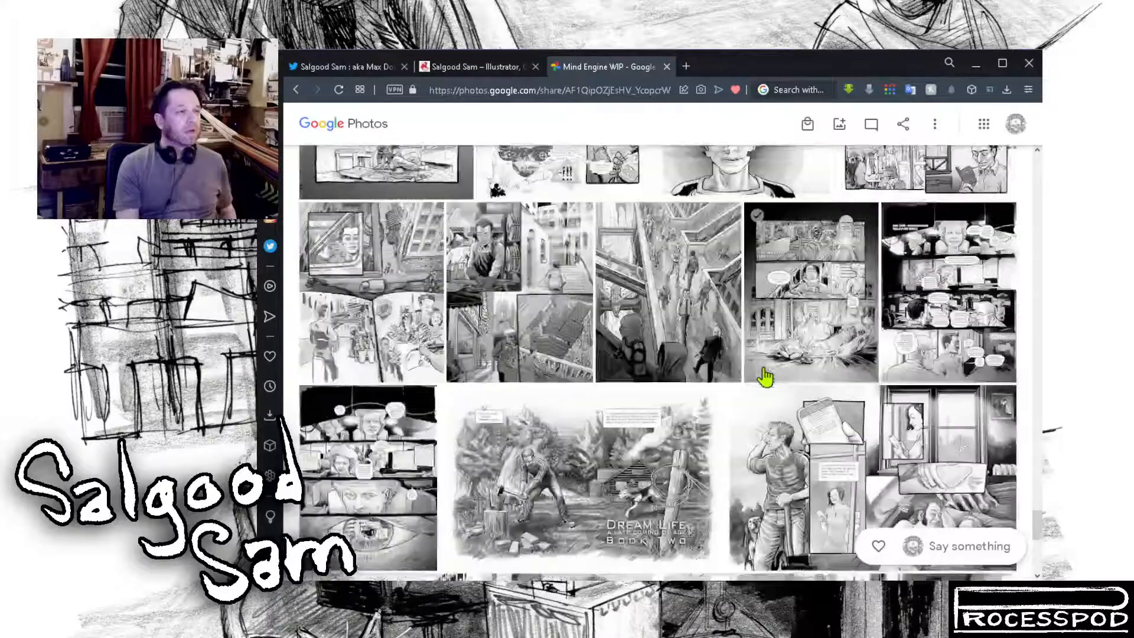
click(388, 464)
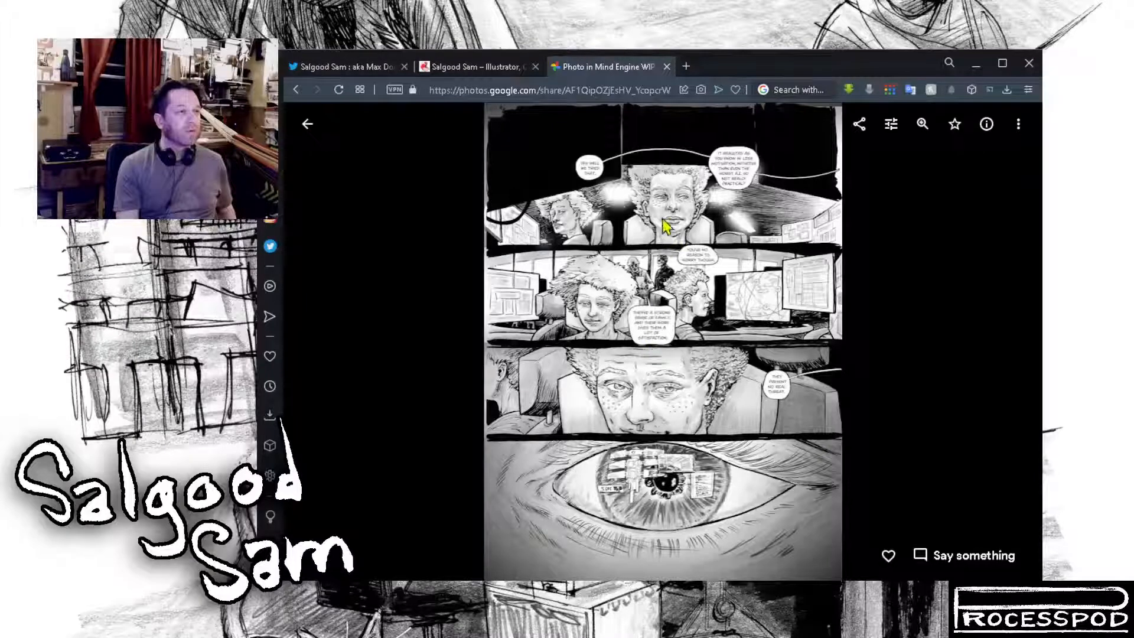
click(307, 123)
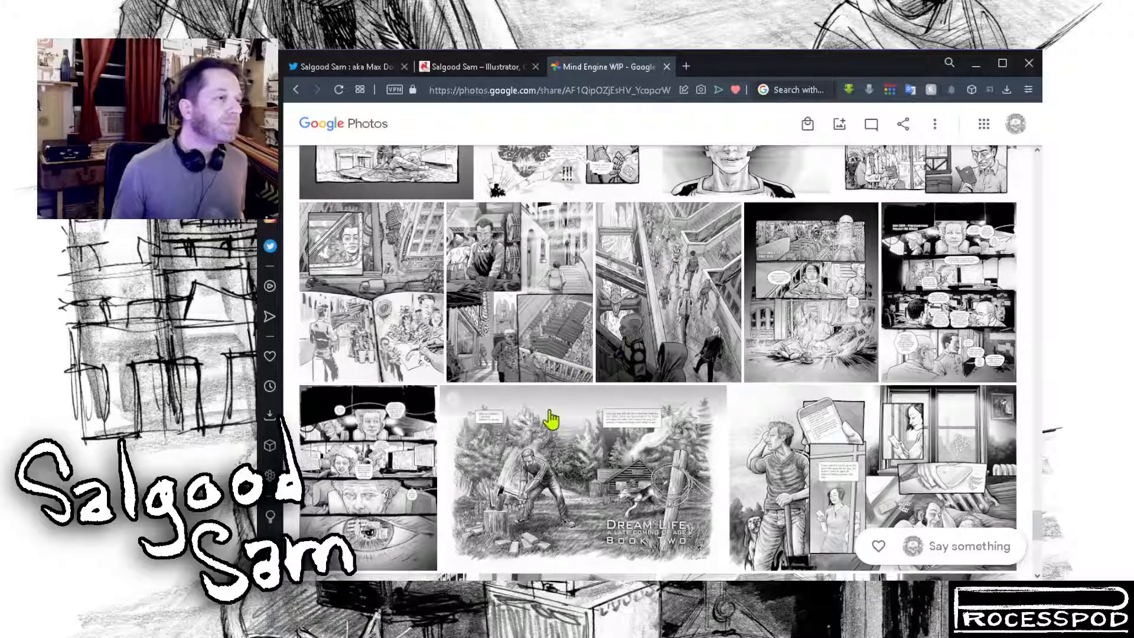
scroll(592, 461, down, 2)
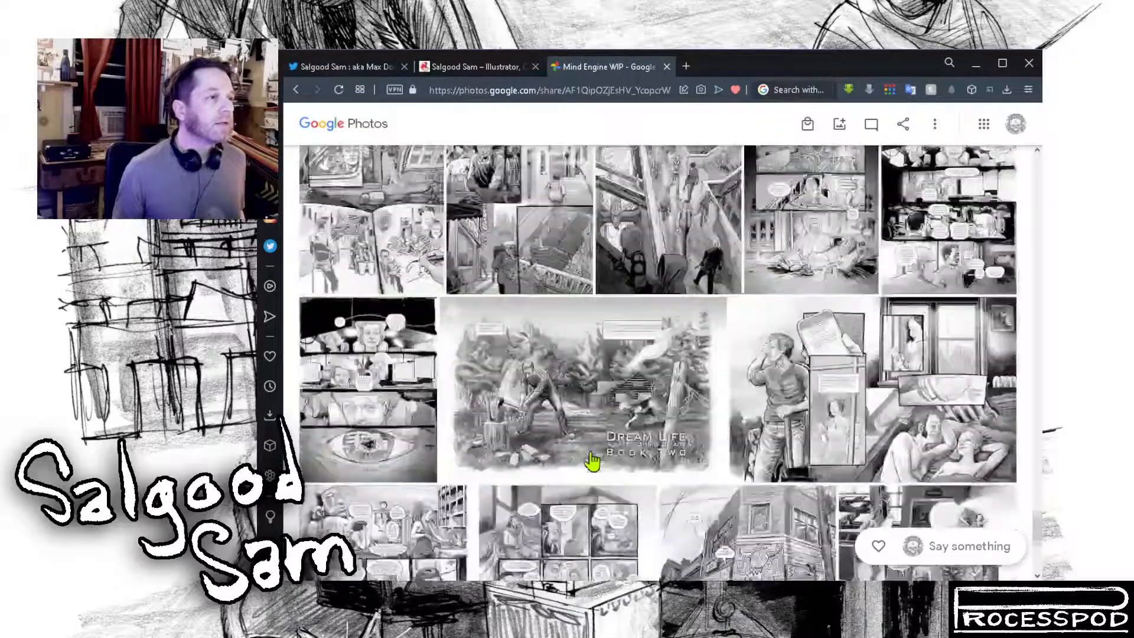
scroll(591, 454, down, 5)
scroll(637, 435, up, 4)
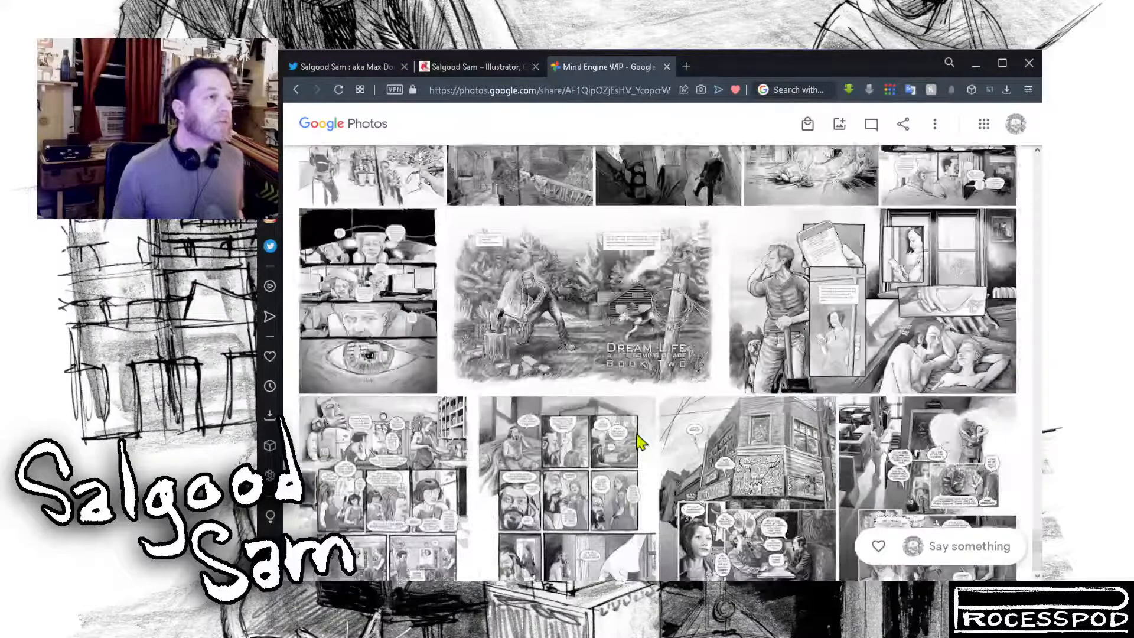
scroll(638, 440, up, 10)
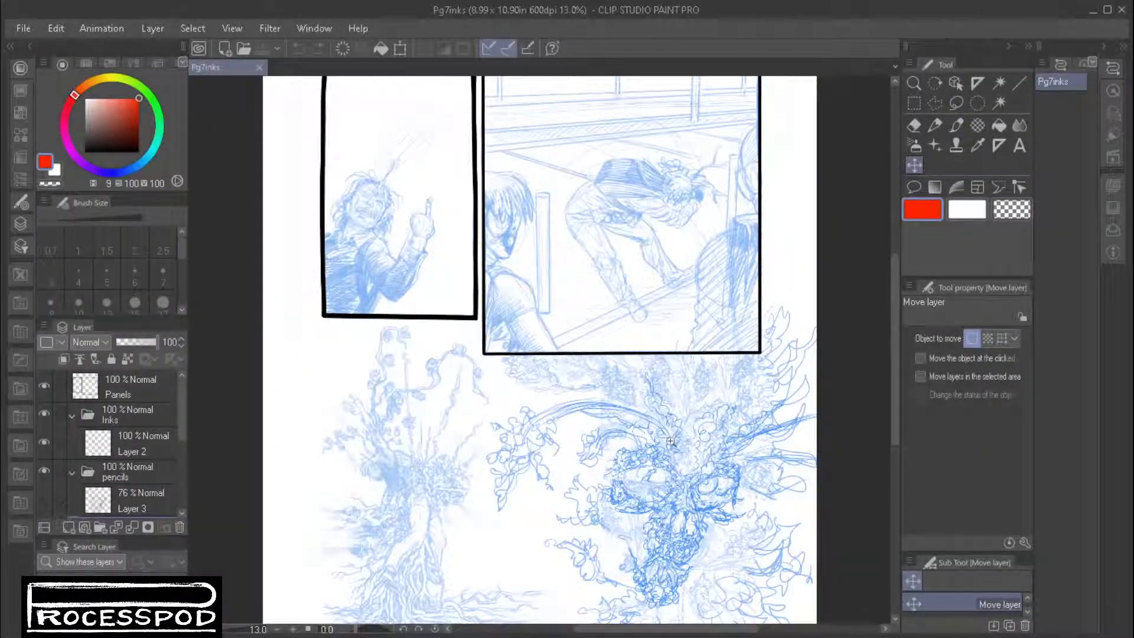
Step: Look over the pencilled tree figure and plant face in the sketches below the comic panels
mouse_move(670, 445)
mouse_down()
mouse_move(701, 476)
mouse_move(627, 246)
mouse_move(655, 170)
mouse_up()
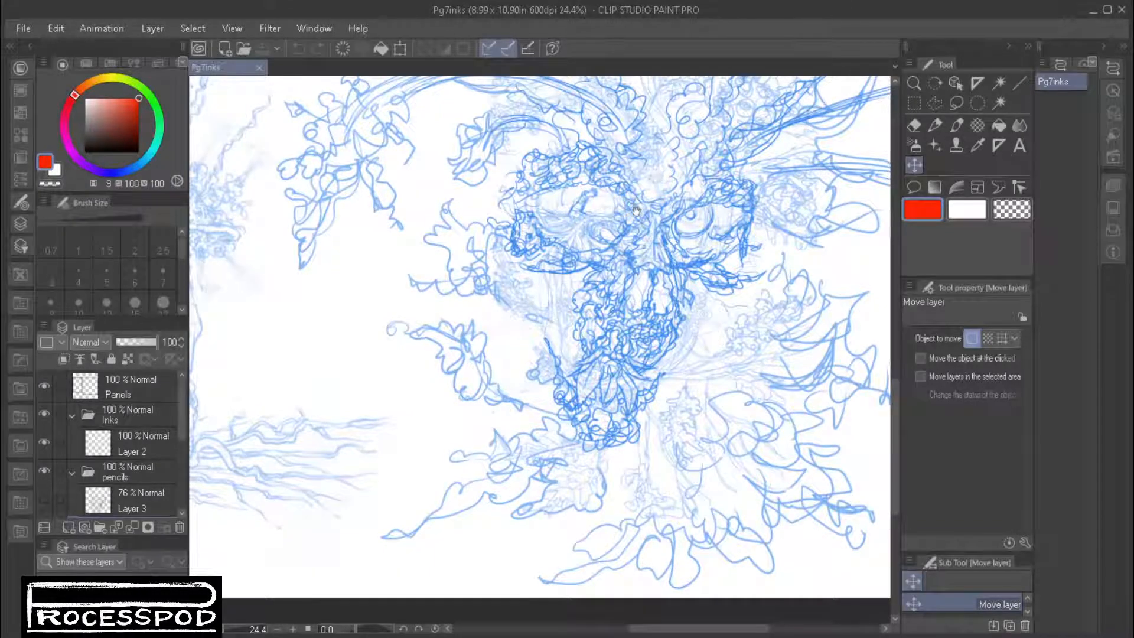
mouse_move(649, 227)
mouse_down()
mouse_move(650, 244)
mouse_move(521, 456)
mouse_move(748, 489)
mouse_up()
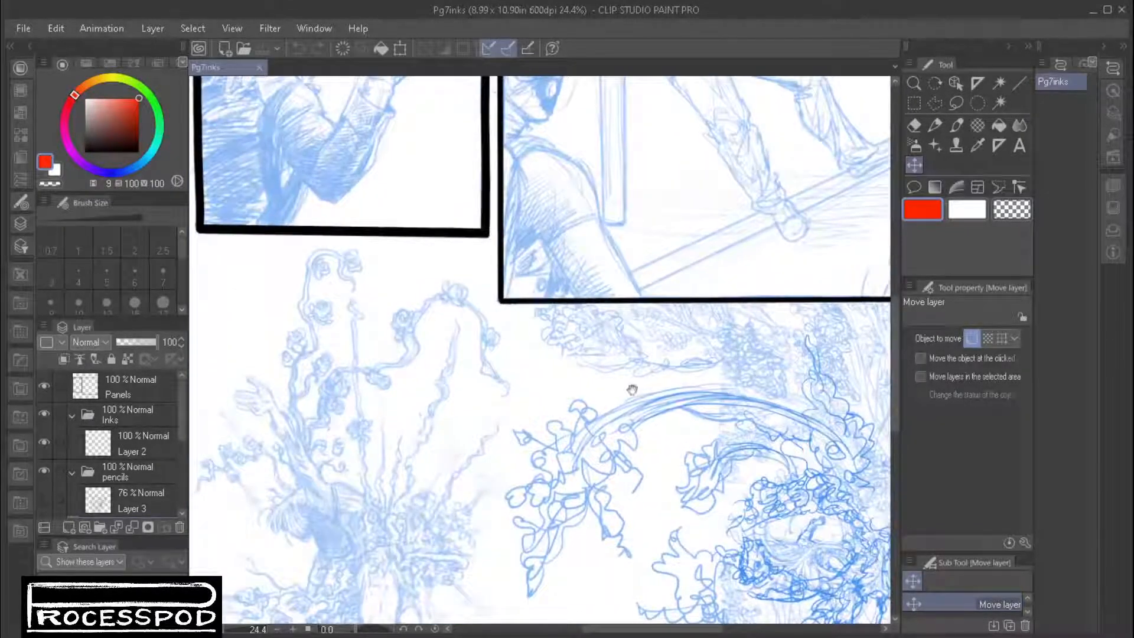
mouse_move(630, 385)
mouse_down()
mouse_move(689, 549)
mouse_move(626, 623)
mouse_move(640, 622)
mouse_move(582, 354)
mouse_move(494, 151)
mouse_up()
drag(762, 389, 606, 322)
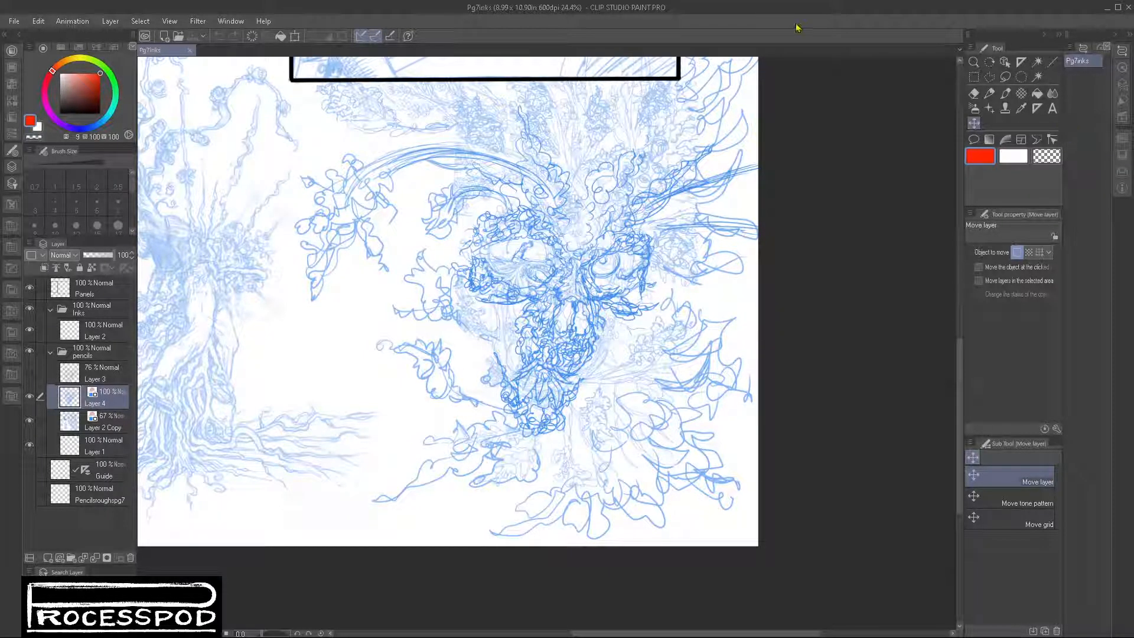
Step: Switch to the Darker pencil and put a small mark beside the plant face on Layer 4
click(989, 93)
drag(598, 274, 635, 308)
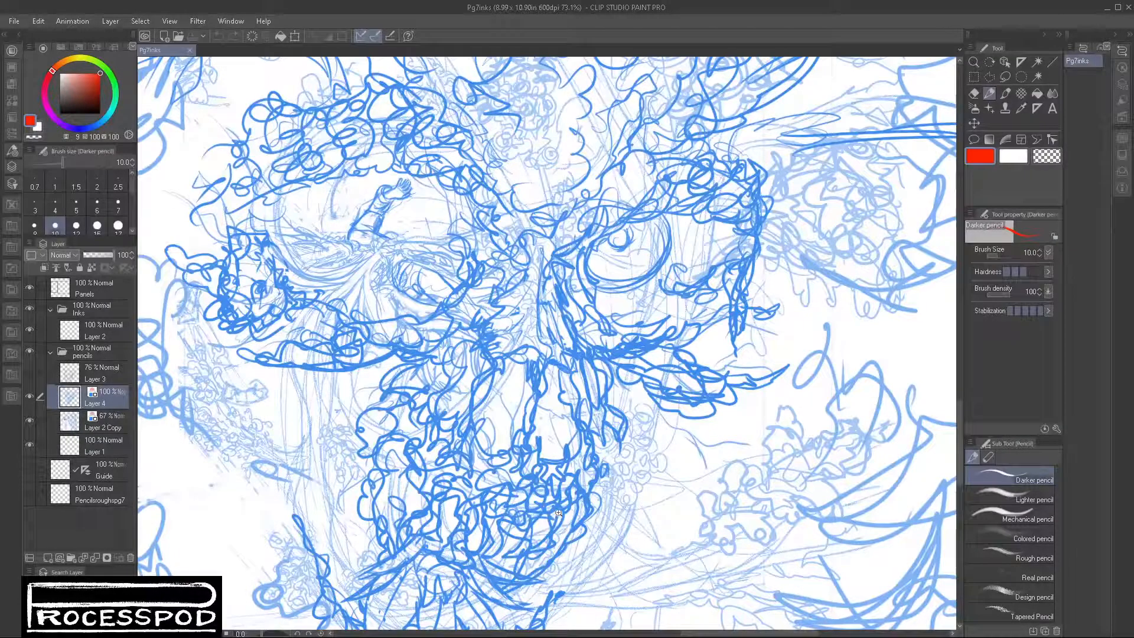
drag(566, 509, 558, 509)
drag(432, 570, 533, 482)
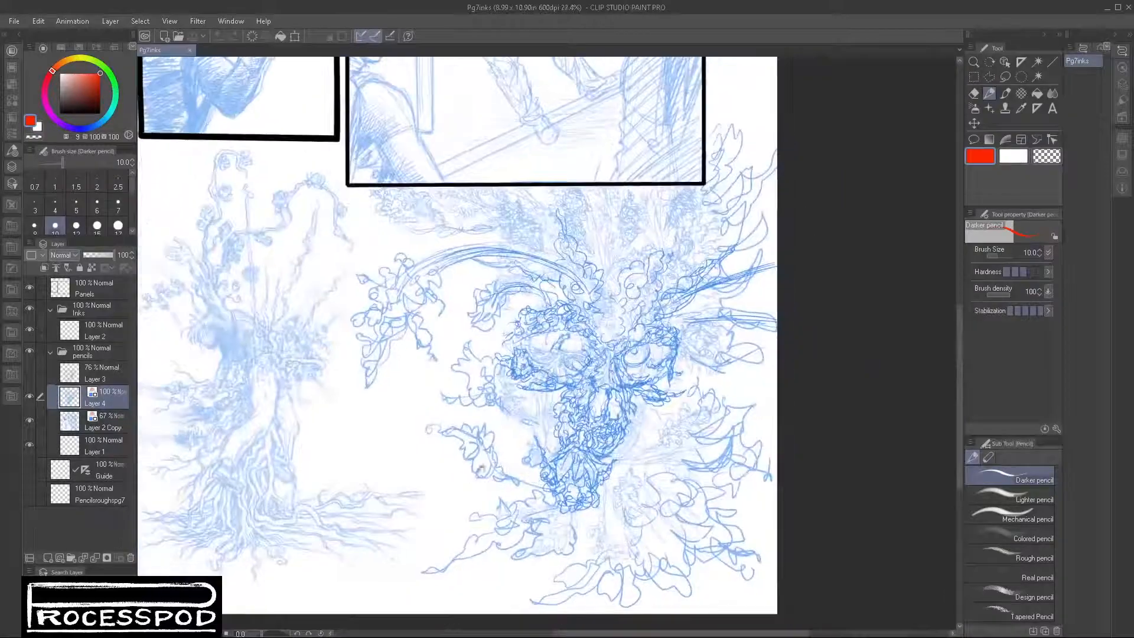
drag(482, 450, 511, 478)
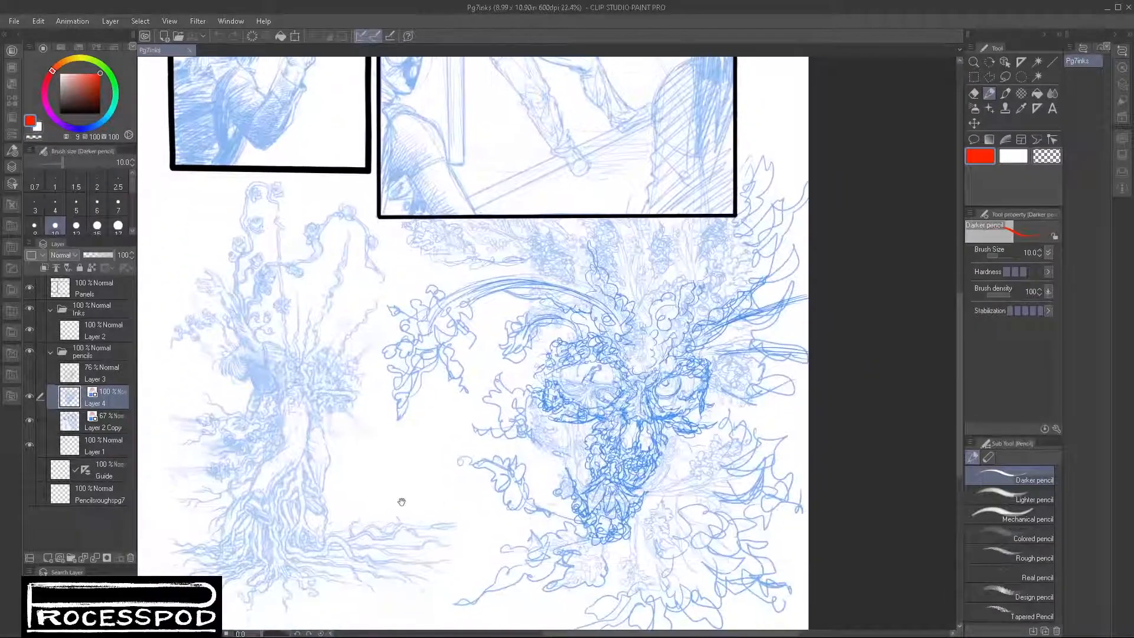
drag(331, 382, 332, 427)
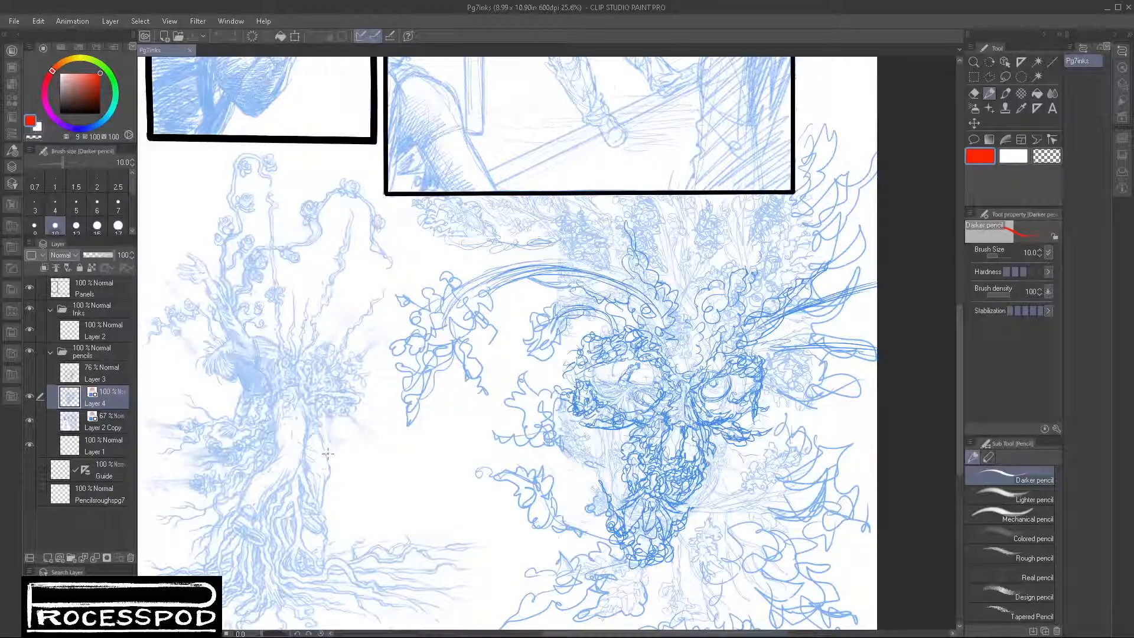
click(792, 342)
Step: Examine the plant face's eyes, leafy beard and arching branch up close and against the whole lower half of the page
scroll(663, 416, up, 5)
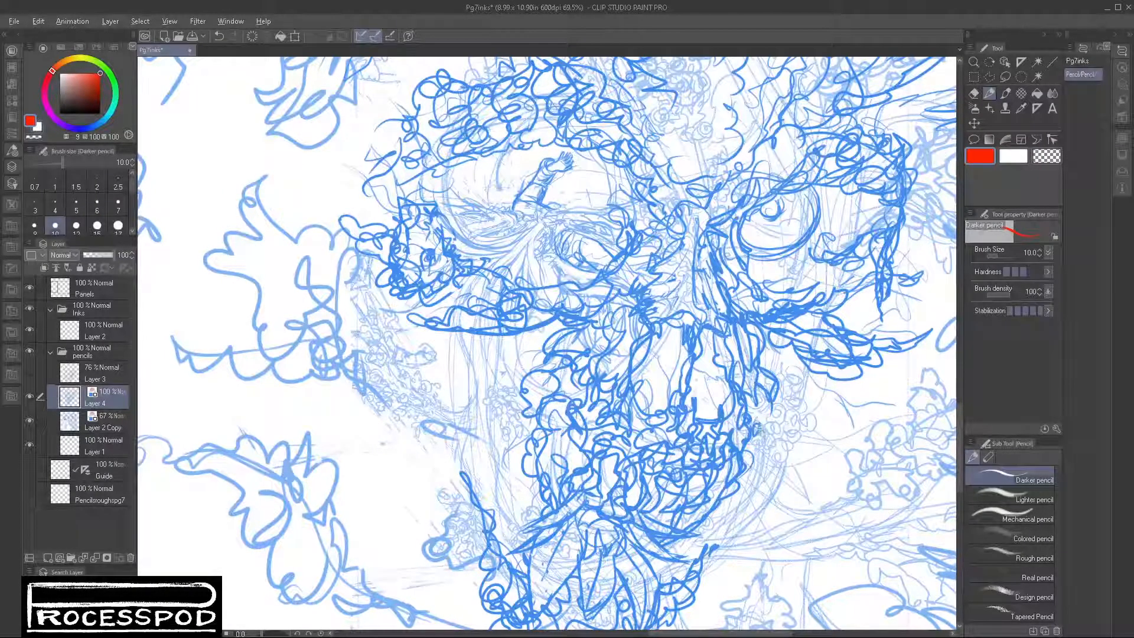
scroll(752, 440, down, 1)
scroll(753, 440, down, 2)
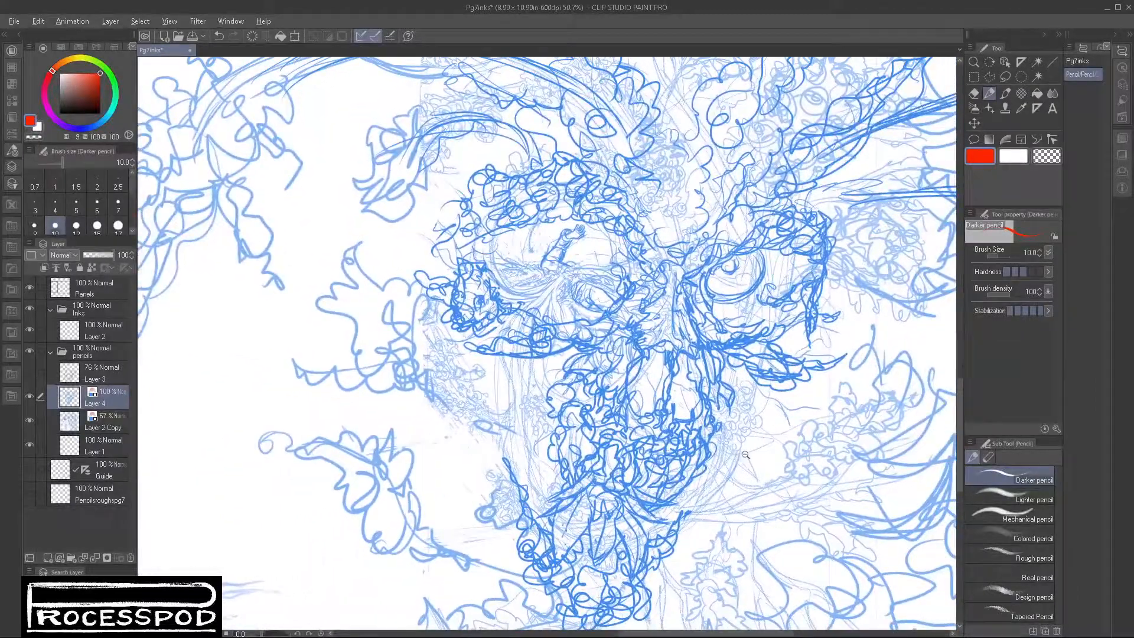
scroll(736, 457, down, 1)
scroll(735, 458, down, 1)
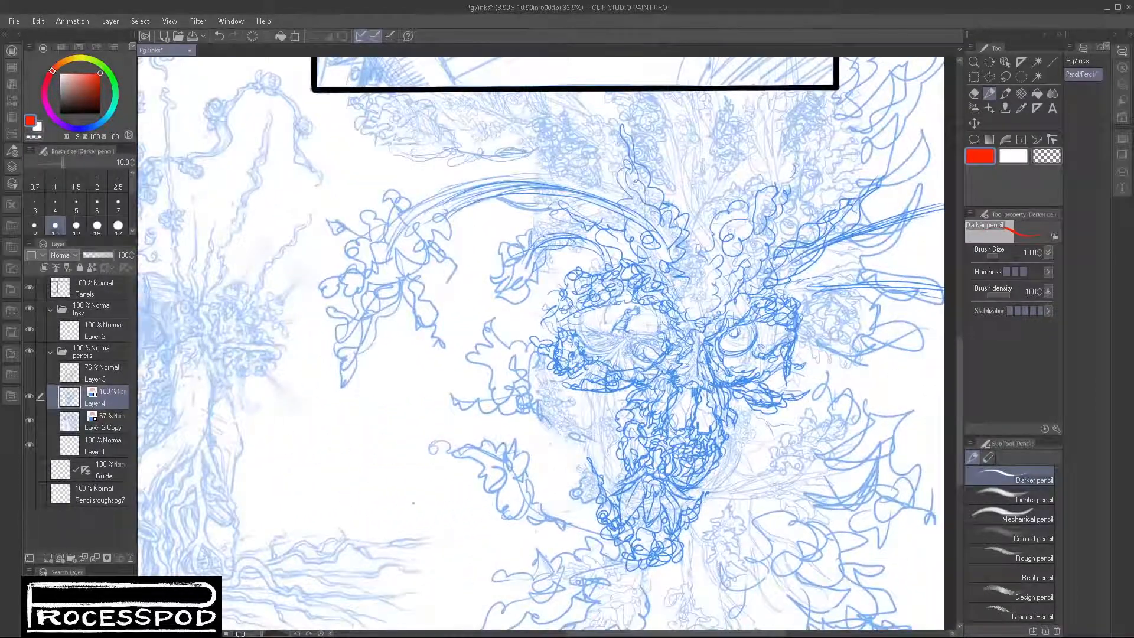
scroll(467, 467, down, 1)
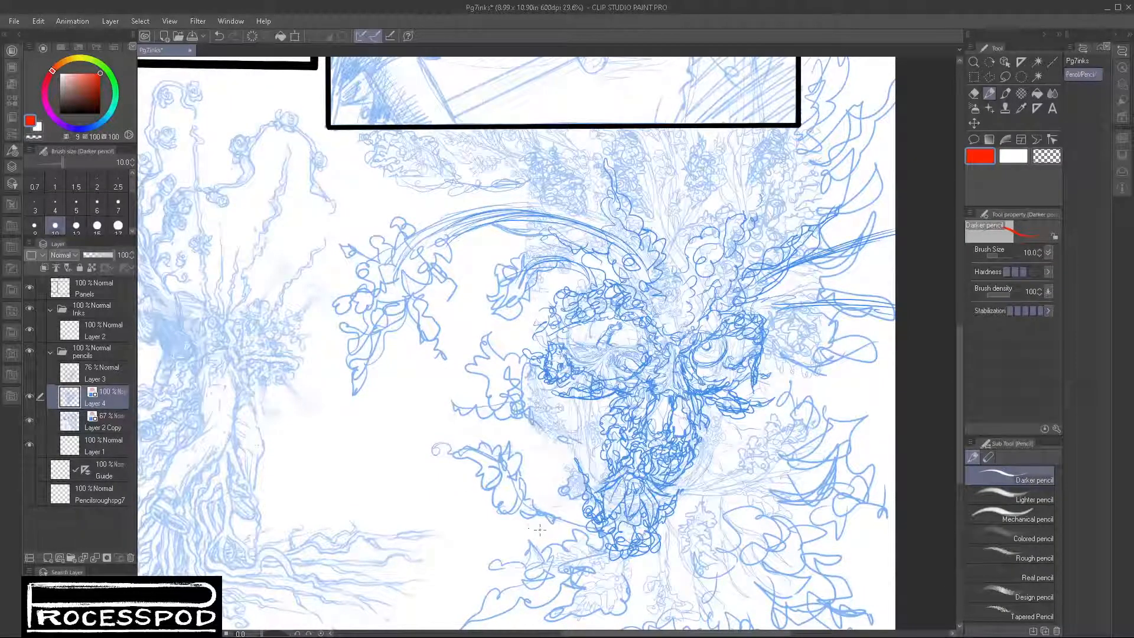
scroll(629, 515, up, 5)
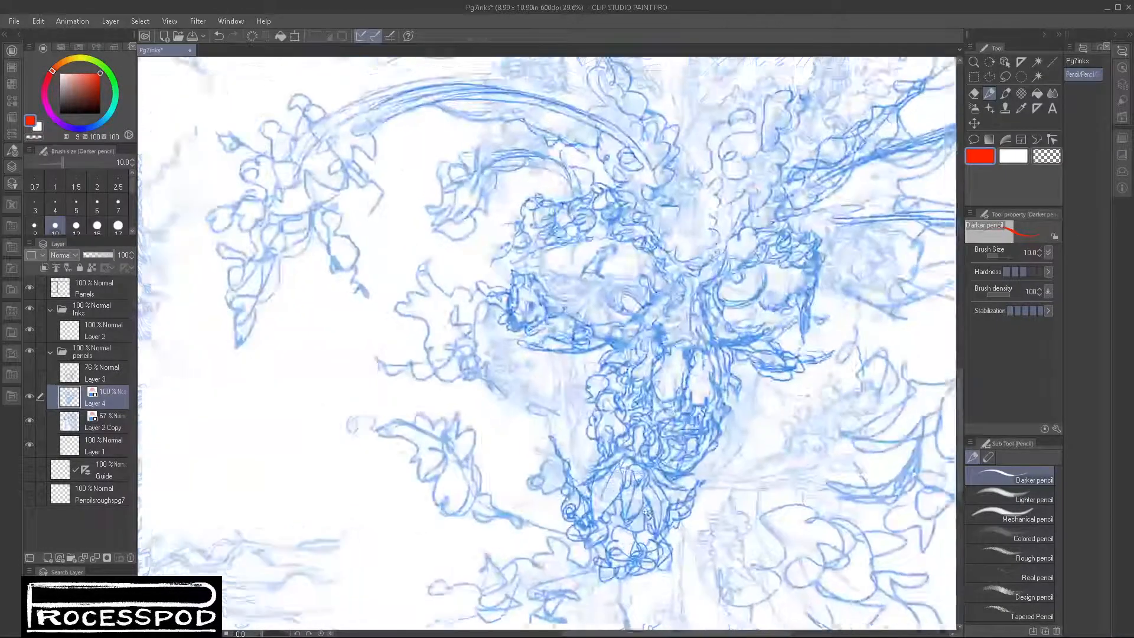
scroll(658, 517, down, 4)
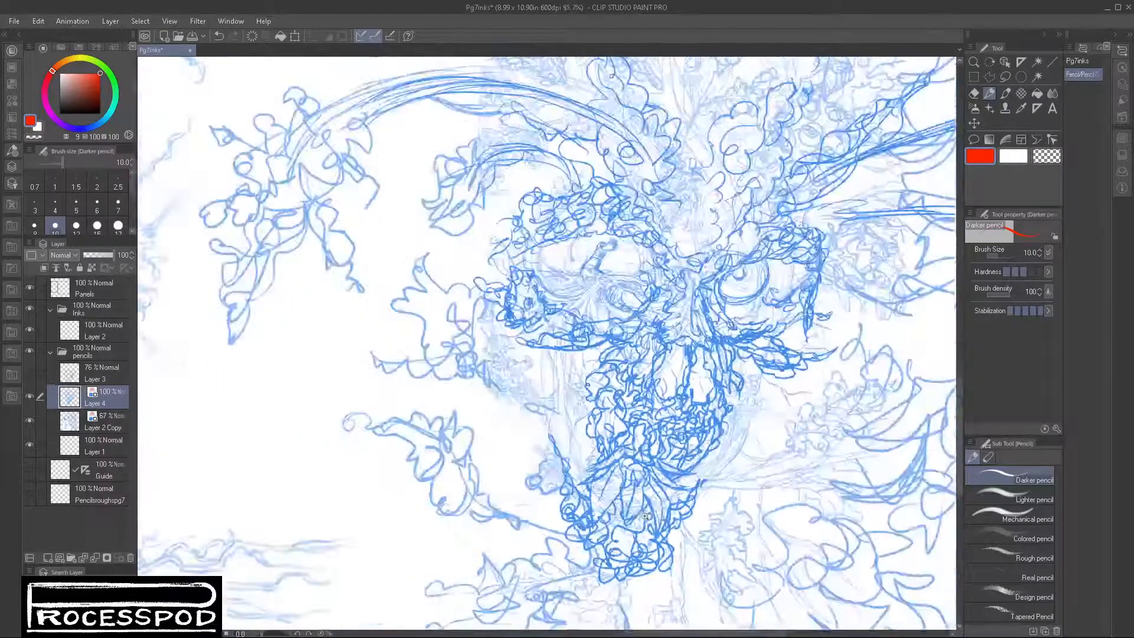
scroll(656, 520, up, 3)
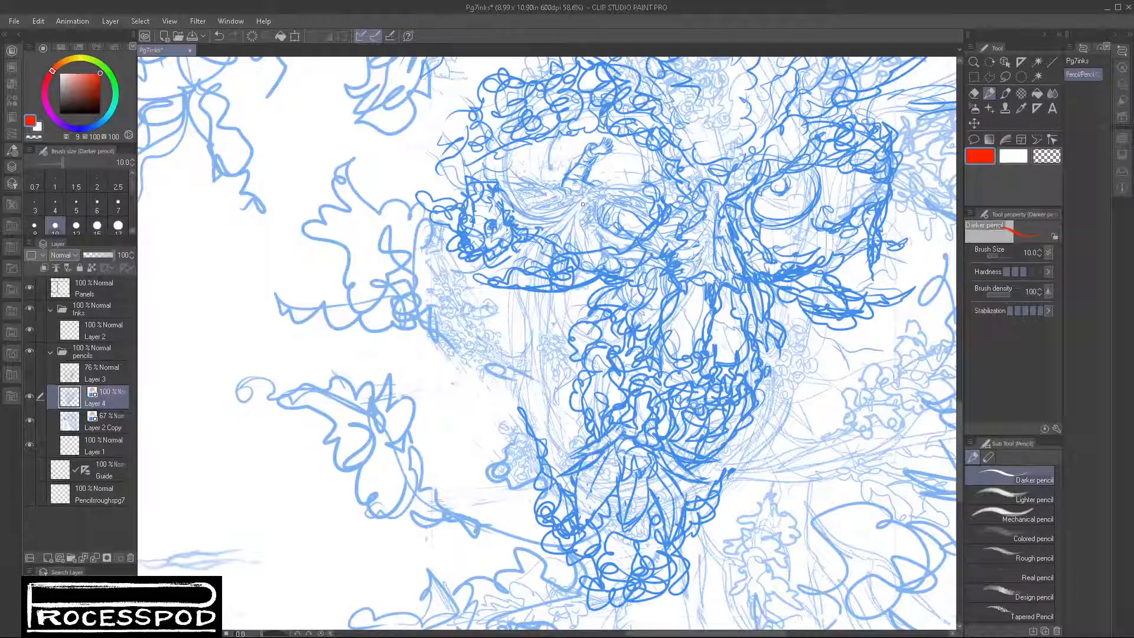
scroll(577, 376, down, 2)
drag(321, 424, 574, 488)
drag(667, 510, 597, 455)
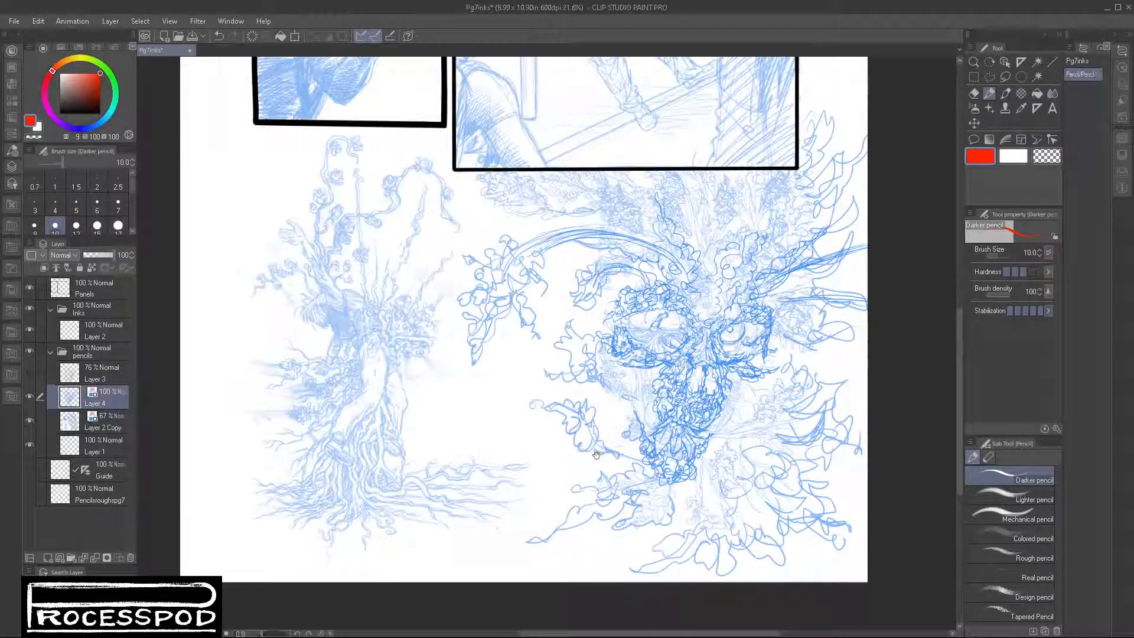
drag(877, 236, 878, 237)
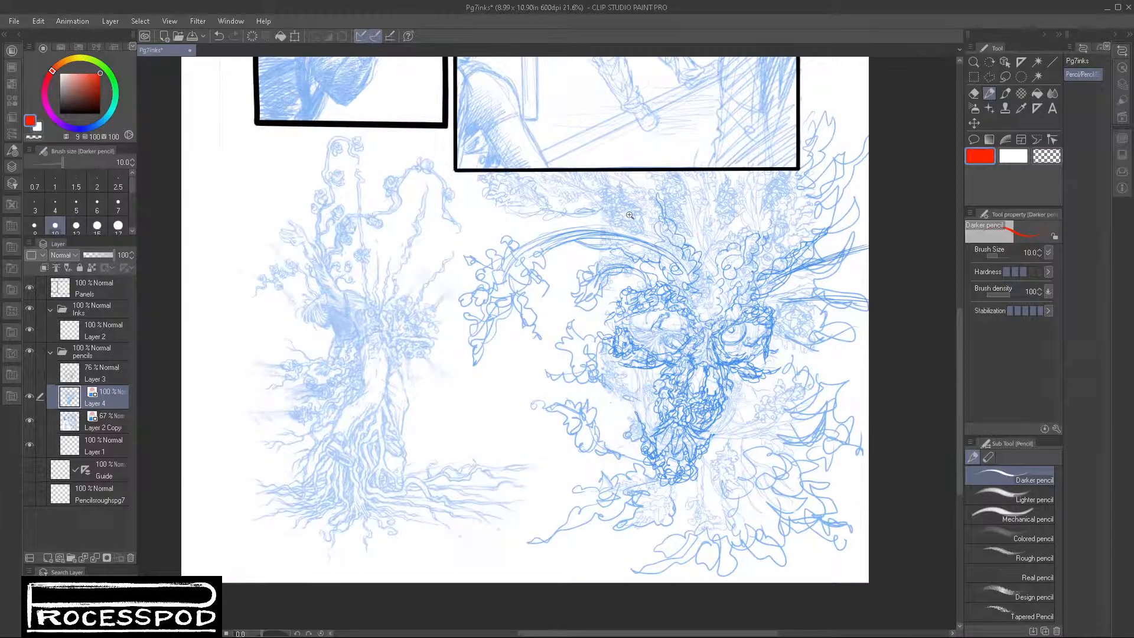
drag(629, 216, 714, 262)
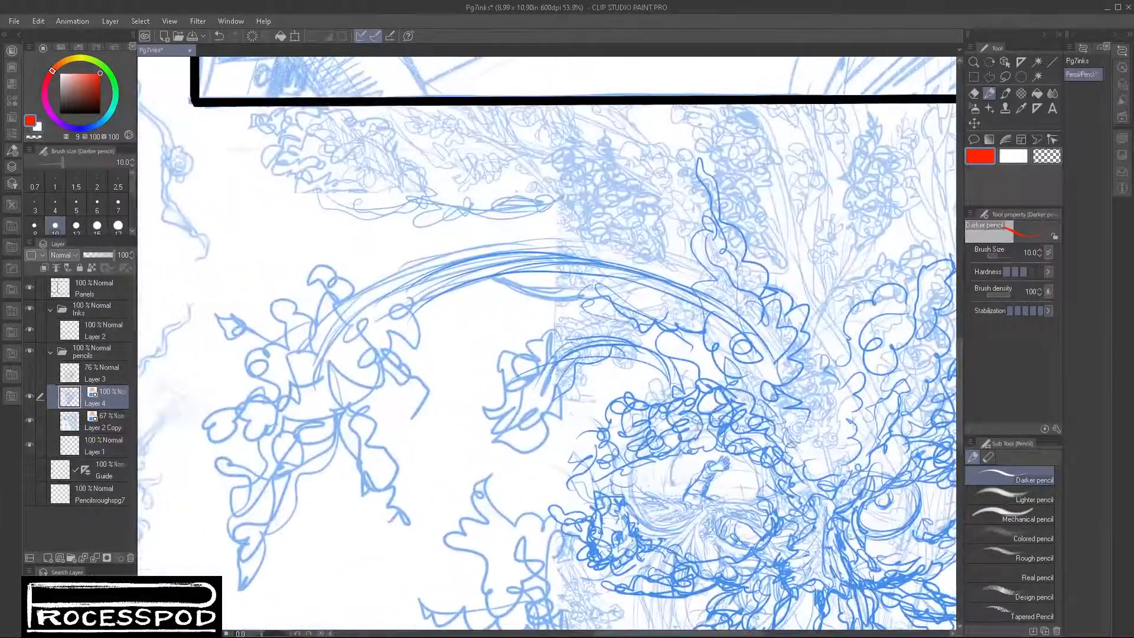
drag(681, 489, 735, 422)
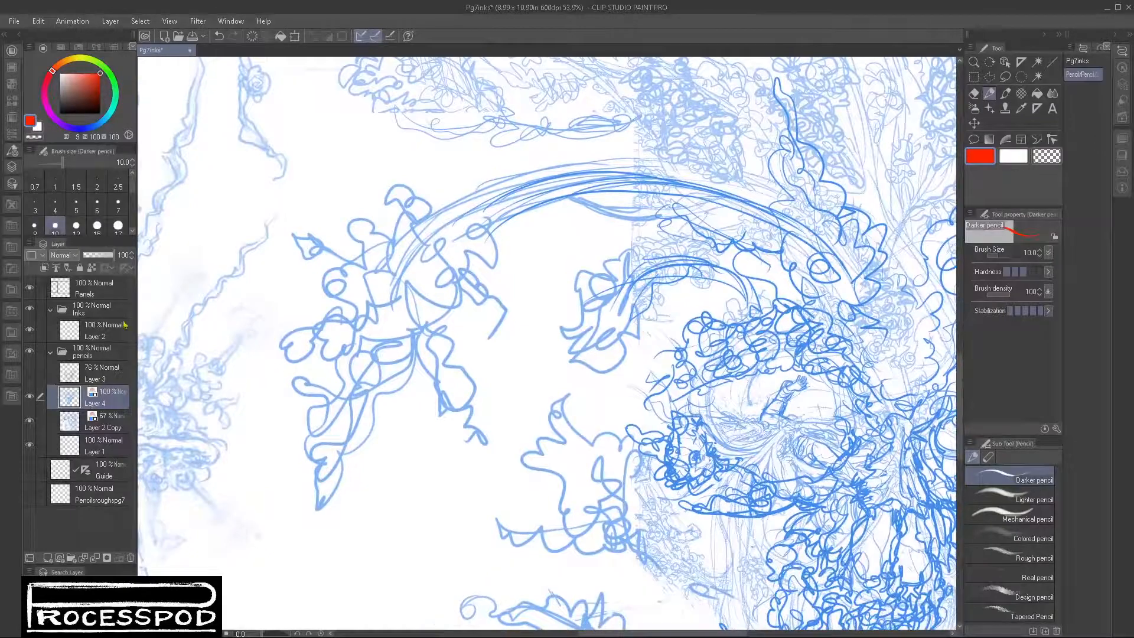
Step: Select Layer 2 in the Inks folder and toggle its visibility to check it against the page
click(98, 331)
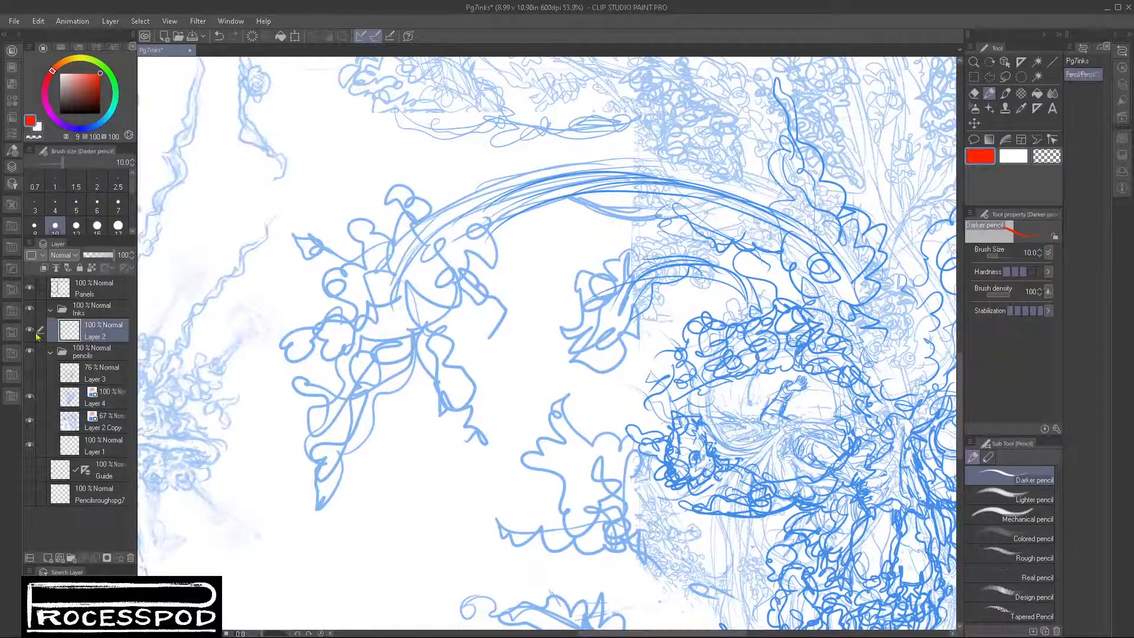
key(ctrl+0)
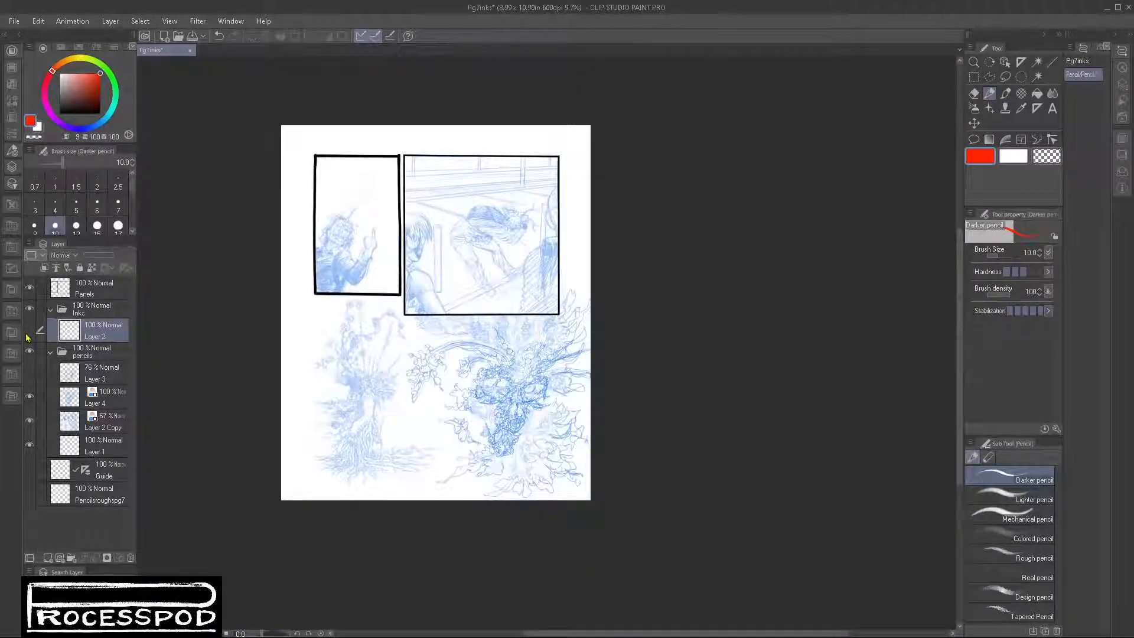
click(30, 330)
drag(396, 403, 468, 401)
drag(599, 265, 526, 428)
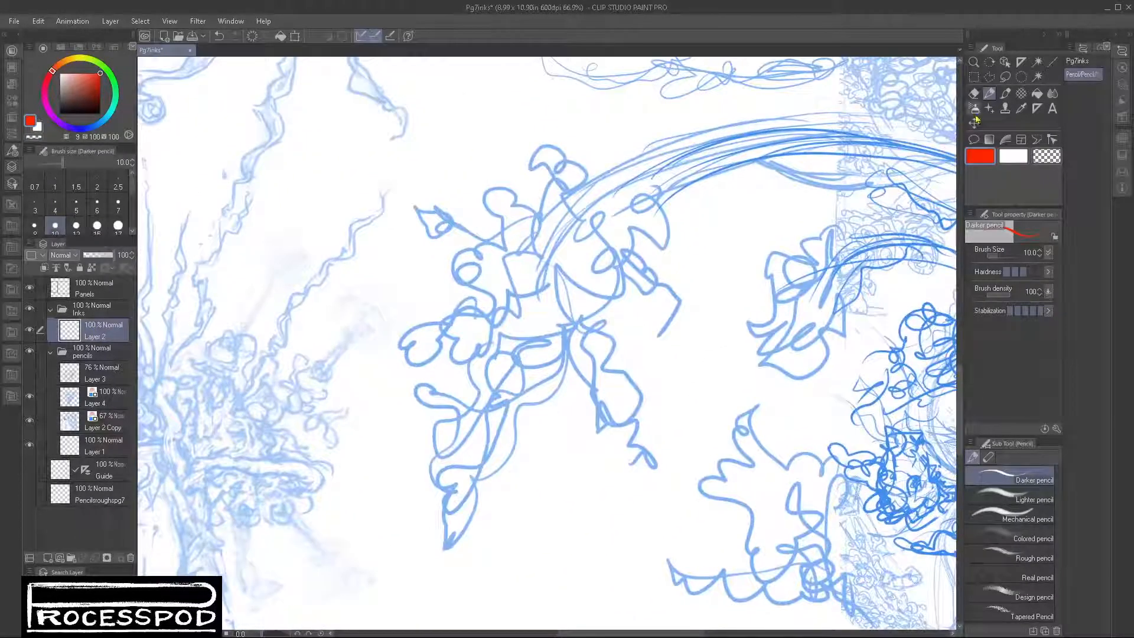
Step: Set the drawing colour to black and pencil the first leaf lines at the end of the arching branch on Layer 4
click(60, 112)
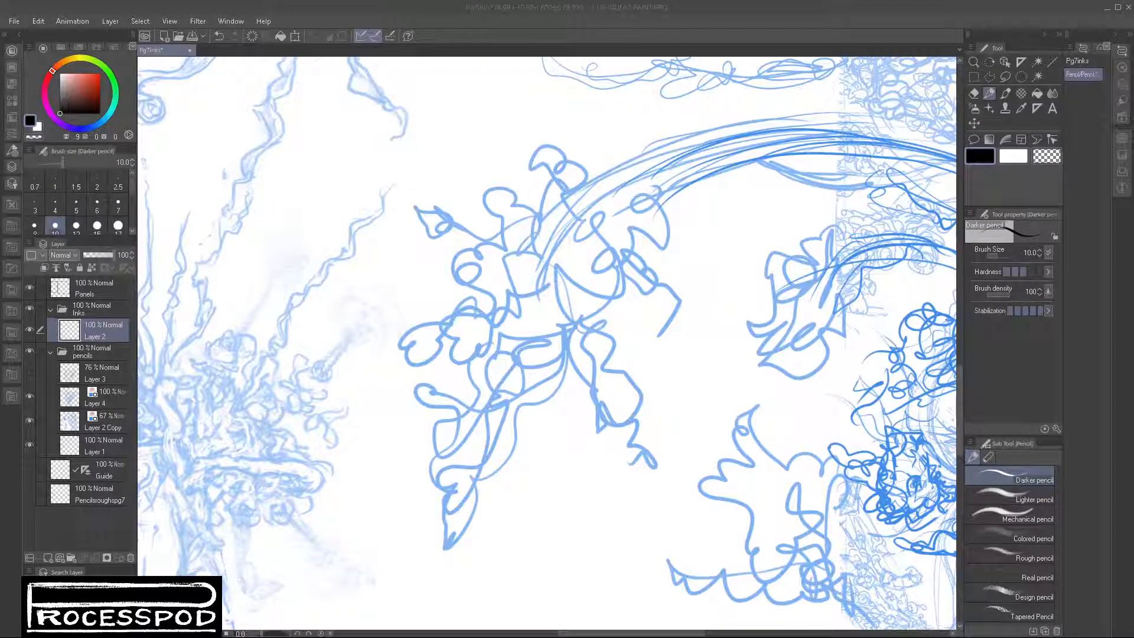
drag(551, 242, 522, 278)
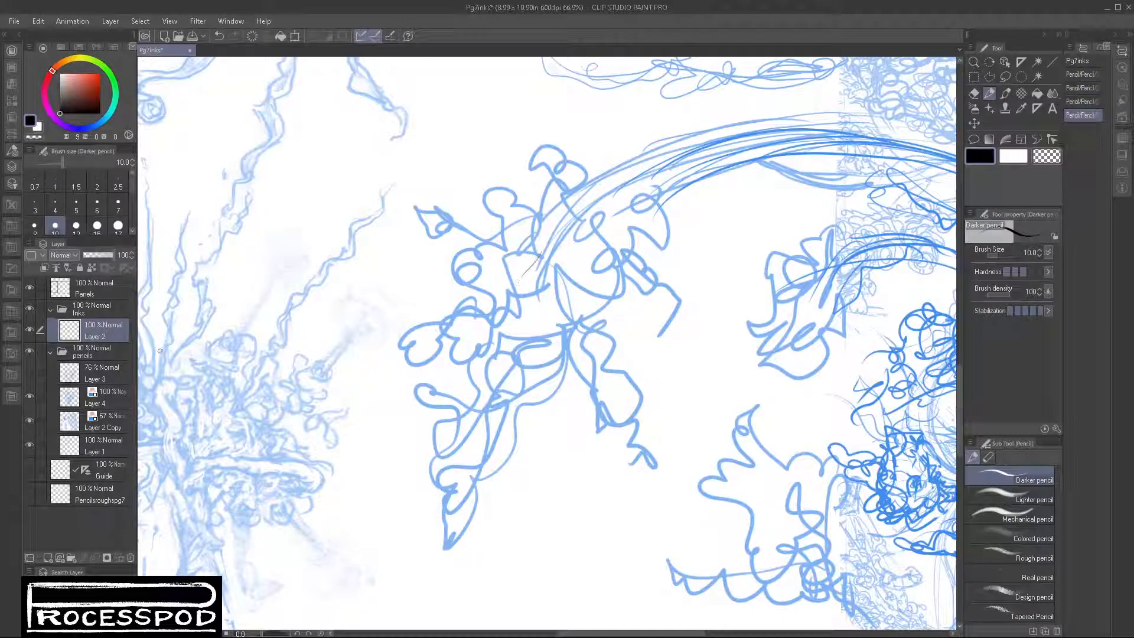
key(ctrl+z)
click(107, 399)
mouse_move(546, 252)
mouse_down()
mouse_move(511, 293)
mouse_move(515, 313)
mouse_up()
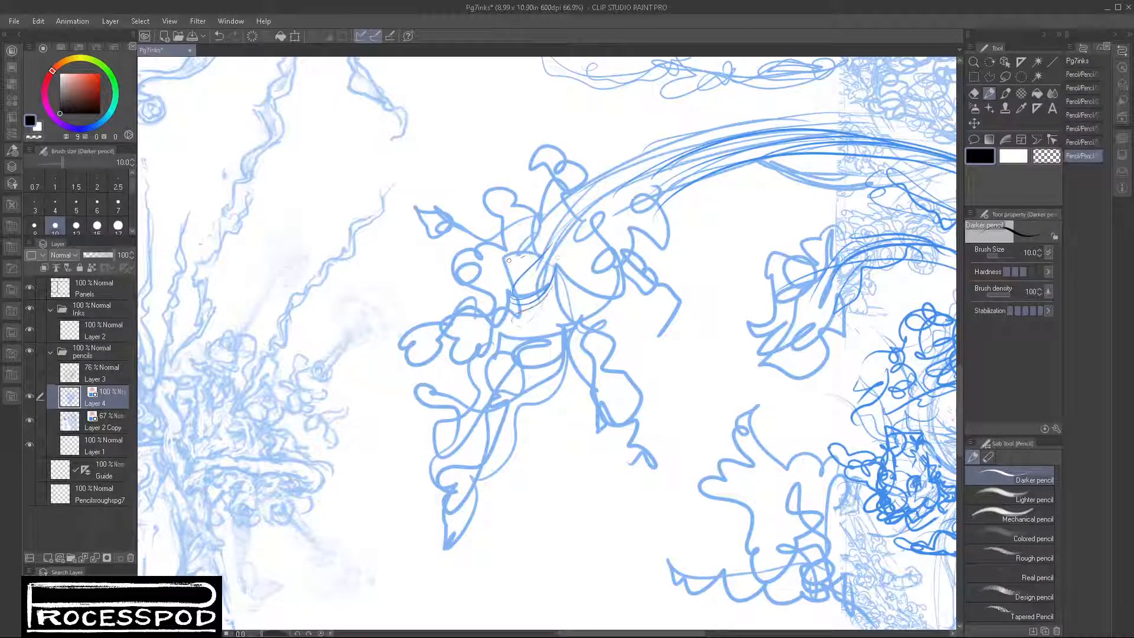
drag(523, 257, 471, 269)
Step: Outline the upper leaves of the hanging cluster with Brush (Soft) at size 50
key(bracketright)
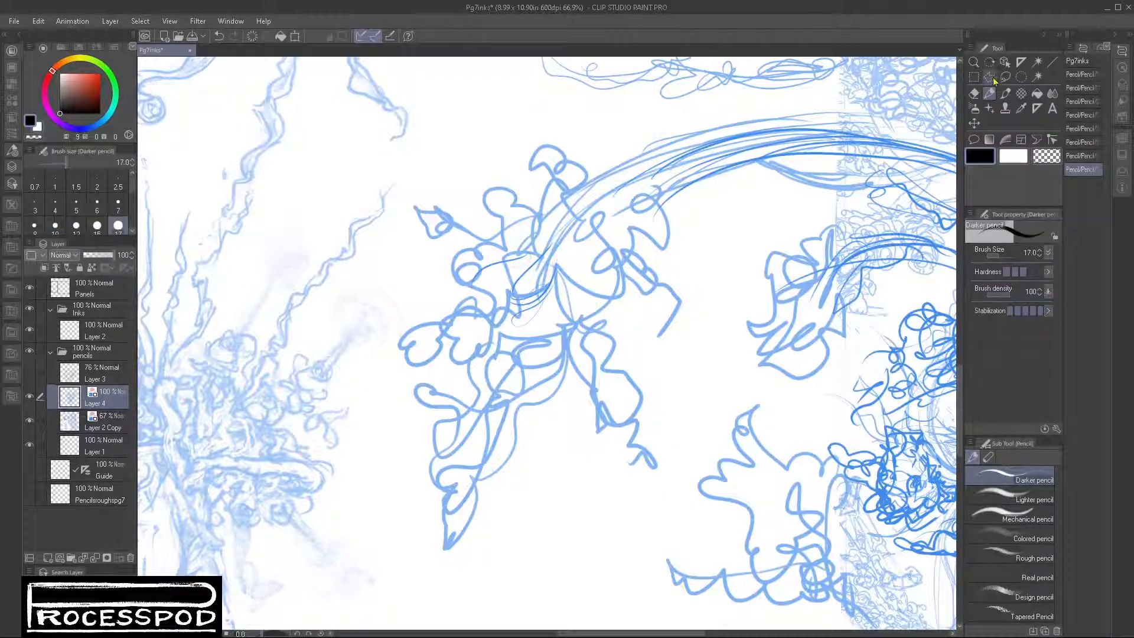
click(1005, 92)
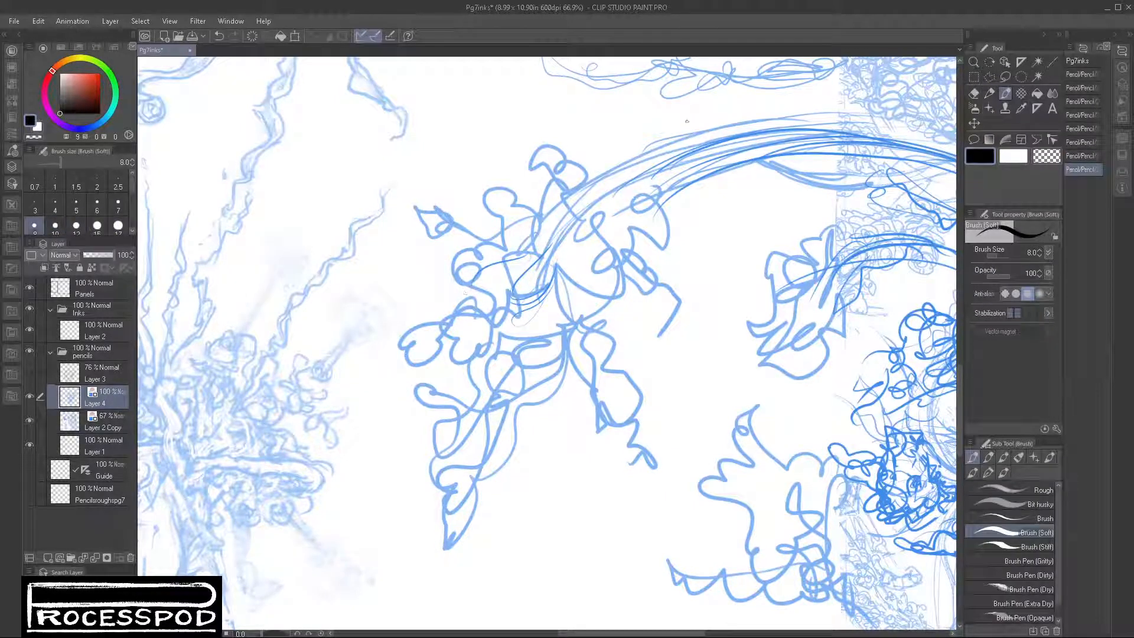
scroll(118, 195, down, 3)
click(119, 188)
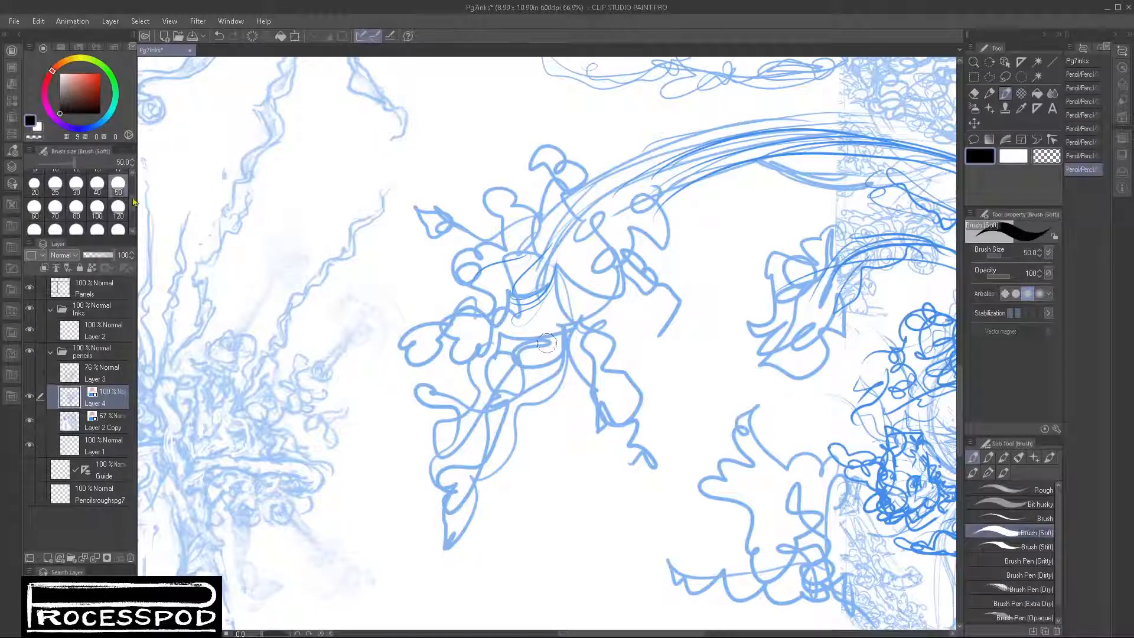
mouse_move(533, 251)
mouse_down()
mouse_move(458, 315)
mouse_move(491, 329)
mouse_up()
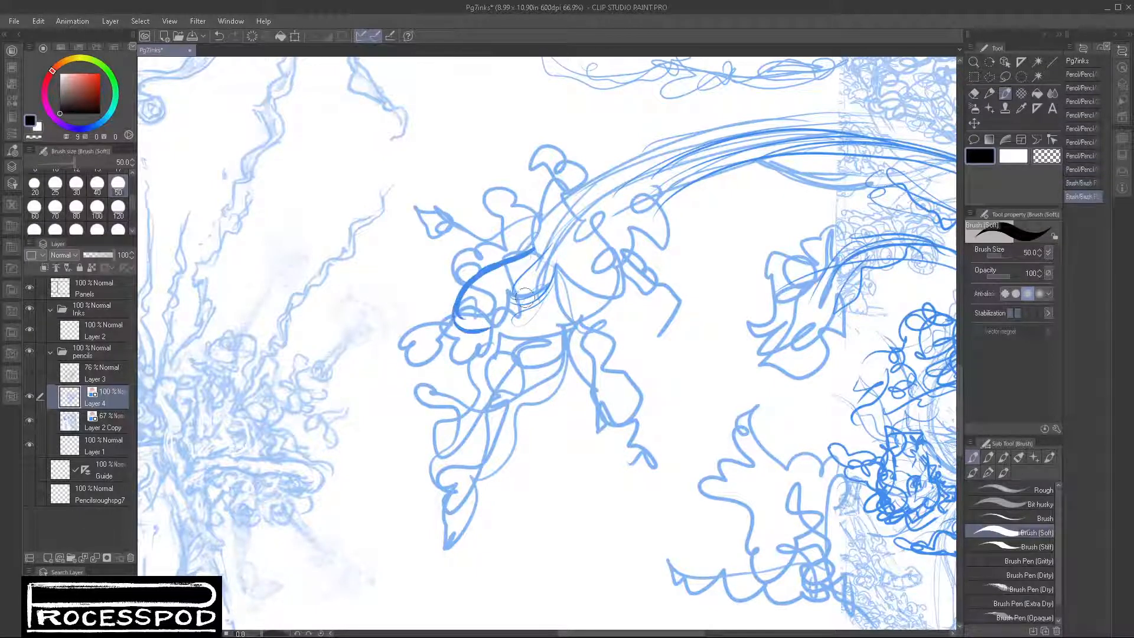
drag(540, 263, 524, 317)
drag(546, 300, 574, 297)
mouse_move(558, 294)
mouse_down()
mouse_move(550, 361)
mouse_move(572, 346)
mouse_up()
mouse_move(496, 325)
mouse_down()
mouse_move(483, 329)
mouse_move(500, 313)
mouse_move(452, 353)
mouse_move(486, 350)
mouse_up()
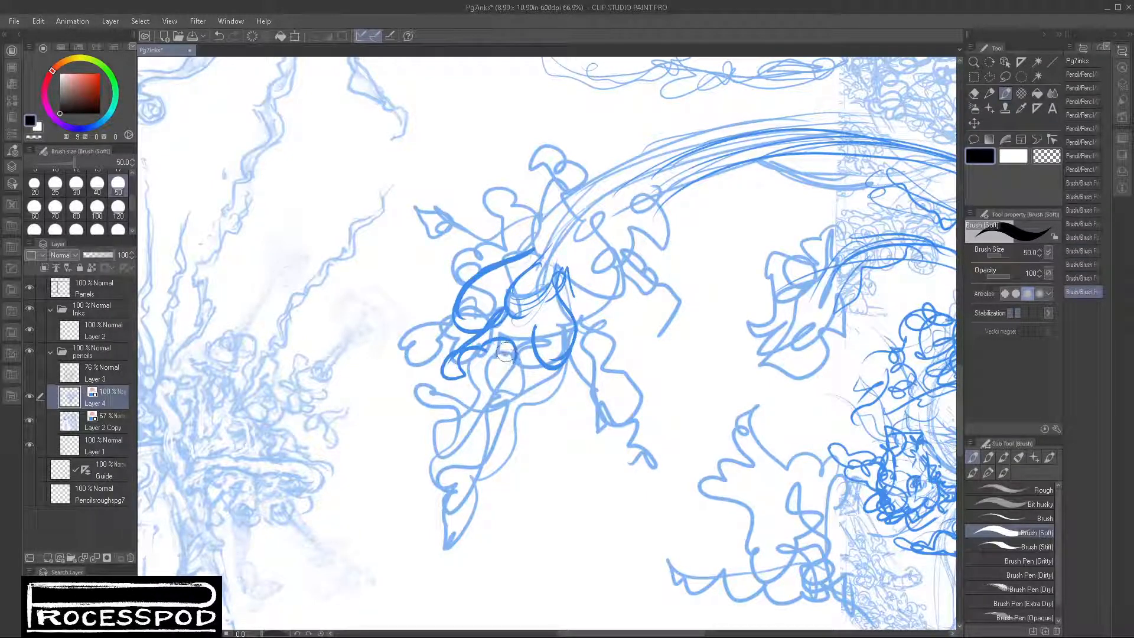
Step: Outline the long overlapping leaves hanging below them in the middle of the cluster
drag(516, 366, 518, 369)
mouse_move(516, 362)
mouse_down()
mouse_move(509, 397)
mouse_move(516, 372)
mouse_move(521, 404)
mouse_move(534, 347)
mouse_move(525, 323)
mouse_move(512, 345)
mouse_up()
mouse_move(509, 338)
mouse_down()
mouse_move(542, 294)
mouse_move(536, 330)
mouse_move(521, 309)
mouse_move(551, 275)
mouse_move(519, 384)
mouse_move(470, 374)
mouse_move(474, 355)
mouse_move(481, 385)
mouse_move(464, 377)
mouse_move(466, 394)
mouse_move(474, 371)
mouse_move(459, 388)
mouse_move(463, 443)
mouse_move(473, 424)
mouse_move(496, 427)
mouse_move(505, 352)
mouse_move(470, 421)
mouse_up()
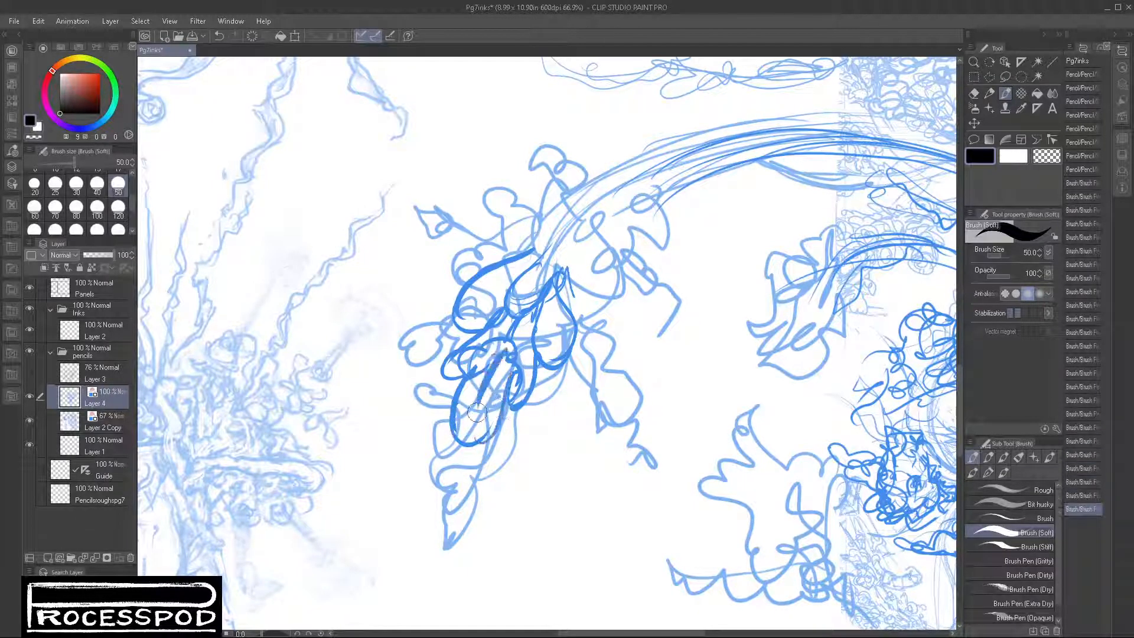
drag(500, 351, 466, 425)
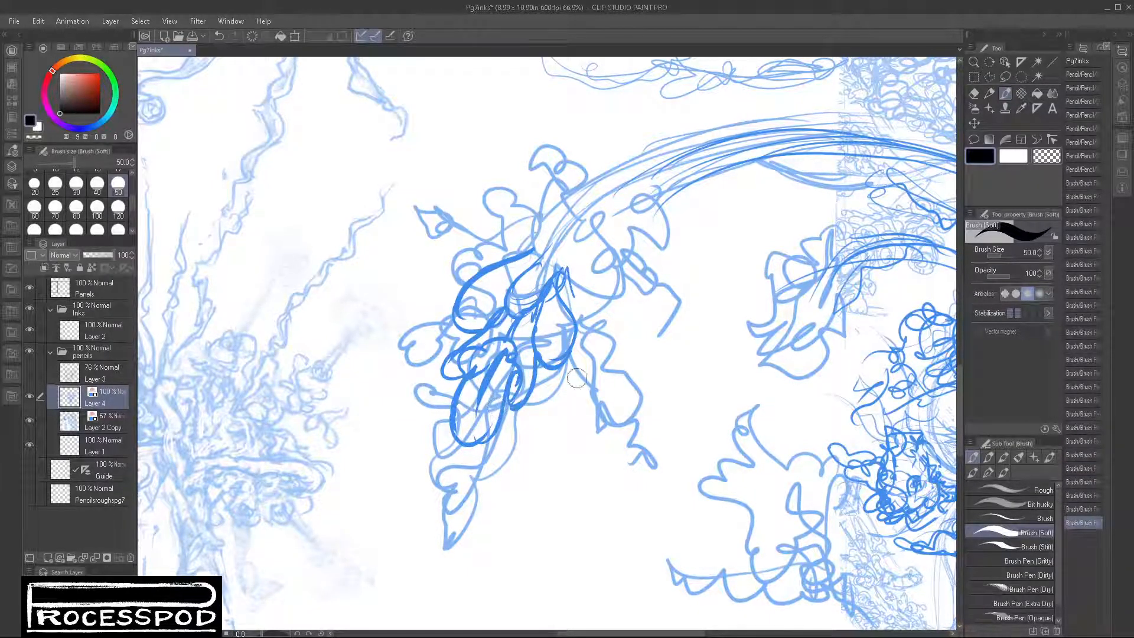
Step: Pick white from the page and paint out the rough sketch lines inside the outlined leaves
alt+click(563, 431)
mouse_move(489, 357)
mouse_down()
mouse_move(457, 367)
mouse_move(501, 336)
mouse_move(481, 337)
mouse_move(525, 338)
mouse_up()
mouse_move(523, 381)
mouse_down()
mouse_move(523, 359)
mouse_move(519, 391)
mouse_move(497, 385)
mouse_move(468, 409)
mouse_up()
mouse_move(486, 371)
mouse_down()
mouse_move(467, 400)
mouse_move(501, 406)
mouse_up()
drag(557, 313, 550, 347)
mouse_move(474, 301)
mouse_down()
mouse_move(471, 314)
mouse_move(480, 282)
mouse_move(548, 302)
mouse_up()
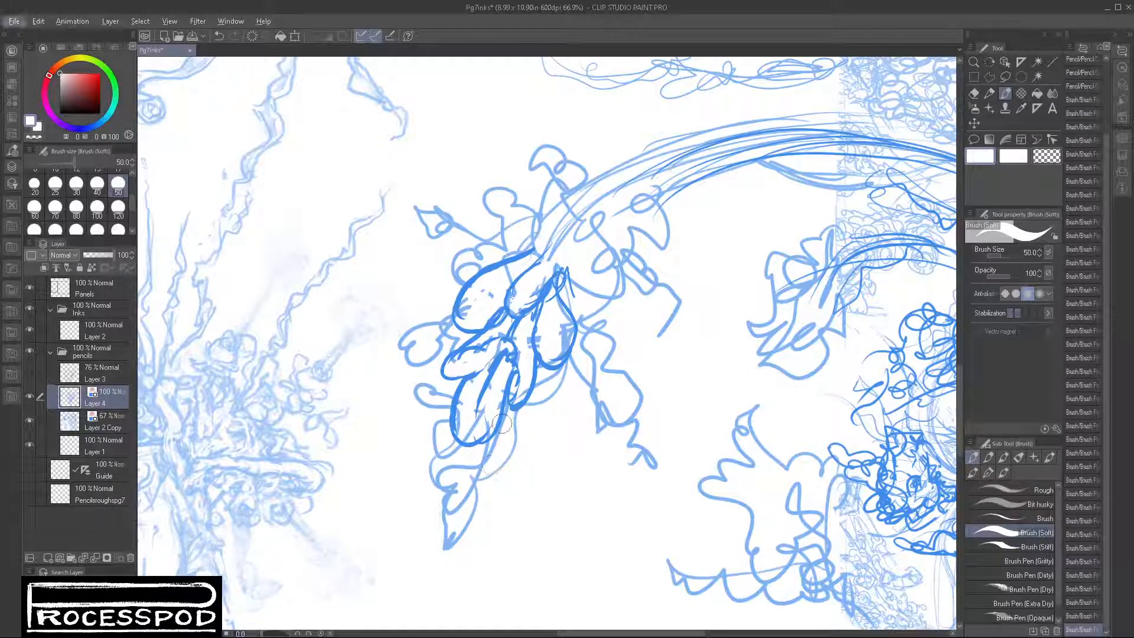
Step: Return to black and draw jagged, curling leaf edges down the cluster's lower tip and beneath the outlined leaves
key(x)
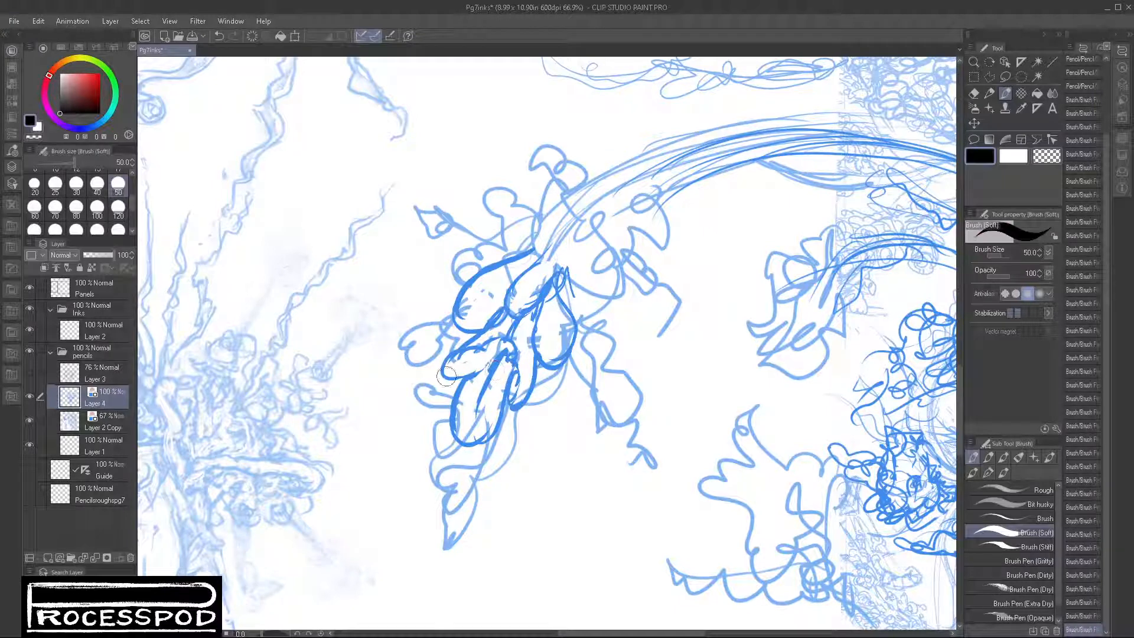
mouse_move(511, 407)
mouse_down()
mouse_move(554, 411)
mouse_move(531, 430)
mouse_move(504, 420)
mouse_move(527, 436)
mouse_move(512, 436)
mouse_move(514, 458)
mouse_move(488, 473)
mouse_move(497, 461)
mouse_move(454, 532)
mouse_up()
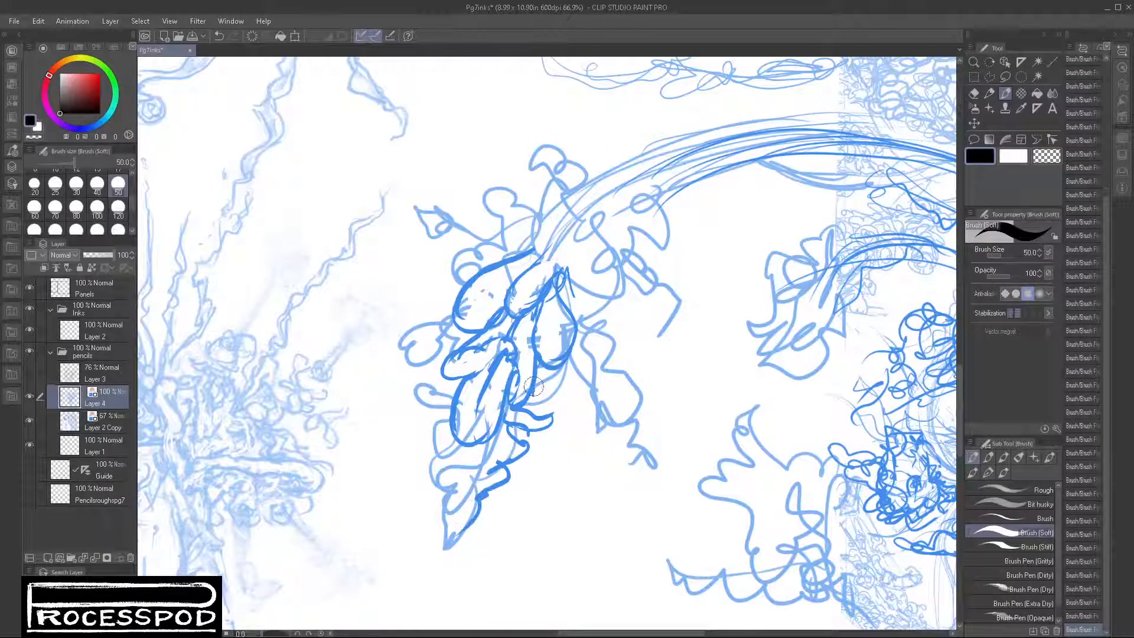
mouse_move(533, 387)
mouse_down()
mouse_move(573, 395)
mouse_move(572, 367)
mouse_up()
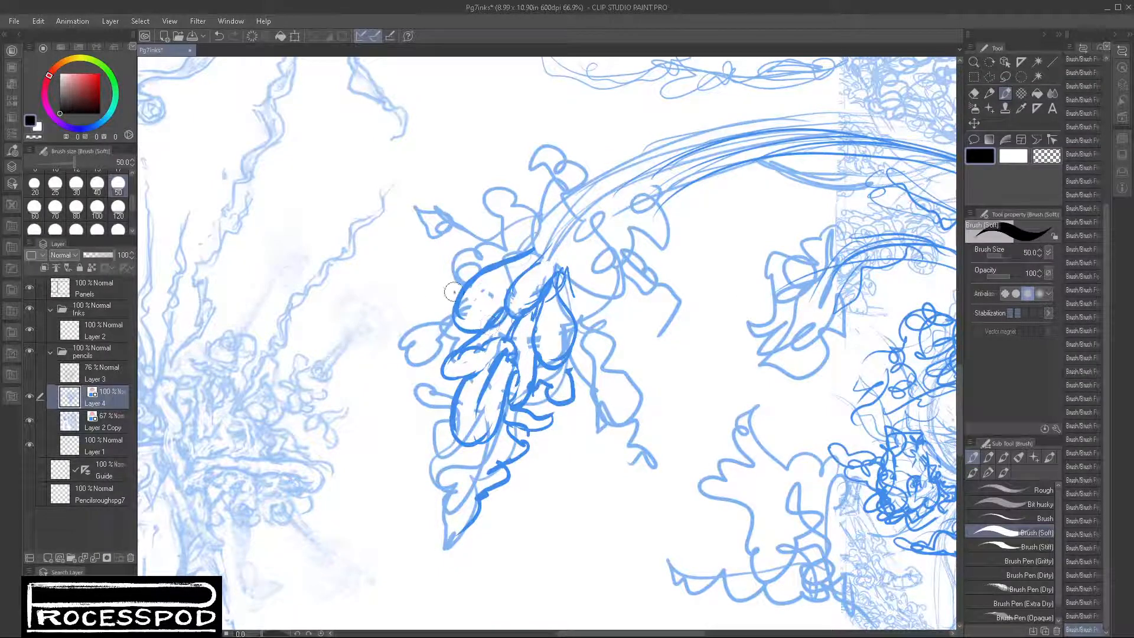
Step: Draw a wavy pointed leaf off the hanging cluster's left side and rough in the small curled leaves around its top and right
mouse_move(452, 291)
mouse_down()
mouse_move(387, 322)
mouse_move(335, 372)
mouse_move(444, 348)
mouse_up()
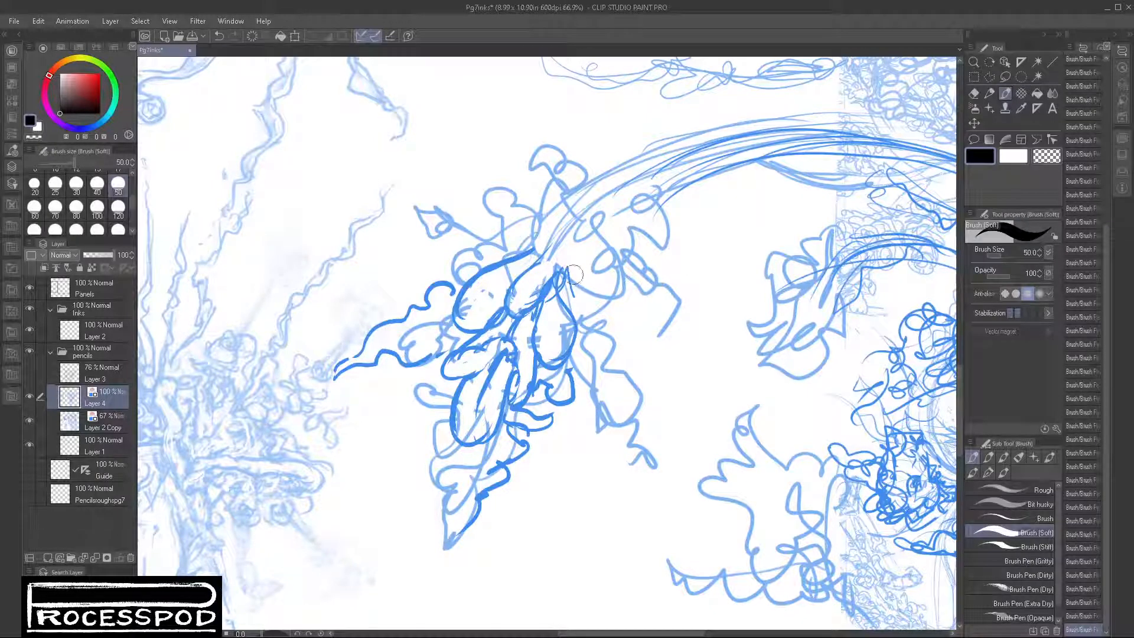
mouse_move(572, 276)
mouse_down()
mouse_move(649, 250)
mouse_move(656, 267)
mouse_move(570, 277)
mouse_move(558, 292)
mouse_up()
mouse_move(515, 263)
mouse_down()
mouse_move(485, 198)
mouse_move(525, 242)
mouse_move(576, 241)
mouse_move(615, 215)
mouse_move(627, 236)
mouse_up()
mouse_move(550, 213)
mouse_down()
mouse_move(528, 232)
mouse_move(539, 196)
mouse_move(536, 161)
mouse_move(522, 174)
mouse_move(528, 146)
mouse_move(568, 157)
mouse_move(548, 154)
mouse_move(568, 182)
mouse_move(577, 185)
mouse_move(569, 155)
mouse_move(593, 168)
mouse_move(568, 209)
mouse_move(566, 197)
mouse_move(557, 204)
mouse_move(574, 225)
mouse_move(544, 228)
mouse_move(546, 253)
mouse_move(573, 245)
mouse_move(549, 266)
mouse_move(553, 296)
mouse_up()
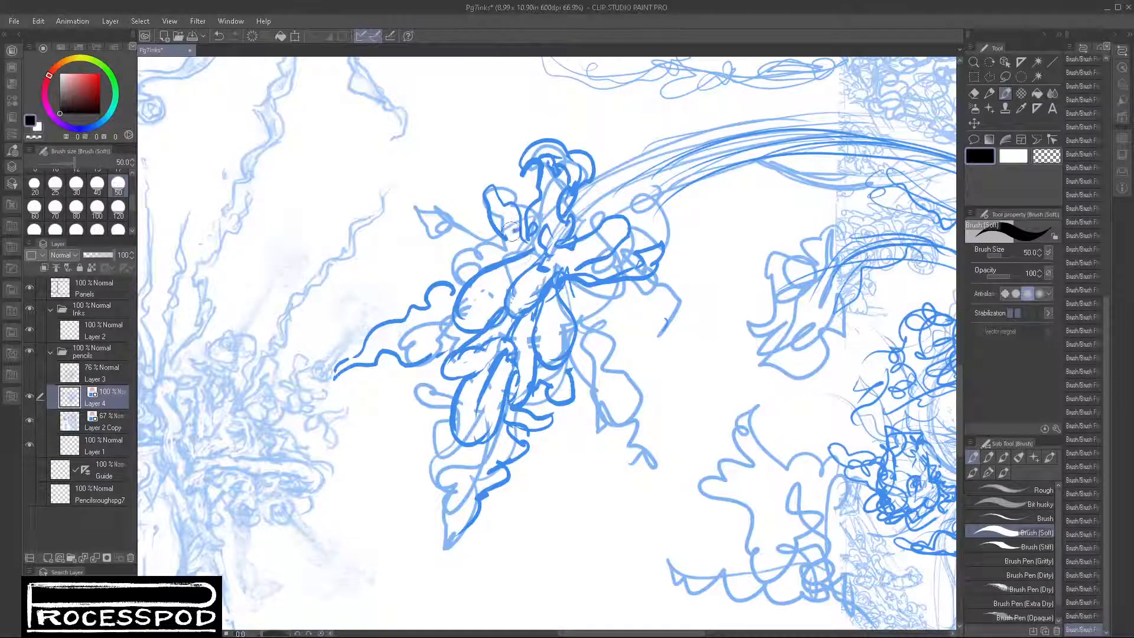
drag(512, 237, 492, 263)
mouse_move(611, 224)
mouse_down()
mouse_move(542, 301)
mouse_move(610, 223)
mouse_up()
Step: Darken the arching stem with long strokes from the hanging cluster across to the plant face
drag(511, 296, 601, 232)
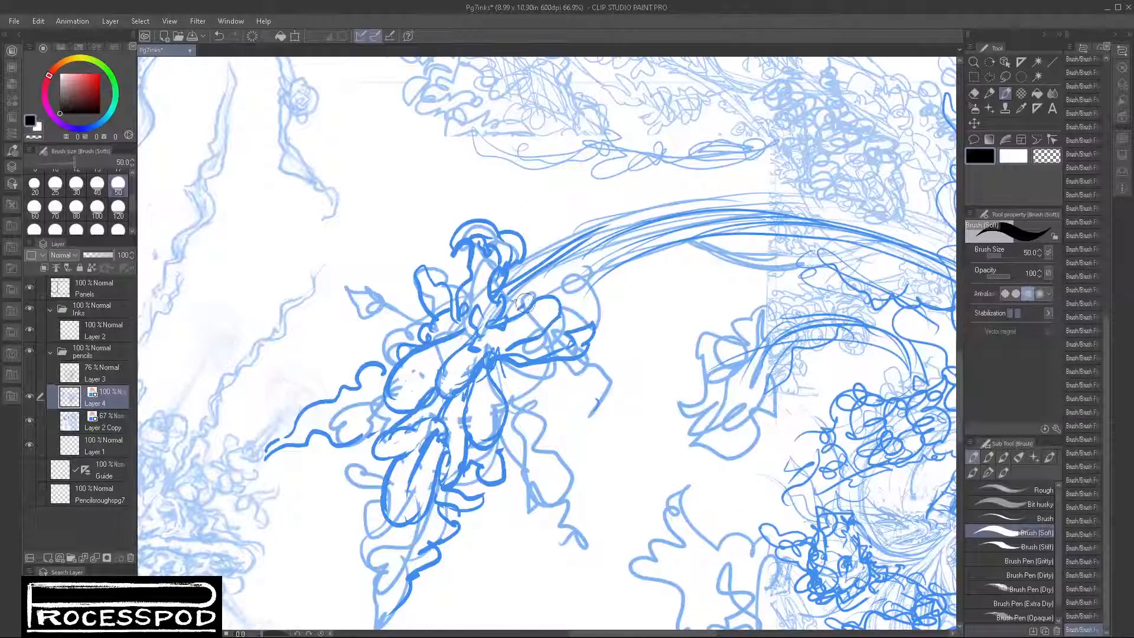
drag(519, 307, 663, 234)
mouse_move(535, 267)
mouse_down()
mouse_move(752, 219)
mouse_move(578, 255)
mouse_move(786, 217)
mouse_up()
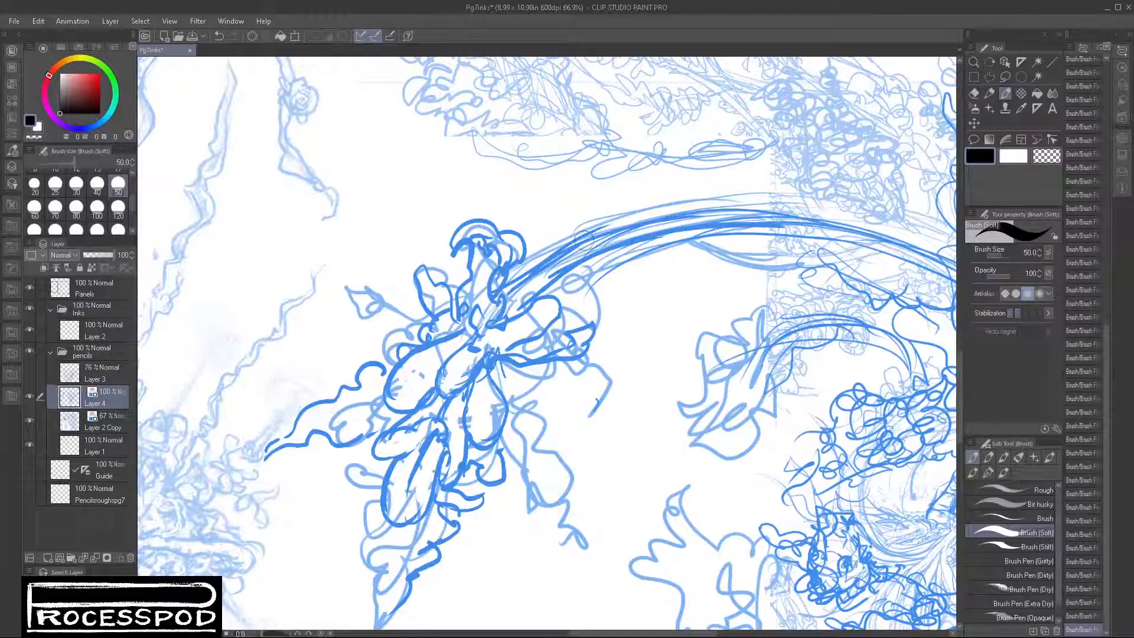
drag(578, 251, 845, 232)
drag(726, 227, 942, 285)
mouse_move(768, 248)
mouse_down()
mouse_move(602, 248)
mouse_move(806, 283)
mouse_up()
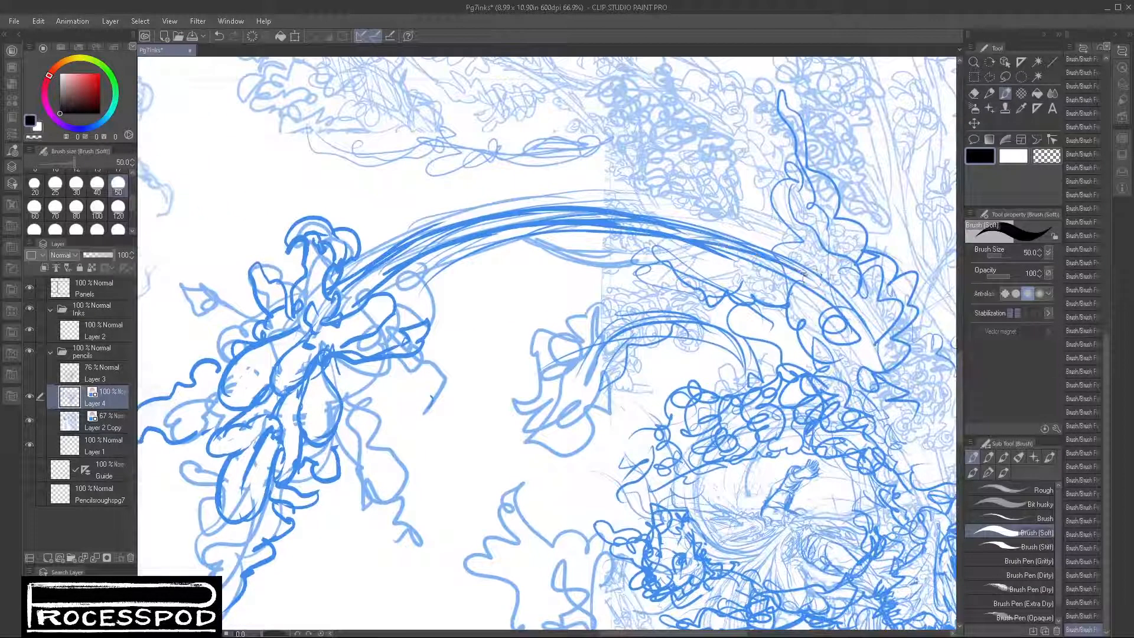
mouse_move(685, 251)
mouse_down()
mouse_move(803, 282)
mouse_move(868, 326)
mouse_up()
mouse_move(732, 231)
mouse_down()
mouse_move(848, 298)
mouse_move(875, 354)
mouse_up()
Step: Draw a rounded leaf on the cluster's right side and small curls along its upper left edge
mouse_move(488, 354)
mouse_down()
mouse_move(580, 286)
mouse_move(576, 260)
mouse_up()
drag(461, 269, 454, 309)
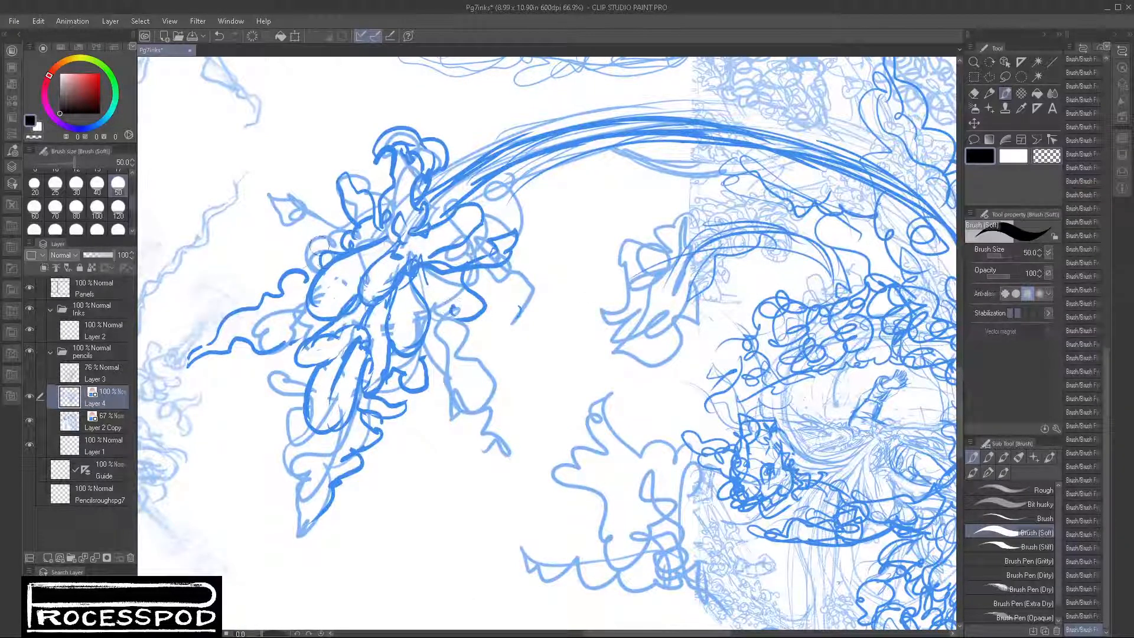
drag(327, 241, 309, 269)
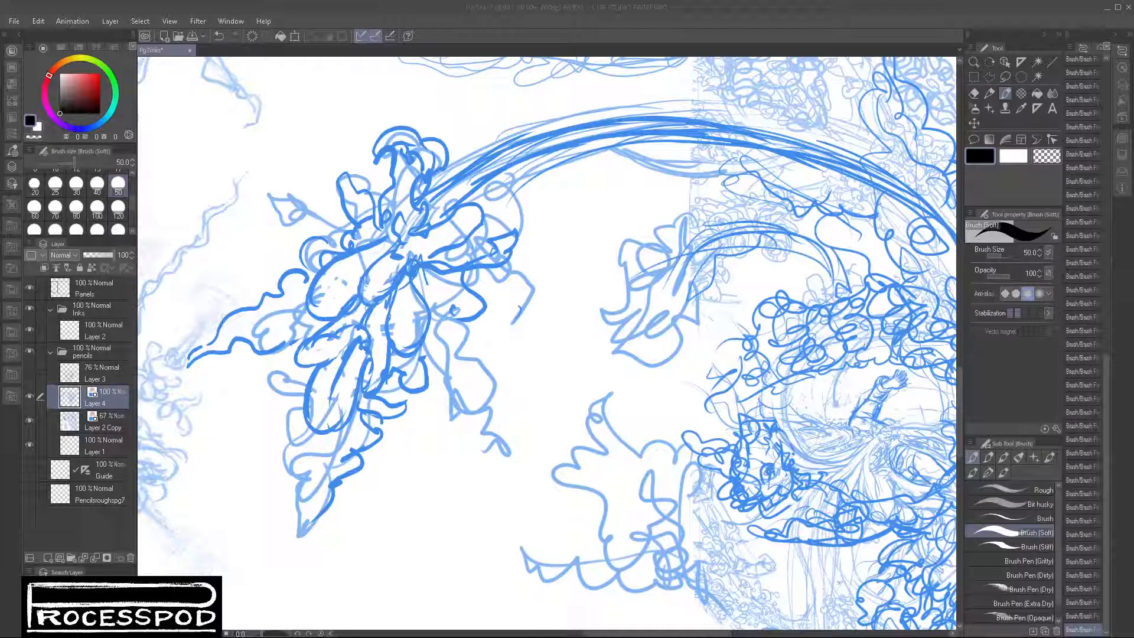
drag(611, 279, 515, 366)
drag(685, 474, 632, 490)
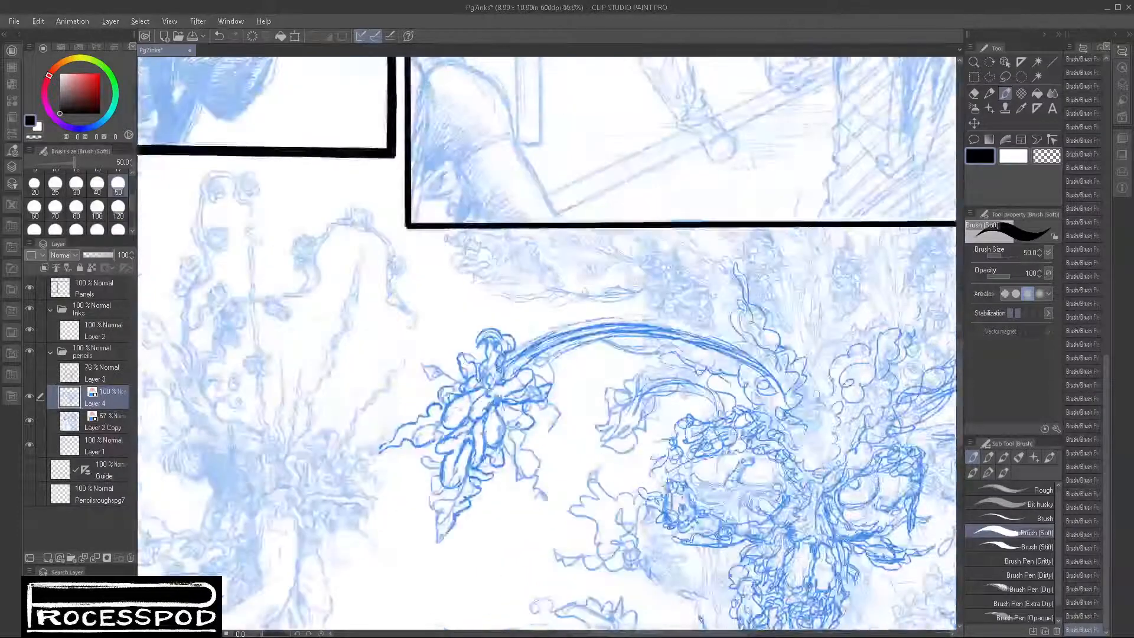
drag(688, 536, 669, 495)
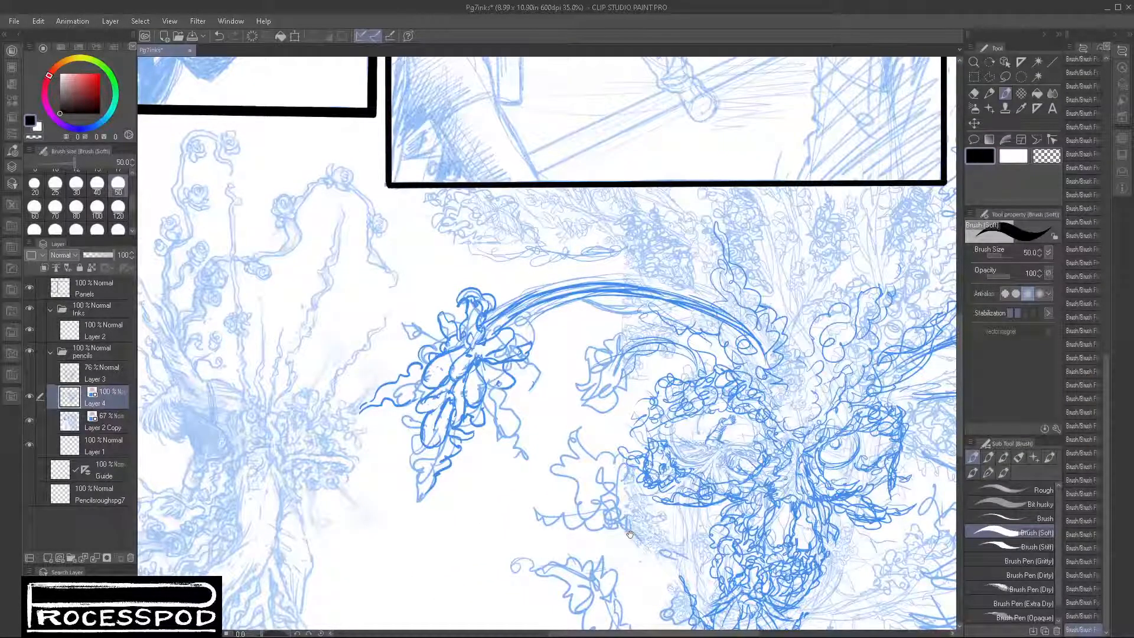
drag(469, 434, 491, 440)
Step: Return to the pencils' Layer 4 and draw two long overlapping leaves across the cluster's upper left and center
click(100, 286)
click(104, 333)
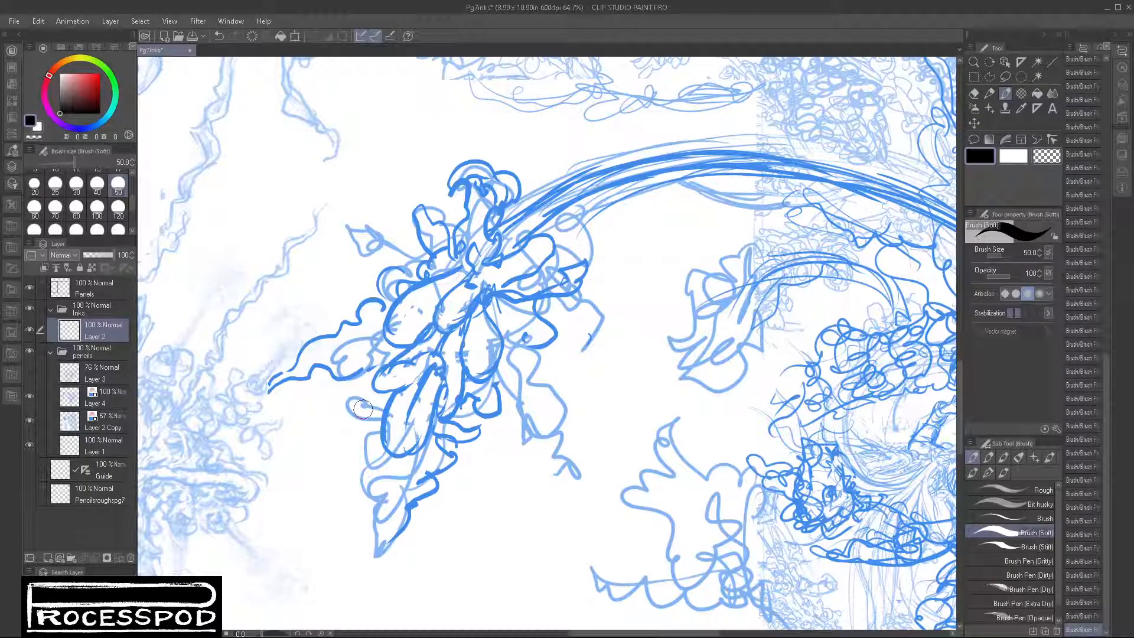
click(88, 400)
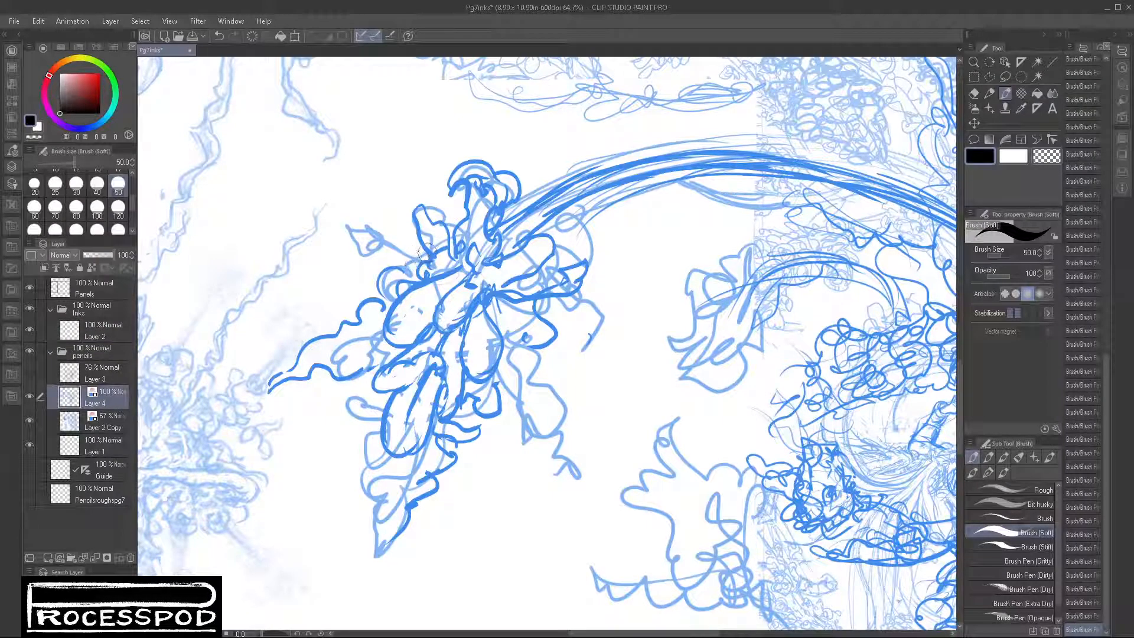
mouse_move(427, 255)
mouse_down()
mouse_move(409, 316)
mouse_move(430, 293)
mouse_move(421, 317)
mouse_up()
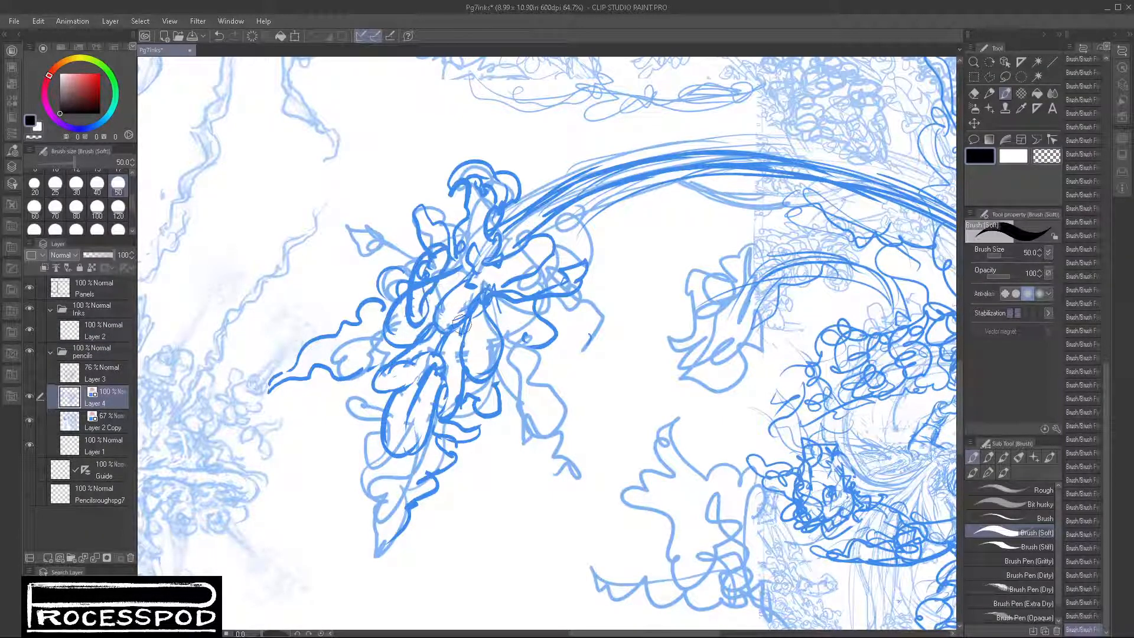
mouse_move(494, 289)
mouse_down()
mouse_move(457, 338)
mouse_move(526, 308)
mouse_move(434, 286)
mouse_move(426, 294)
mouse_move(474, 283)
mouse_move(493, 307)
mouse_move(502, 295)
mouse_move(464, 326)
mouse_up()
Step: Switch to white and paint out the rough lines inside the two new overlapping leaves
click(1014, 156)
drag(513, 292, 459, 332)
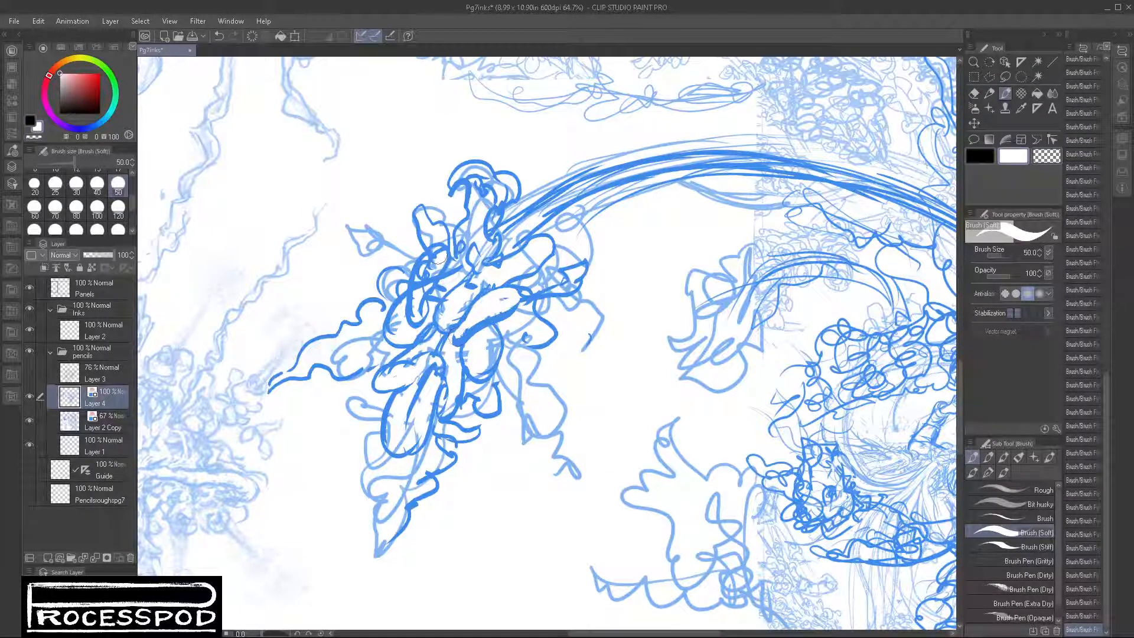
drag(440, 264, 417, 304)
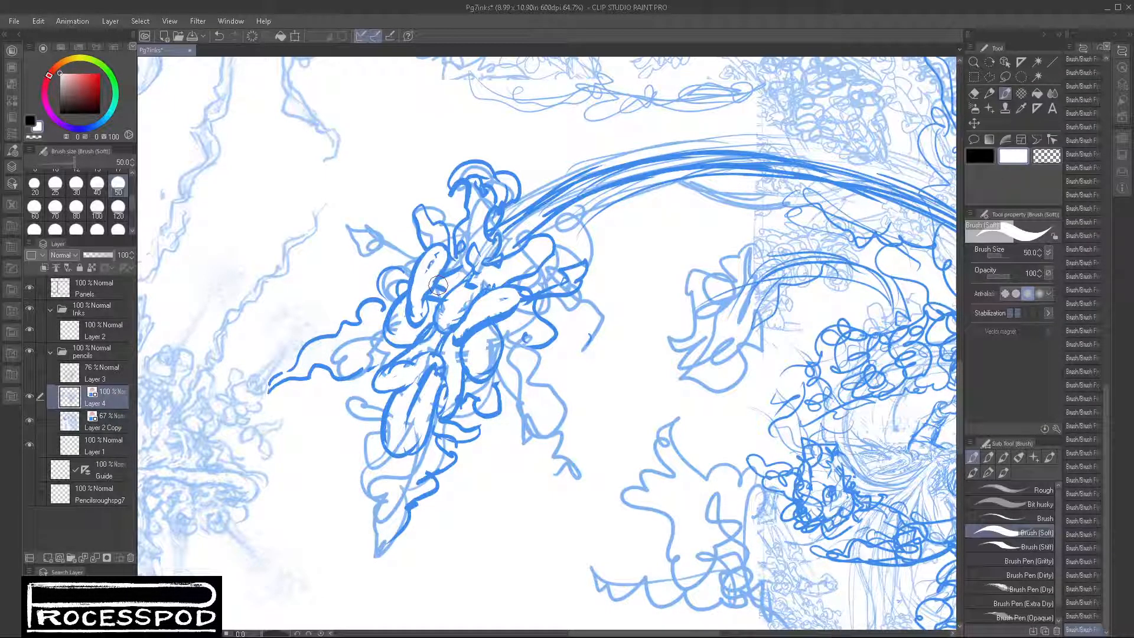
Step: Select Layer 2 in the Inks folder and switch to the Darker pencil
click(87, 338)
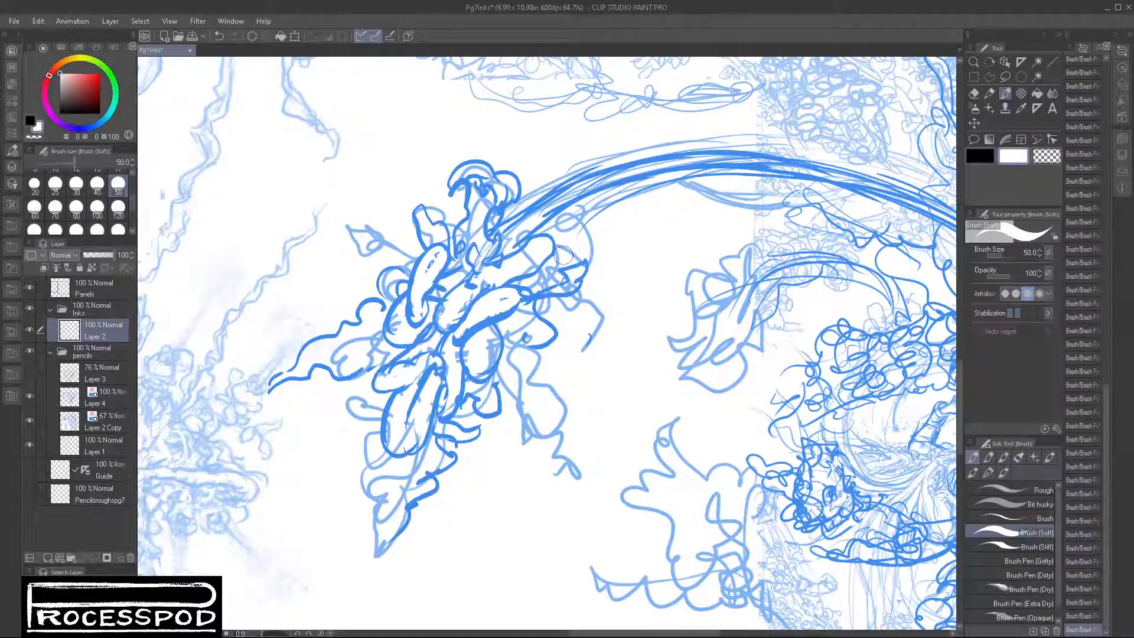
click(989, 94)
drag(638, 346, 583, 389)
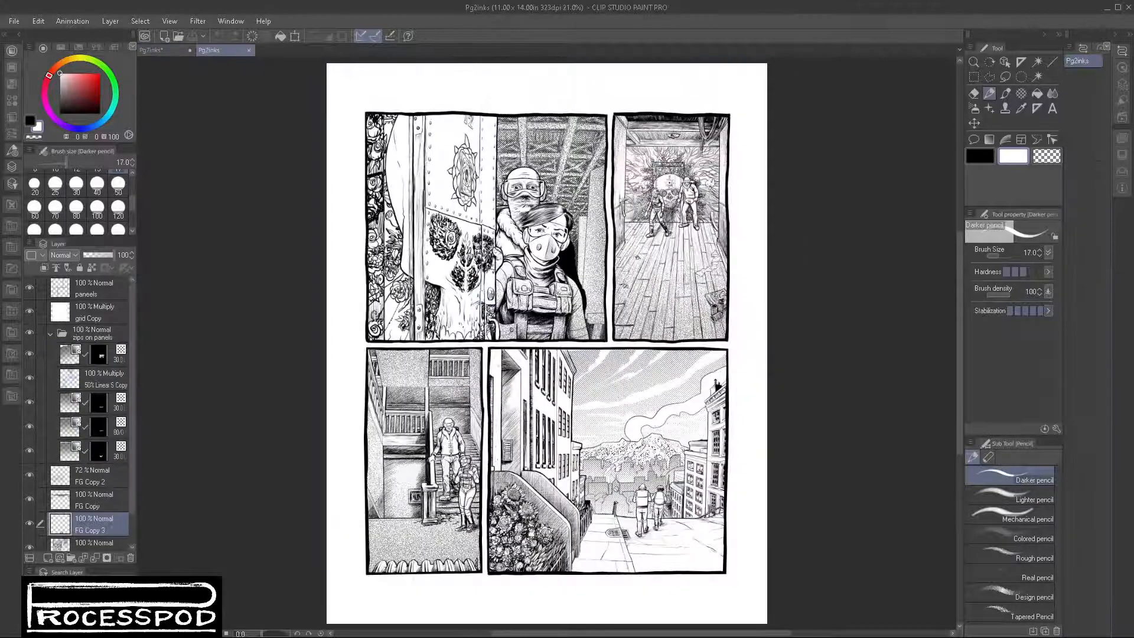
Step: On the Pg2inks page's paneels layer, test vertical black Darker pencil strokes at size 17 beside the inked door and undo them
scroll(462, 292, up, 5)
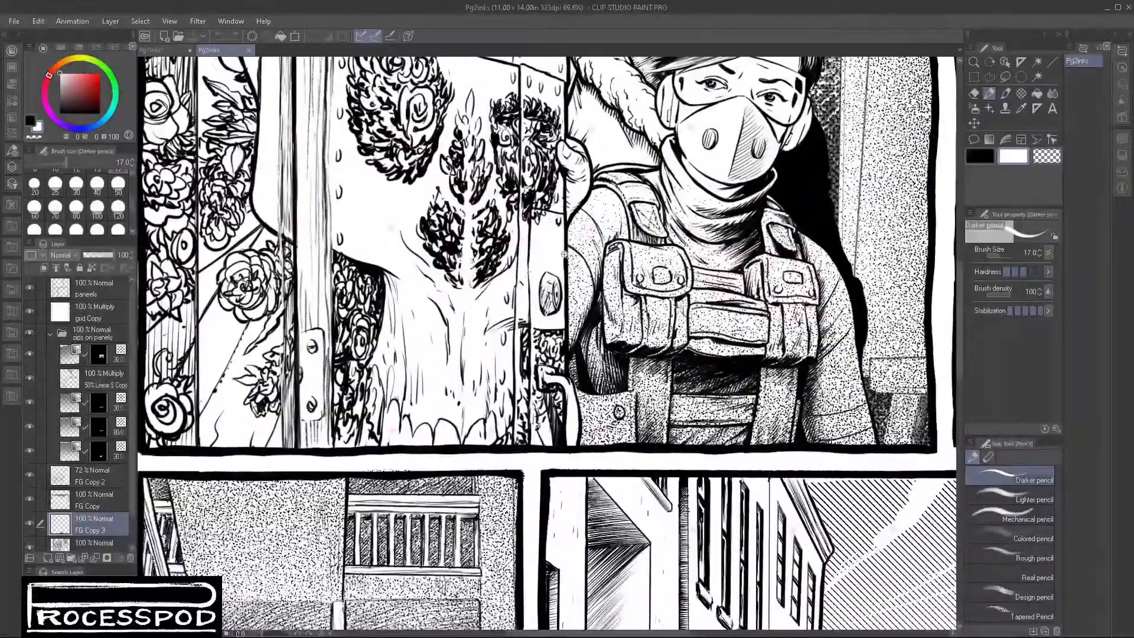
scroll(564, 255, up, 6)
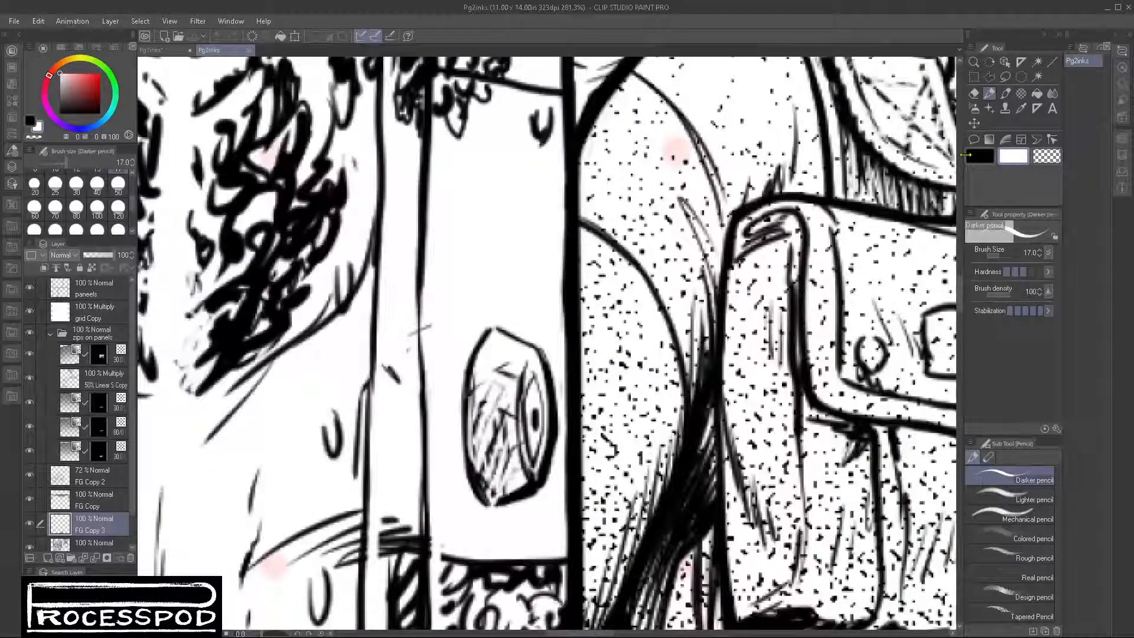
key(x)
click(103, 293)
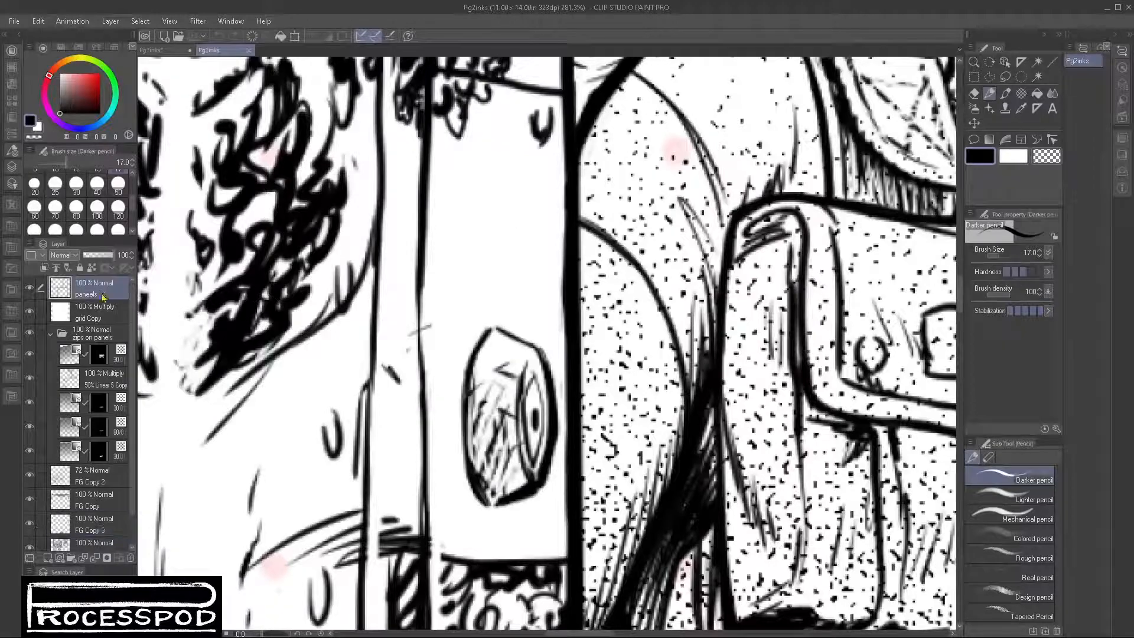
drag(512, 180, 507, 302)
key(ctrl+z)
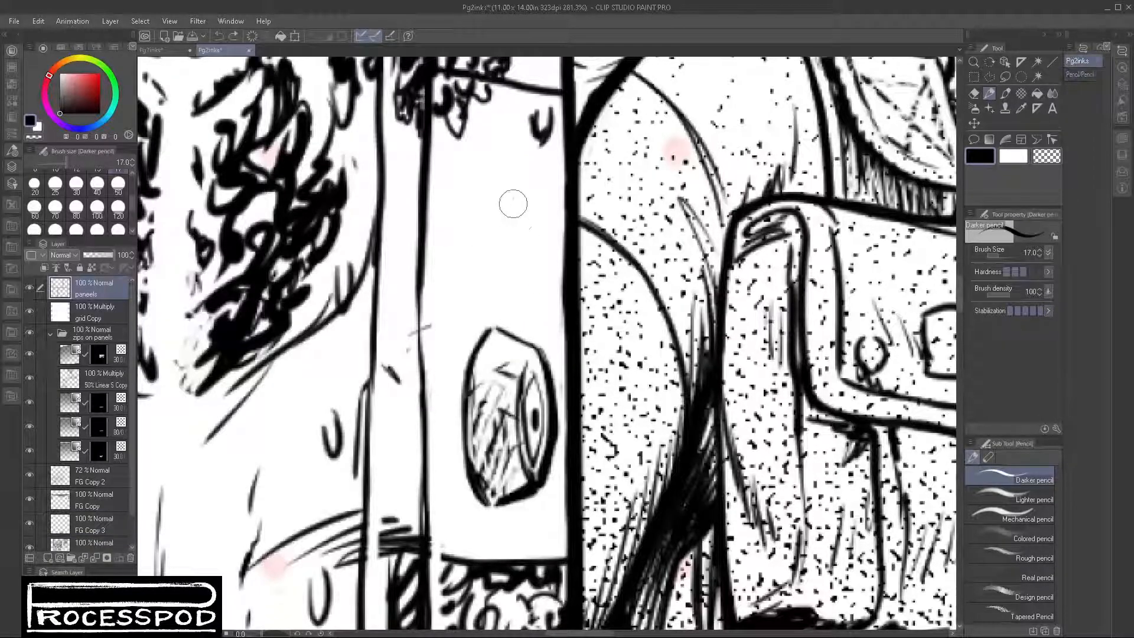
drag(515, 180, 514, 329)
key(ctrl+z)
Step: Test strokes at sizes 30 and 25 in the same spot, undo both, and return to Pg7inks with size 25
click(76, 184)
drag(502, 182, 506, 310)
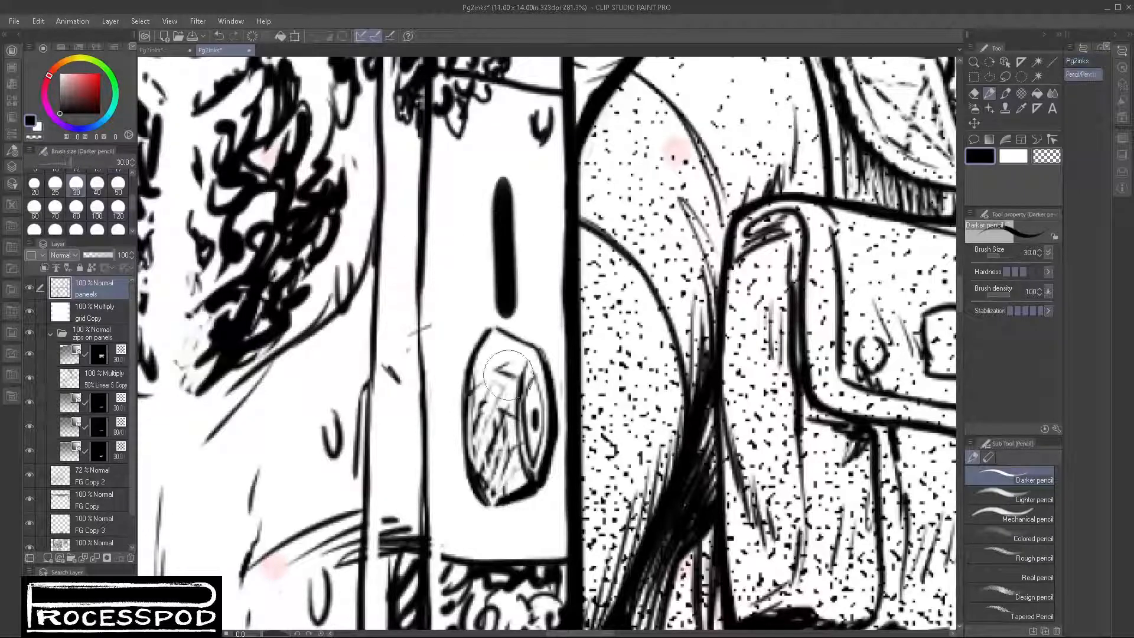
key(ctrl+z)
click(55, 184)
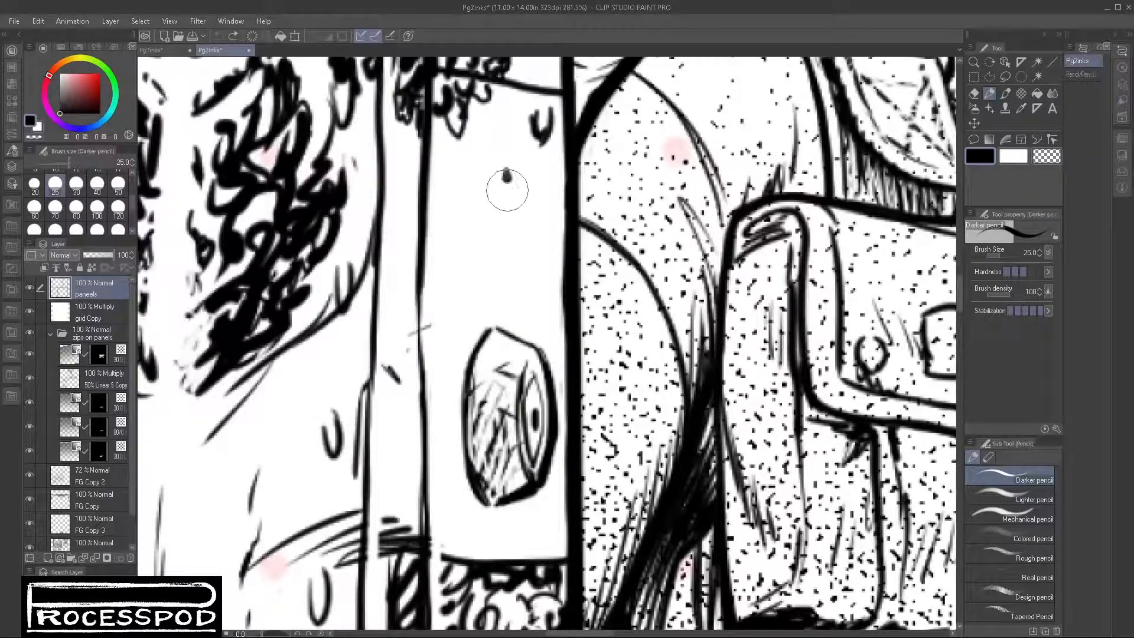
drag(507, 171, 508, 327)
key(ctrl+z)
click(157, 52)
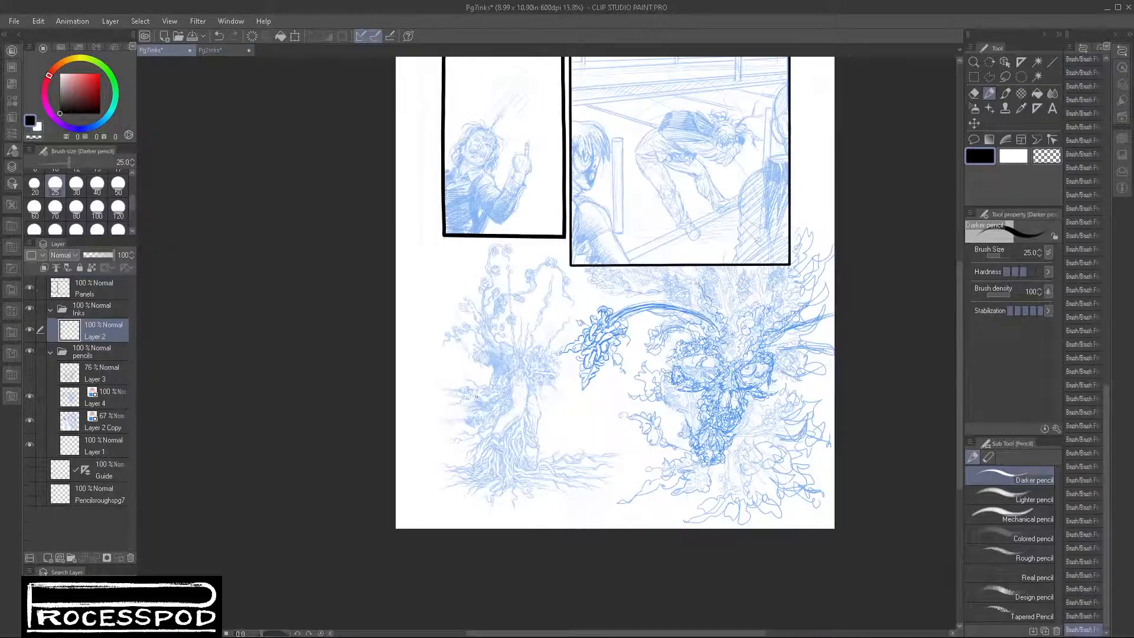
Step: Lower the opacity of the pencils' Layer 4 to 79% and select the inks' Layer 2
scroll(599, 351, up, 8)
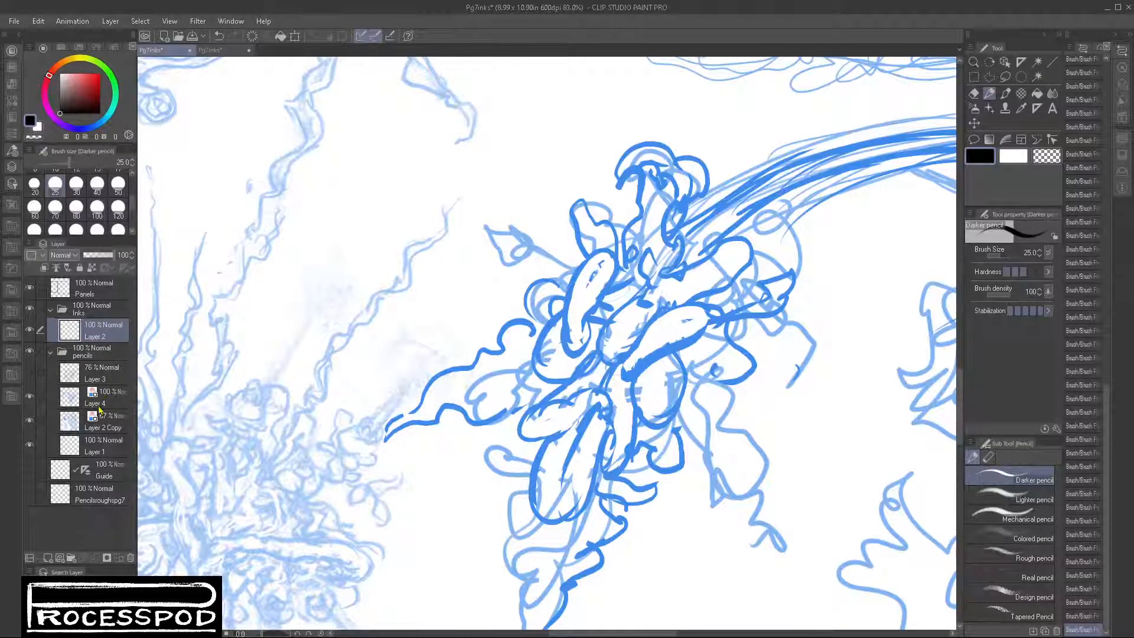
click(99, 408)
click(102, 254)
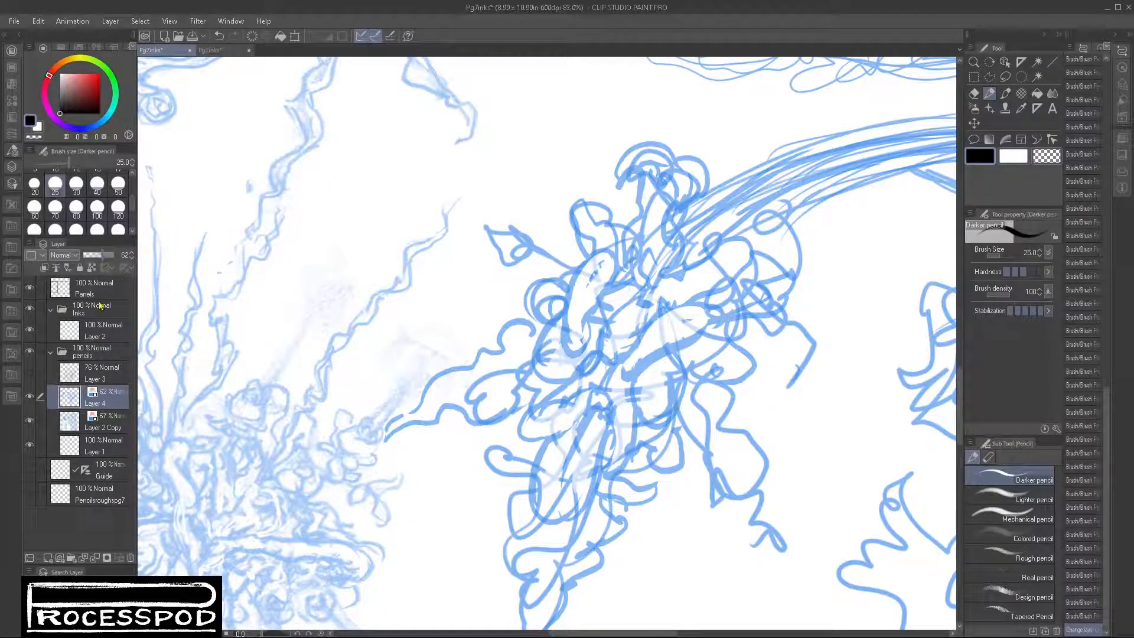
click(107, 256)
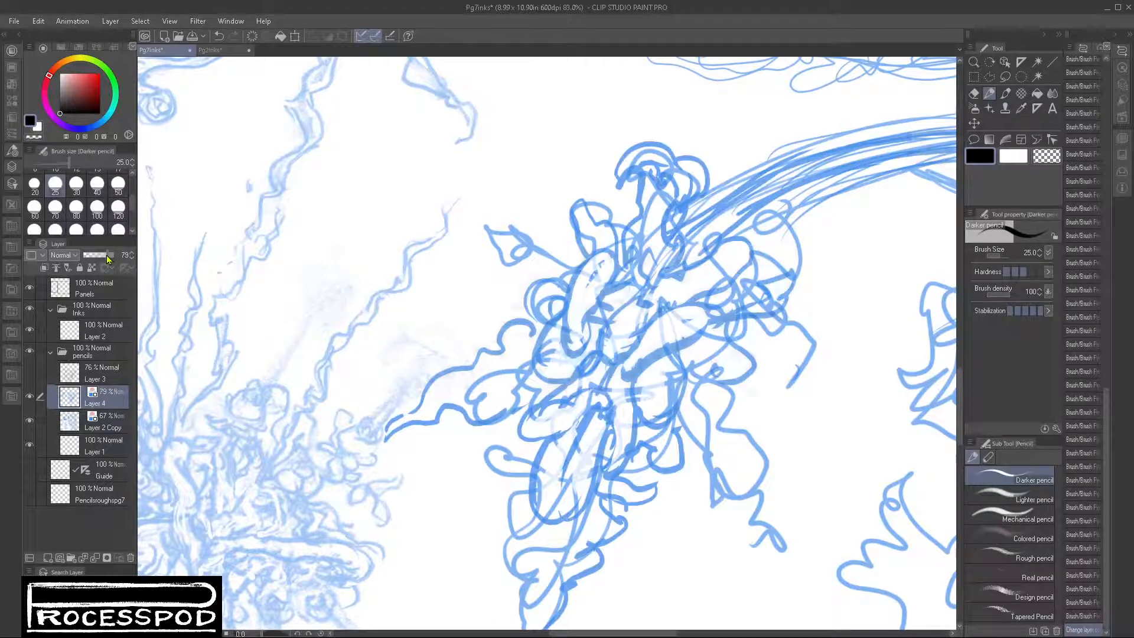
click(105, 334)
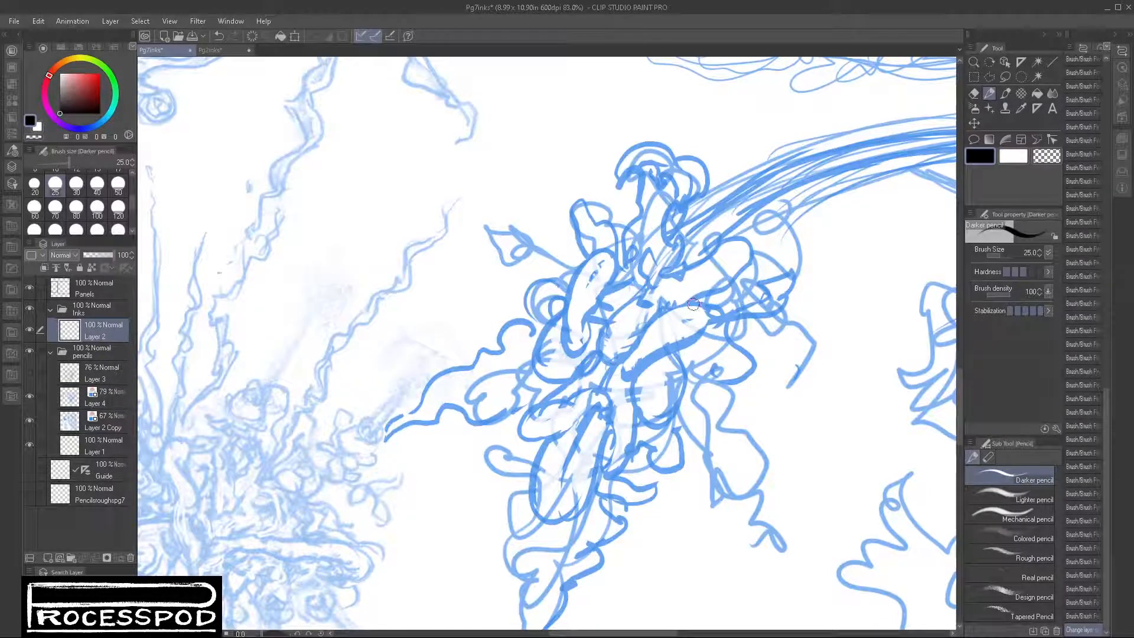
drag(661, 310, 625, 350)
key(ctrl+z)
scroll(650, 331, up, 4)
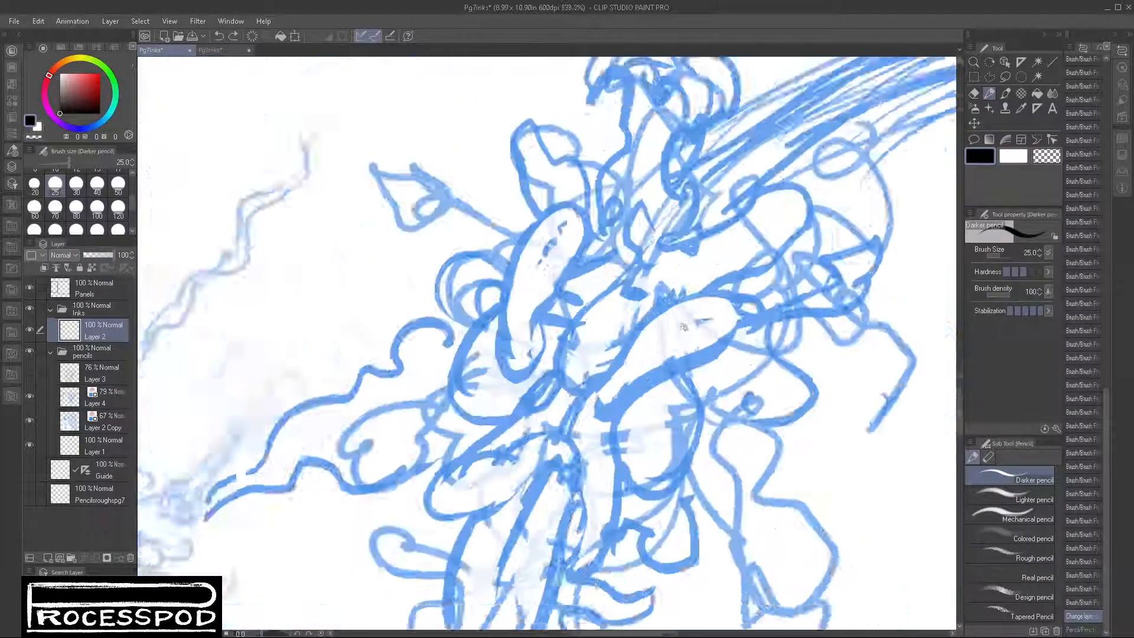
mouse_move(737, 285)
mouse_down()
mouse_move(679, 290)
mouse_move(600, 369)
mouse_move(570, 422)
mouse_move(597, 438)
mouse_move(715, 362)
mouse_move(741, 298)
mouse_move(665, 336)
mouse_up()
key(ctrl+z)
Step: Ink the outline of the cluster's central leaf and draw its midrib with short side veins
drag(735, 304, 623, 385)
mouse_move(585, 421)
mouse_down()
mouse_move(696, 322)
mouse_move(738, 302)
mouse_move(686, 327)
mouse_move(731, 308)
mouse_up()
mouse_move(665, 319)
mouse_down()
mouse_move(669, 330)
mouse_move(631, 365)
mouse_move(677, 345)
mouse_up()
drag(682, 333, 715, 330)
drag(718, 317, 733, 318)
drag(640, 365, 629, 386)
drag(615, 391, 596, 410)
drag(618, 385, 613, 392)
Step: Add short hatch marks along the central leaf's lower edge and close its outline around the rounded tip
mouse_move(712, 322)
mouse_down()
mouse_move(737, 323)
mouse_move(718, 356)
mouse_up()
drag(705, 357, 664, 381)
drag(659, 379, 654, 386)
drag(739, 336, 743, 339)
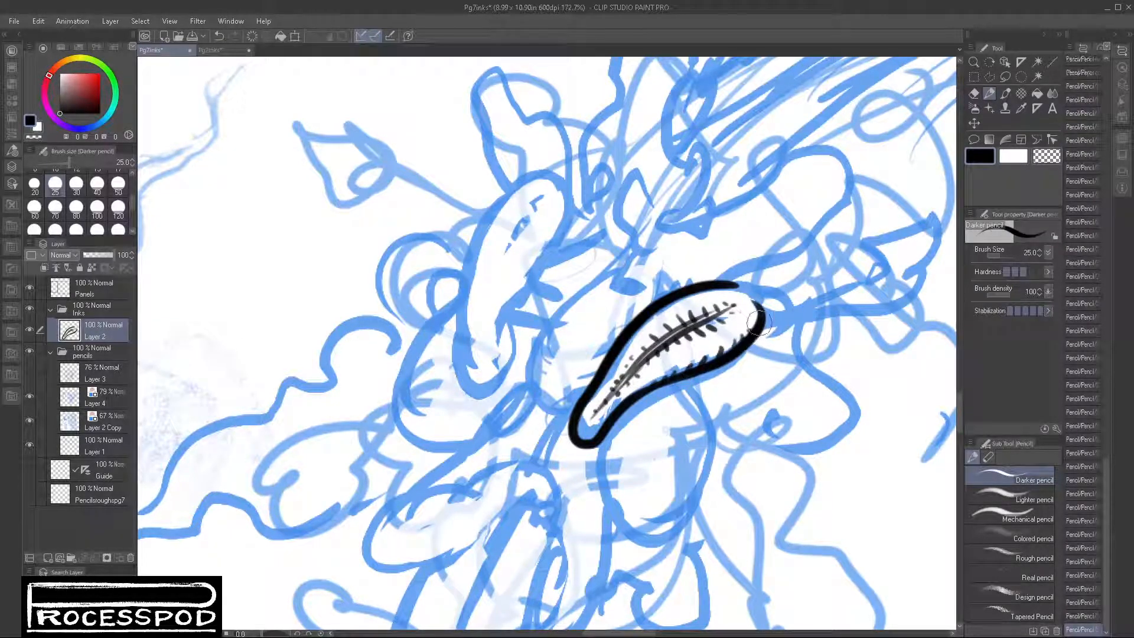
mouse_move(731, 286)
mouse_down()
mouse_move(752, 317)
mouse_move(763, 314)
mouse_move(755, 305)
mouse_up()
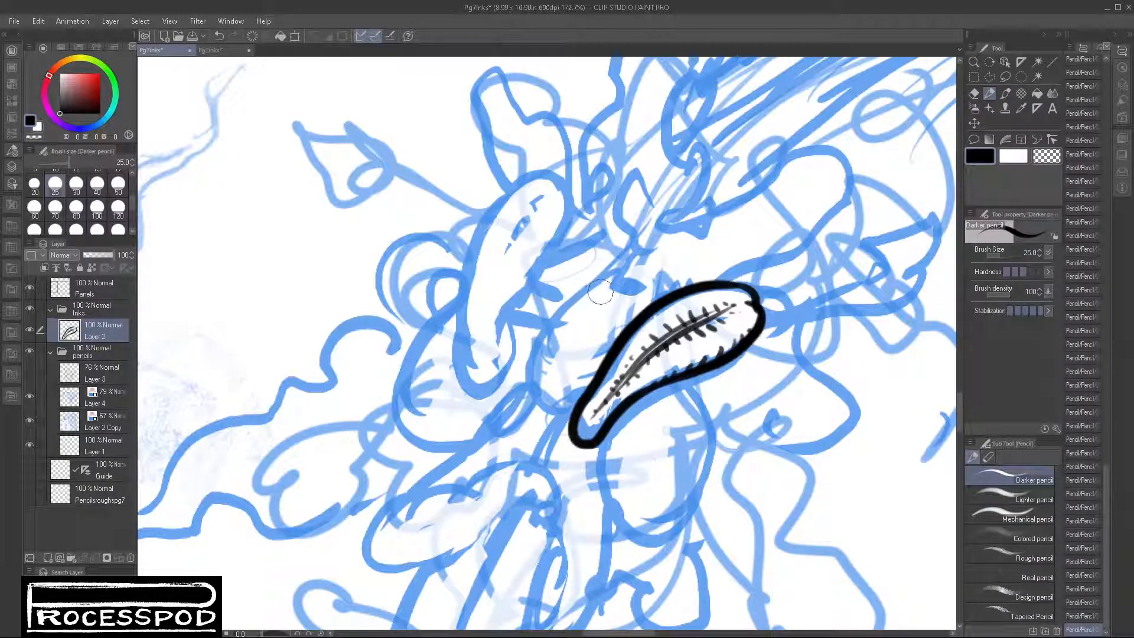
Step: Ink the outline of the leaf tucked behind the central one and a short curve off its left edge
mouse_move(600, 294)
mouse_down()
mouse_move(557, 317)
mouse_move(524, 375)
mouse_move(534, 400)
mouse_move(553, 399)
mouse_move(531, 393)
mouse_move(544, 407)
mouse_move(581, 398)
mouse_move(533, 386)
mouse_move(554, 410)
mouse_up()
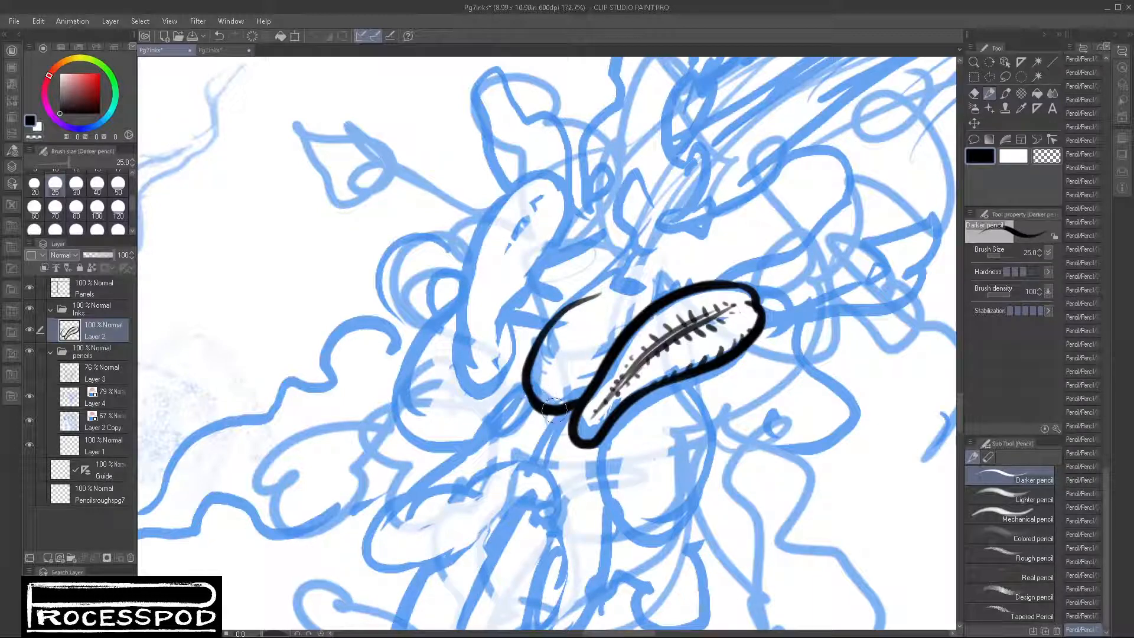
mouse_move(544, 324)
mouse_down()
mouse_move(577, 300)
mouse_move(625, 298)
mouse_up()
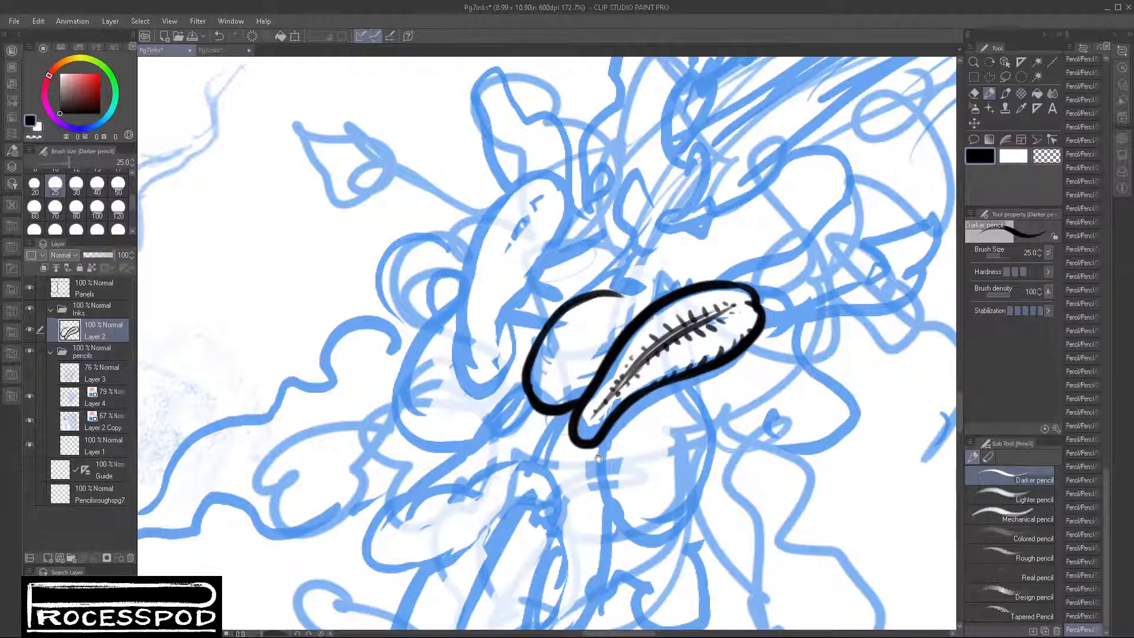
mouse_move(603, 450)
mouse_down()
mouse_move(685, 307)
mouse_move(673, 348)
mouse_up()
drag(581, 245, 614, 235)
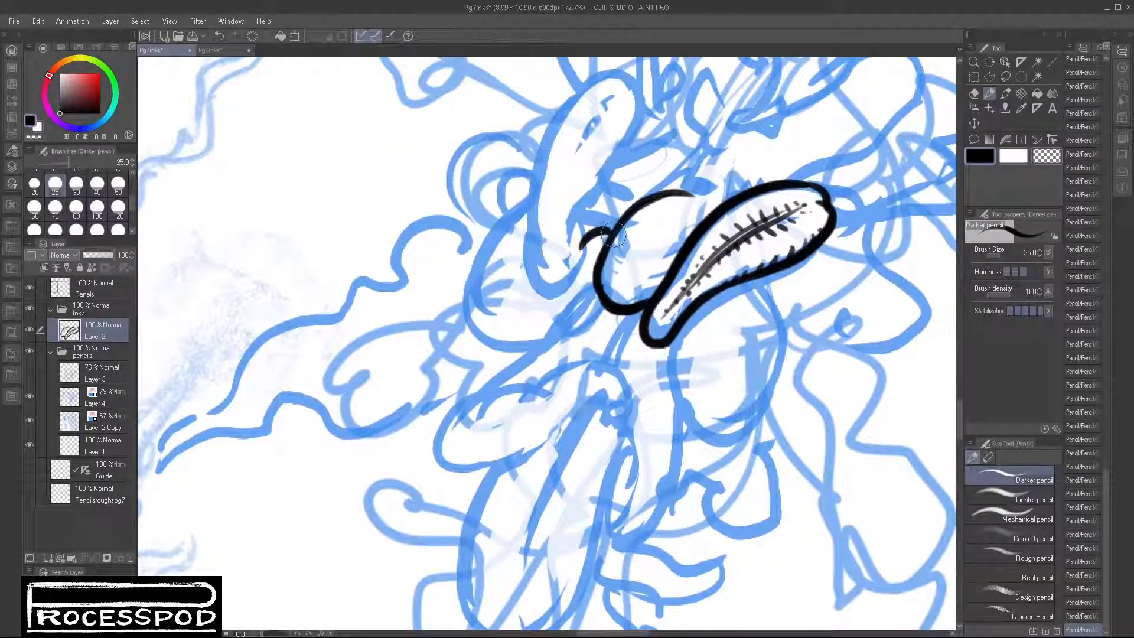
Step: Ink the full outline of the long upright leaf at the cluster's upper left
mouse_move(608, 184)
mouse_down()
mouse_move(638, 213)
mouse_move(585, 208)
mouse_move(572, 278)
mouse_move(554, 294)
mouse_up()
mouse_move(607, 189)
mouse_down()
mouse_move(641, 110)
mouse_move(639, 90)
mouse_move(611, 72)
mouse_move(546, 152)
mouse_move(534, 248)
mouse_up()
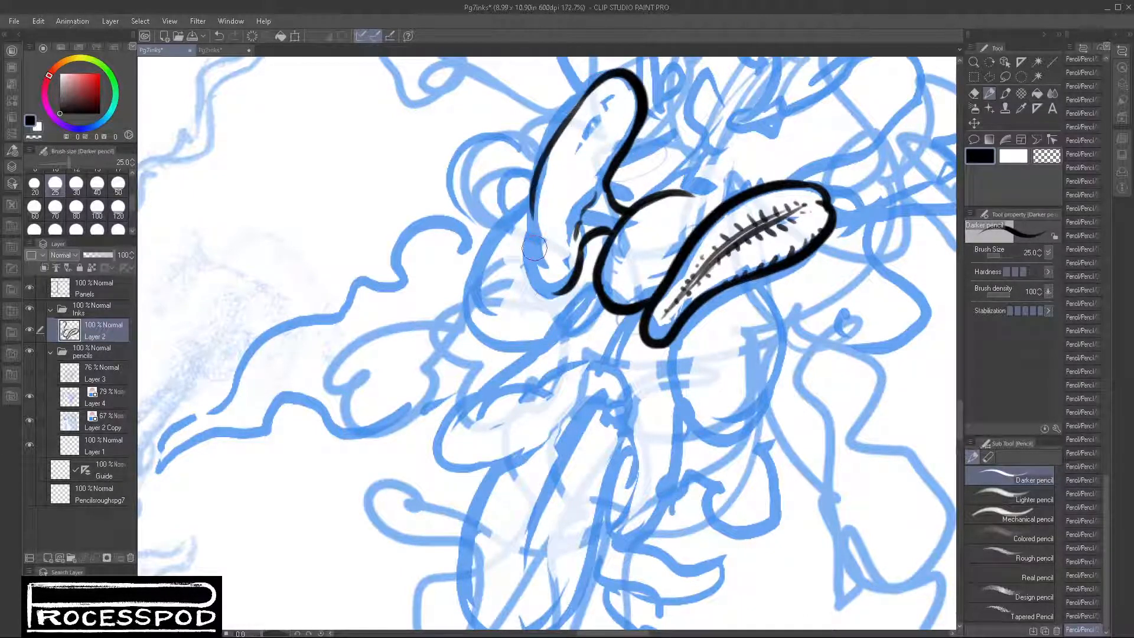
mouse_move(546, 177)
mouse_down()
mouse_move(528, 195)
mouse_move(534, 278)
mouse_move(568, 270)
mouse_move(596, 224)
mouse_up()
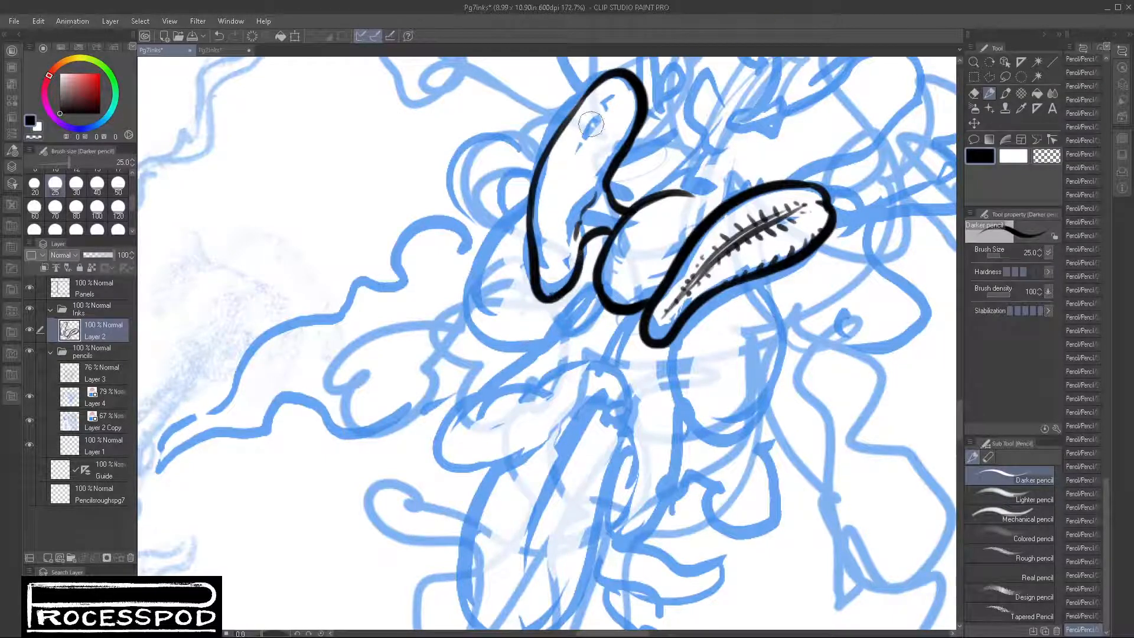
Step: Draw the upright leaf's midrib with short side veins, hatch its inner edge, and hatch the tucked leaf beside the central leaf
mouse_move(610, 94)
mouse_down()
mouse_move(552, 172)
mouse_move(535, 248)
mouse_move(540, 285)
mouse_up()
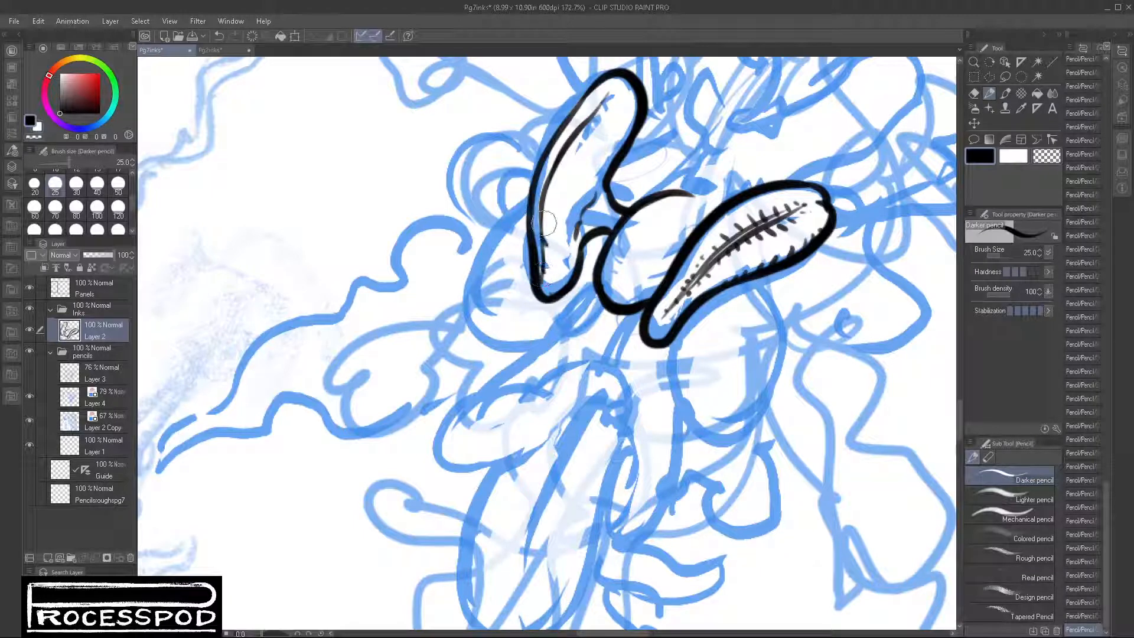
drag(544, 224, 548, 205)
mouse_move(565, 157)
mouse_down()
mouse_move(605, 114)
mouse_move(613, 86)
mouse_move(567, 141)
mouse_up()
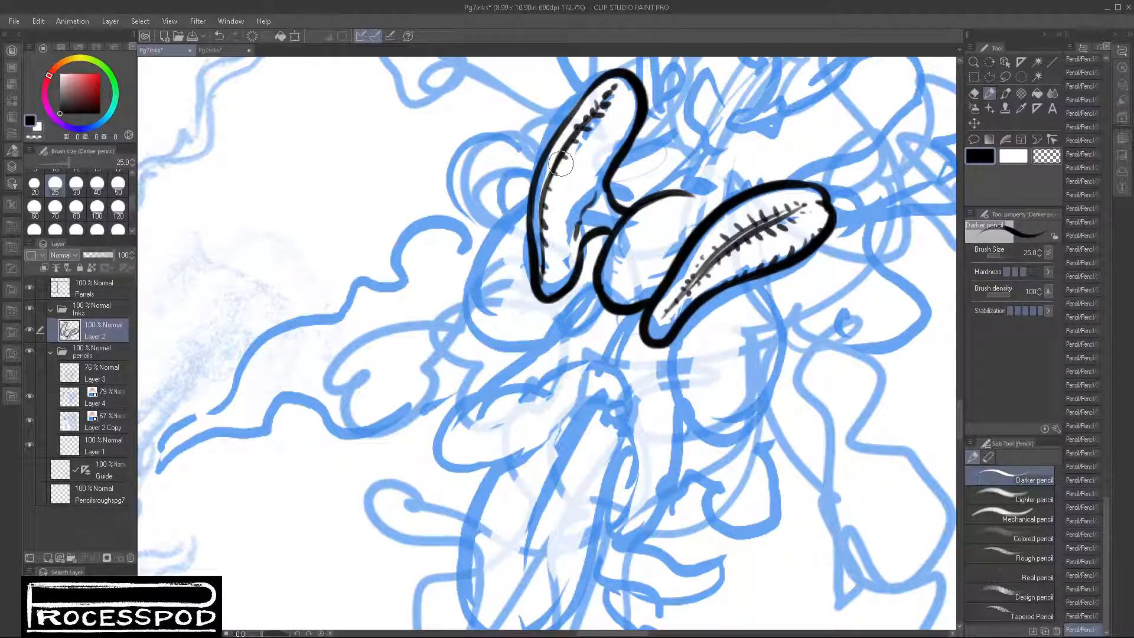
mouse_move(634, 125)
mouse_down()
mouse_move(570, 260)
mouse_move(581, 234)
mouse_up()
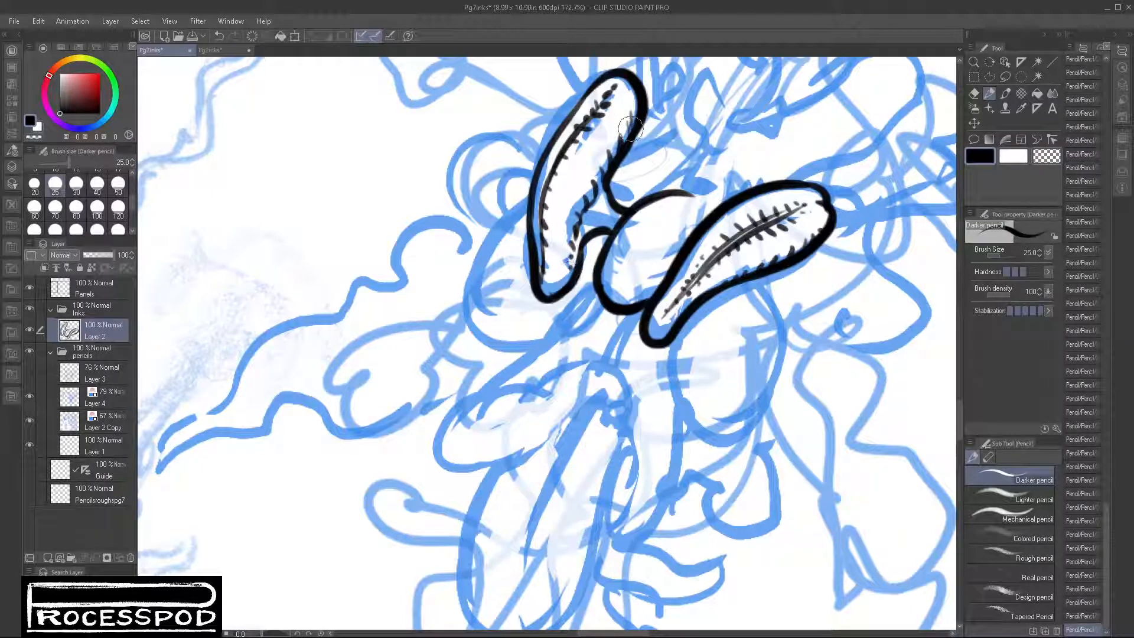
mouse_move(630, 127)
mouse_down()
mouse_move(626, 139)
mouse_move(635, 129)
mouse_up()
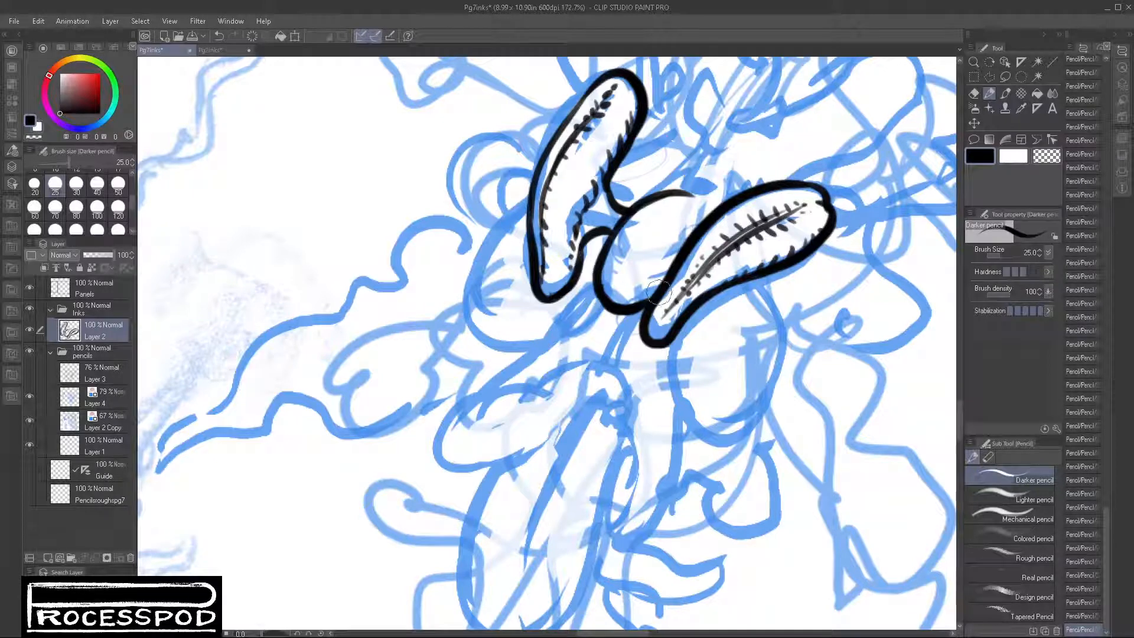
mouse_move(647, 287)
mouse_down()
mouse_move(665, 267)
mouse_move(652, 276)
mouse_move(670, 268)
mouse_move(676, 258)
mouse_move(663, 260)
mouse_move(681, 245)
mouse_move(671, 248)
mouse_move(689, 245)
mouse_move(708, 204)
mouse_move(705, 226)
mouse_move(700, 198)
mouse_move(722, 193)
mouse_move(685, 196)
mouse_move(722, 197)
mouse_up()
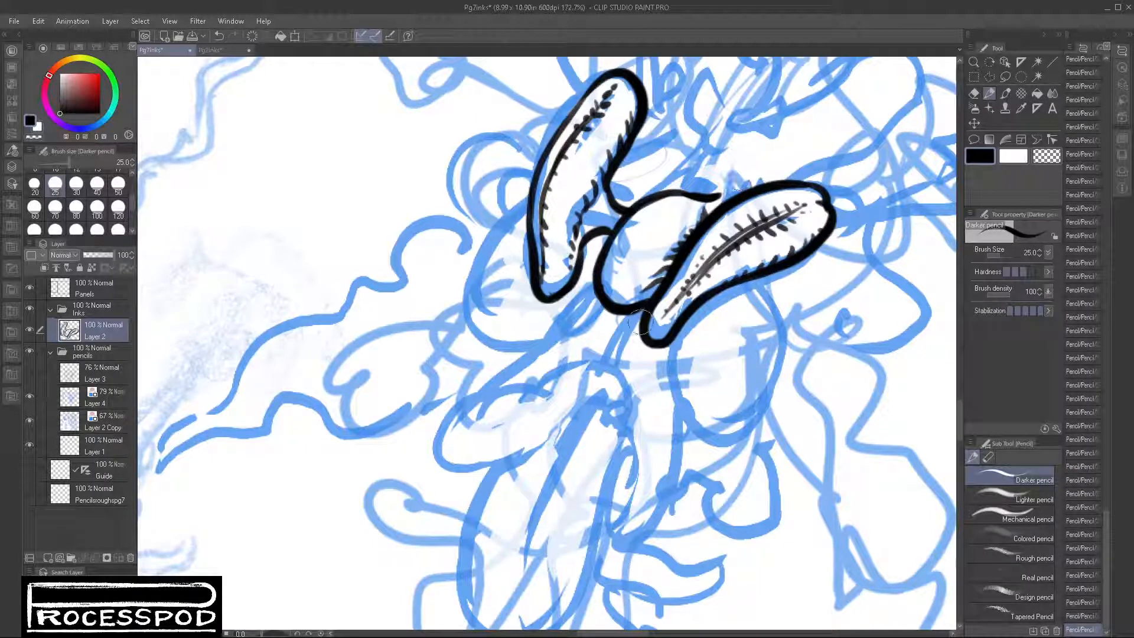
Step: Ink the long pointed leaf hanging below the central one with a wavy fold, plus the adjoining rounded leaf's left edge
drag(641, 317, 617, 366)
mouse_move(641, 314)
mouse_down()
mouse_move(617, 353)
mouse_move(644, 443)
mouse_move(640, 430)
mouse_move(620, 521)
mouse_up()
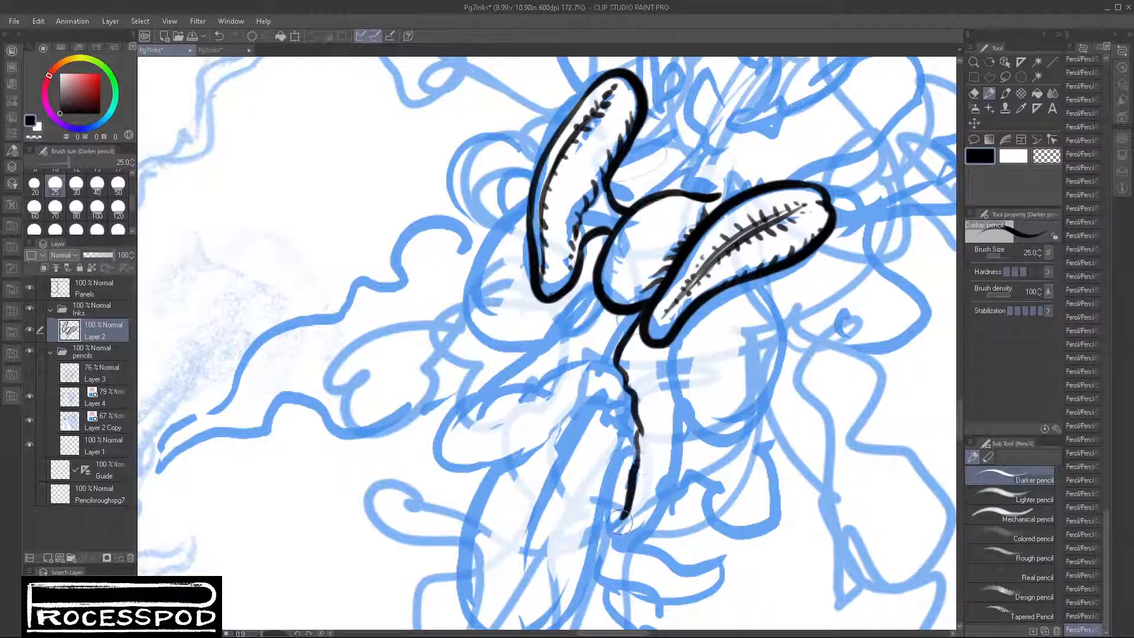
drag(626, 440, 614, 552)
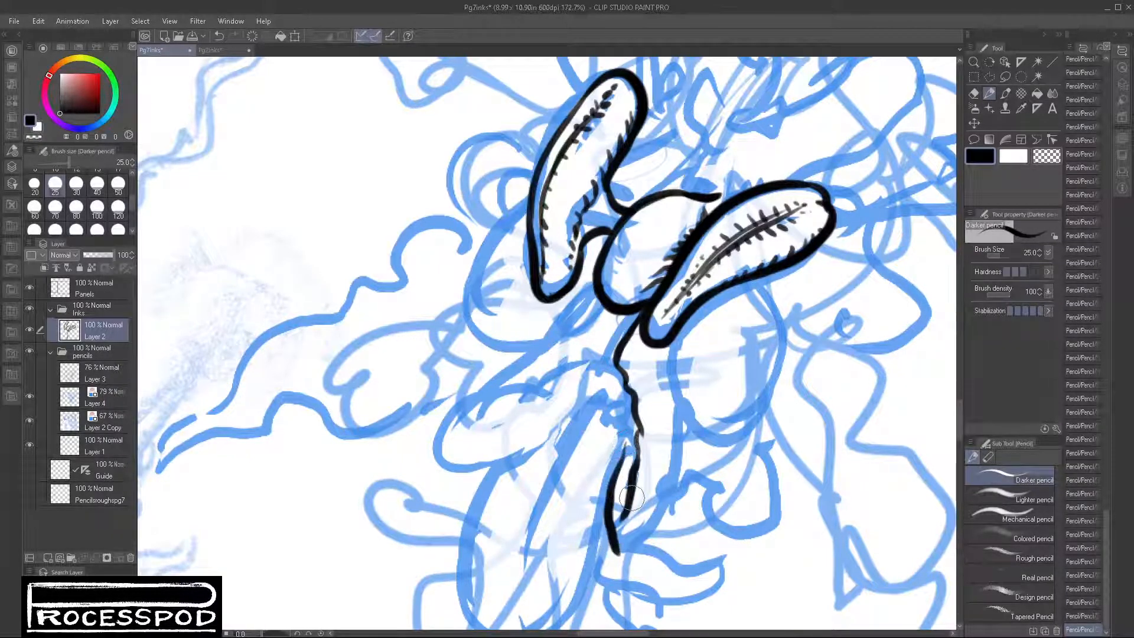
mouse_move(633, 498)
mouse_down()
mouse_move(620, 584)
mouse_move(679, 460)
mouse_move(697, 302)
mouse_up()
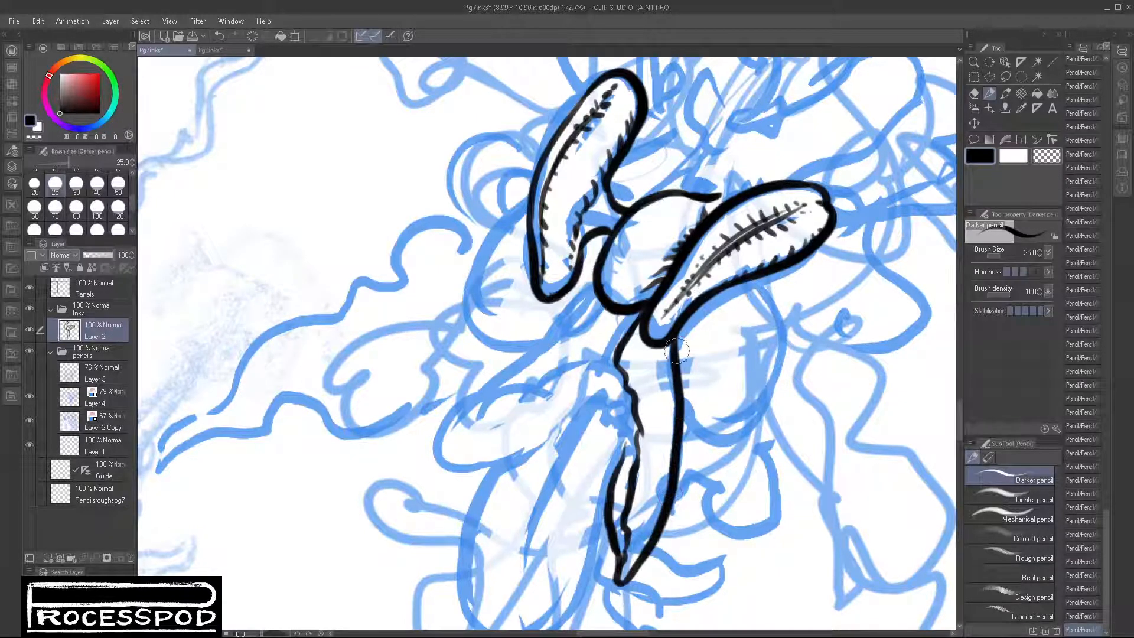
drag(676, 350, 682, 310)
mouse_move(688, 350)
mouse_down()
mouse_move(678, 408)
mouse_move(688, 330)
mouse_move(676, 340)
mouse_move(676, 404)
mouse_move(718, 444)
mouse_up()
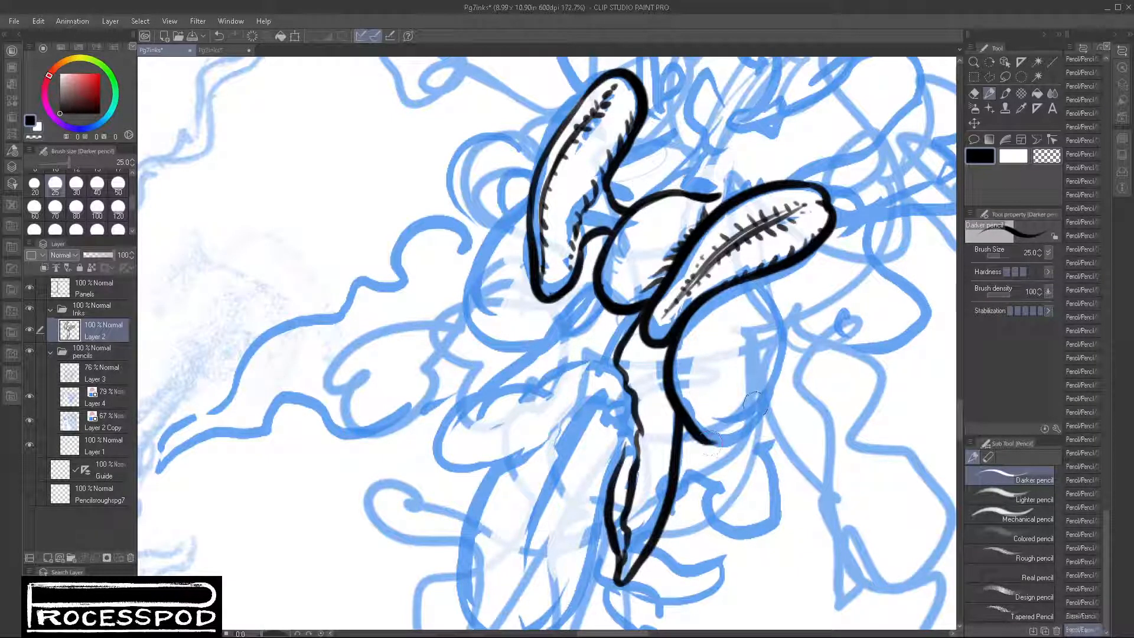
Step: Ink the pointed leaf reaching down to the left, with a wavy fold line and tapered upper and lower edges
mouse_move(638, 310)
mouse_down()
mouse_move(594, 363)
mouse_move(603, 356)
mouse_move(471, 441)
mouse_move(441, 447)
mouse_move(412, 479)
mouse_up()
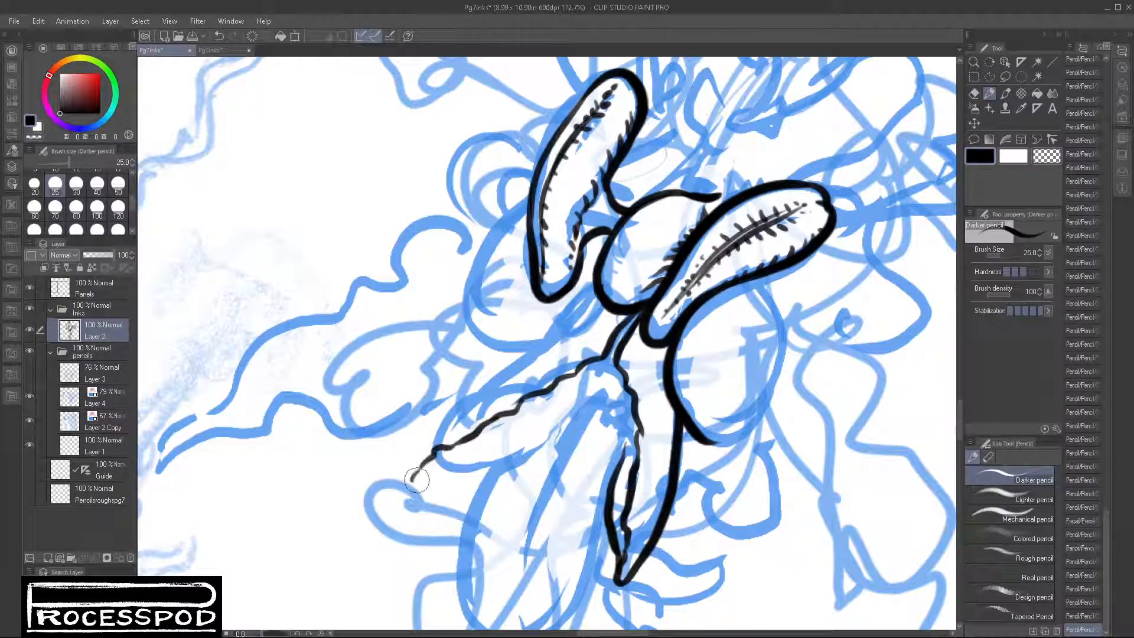
mouse_move(558, 338)
mouse_down()
mouse_move(467, 406)
mouse_move(408, 477)
mouse_up()
key(ctrl+z)
drag(555, 339, 412, 483)
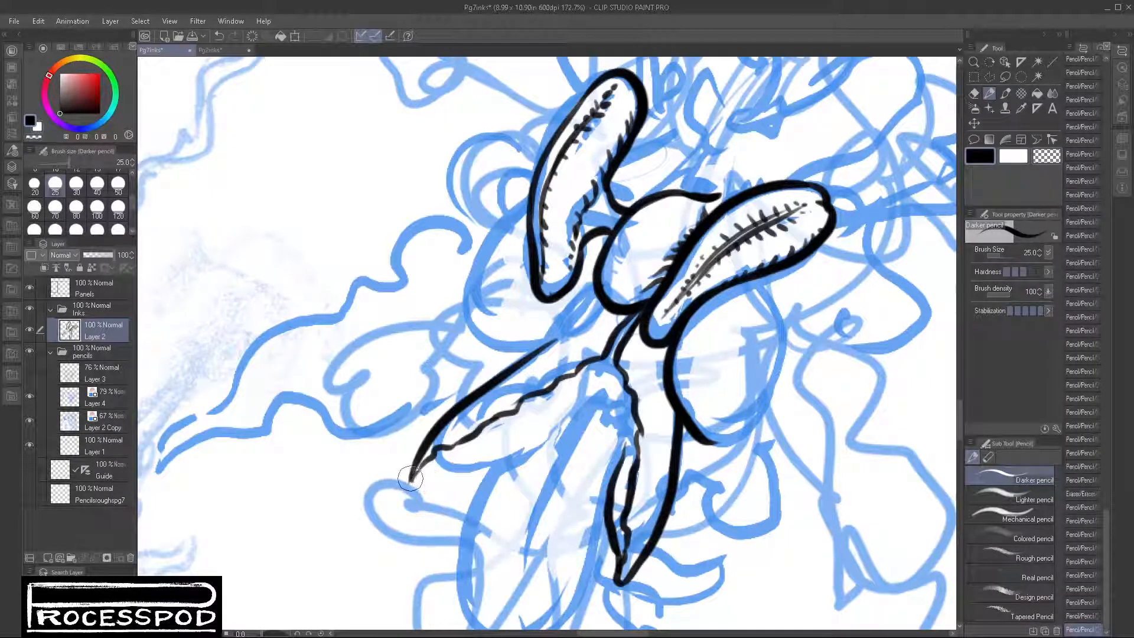
mouse_move(412, 485)
mouse_down()
mouse_move(536, 441)
mouse_move(577, 405)
mouse_move(552, 424)
mouse_up()
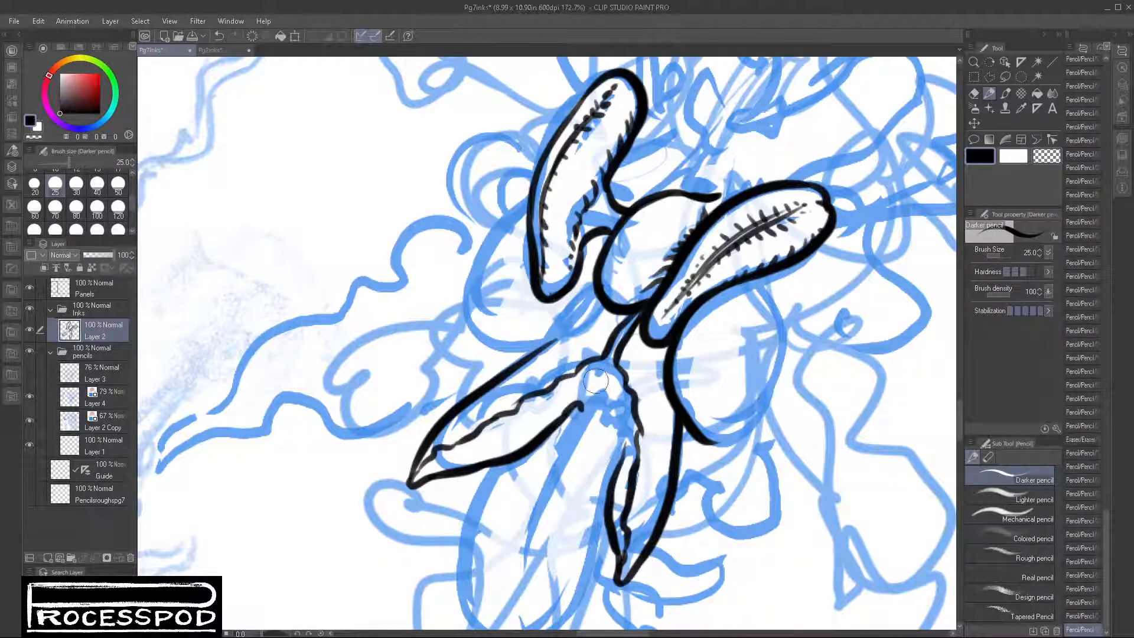
Step: Ink the small pointed leaf between the two hanging leaves, joining it to their inner edges
mouse_move(585, 369)
mouse_down()
mouse_move(577, 445)
mouse_move(634, 400)
mouse_move(613, 418)
mouse_move(630, 407)
mouse_move(614, 481)
mouse_up()
drag(607, 387, 583, 433)
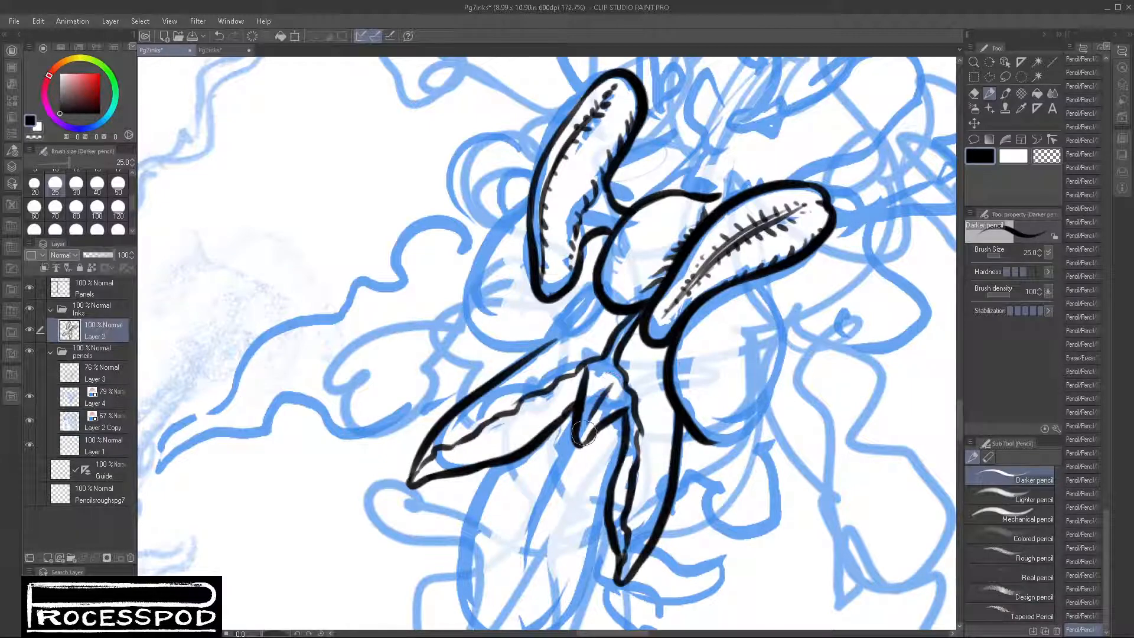
drag(613, 383, 624, 354)
mouse_move(618, 349)
mouse_down()
mouse_move(598, 322)
mouse_move(531, 362)
mouse_move(572, 318)
mouse_move(540, 353)
mouse_up()
key(ctrl+z)
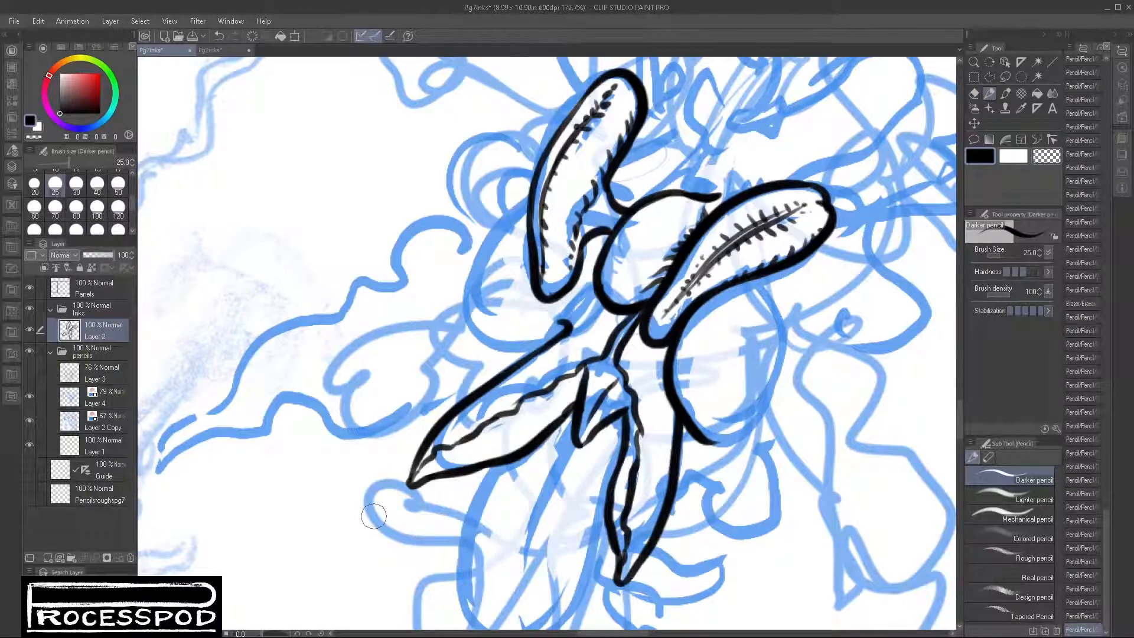
Step: Ink the rounded leaf behind the upright leaf, curving its outline from the upright leaf's left edge round to the lower stem
mouse_move(565, 308)
mouse_down()
mouse_move(593, 289)
mouse_move(517, 350)
mouse_up()
mouse_move(524, 200)
mouse_down()
mouse_move(493, 227)
mouse_move(469, 307)
mouse_move(519, 358)
mouse_move(553, 335)
mouse_up()
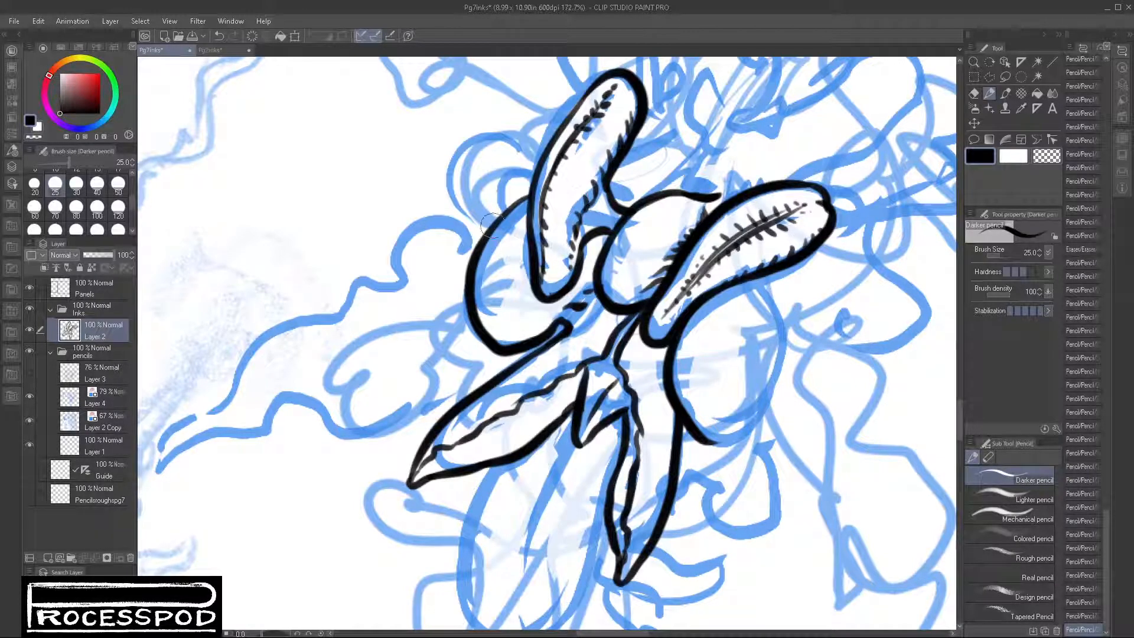
drag(495, 223, 529, 199)
drag(611, 181, 632, 203)
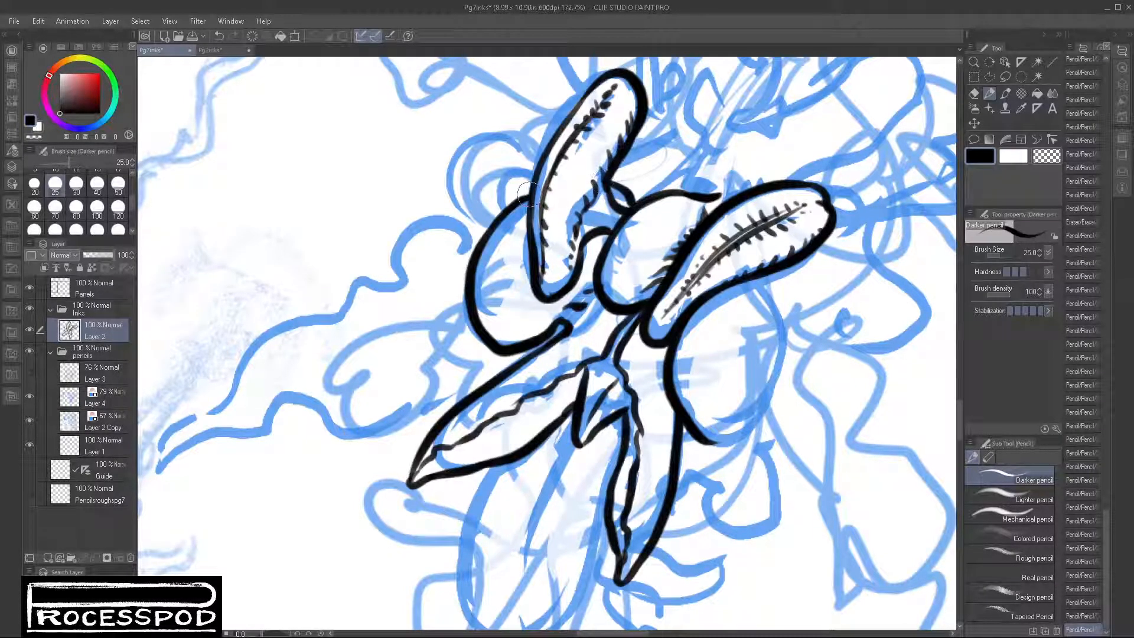
drag(525, 190, 509, 207)
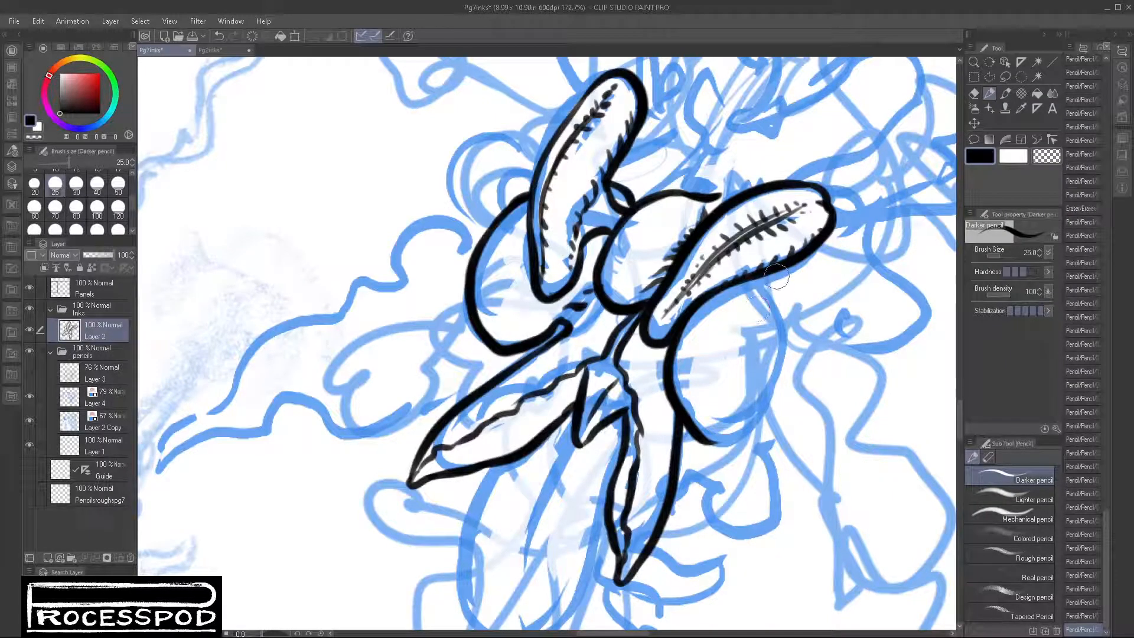
Step: Close the outline of the rounded leaf below the central leaf by redrawing its right side and bottom curve
mouse_move(777, 276)
mouse_down()
mouse_move(781, 383)
mouse_move(719, 453)
mouse_move(779, 349)
mouse_up()
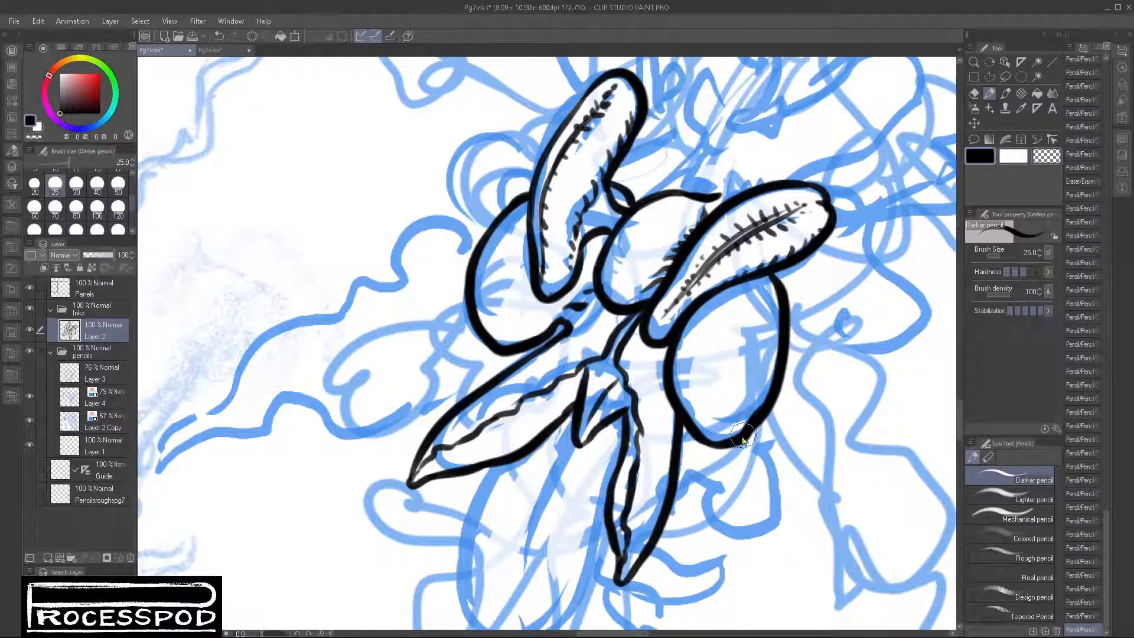
key(ctrl+z)
drag(707, 442, 782, 372)
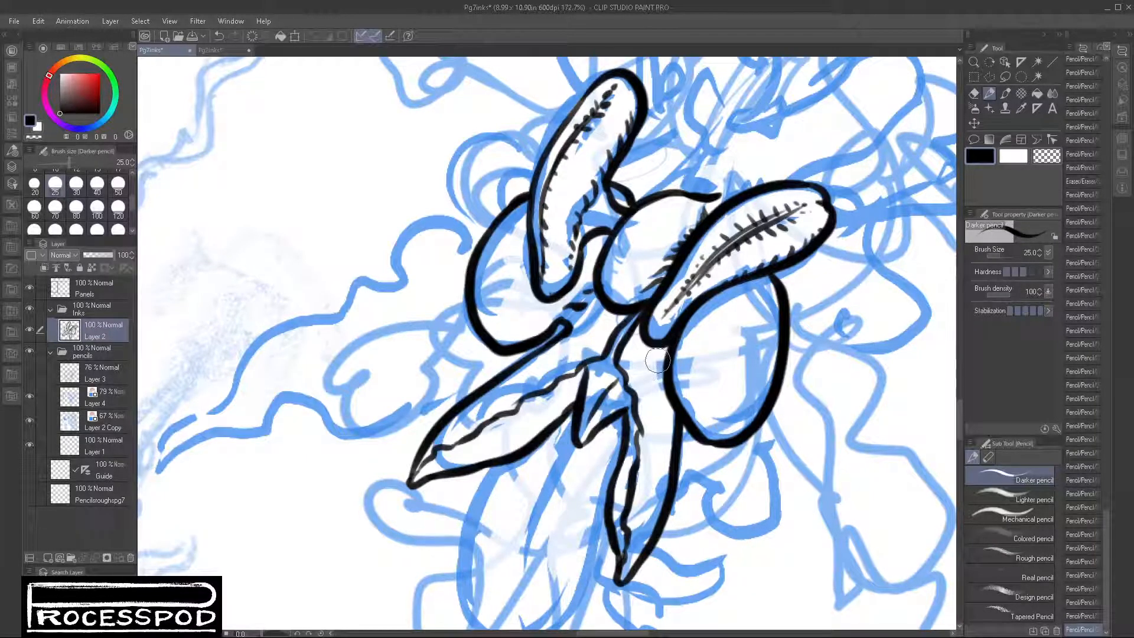
Step: Ink the large pointed leaf hanging beneath the two split leaves and draw its tapered midrib
scroll(691, 513, down, 3)
scroll(558, 308, down, 2)
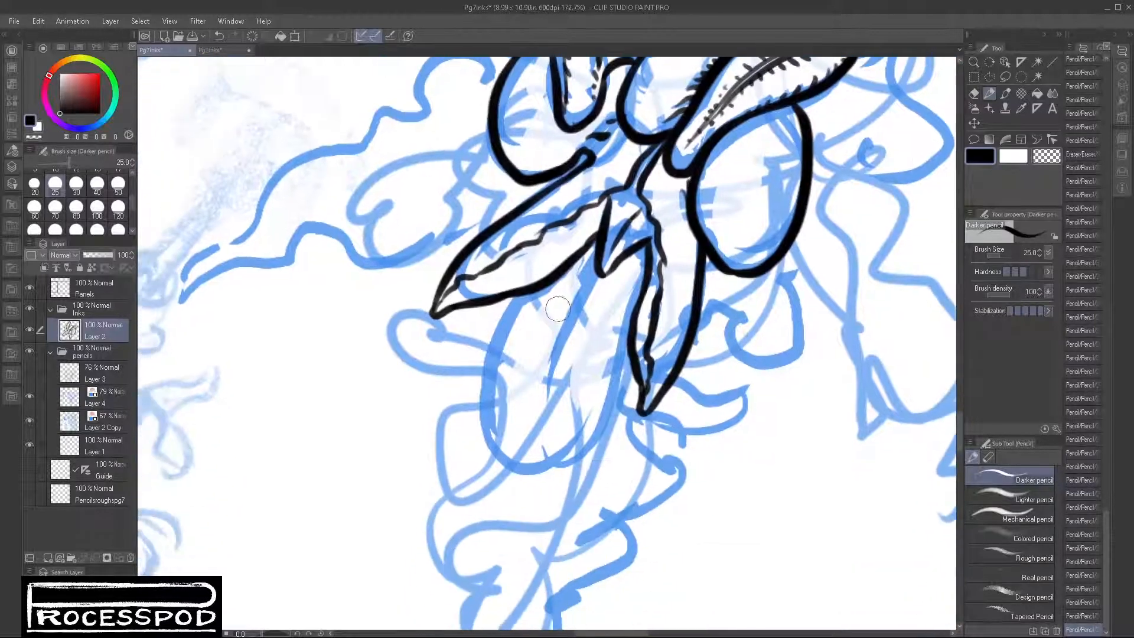
mouse_move(529, 296)
mouse_down()
mouse_move(494, 381)
mouse_move(528, 501)
mouse_move(591, 452)
mouse_move(637, 349)
mouse_up()
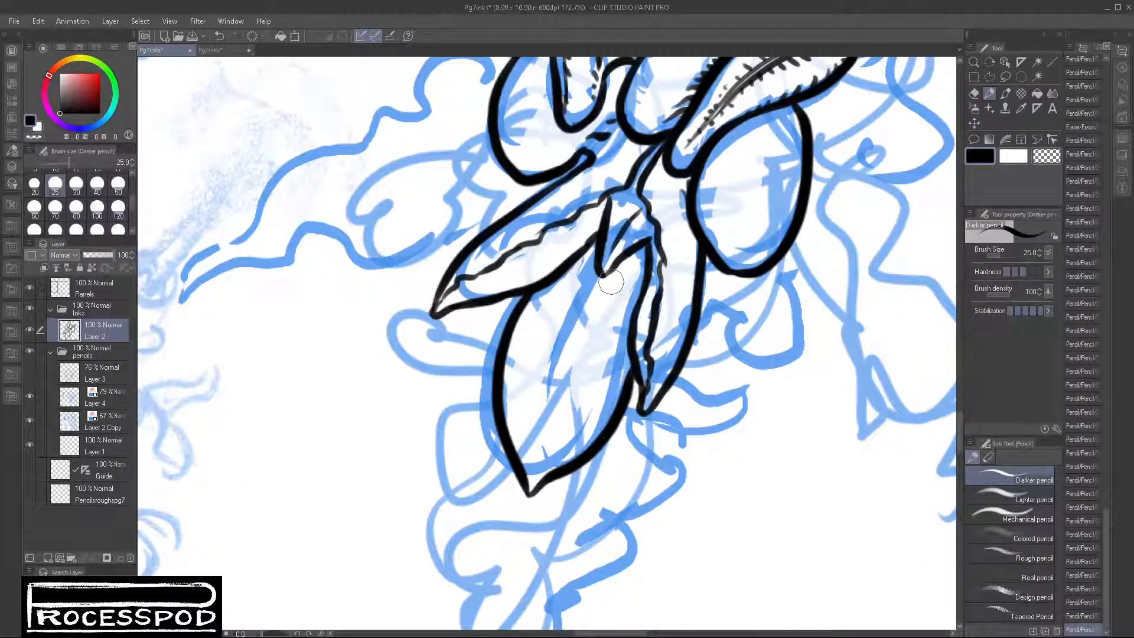
drag(601, 277, 558, 413)
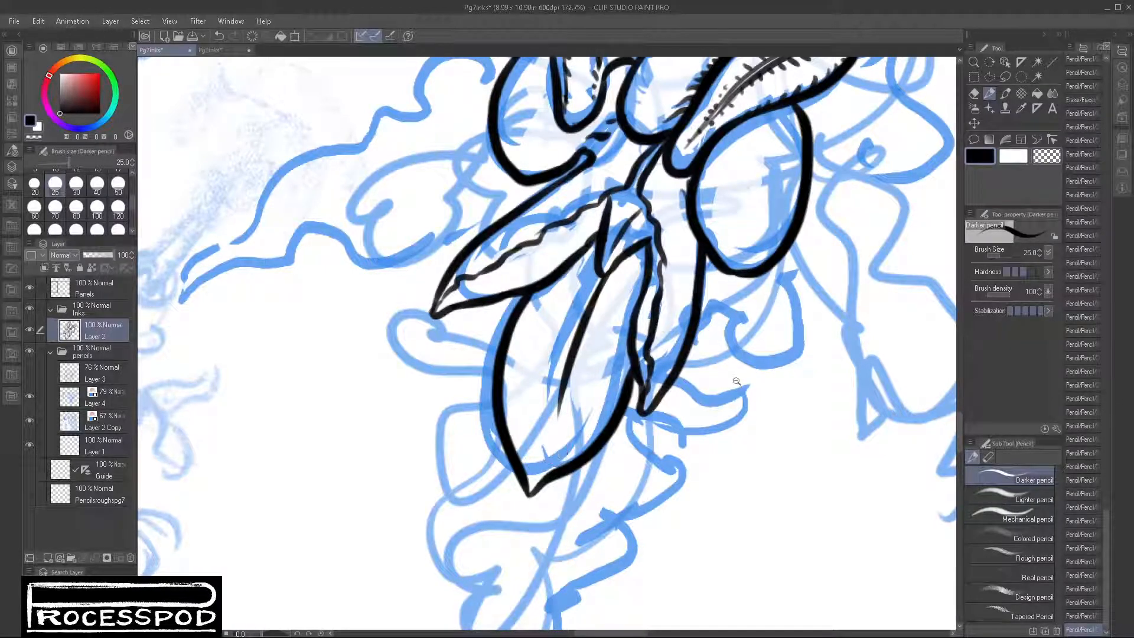
Step: Ink the small notched leaf edge left of the cluster and the scalloped leaf under the rounded leaf on the right
scroll(736, 382, down, 5)
scroll(614, 382, up, 5)
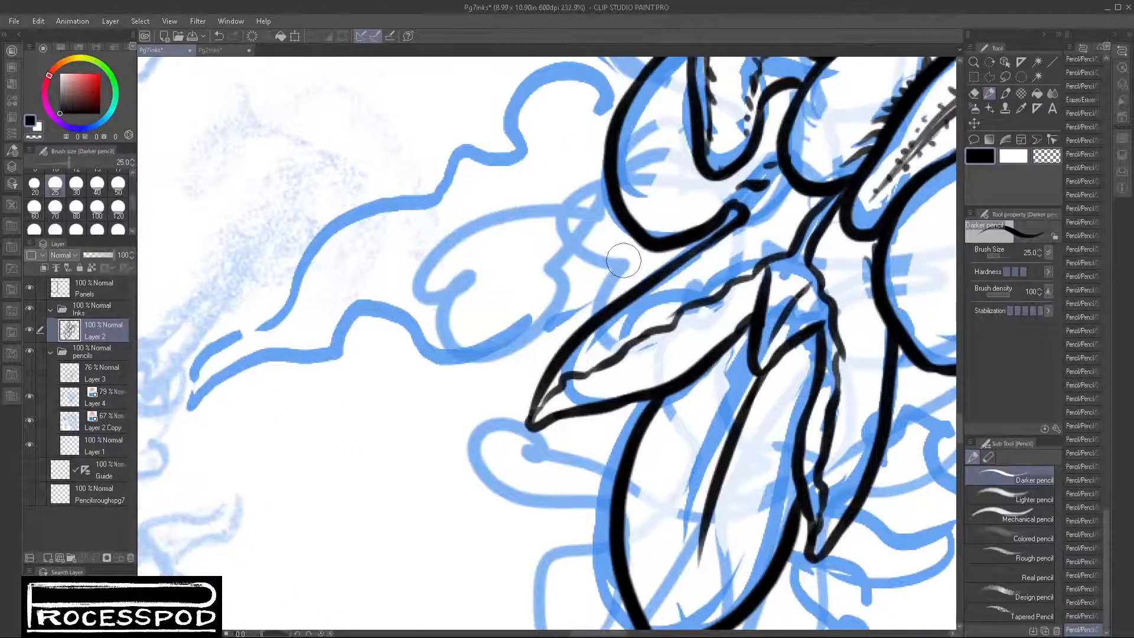
mouse_move(623, 261)
mouse_down()
mouse_move(597, 312)
mouse_move(604, 191)
mouse_up()
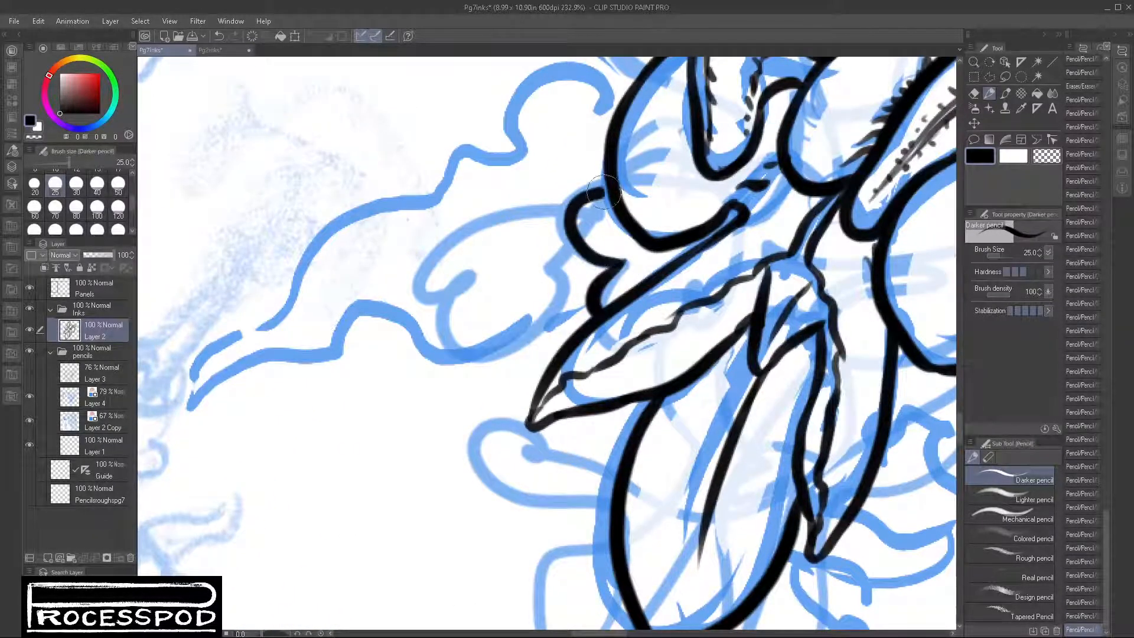
drag(815, 399, 551, 385)
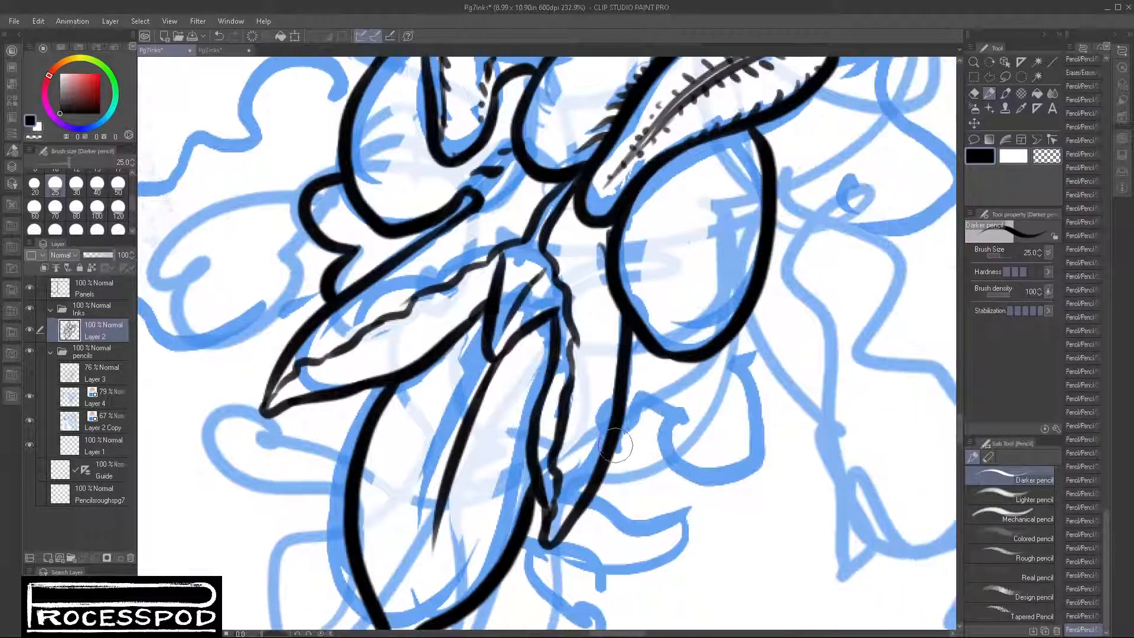
mouse_move(606, 476)
mouse_down()
mouse_move(654, 444)
mouse_move(652, 411)
mouse_move(711, 435)
mouse_move(748, 301)
mouse_up()
mouse_move(648, 522)
mouse_down()
mouse_move(802, 281)
mouse_move(794, 339)
mouse_up()
Step: Ink the small upturned leaf on the large hanging leaf's left side, sharpen its tip and add a thin inner vein
mouse_move(510, 239)
mouse_down()
mouse_move(433, 247)
mouse_move(371, 207)
mouse_move(378, 288)
mouse_move(499, 307)
mouse_up()
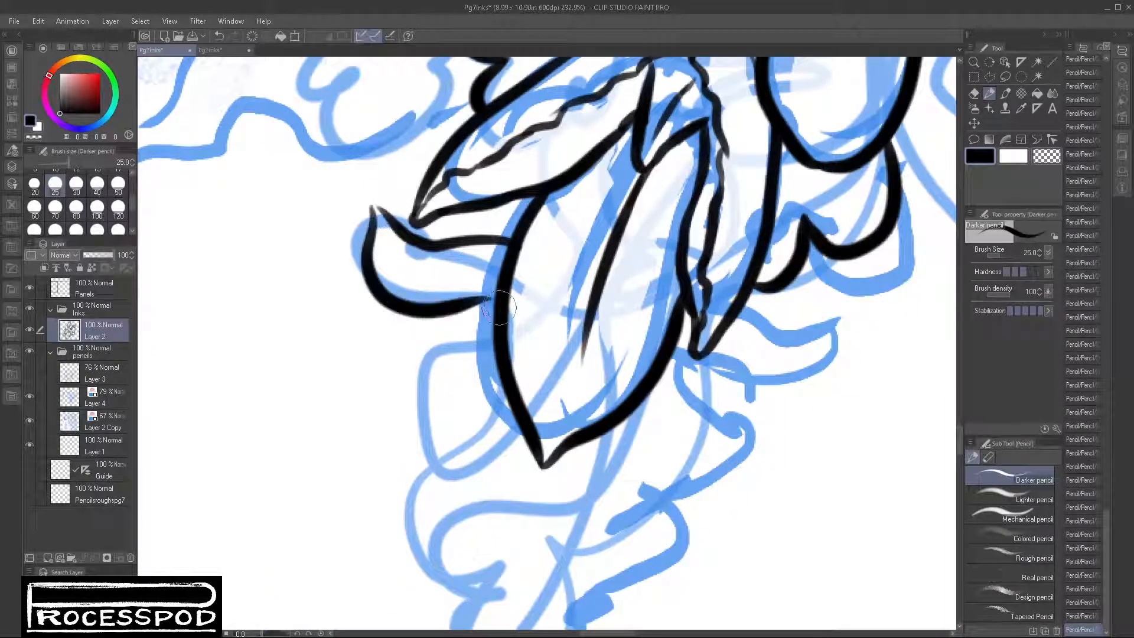
drag(384, 215, 364, 206)
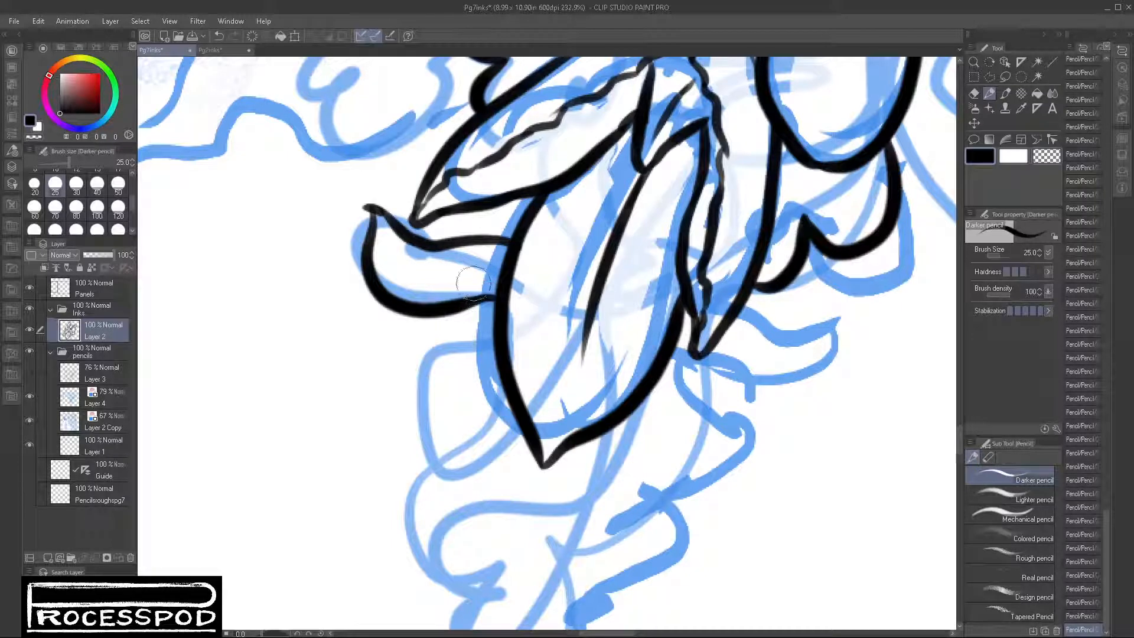
drag(401, 261, 461, 274)
drag(688, 438, 702, 414)
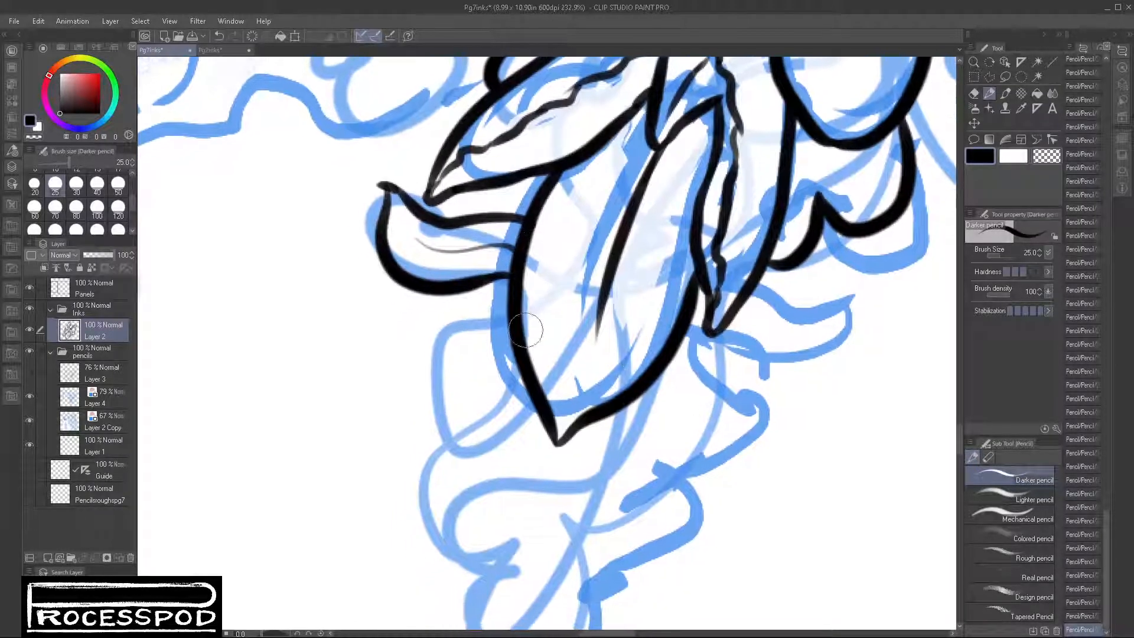
Step: Ink the folded leaf curling down the cluster's lower left side and the pointed bottom leaf with its midrib
mouse_move(509, 322)
mouse_down()
mouse_move(447, 409)
mouse_move(464, 430)
mouse_up()
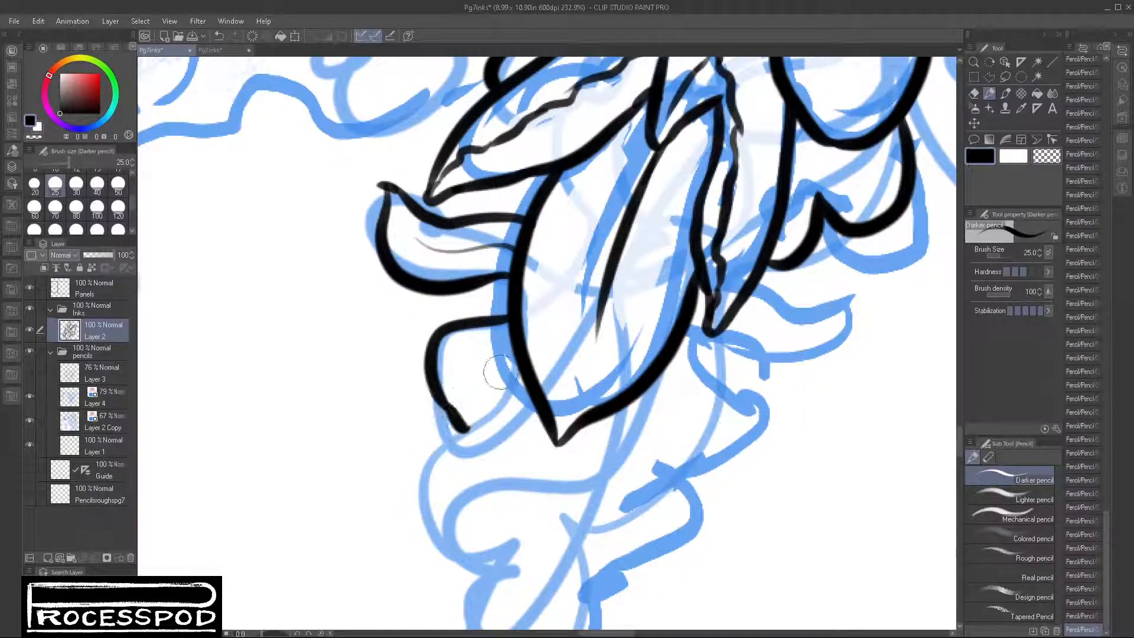
mouse_move(515, 360)
mouse_down()
mouse_move(474, 388)
mouse_move(443, 454)
mouse_move(431, 526)
mouse_up()
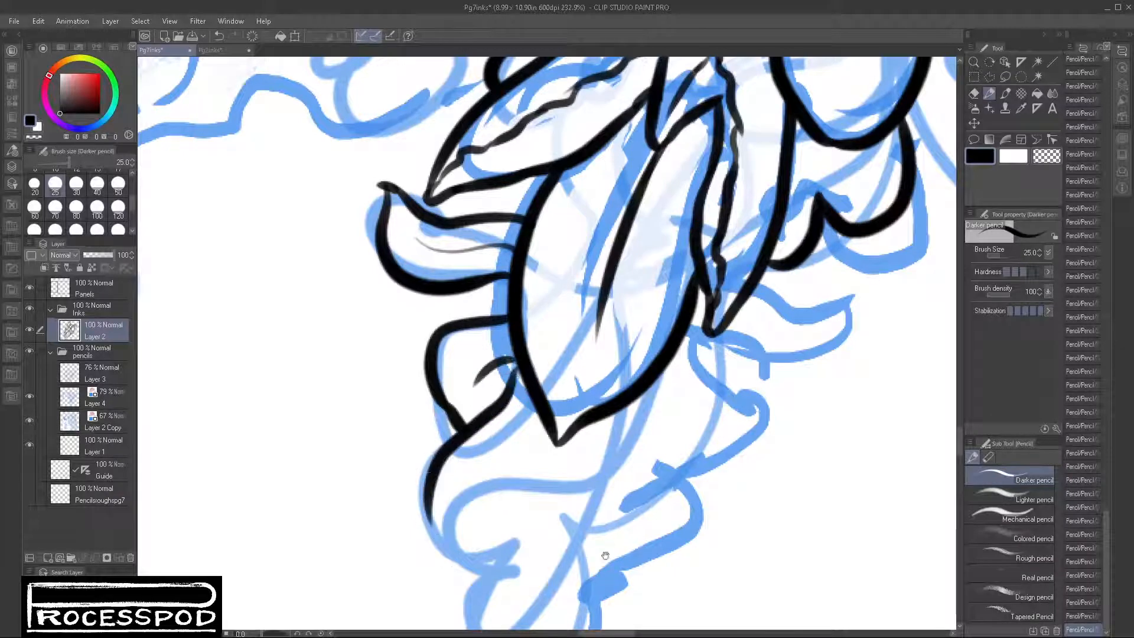
drag(567, 517, 593, 432)
mouse_move(463, 404)
mouse_down()
mouse_move(514, 469)
mouse_move(488, 427)
mouse_move(559, 409)
mouse_up()
mouse_move(577, 448)
mouse_down()
mouse_move(619, 299)
mouse_move(559, 328)
mouse_move(543, 523)
mouse_move(537, 499)
mouse_move(546, 541)
mouse_move(646, 307)
mouse_move(570, 483)
mouse_up()
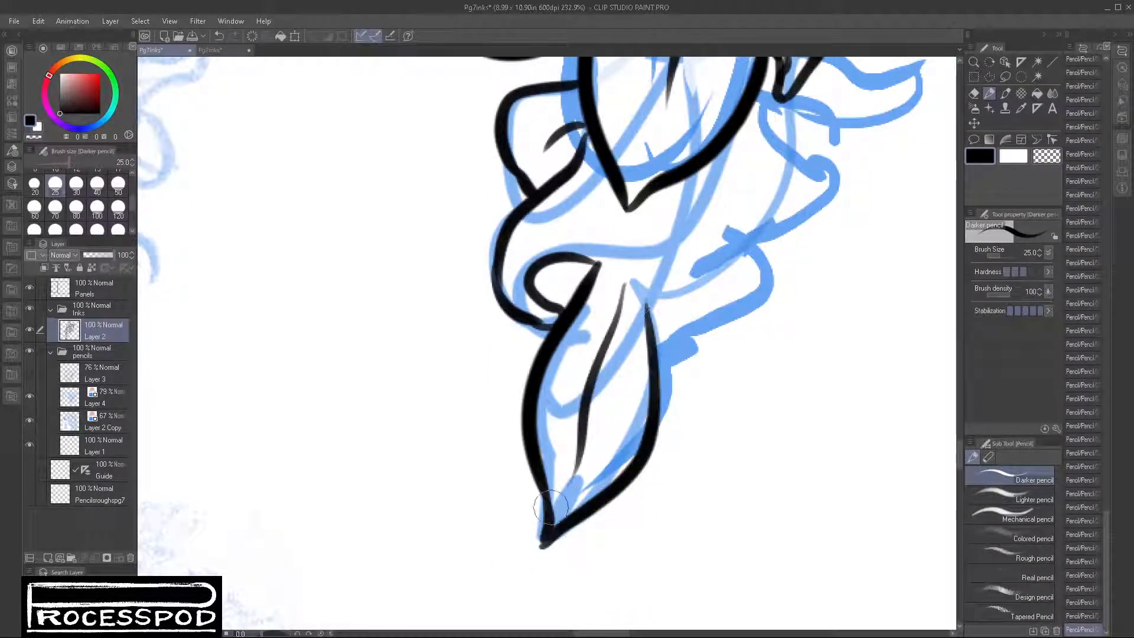
Step: Ink the curled fold and outer edge on the bottom leaf's right side, and add a short fold line inside the left curl
mouse_move(602, 260)
mouse_down()
mouse_move(565, 395)
mouse_move(592, 377)
mouse_move(596, 347)
mouse_move(588, 381)
mouse_move(678, 445)
mouse_move(639, 474)
mouse_up()
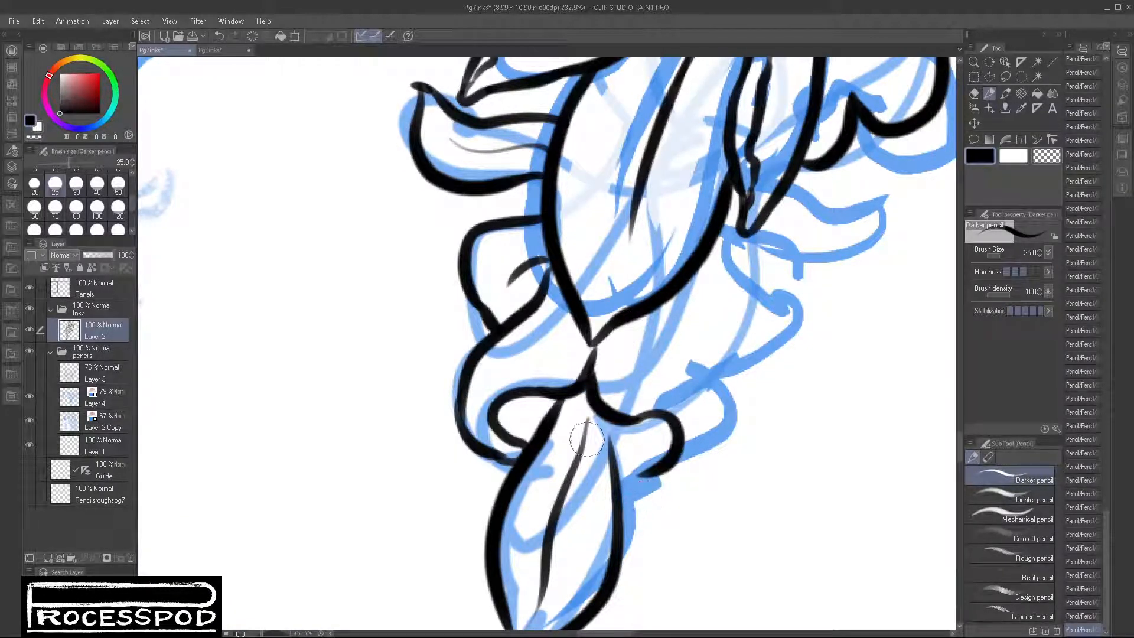
drag(619, 422, 614, 471)
drag(518, 398, 519, 442)
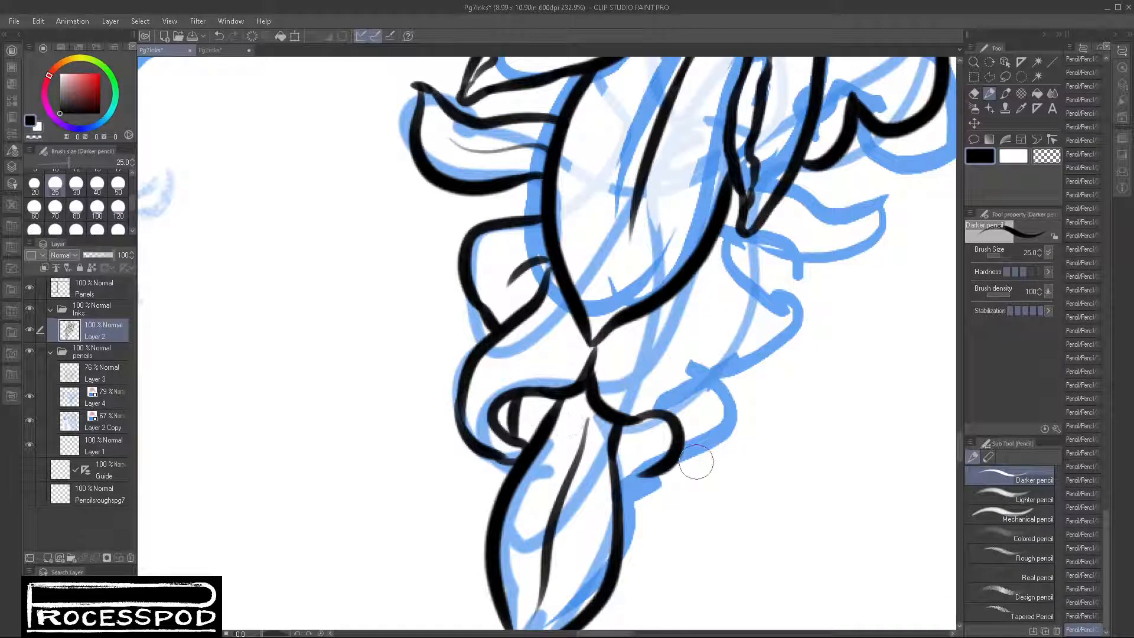
drag(722, 478, 649, 543)
mouse_move(557, 547)
mouse_down()
mouse_move(627, 529)
mouse_move(636, 489)
mouse_up()
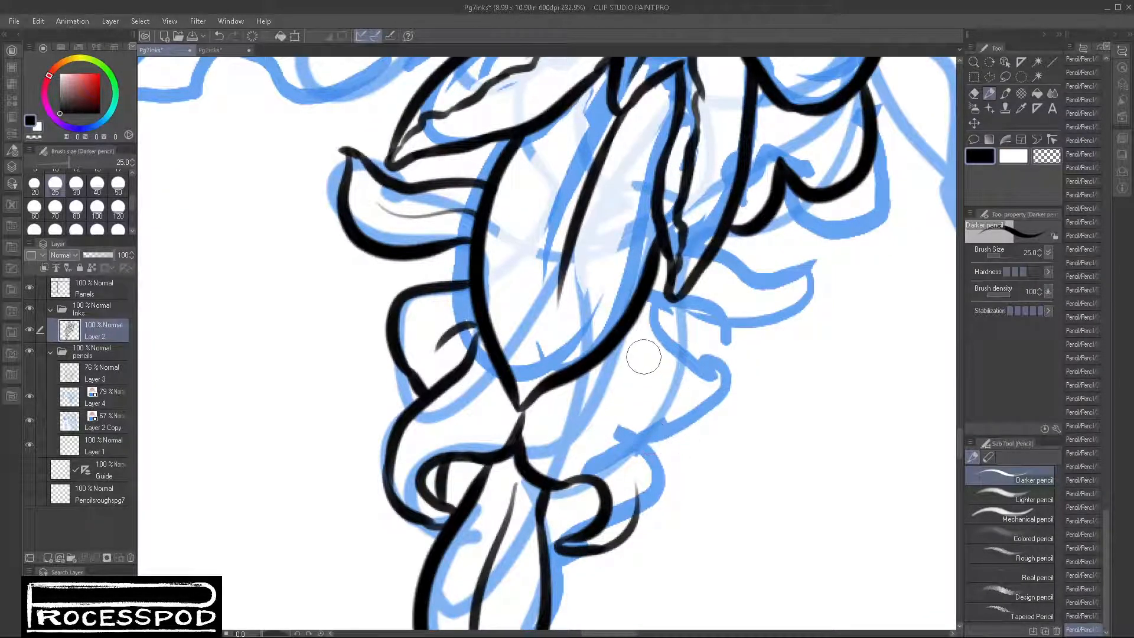
mouse_move(627, 344)
mouse_down()
mouse_move(674, 446)
mouse_move(638, 524)
mouse_move(669, 481)
mouse_move(626, 537)
mouse_up()
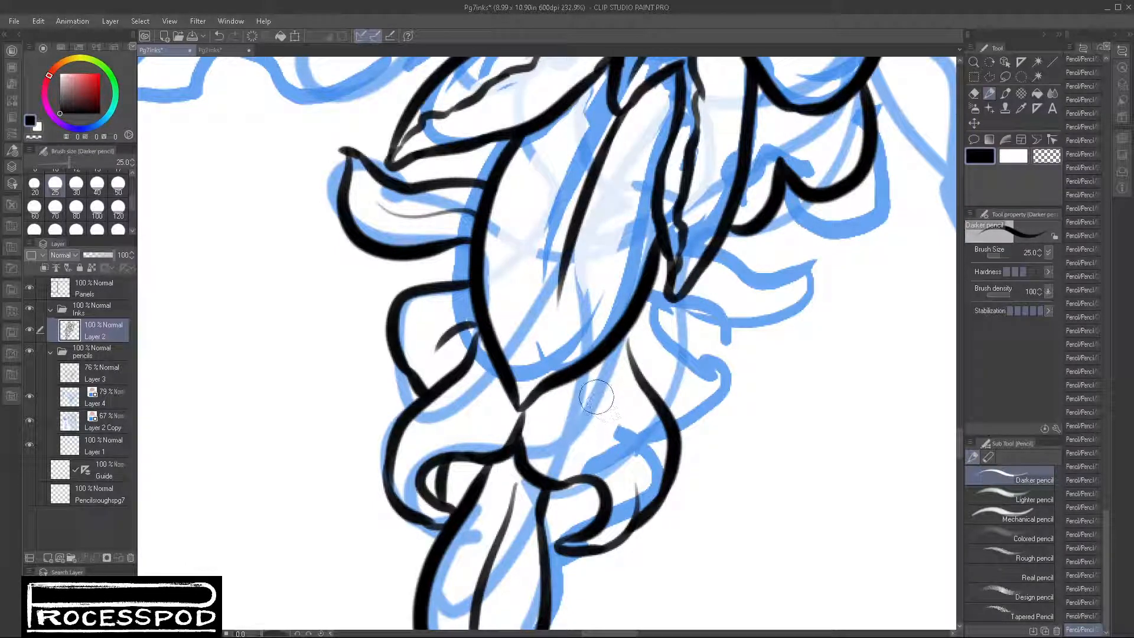
Step: Ink thin inner fold lines on the curled leaves at the lower left and lower right of the hanging cluster
drag(598, 401, 649, 469)
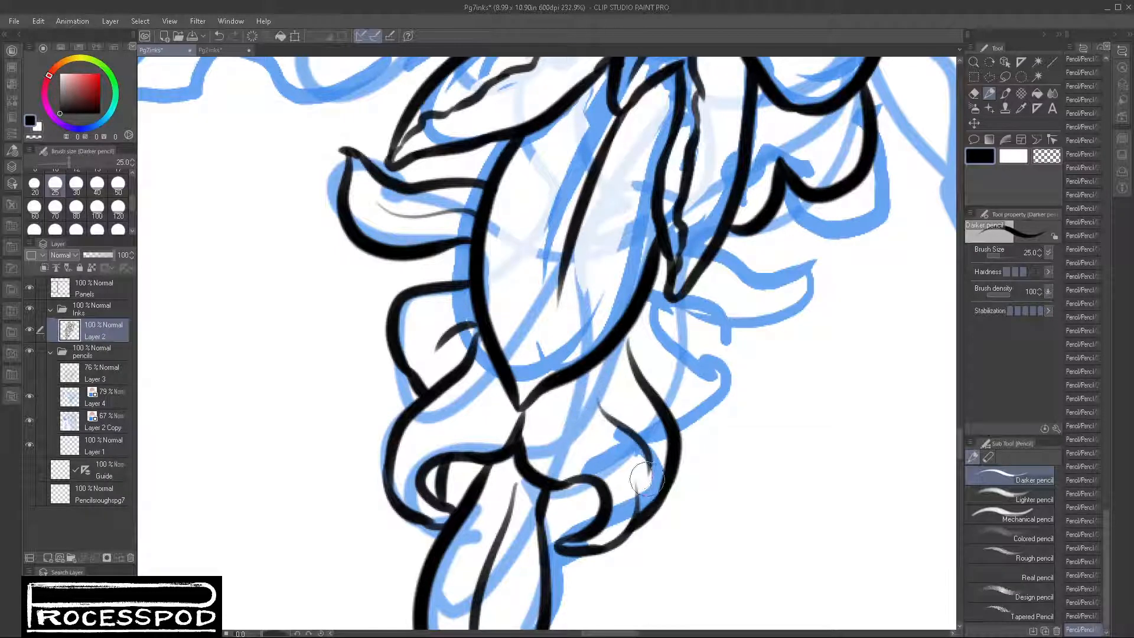
drag(503, 384, 426, 422)
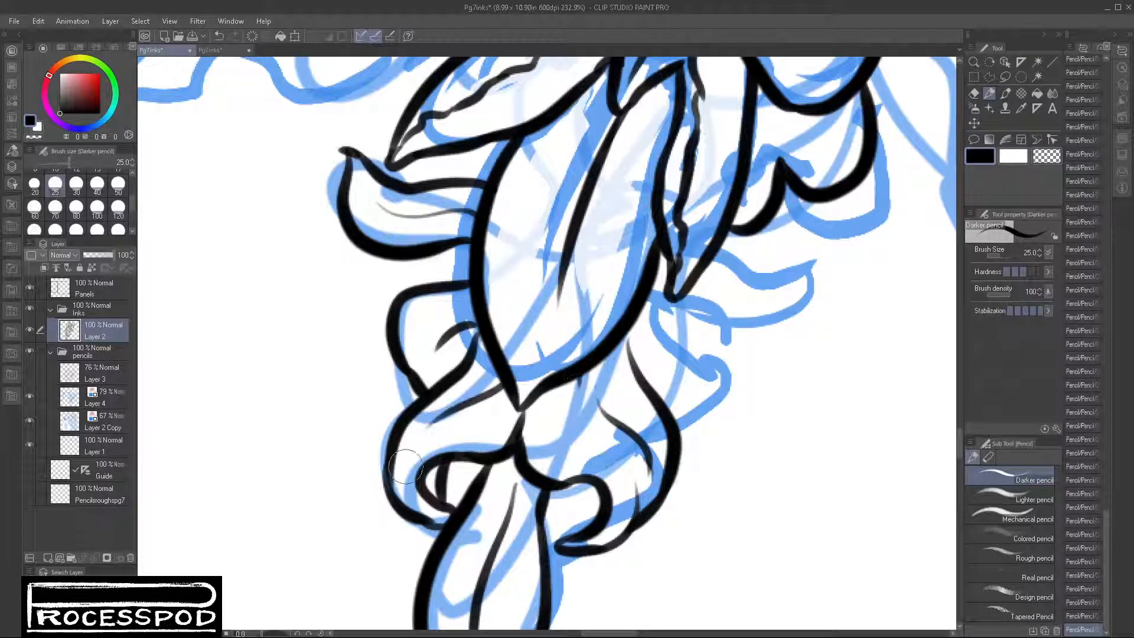
drag(644, 411, 624, 489)
drag(551, 459, 613, 513)
Step: Ink the rounded leaf emerging below the large hanging leaf on the right, redoing its outer edge and adding a short inner fold
mouse_move(621, 402)
mouse_down()
mouse_move(675, 407)
mouse_move(709, 443)
mouse_move(657, 538)
mouse_up()
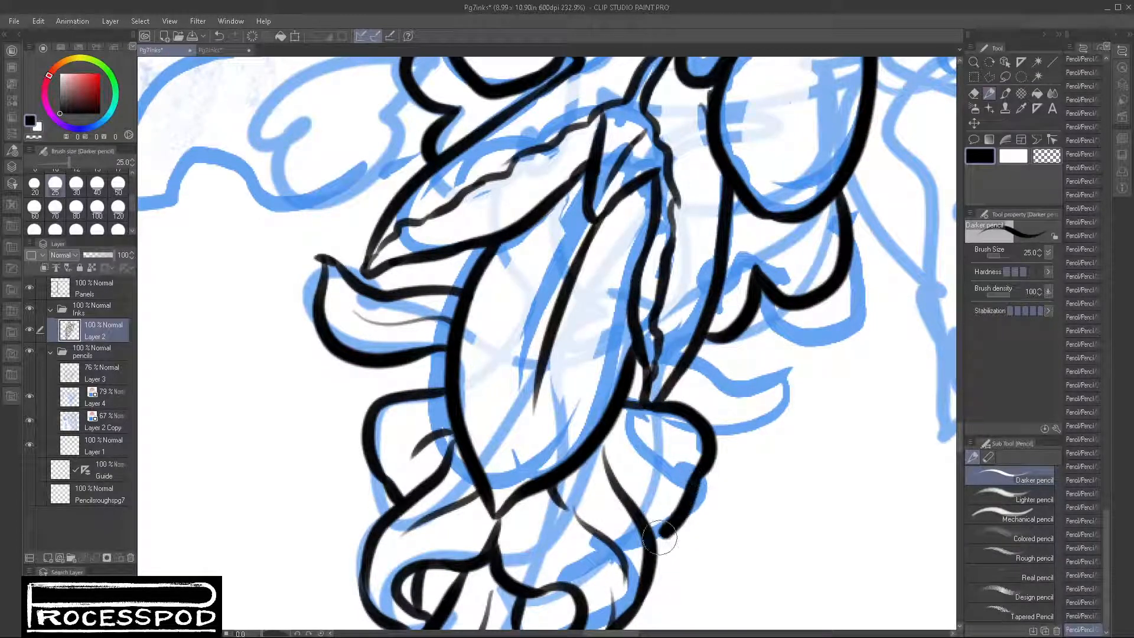
key(ctrl+z)
mouse_move(696, 415)
mouse_down()
mouse_move(705, 437)
mouse_move(650, 539)
mouse_up()
mouse_move(618, 446)
mouse_down()
mouse_move(660, 473)
mouse_move(639, 456)
mouse_move(626, 486)
mouse_up()
key(space)
drag(722, 468, 675, 437)
Step: Ink the small upturned leaf on the cluster's right side, with a pointed tip and a thin inner vein
mouse_move(587, 351)
mouse_down()
mouse_move(603, 344)
mouse_move(671, 380)
mouse_move(761, 366)
mouse_up()
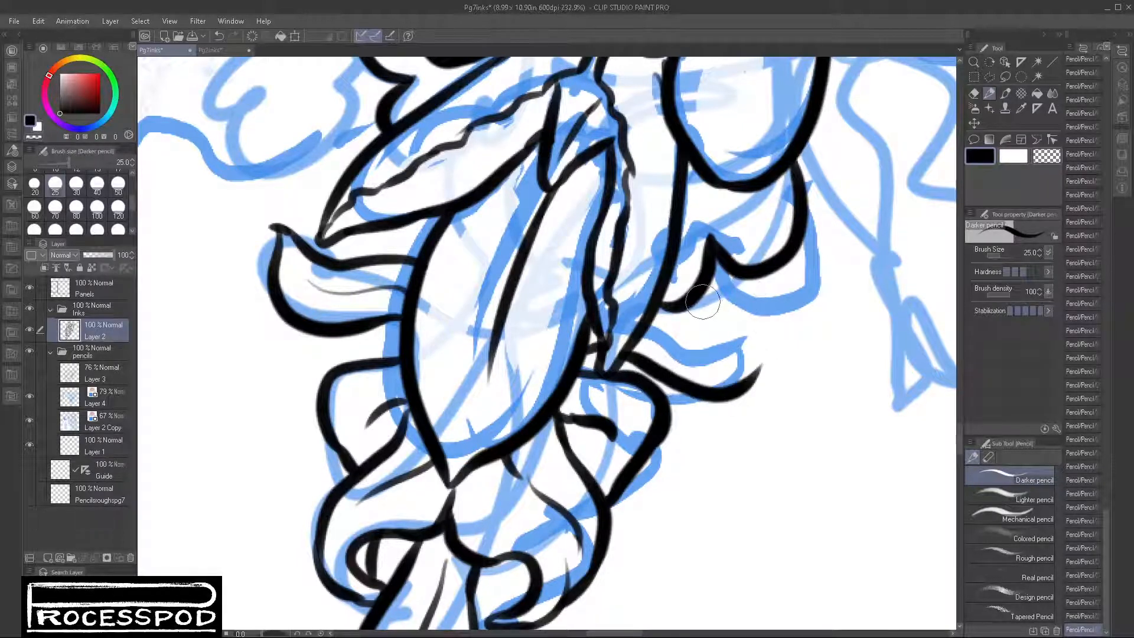
drag(682, 306, 748, 329)
mouse_move(768, 289)
mouse_down()
mouse_move(757, 370)
mouse_move(734, 385)
mouse_up()
drag(649, 327, 695, 351)
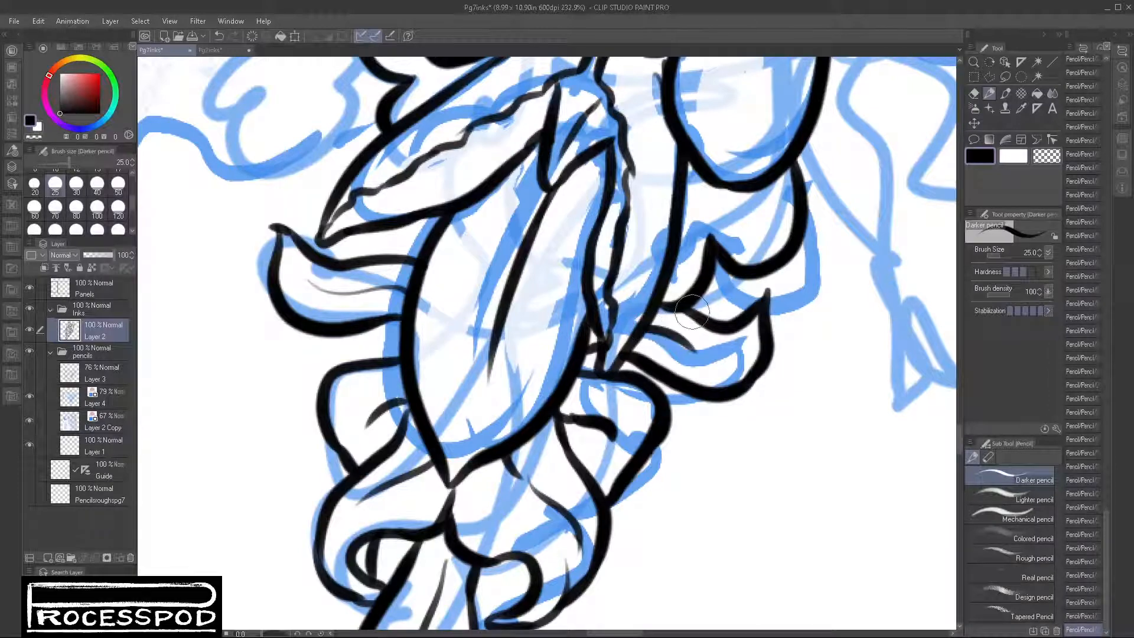
scroll(587, 314, down, 6)
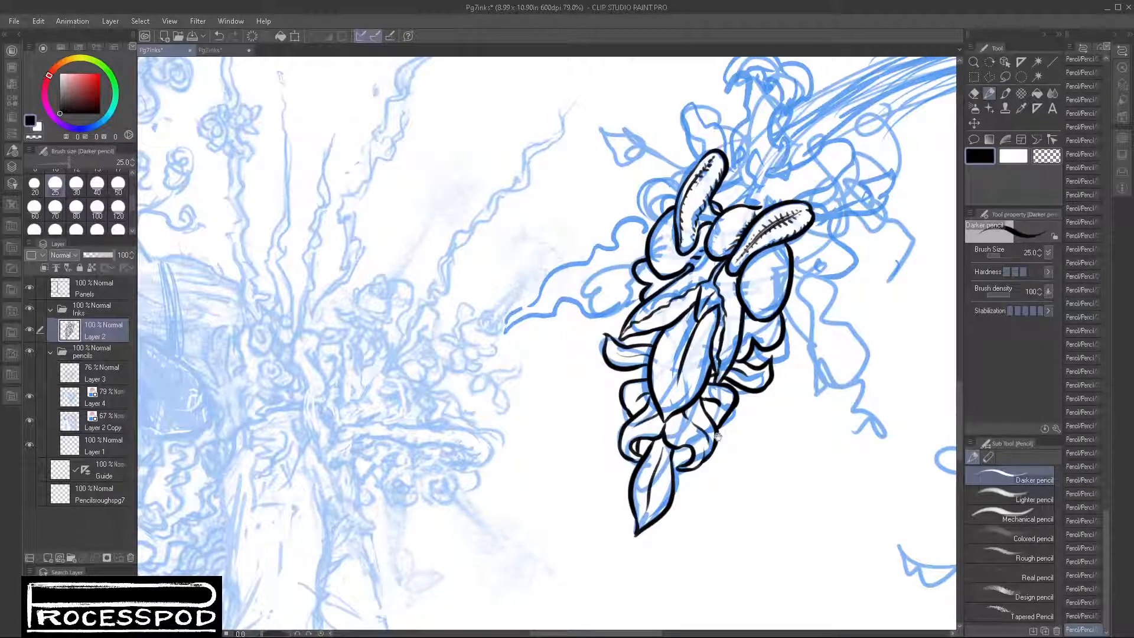
mouse_move(716, 461)
mouse_down()
mouse_move(708, 451)
mouse_move(736, 456)
mouse_up()
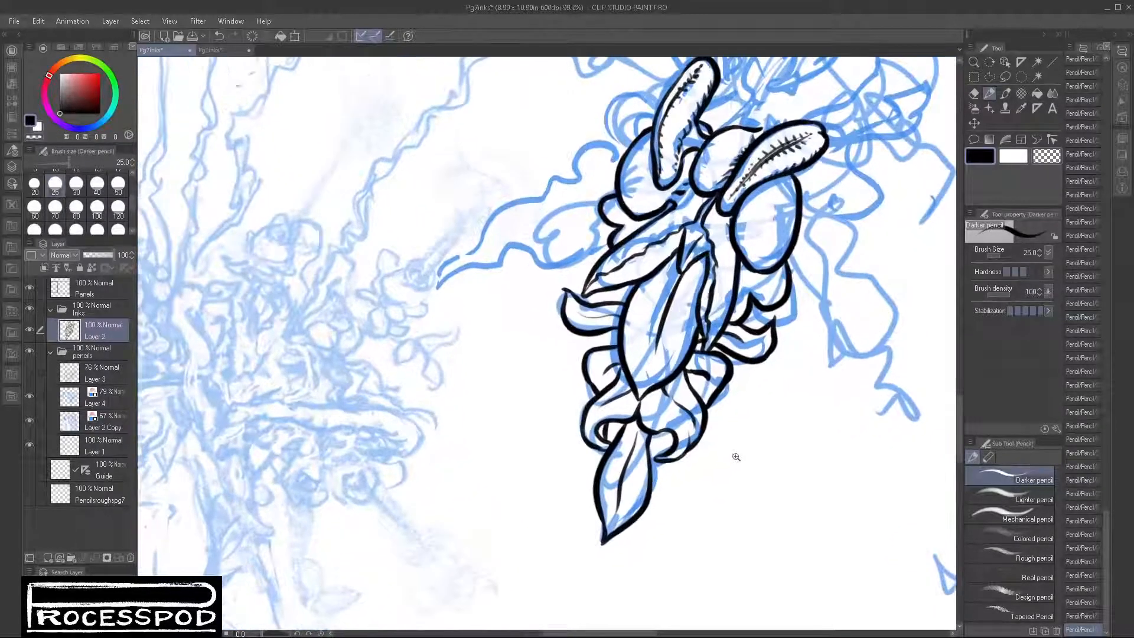
Step: Ink the overlapping curled petals behind the upright seamed pod on the plant face's left side
drag(580, 219, 603, 216)
drag(606, 202, 538, 445)
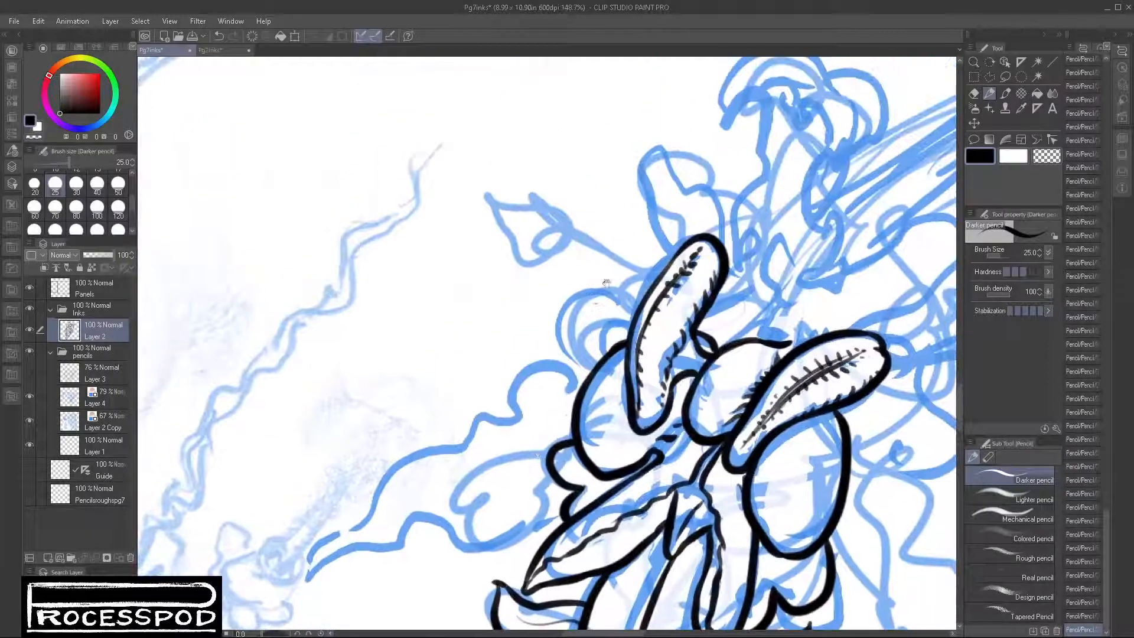
mouse_move(599, 322)
mouse_down()
mouse_move(629, 327)
mouse_move(577, 350)
mouse_move(575, 391)
mouse_up()
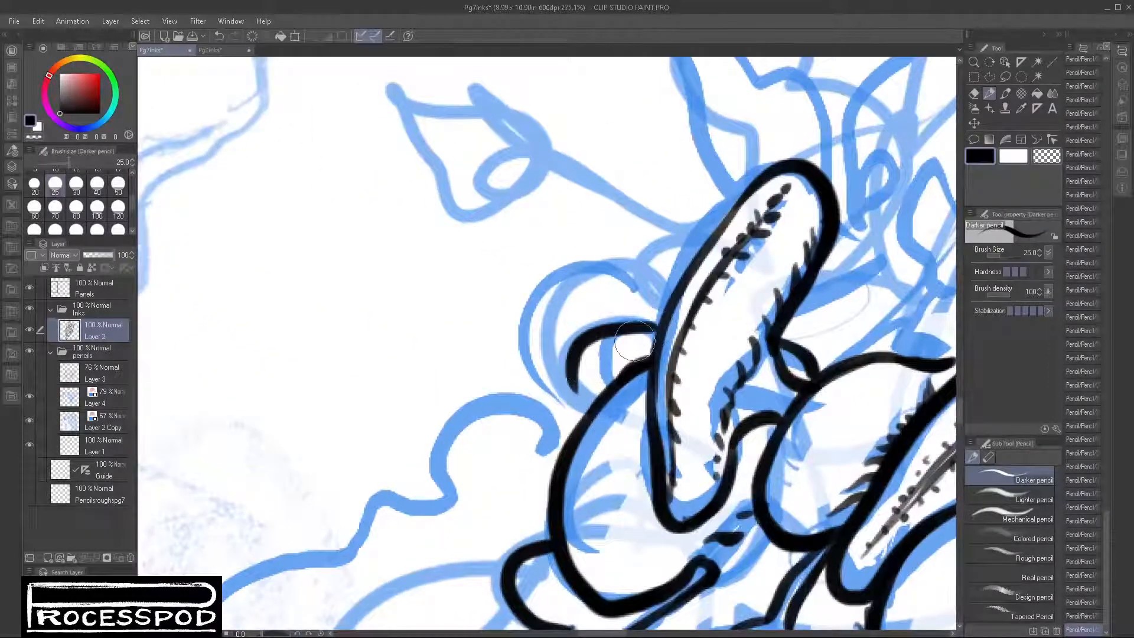
mouse_move(629, 338)
mouse_down()
mouse_move(599, 392)
mouse_move(580, 402)
mouse_move(571, 375)
mouse_move(590, 412)
mouse_move(526, 366)
mouse_move(544, 282)
mouse_move(627, 298)
mouse_up()
mouse_move(555, 276)
mouse_down()
mouse_move(662, 269)
mouse_move(678, 313)
mouse_move(670, 337)
mouse_up()
drag(744, 375, 726, 420)
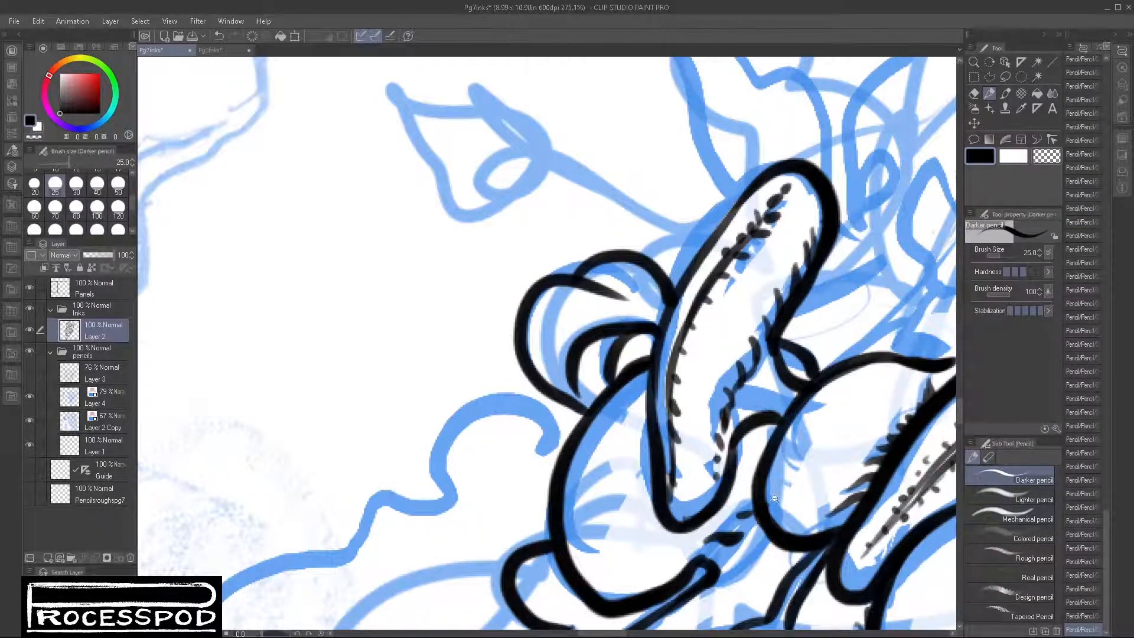
Step: Ink the nested curled petals behind the seamed pod on the plant face's right side
drag(774, 498, 728, 498)
drag(873, 515, 709, 448)
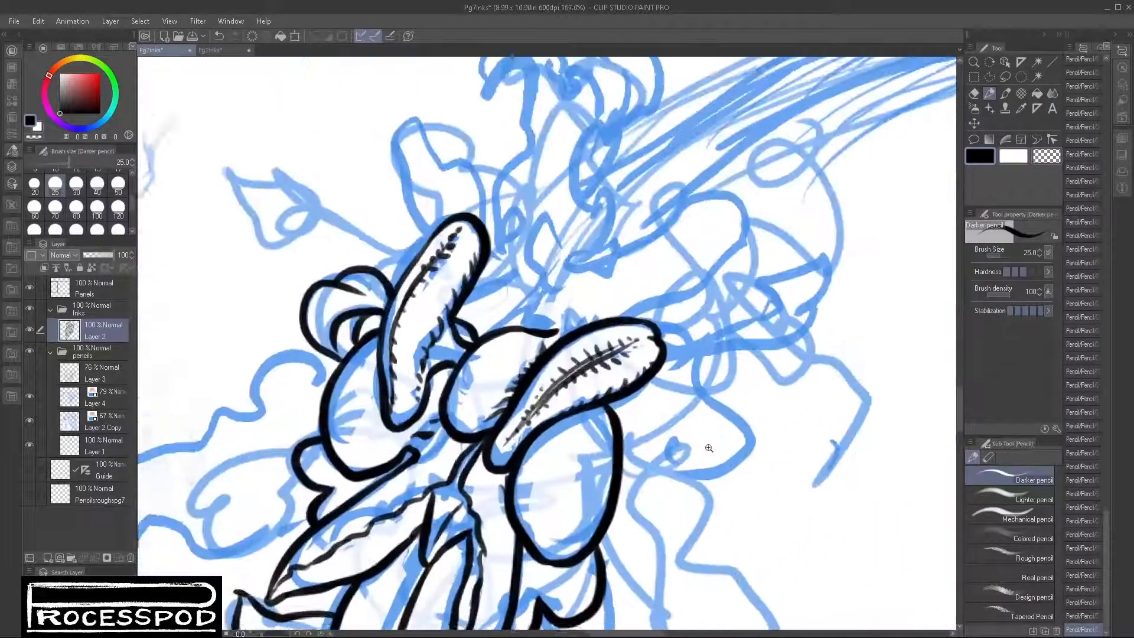
mouse_move(639, 391)
mouse_down()
mouse_move(661, 398)
mouse_move(642, 440)
mouse_up()
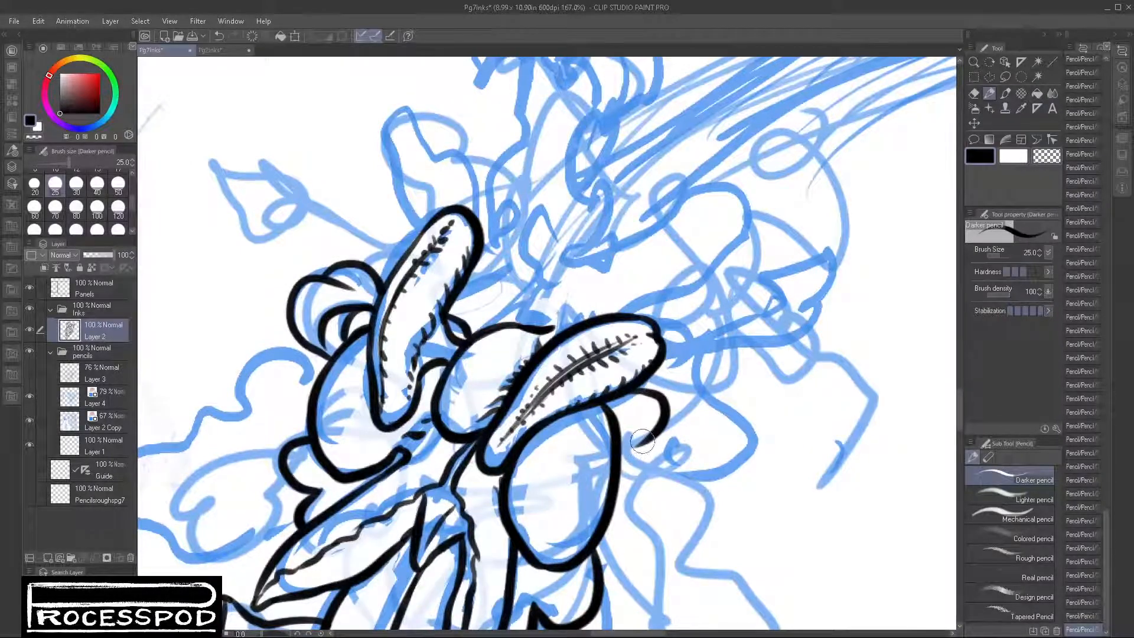
drag(666, 357, 683, 394)
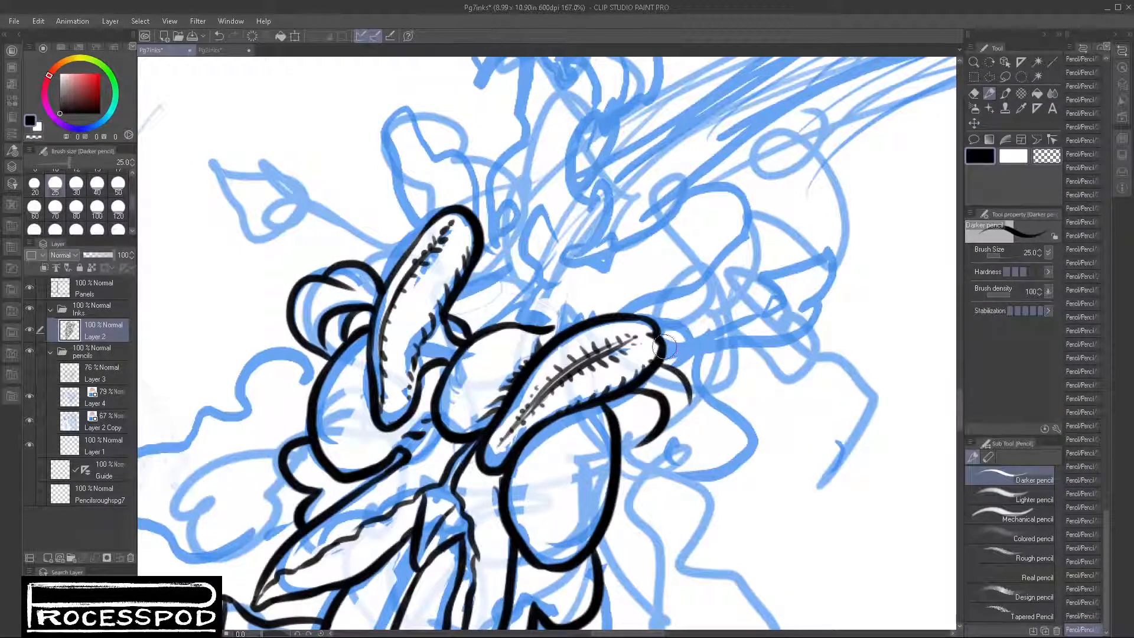
mouse_move(663, 348)
mouse_down()
mouse_move(723, 363)
mouse_move(701, 420)
mouse_up()
mouse_move(678, 381)
mouse_down()
mouse_move(689, 410)
mouse_move(648, 451)
mouse_move(656, 428)
mouse_move(633, 447)
mouse_move(695, 419)
mouse_move(678, 437)
mouse_move(728, 387)
mouse_up()
drag(643, 393, 618, 422)
scroll(684, 481, down, 3)
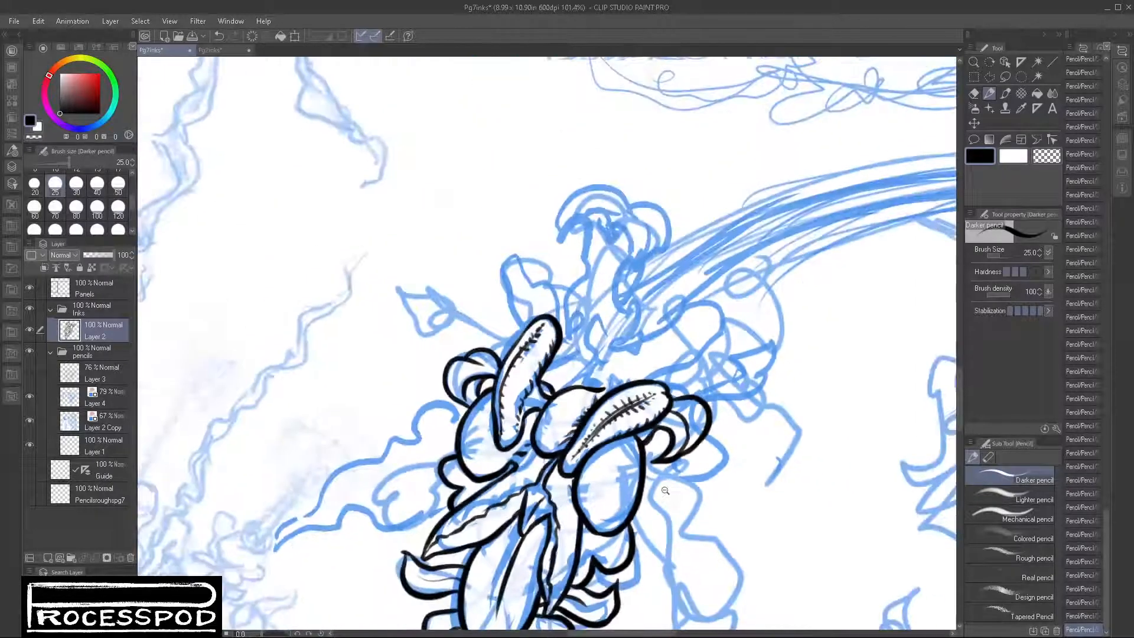
Step: Ink the folded leaf edge over the round form between the two pods and trim its curled end with transparent color
scroll(616, 377, up, 3)
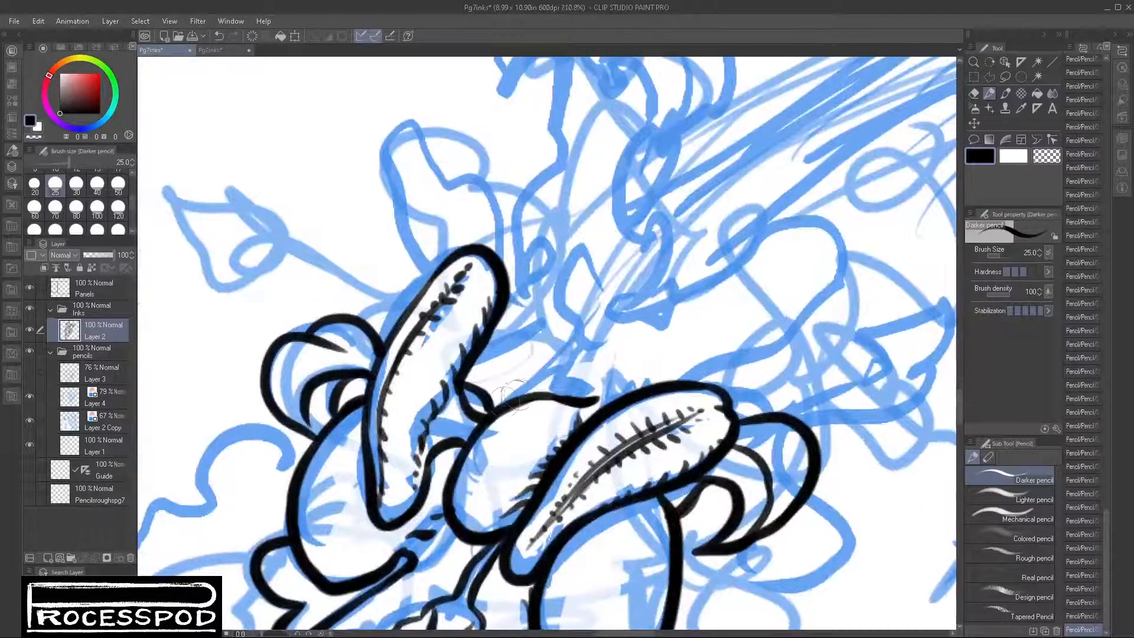
mouse_move(623, 374)
mouse_down()
mouse_move(614, 411)
mouse_move(563, 399)
mouse_move(594, 396)
mouse_up()
scroll(732, 437, down, 5)
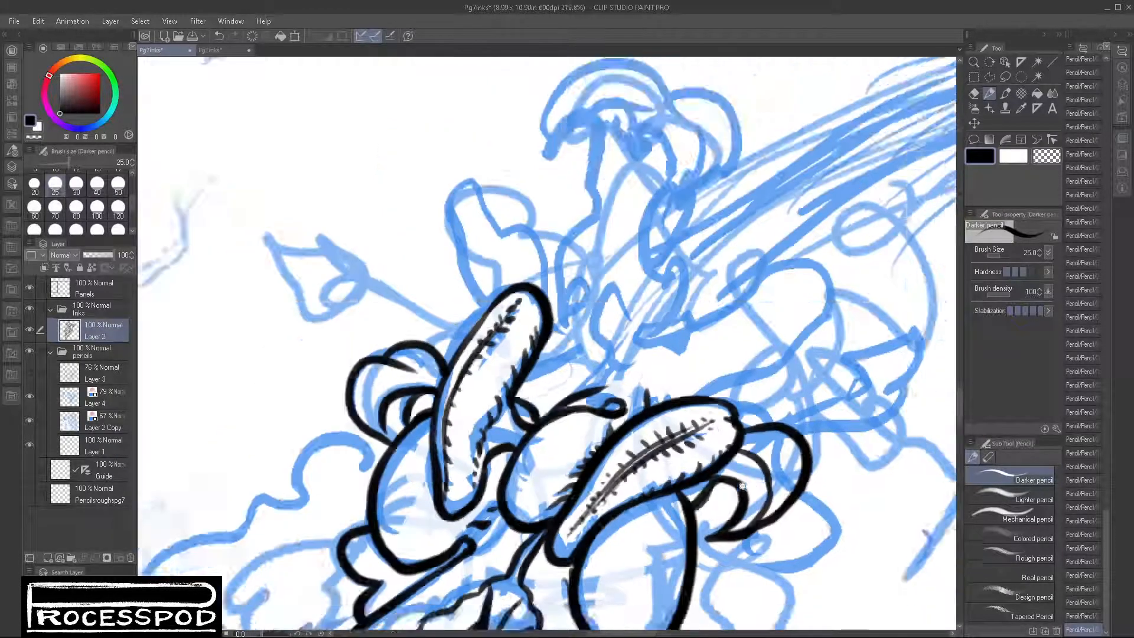
scroll(677, 428, up, 3)
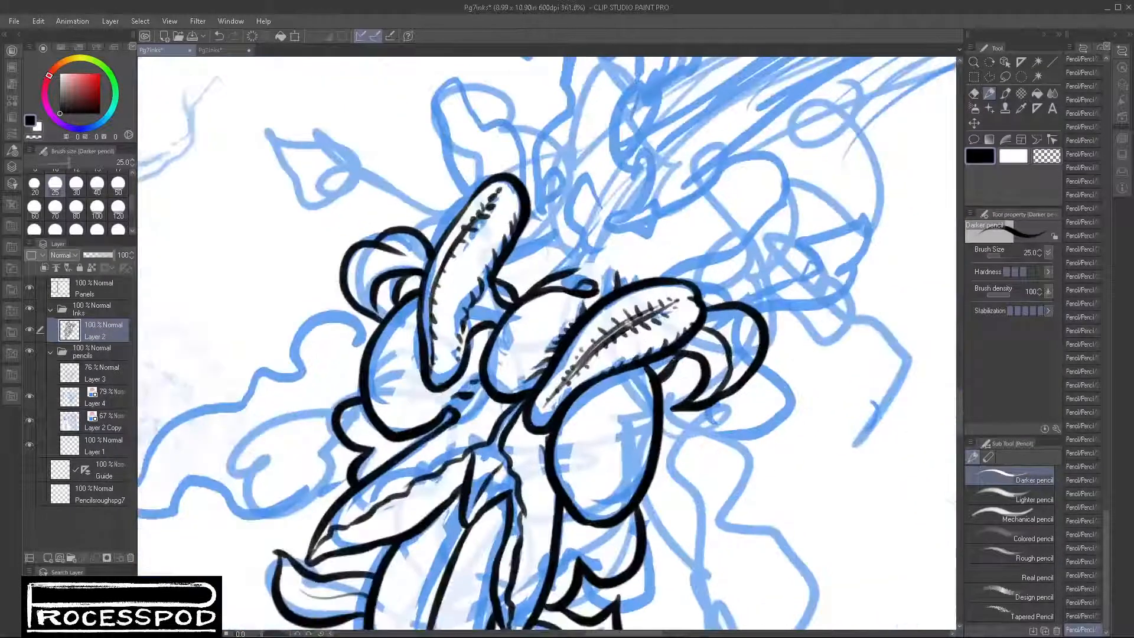
mouse_move(590, 303)
mouse_down()
mouse_move(596, 290)
mouse_move(570, 310)
mouse_up()
click(1043, 155)
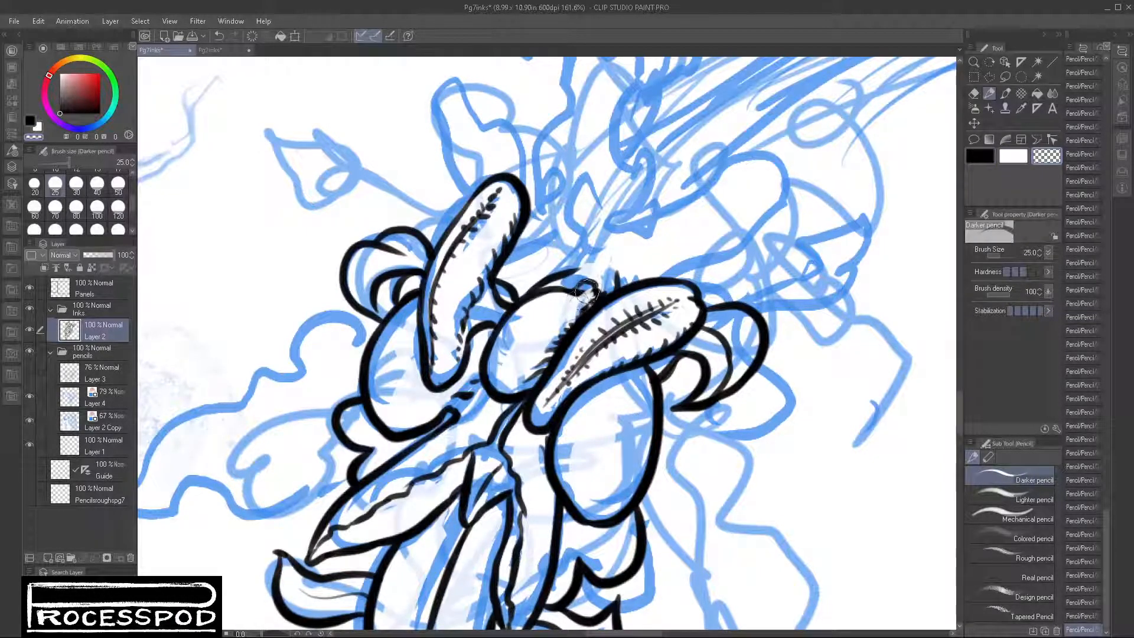
click(994, 156)
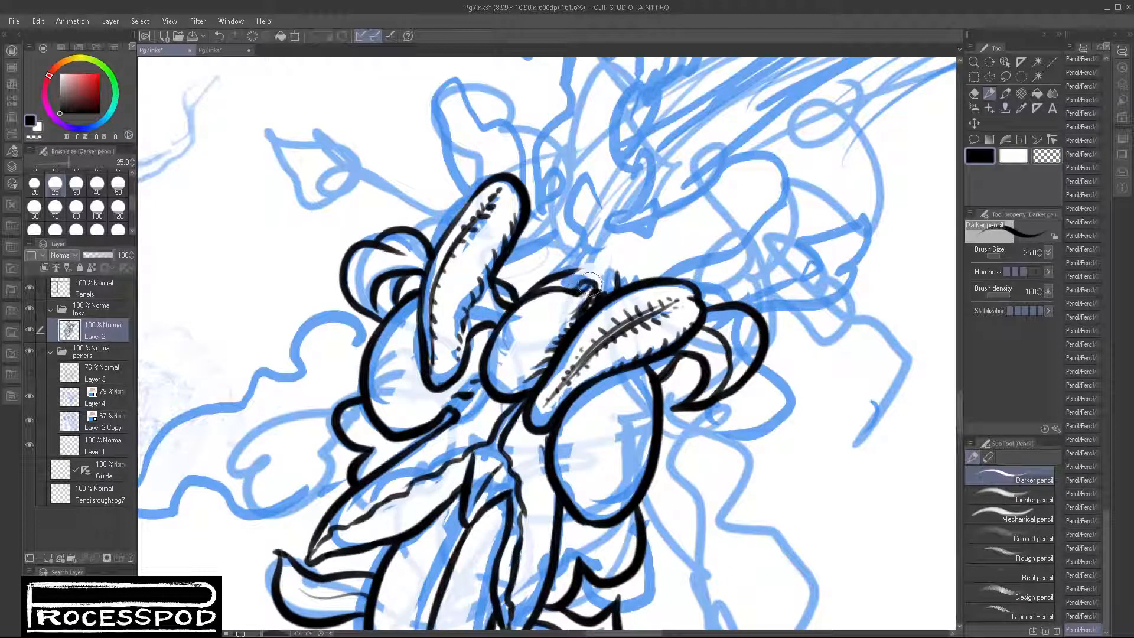
Step: Ink the arched fold between the pods, the pointed leaf tip above the right pod and the narrow leaf behind the left pod
drag(599, 281, 650, 272)
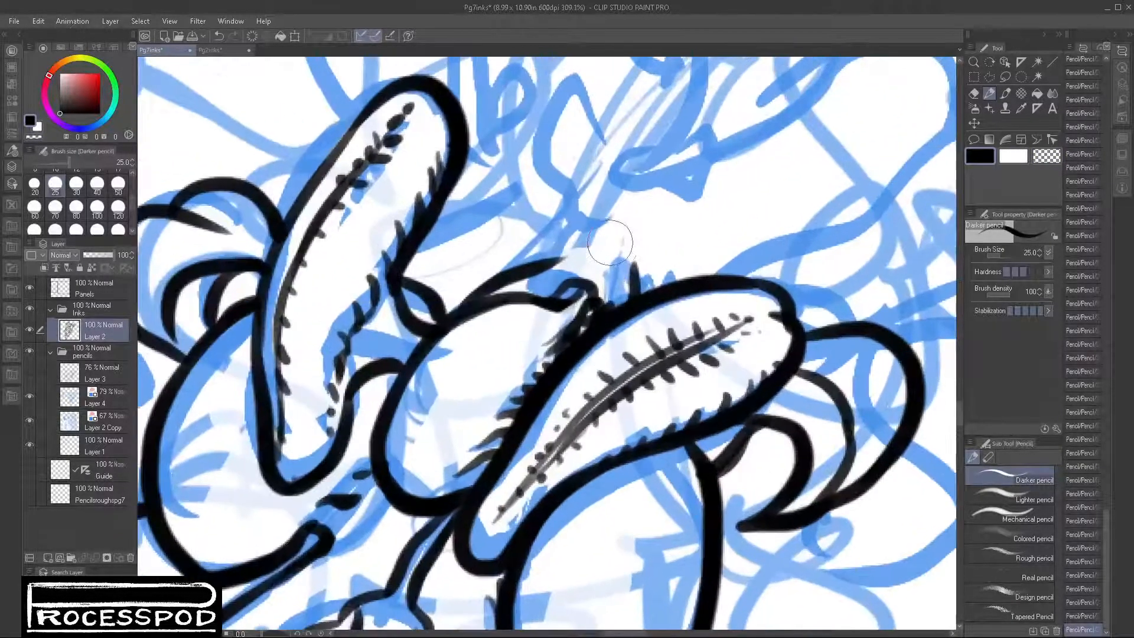
mouse_move(551, 273)
mouse_down()
mouse_move(628, 260)
mouse_move(645, 298)
mouse_up()
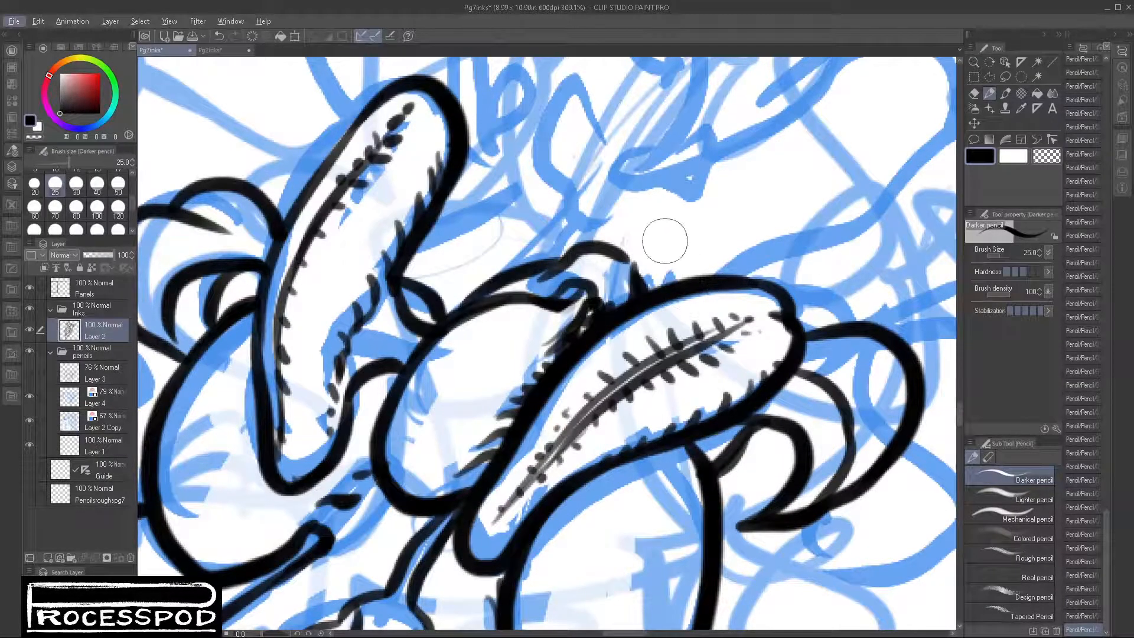
drag(658, 224, 700, 275)
mouse_move(572, 198)
mouse_down()
mouse_move(500, 242)
mouse_move(419, 257)
mouse_up()
scroll(663, 283, down, 5)
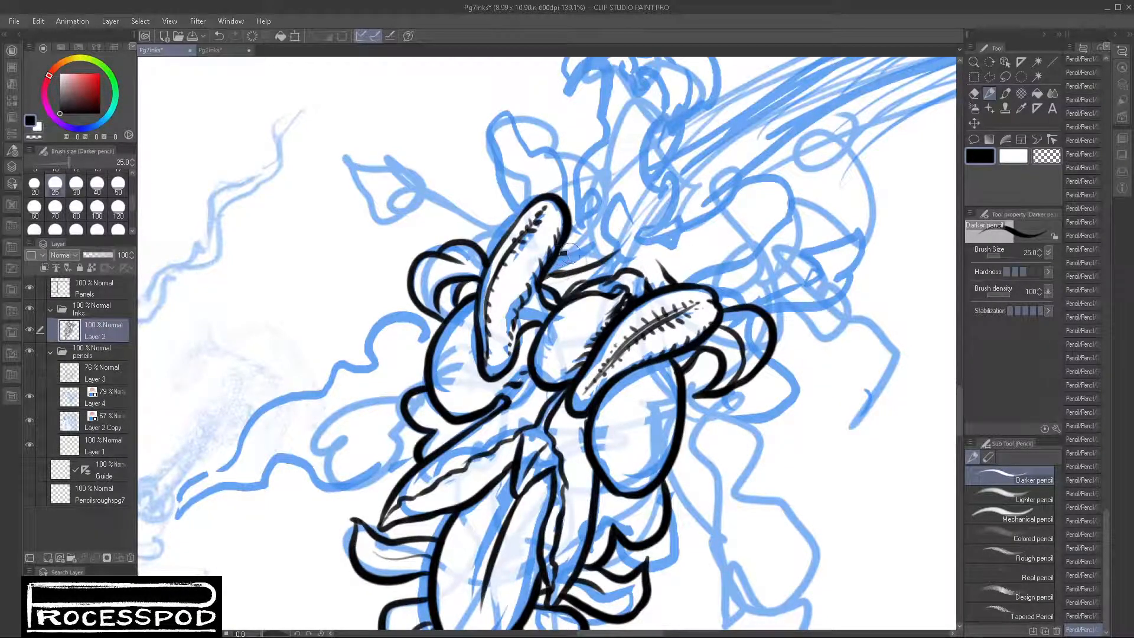
drag(678, 272, 715, 293)
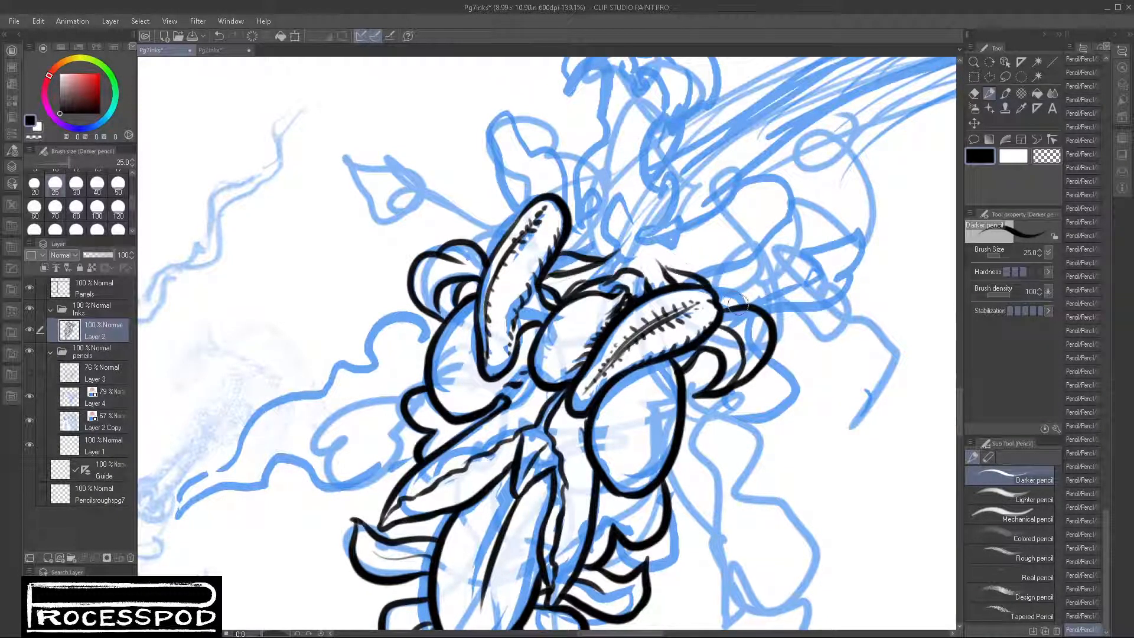
Step: Ink the wavy outline of the long pointed leaf extending from the cluster's left side
click(782, 385)
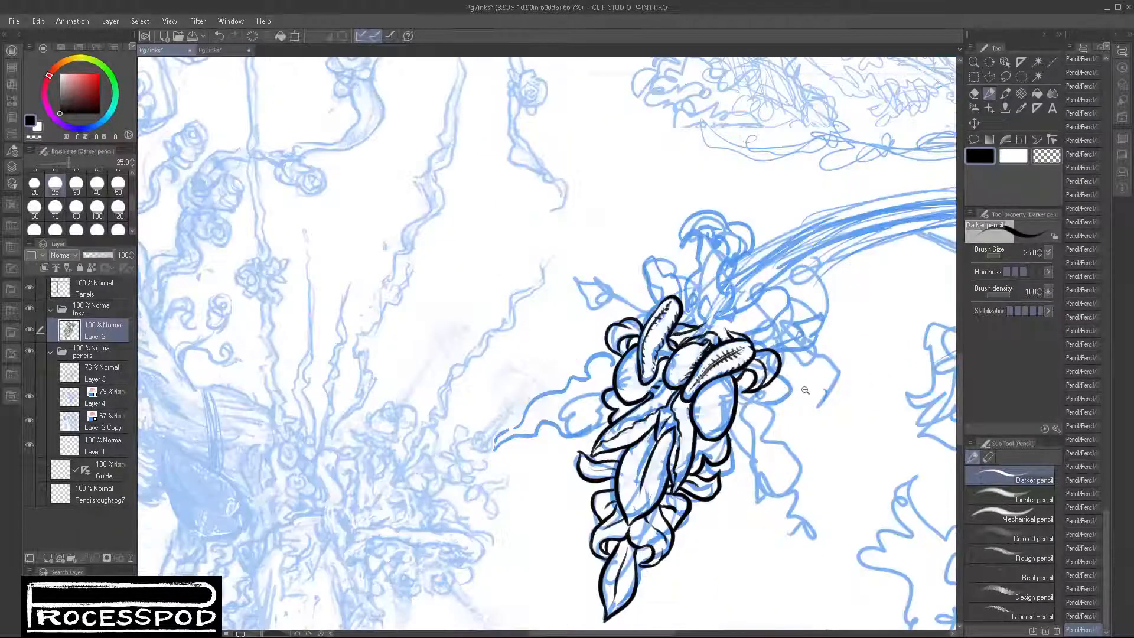
drag(786, 404, 707, 396)
mouse_move(599, 379)
mouse_down()
mouse_move(649, 357)
mouse_move(605, 343)
mouse_move(612, 379)
mouse_move(571, 369)
mouse_move(553, 401)
mouse_move(497, 416)
mouse_move(460, 467)
mouse_move(408, 499)
mouse_move(388, 544)
mouse_move(407, 523)
mouse_move(397, 533)
mouse_move(502, 481)
mouse_move(541, 501)
mouse_move(578, 488)
mouse_move(601, 461)
mouse_move(618, 478)
mouse_move(667, 445)
mouse_up()
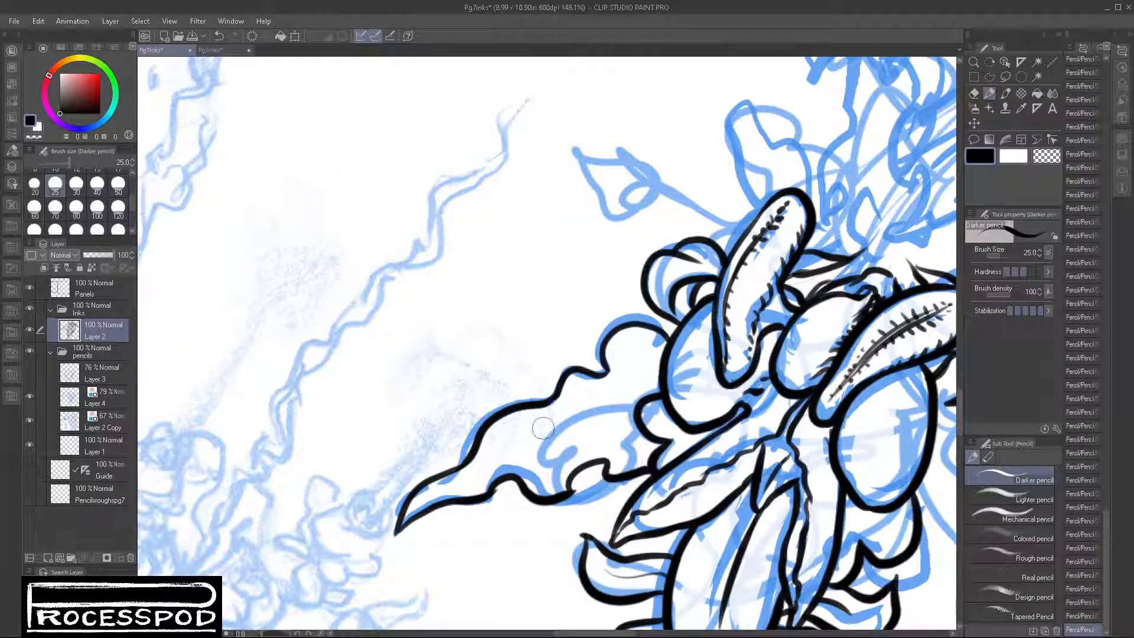
Step: Ink the central vein and short fold lines inside the long wavy leaf on the left
mouse_move(480, 465)
mouse_down()
mouse_move(510, 439)
mouse_move(570, 435)
mouse_move(642, 411)
mouse_up()
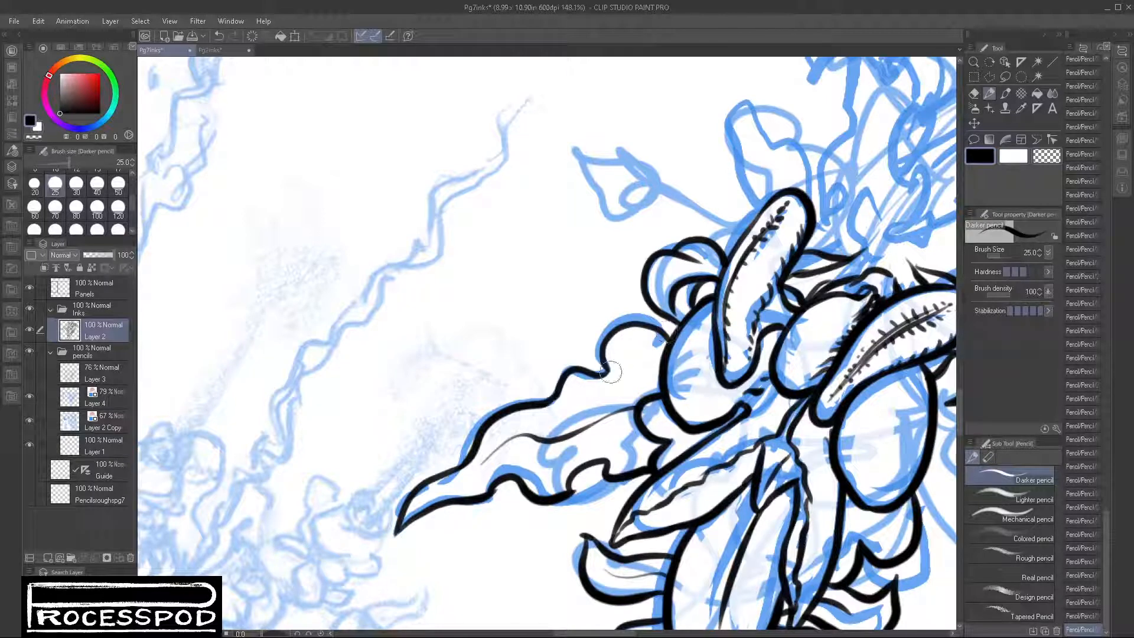
drag(602, 373, 649, 381)
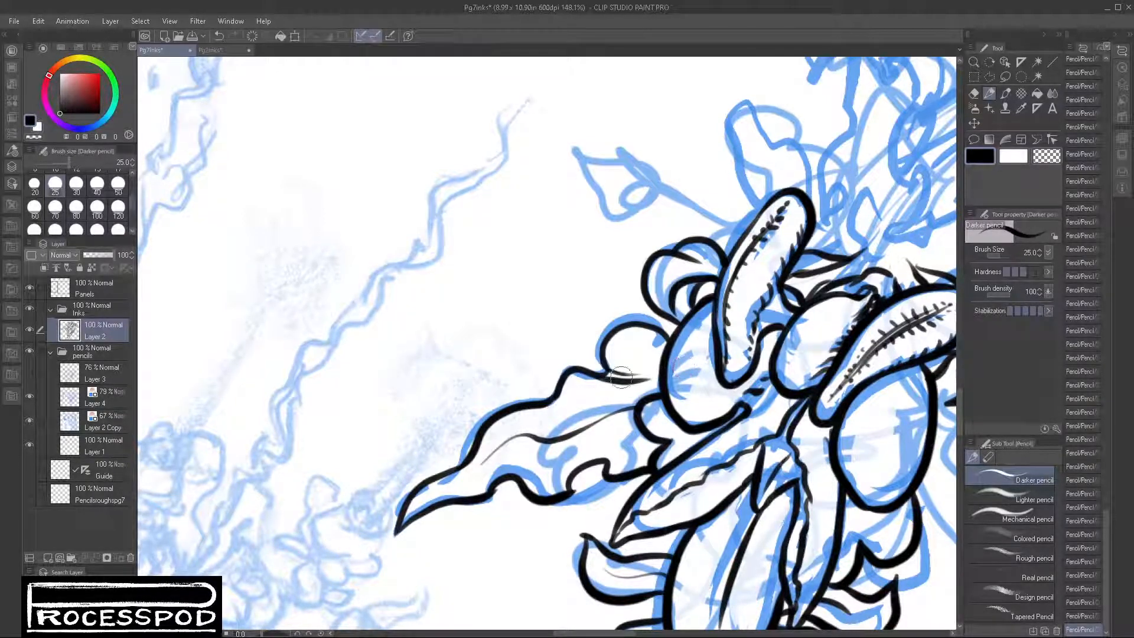
drag(572, 400, 618, 393)
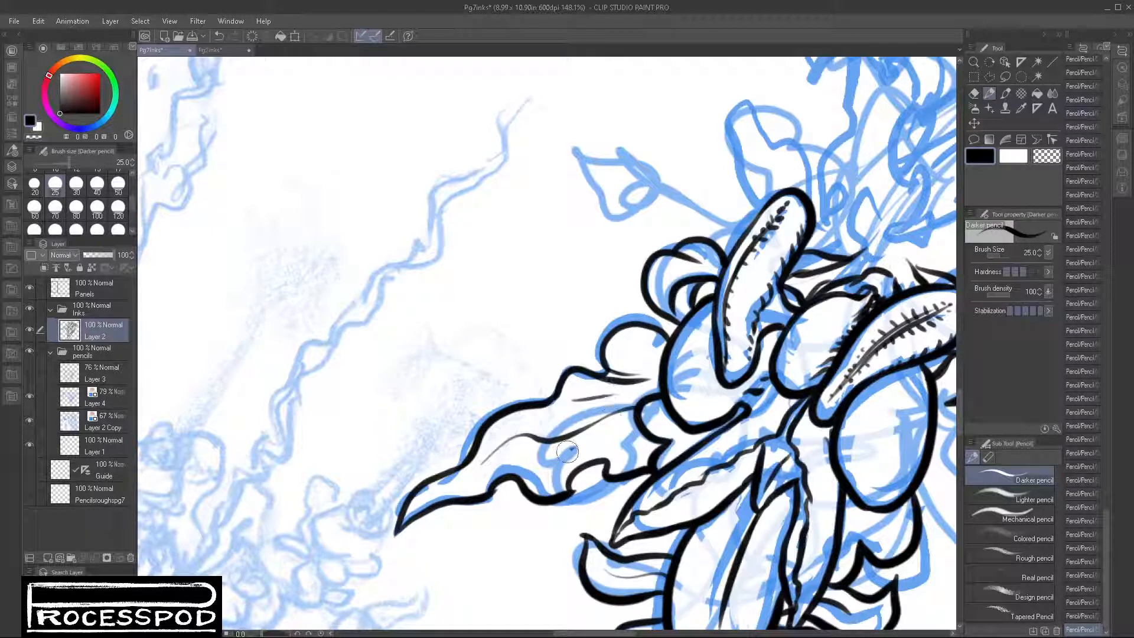
drag(567, 452, 560, 463)
drag(642, 432, 633, 456)
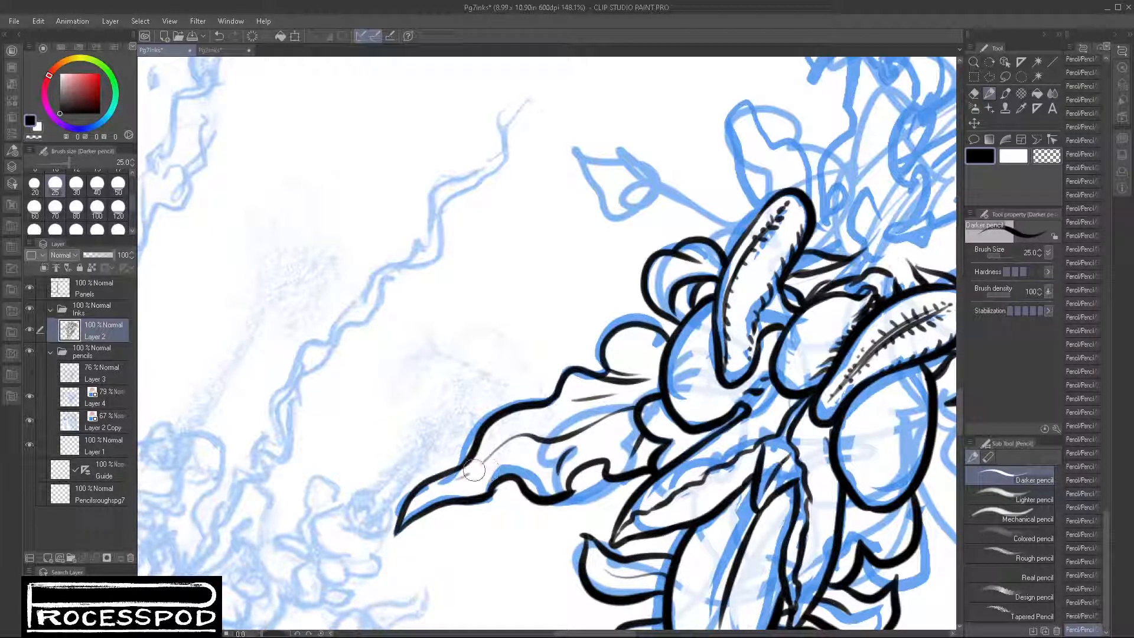
drag(456, 477, 522, 433)
Step: Ink both wavy edges of the long leaf hanging from the cluster's right side down to its pointed tip
drag(705, 519, 532, 411)
drag(775, 538, 683, 486)
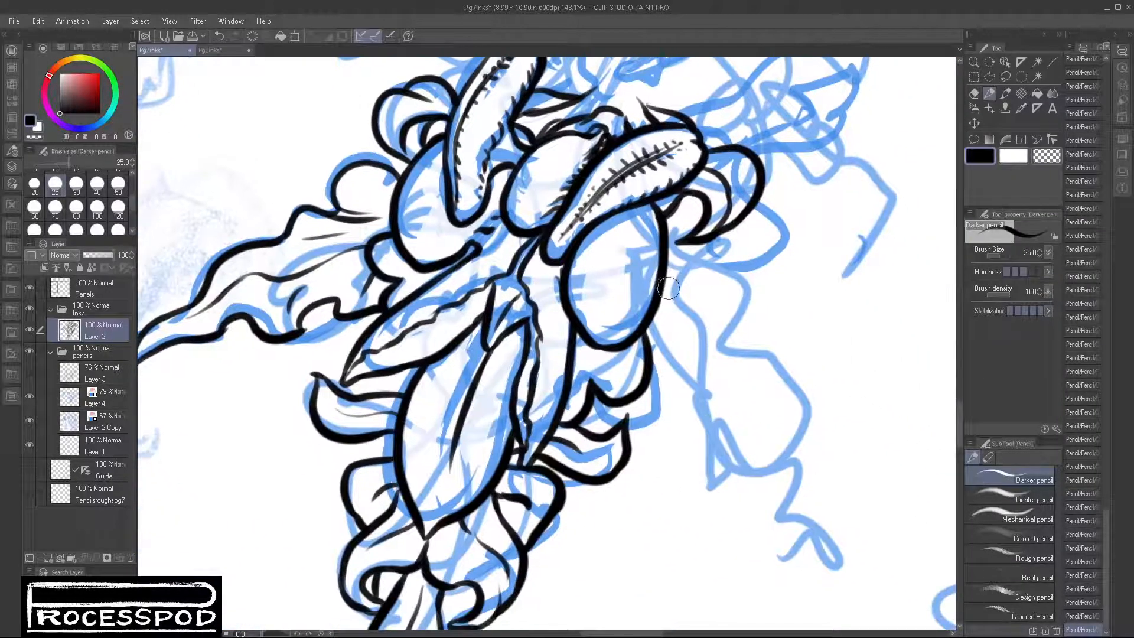
mouse_move(667, 285)
mouse_down()
mouse_move(683, 328)
mouse_move(665, 342)
mouse_move(677, 383)
mouse_up()
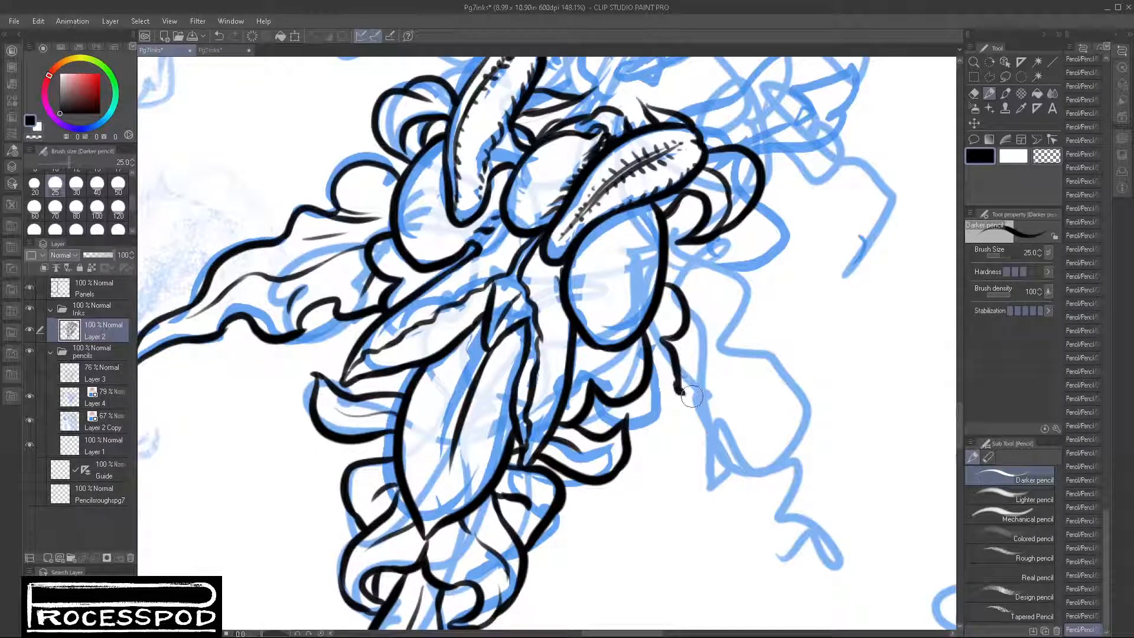
key(ctrl+z)
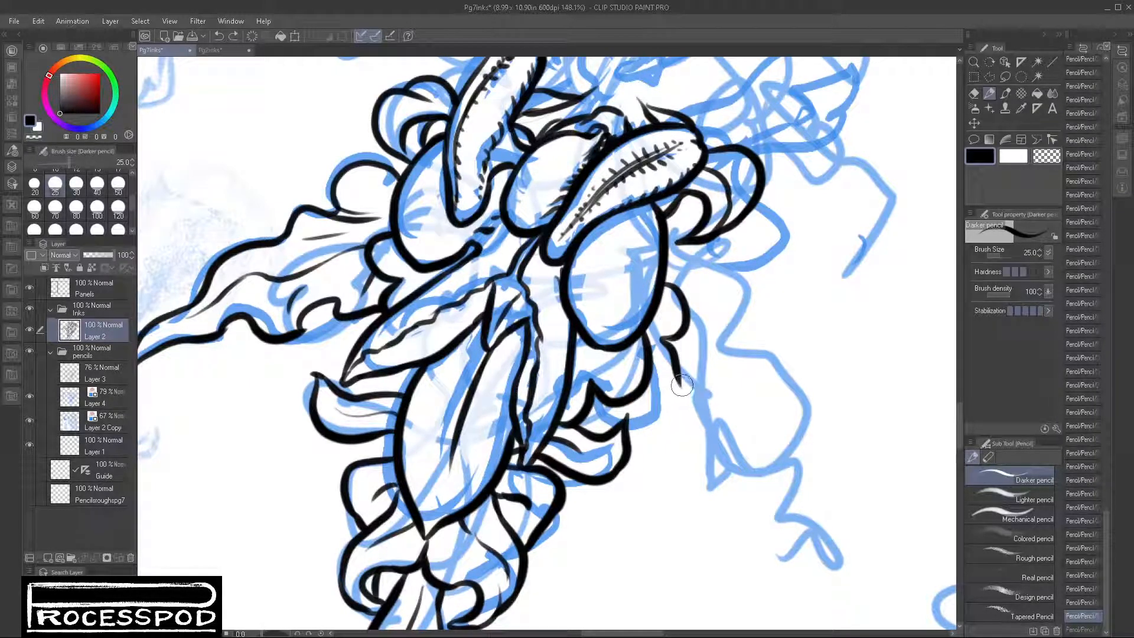
key(ctrl+y)
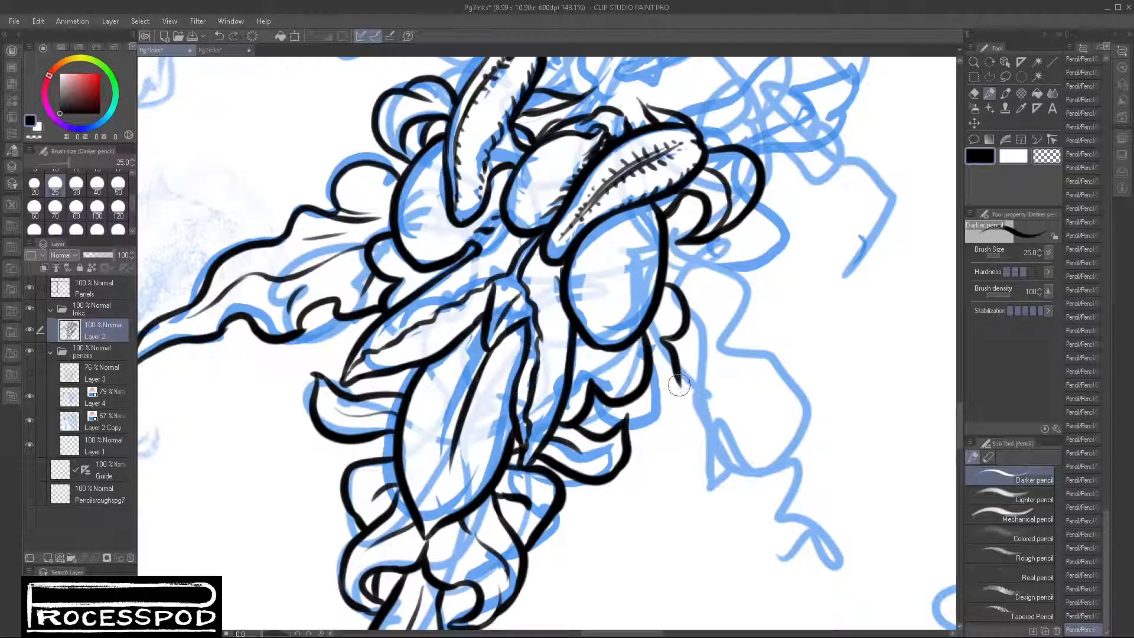
mouse_move(677, 386)
mouse_down()
mouse_move(724, 377)
mouse_move(748, 411)
mouse_move(732, 428)
mouse_move(805, 339)
mouse_move(788, 331)
mouse_move(846, 430)
mouse_up()
drag(862, 380, 745, 521)
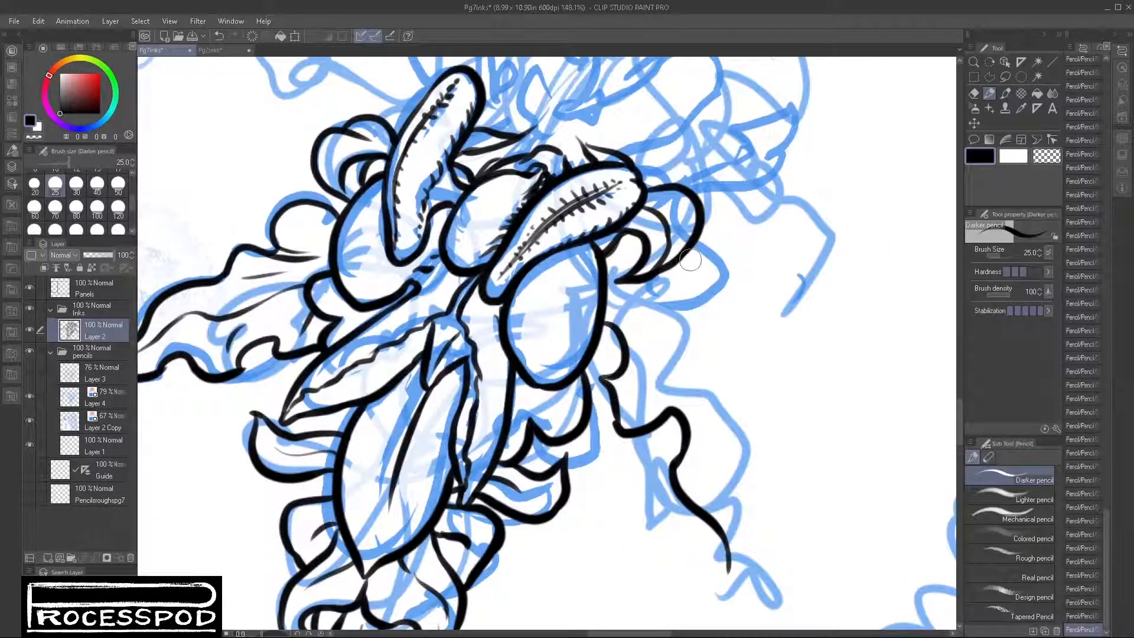
mouse_move(699, 248)
mouse_down()
mouse_move(664, 277)
mouse_move(721, 276)
mouse_move(685, 322)
mouse_move(742, 344)
mouse_move(734, 371)
mouse_move(752, 417)
mouse_move(844, 333)
mouse_move(817, 495)
mouse_up()
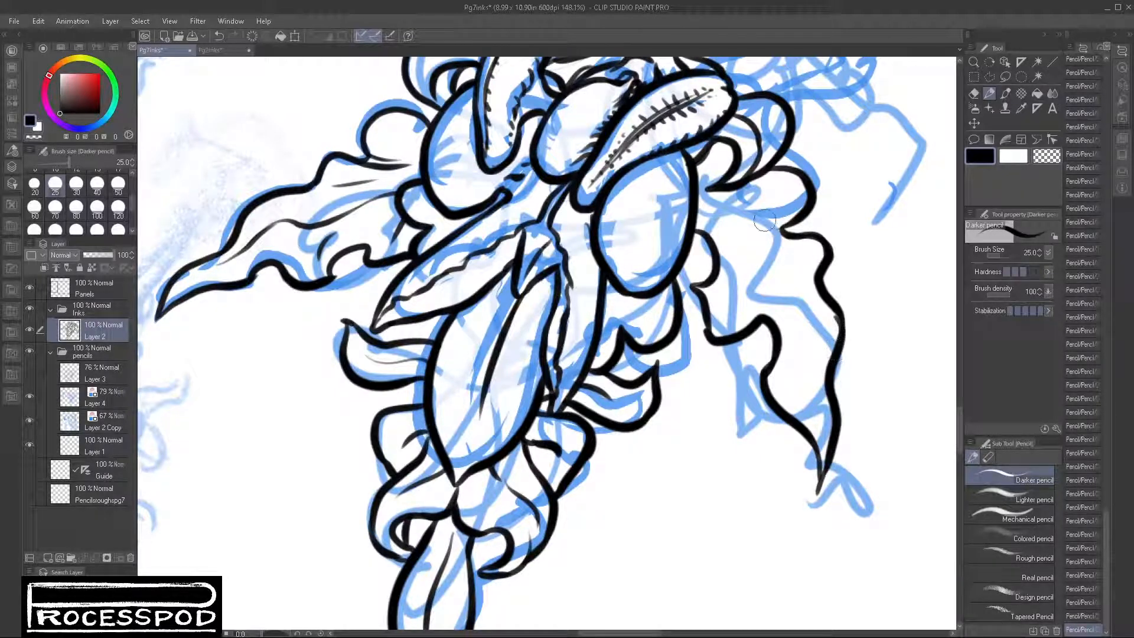
Step: Ink the central vein of the long hanging leaf on the right and darken the inner folds of the curled petal beside the right pod
mouse_move(718, 188)
mouse_down()
mouse_move(766, 260)
mouse_move(814, 413)
mouse_up()
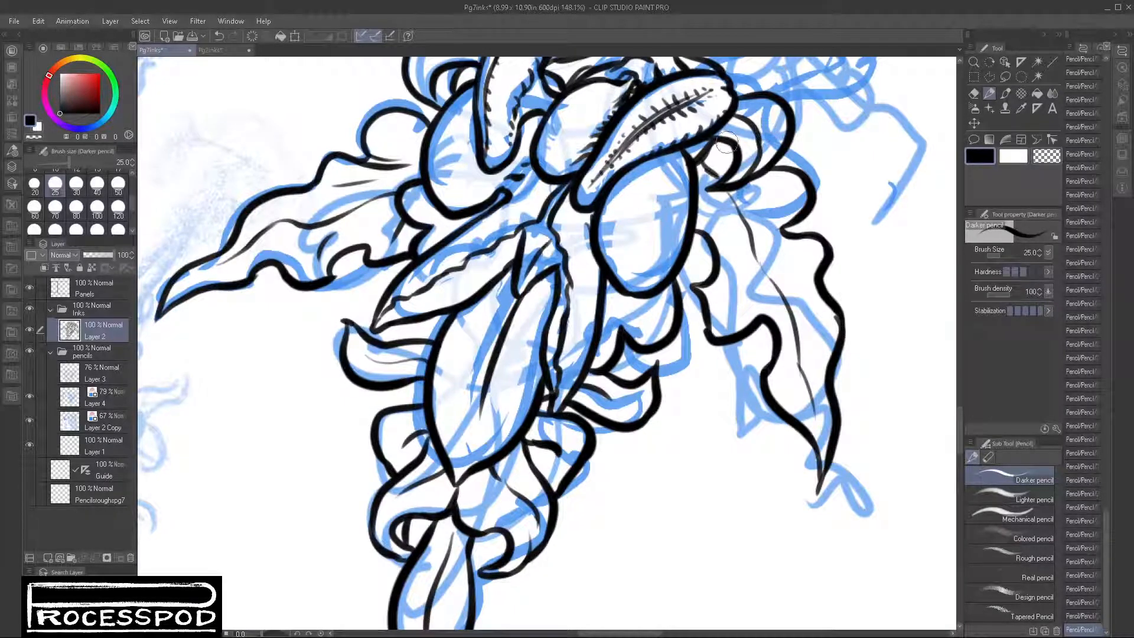
drag(717, 146, 734, 158)
drag(842, 162, 834, 239)
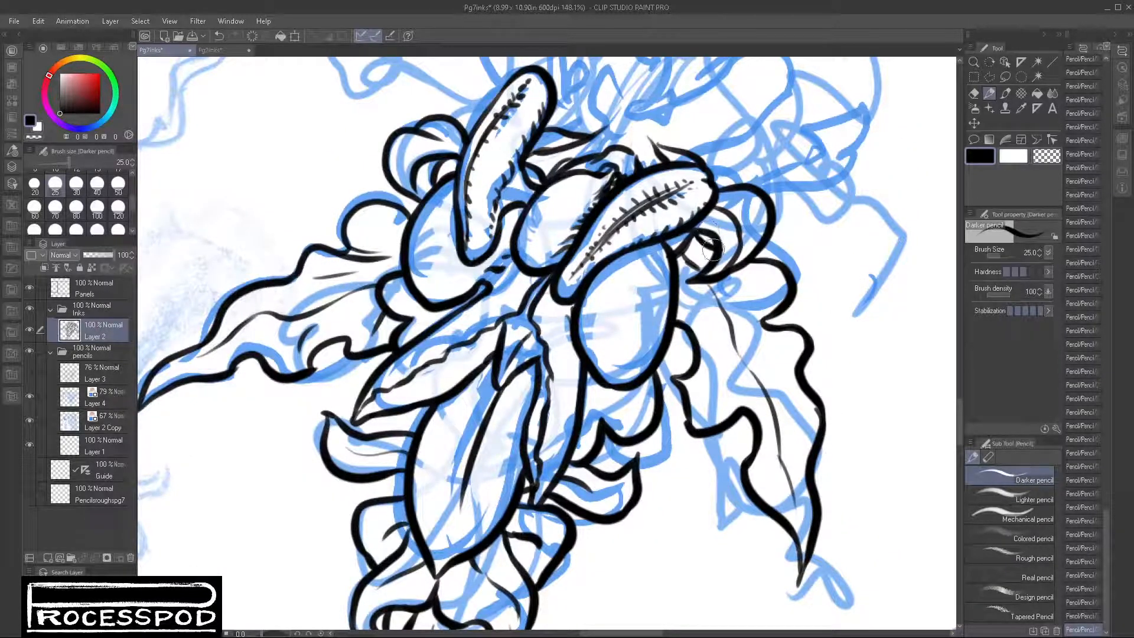
alt+click(841, 268)
drag(791, 263, 676, 389)
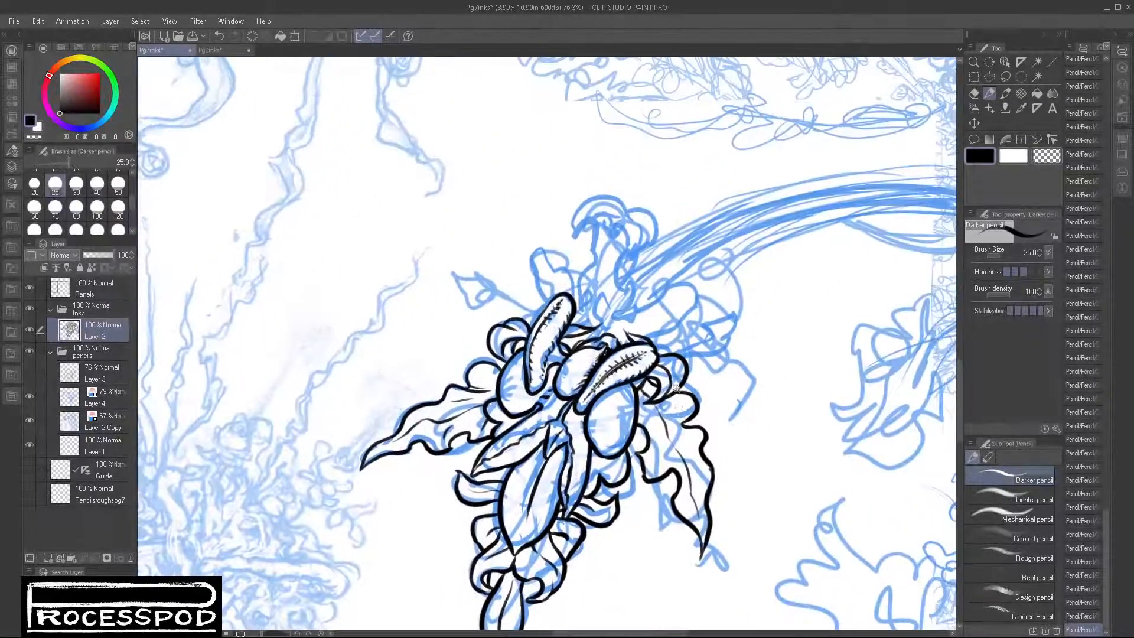
Step: Ink the two pointed leaves rising behind the pods, one on each side, with a central vein inside each
ctrl+click(655, 309)
ctrl+click(668, 309)
mouse_move(589, 341)
mouse_down()
mouse_move(685, 289)
mouse_move(738, 204)
mouse_move(808, 175)
mouse_move(833, 227)
mouse_move(814, 298)
mouse_move(694, 373)
mouse_move(660, 380)
mouse_up()
mouse_move(775, 241)
mouse_down()
mouse_move(733, 307)
mouse_move(649, 347)
mouse_move(623, 376)
mouse_up()
mouse_move(550, 327)
mouse_down()
mouse_move(503, 293)
mouse_move(373, 143)
mouse_move(360, 180)
mouse_move(389, 295)
mouse_up()
drag(389, 205, 409, 263)
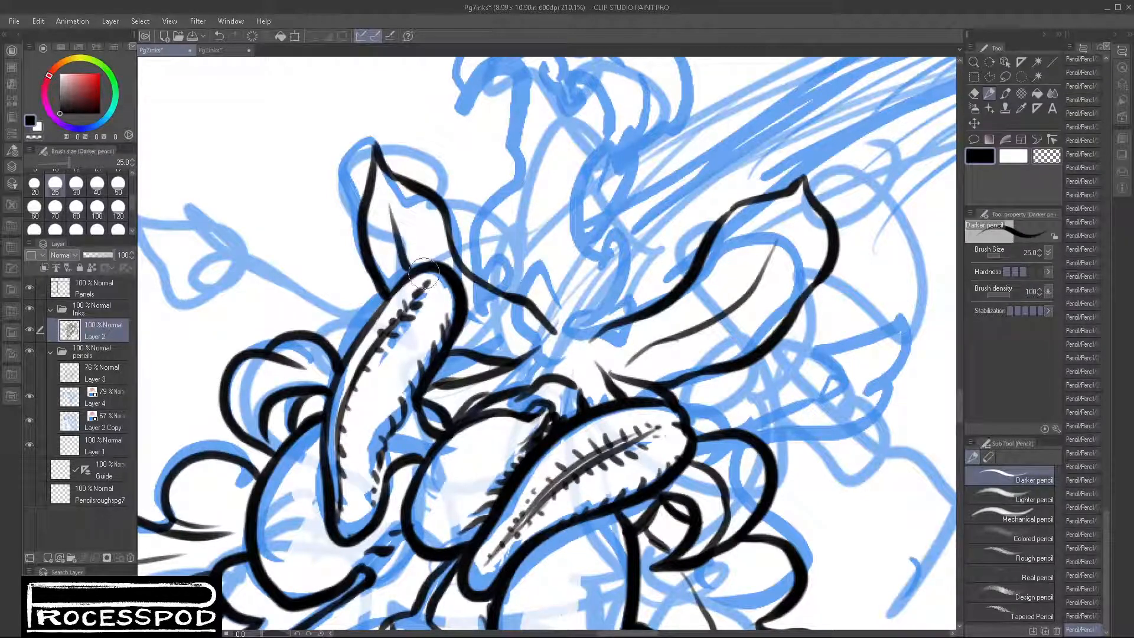
Step: Ink the hooked sepals at the base of the upright stalk, its thin central line and both of its outer sides
mouse_move(466, 323)
mouse_down()
mouse_move(522, 347)
mouse_move(578, 469)
mouse_up()
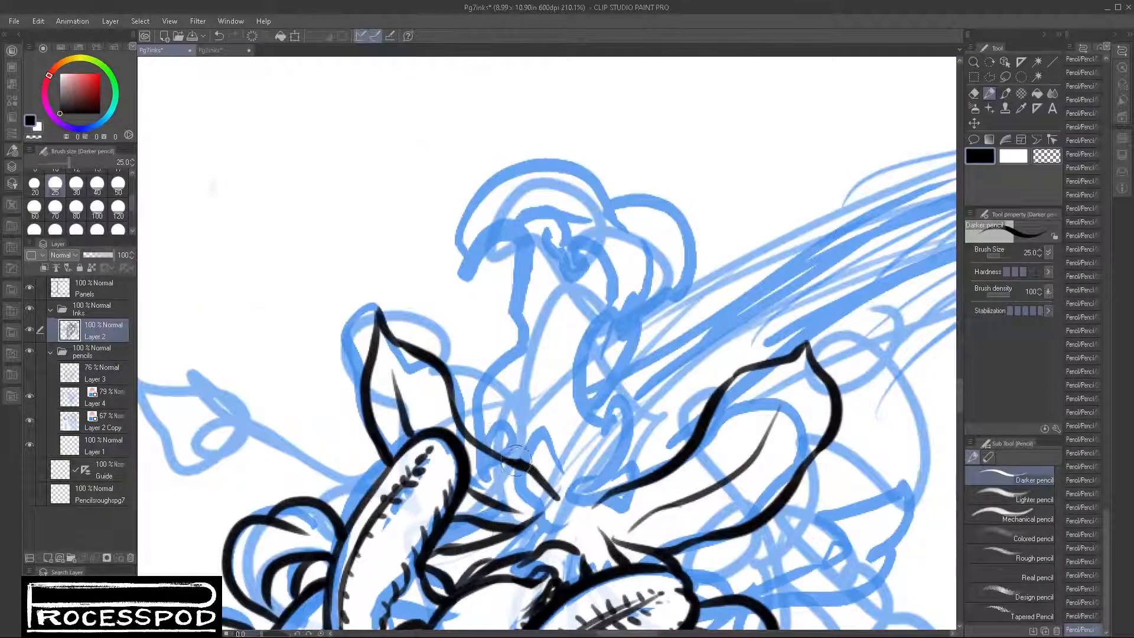
mouse_move(517, 461)
mouse_down()
mouse_move(516, 389)
mouse_move(615, 413)
mouse_move(643, 394)
mouse_move(637, 467)
mouse_up()
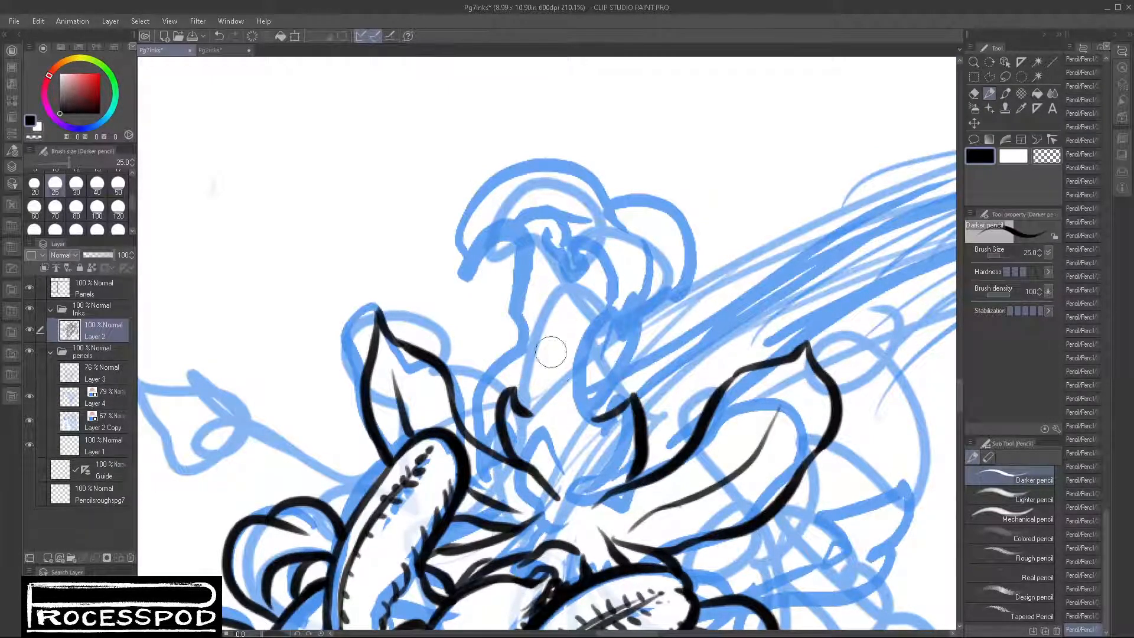
drag(548, 354, 564, 499)
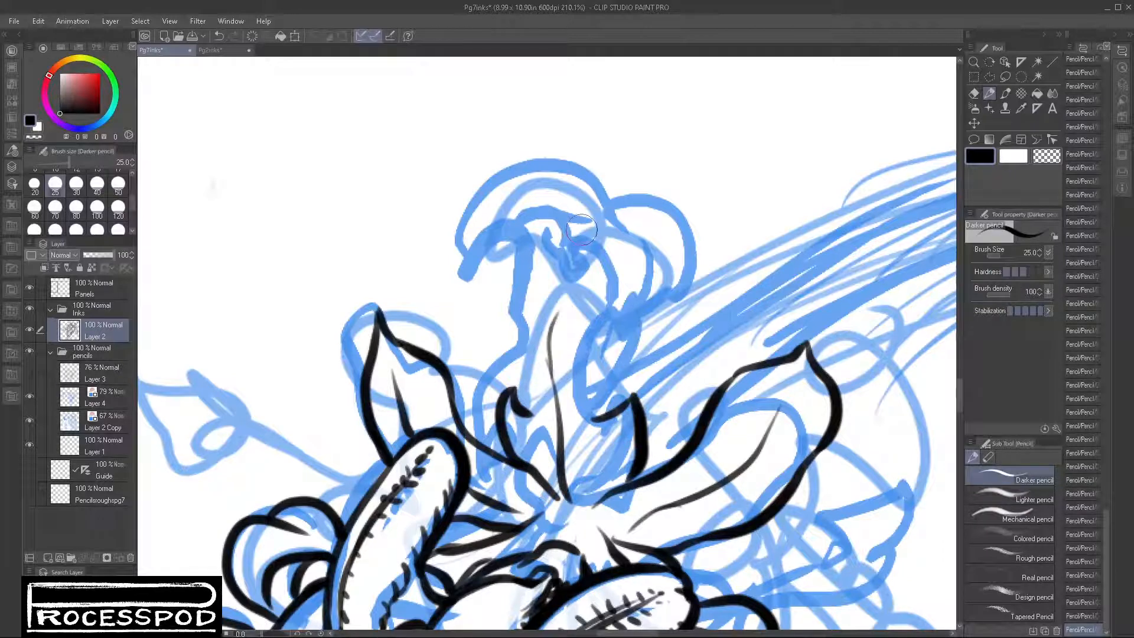
drag(552, 337, 585, 240)
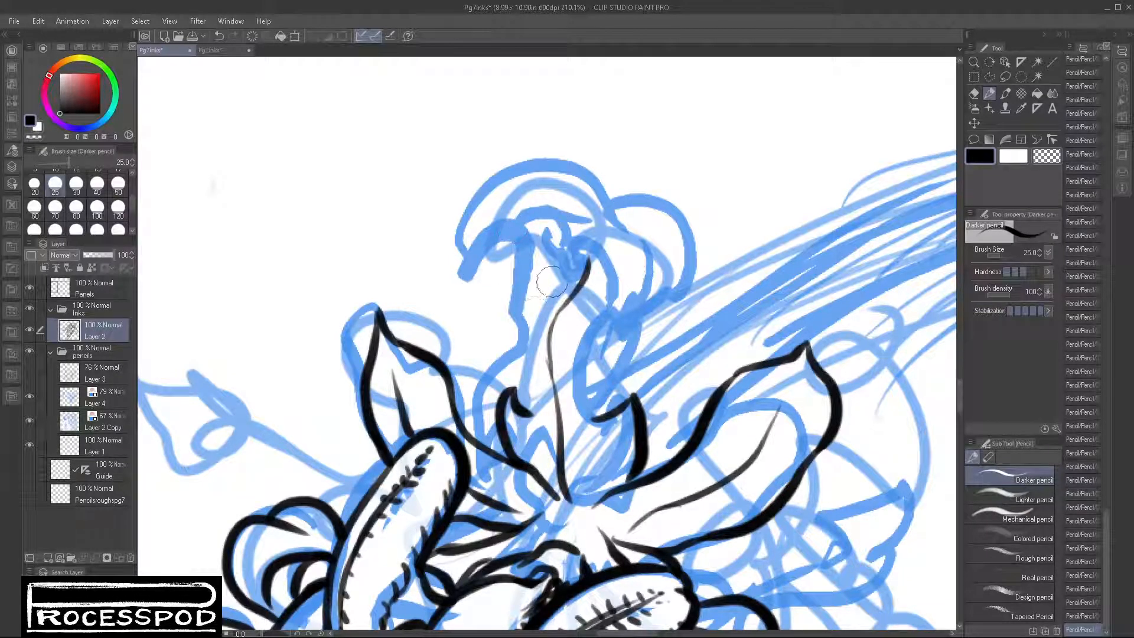
mouse_move(538, 282)
mouse_down()
mouse_move(520, 368)
mouse_move(523, 410)
mouse_up()
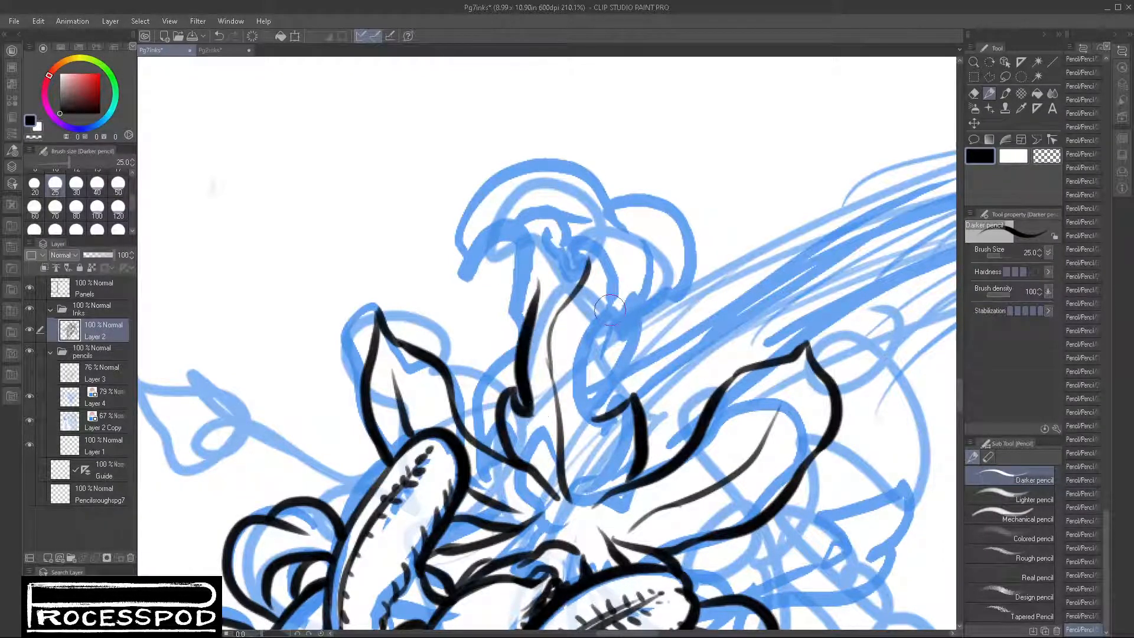
mouse_move(611, 308)
mouse_down()
mouse_move(589, 396)
mouse_move(598, 407)
mouse_up()
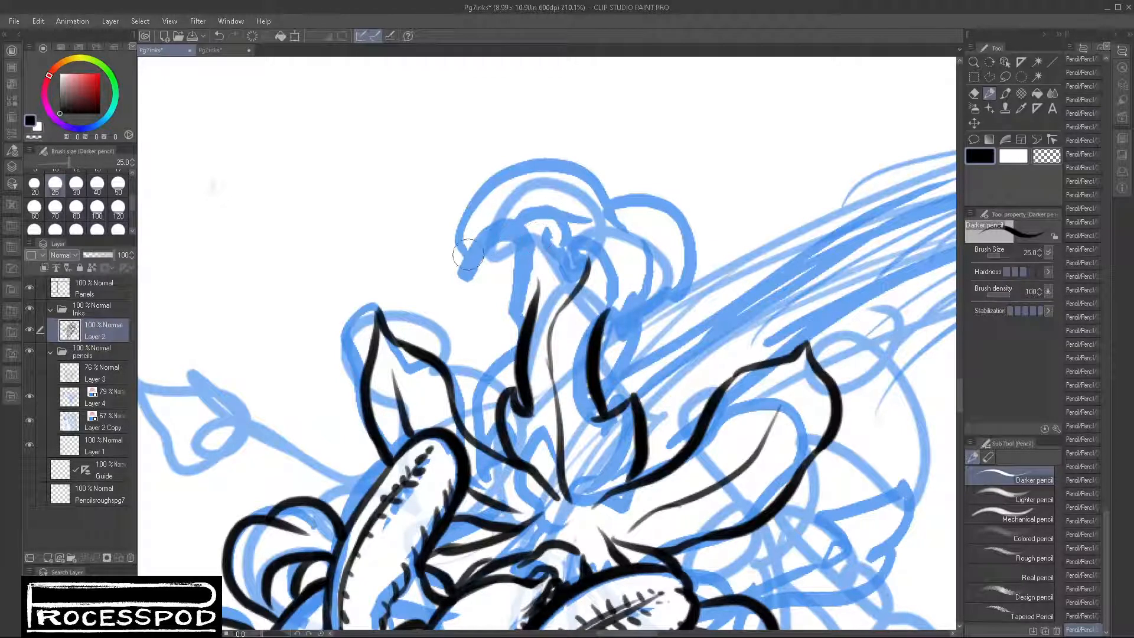
Step: Ink the curled two-lobed cap on top of the upright stalk, including its jagged underside
drag(456, 237, 517, 247)
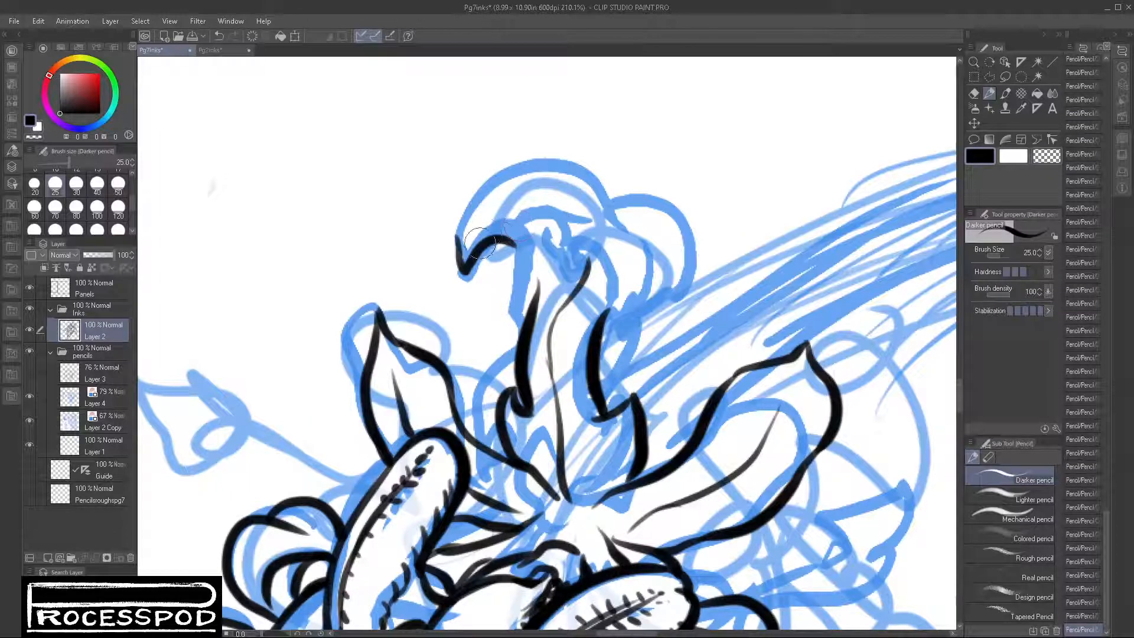
mouse_move(495, 236)
mouse_down()
mouse_move(507, 199)
mouse_move(535, 192)
mouse_move(531, 219)
mouse_move(602, 215)
mouse_move(578, 205)
mouse_move(577, 241)
mouse_move(628, 218)
mouse_move(647, 307)
mouse_move(682, 228)
mouse_up()
mouse_move(600, 199)
mouse_down()
mouse_move(649, 188)
mouse_move(681, 264)
mouse_up()
mouse_move(457, 255)
mouse_down()
mouse_move(477, 188)
mouse_move(579, 175)
mouse_move(600, 196)
mouse_up()
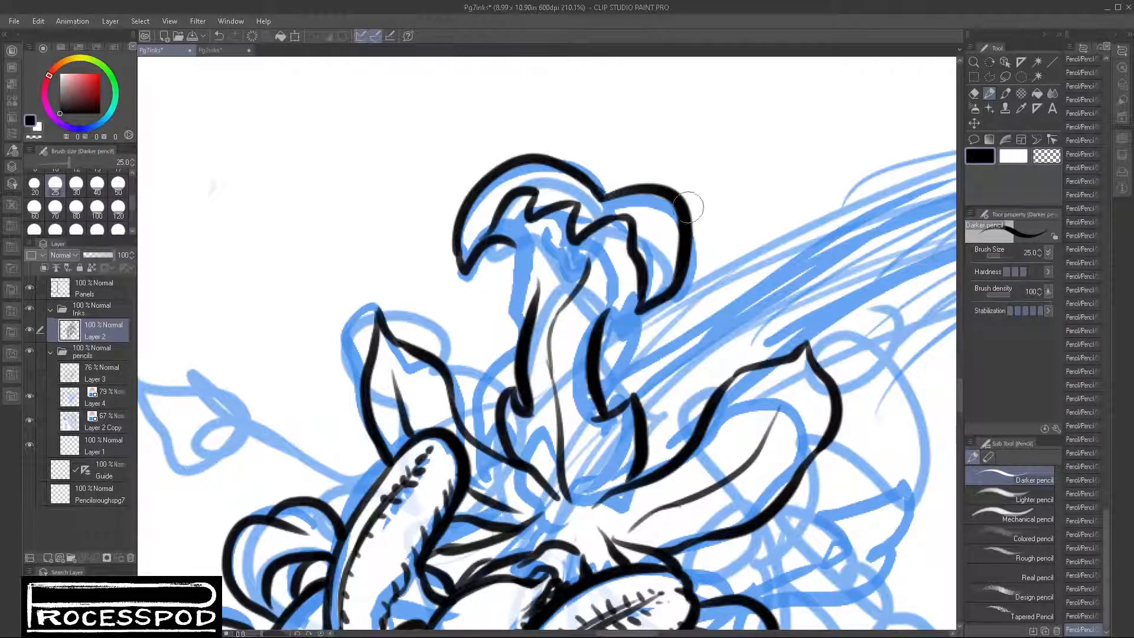
Step: Join both sides of the stalk to its curled cap and ink thin fold lines along the upper stalk
drag(635, 276, 611, 331)
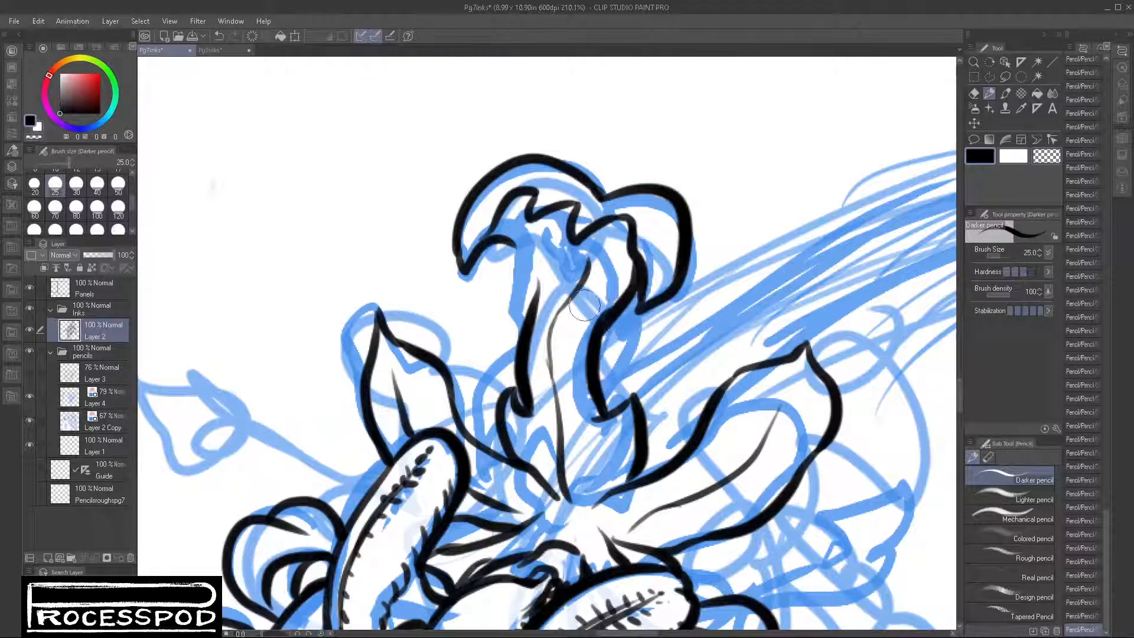
drag(523, 248, 534, 307)
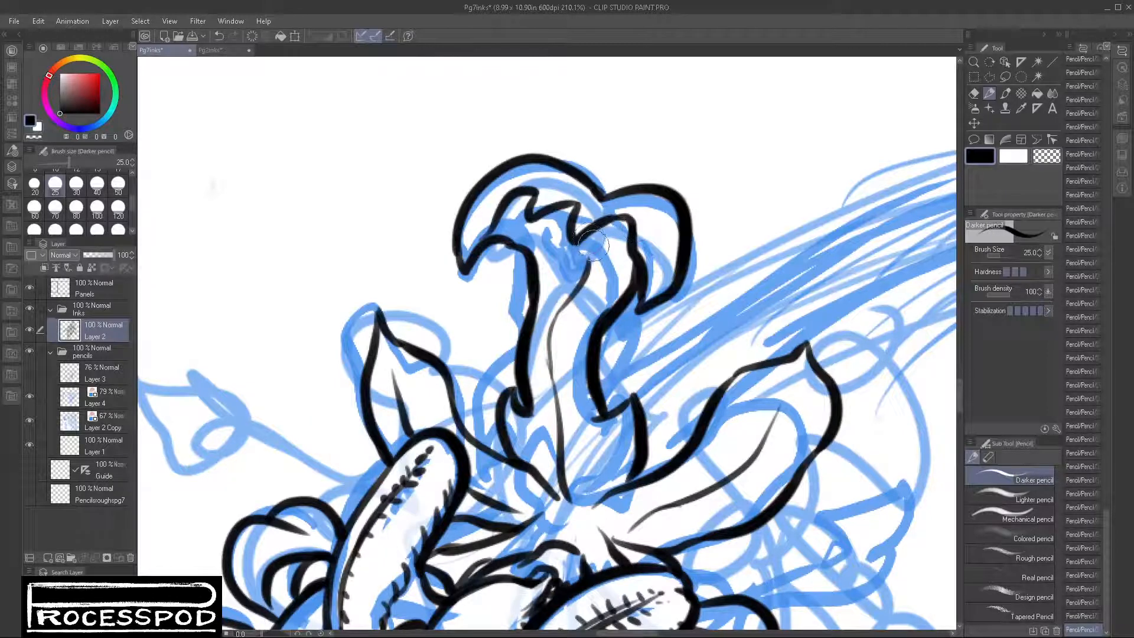
drag(579, 239, 620, 220)
drag(546, 232, 550, 322)
drag(623, 258, 622, 301)
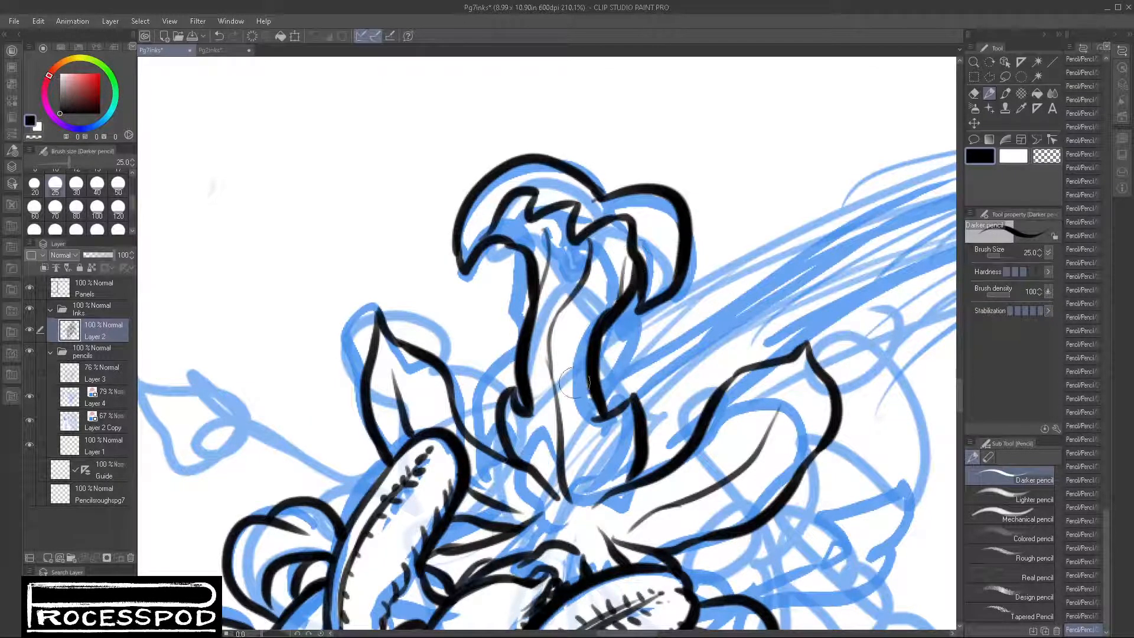
scroll(579, 423, down, 5)
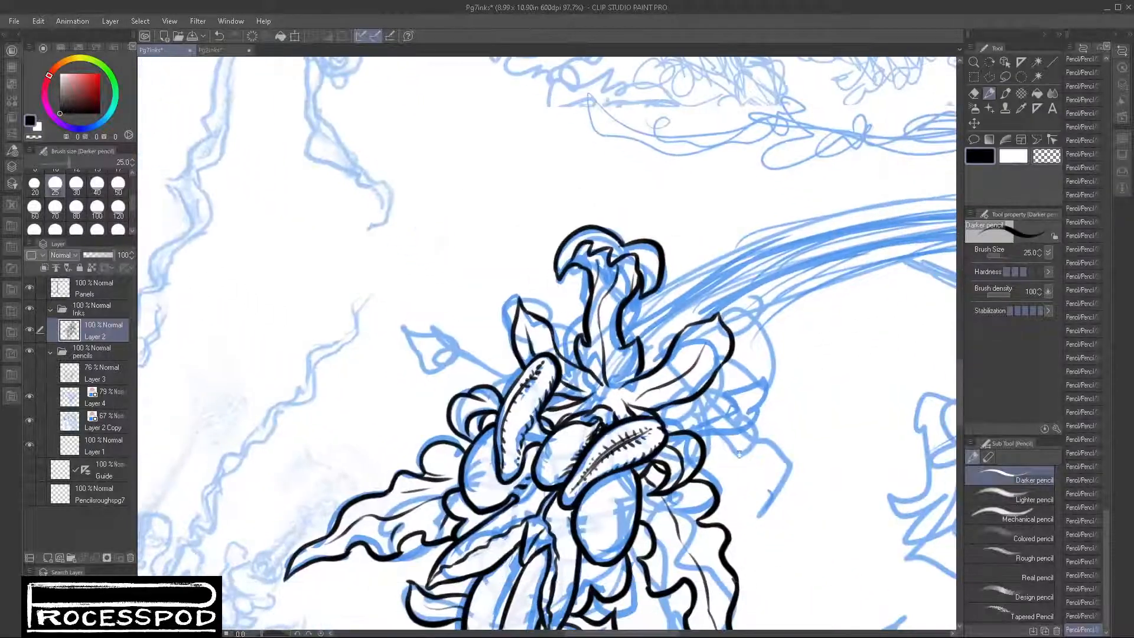
Step: Ink the thin stem and arrow-shaped tip extending from the cluster's right side above the curled petals
scroll(709, 446, up, 2)
drag(631, 399, 751, 391)
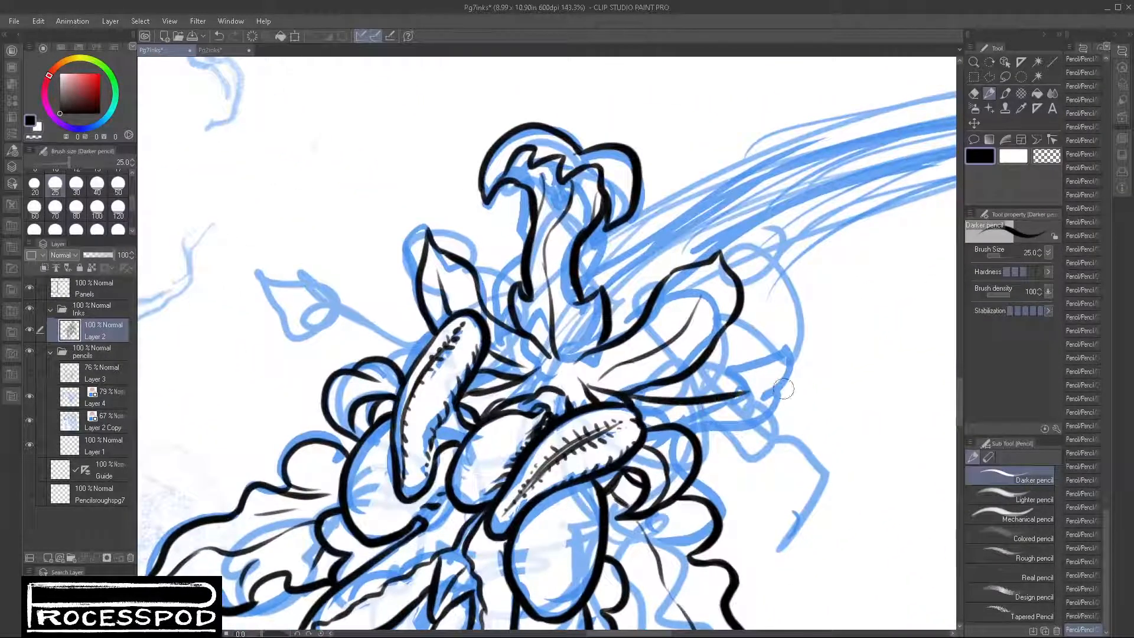
mouse_move(643, 406)
mouse_down()
mouse_move(725, 410)
mouse_move(742, 370)
mouse_move(817, 343)
mouse_move(773, 415)
mouse_move(746, 405)
mouse_move(752, 423)
mouse_move(792, 368)
mouse_move(743, 411)
mouse_move(752, 421)
mouse_move(808, 354)
mouse_up()
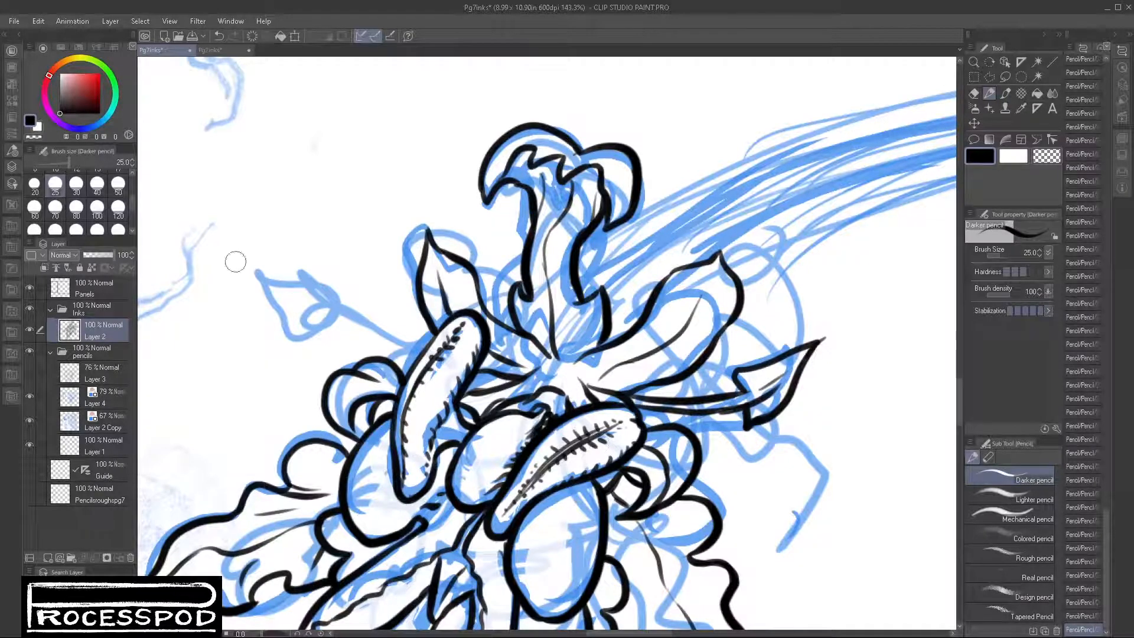
Step: Ink the arrow-shaped tip extending from the cluster's upper left and connect its thin stem to the left pod
mouse_move(234, 260)
mouse_down()
mouse_move(296, 330)
mouse_move(331, 333)
mouse_up()
mouse_move(235, 260)
mouse_down()
mouse_move(346, 290)
mouse_move(330, 323)
mouse_move(417, 346)
mouse_up()
drag(339, 310, 422, 336)
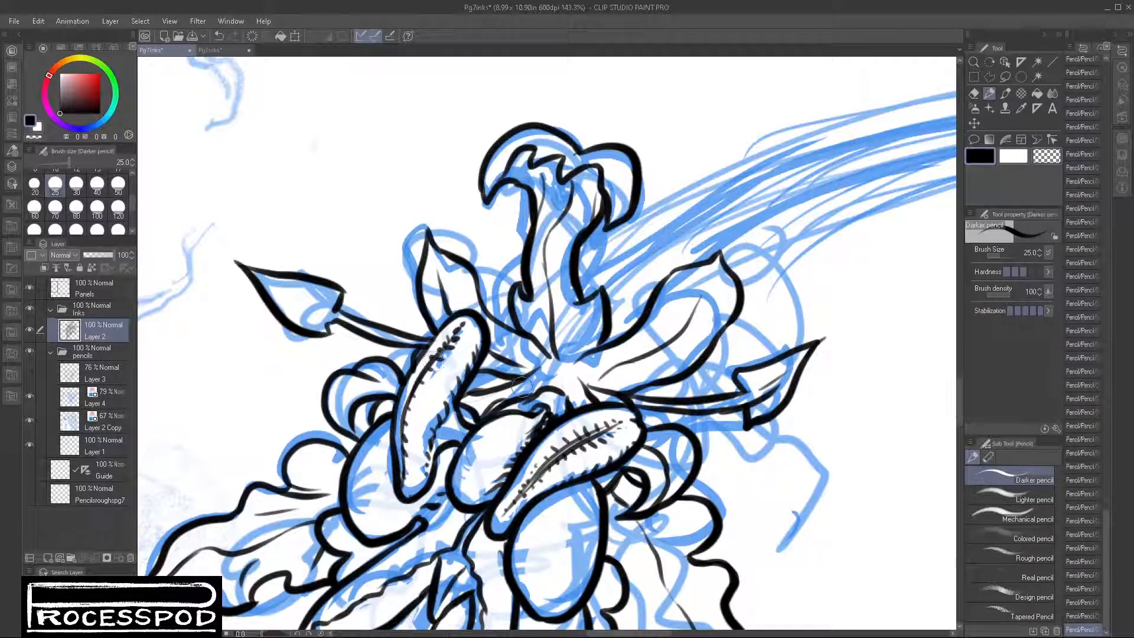
key(ctrl+z)
drag(416, 353, 433, 338)
scroll(728, 453, down, 2)
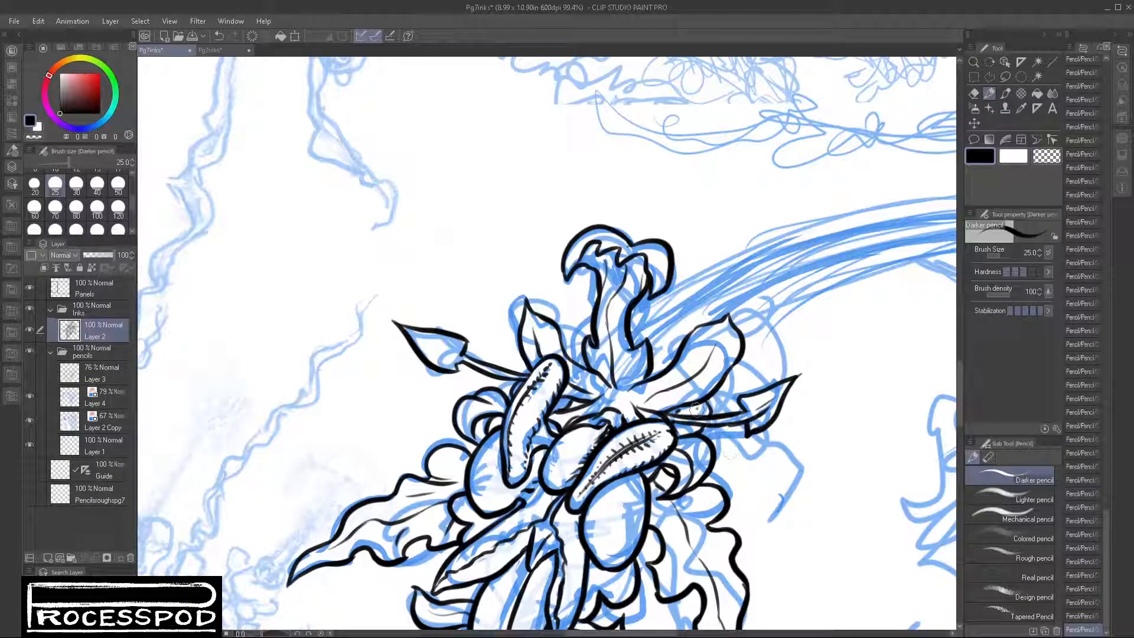
drag(697, 409, 685, 418)
scroll(821, 457, down, 4)
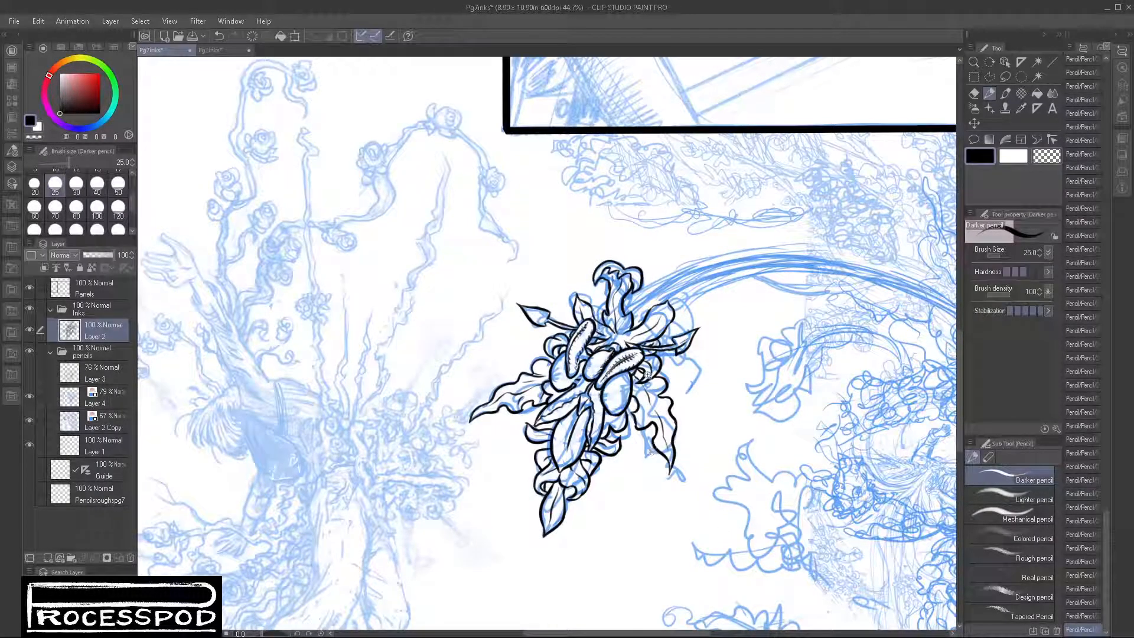
scroll(658, 363, up, 4)
scroll(691, 384, down, 5)
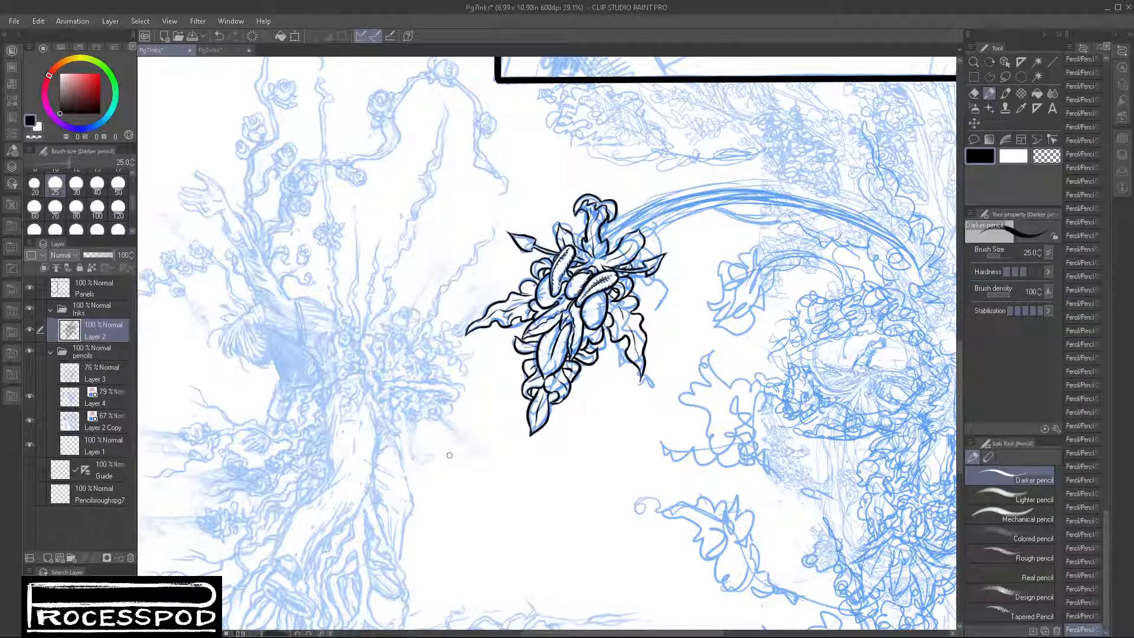
Step: Add short contour lines and dotted hatching inside the round bulbs beneath the left and right pods
scroll(584, 306, up, 5)
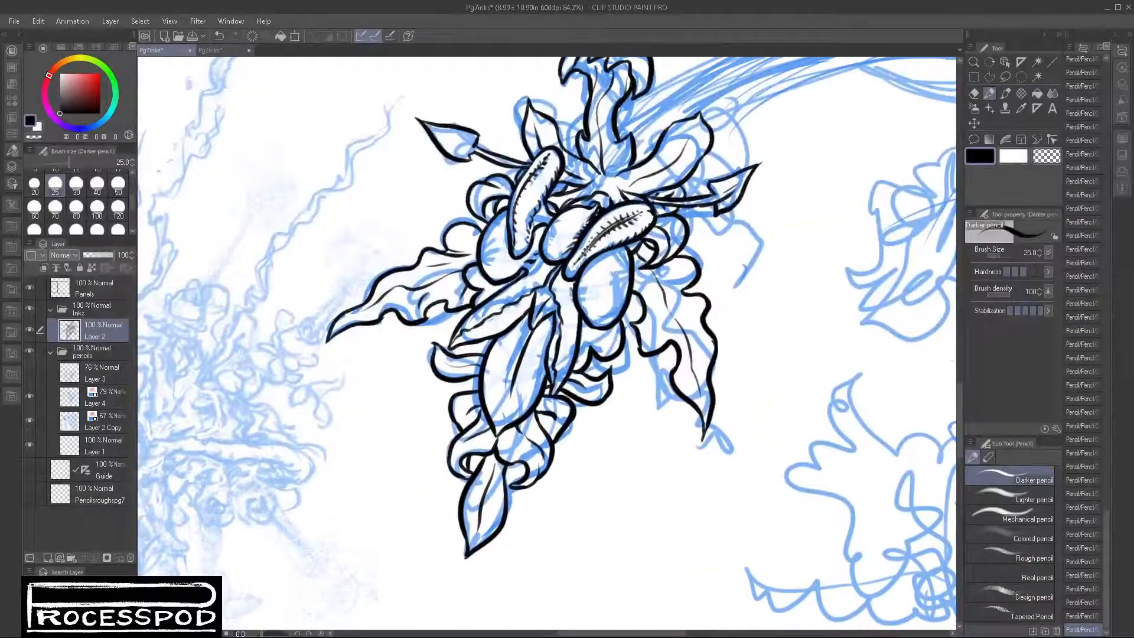
scroll(560, 289, up, 2)
scroll(588, 317, up, 2)
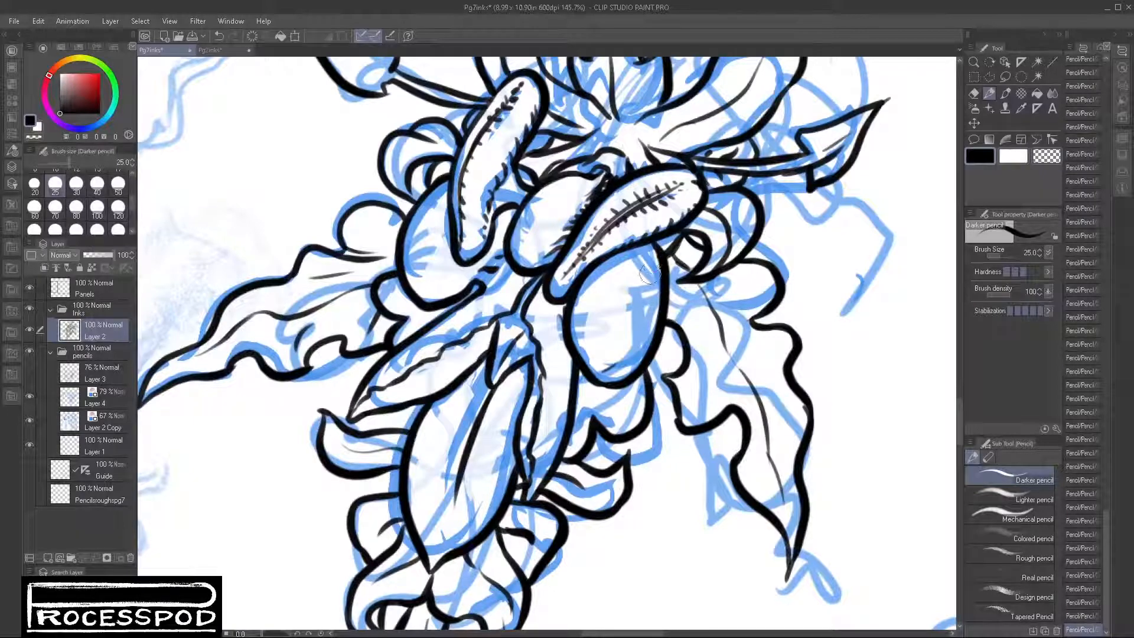
drag(650, 302, 620, 372)
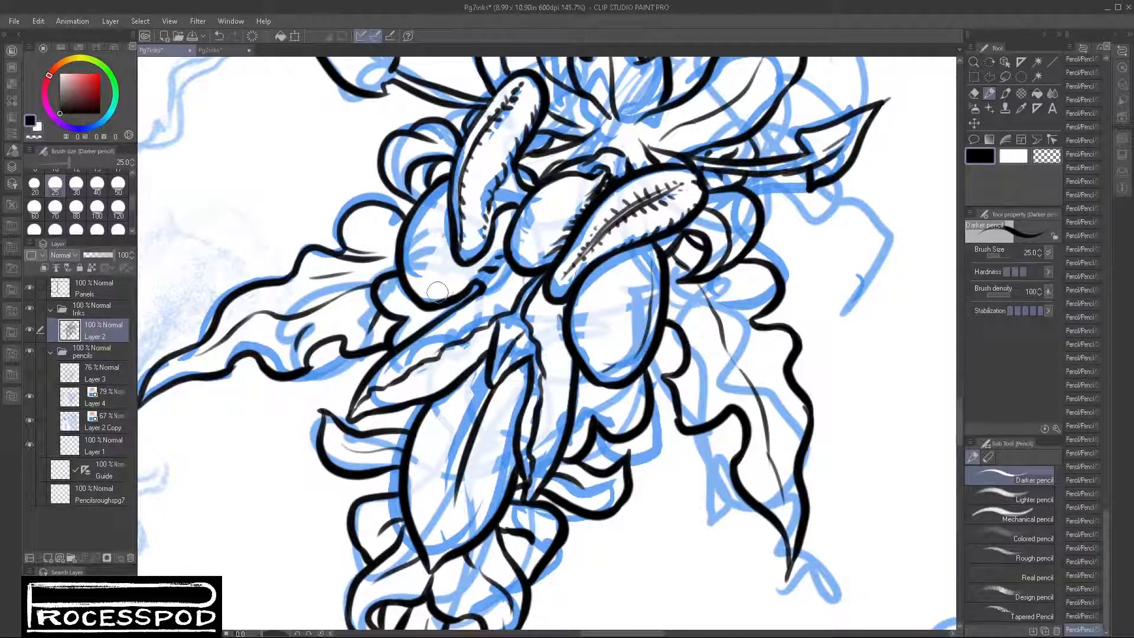
drag(438, 292, 474, 267)
drag(589, 327, 589, 364)
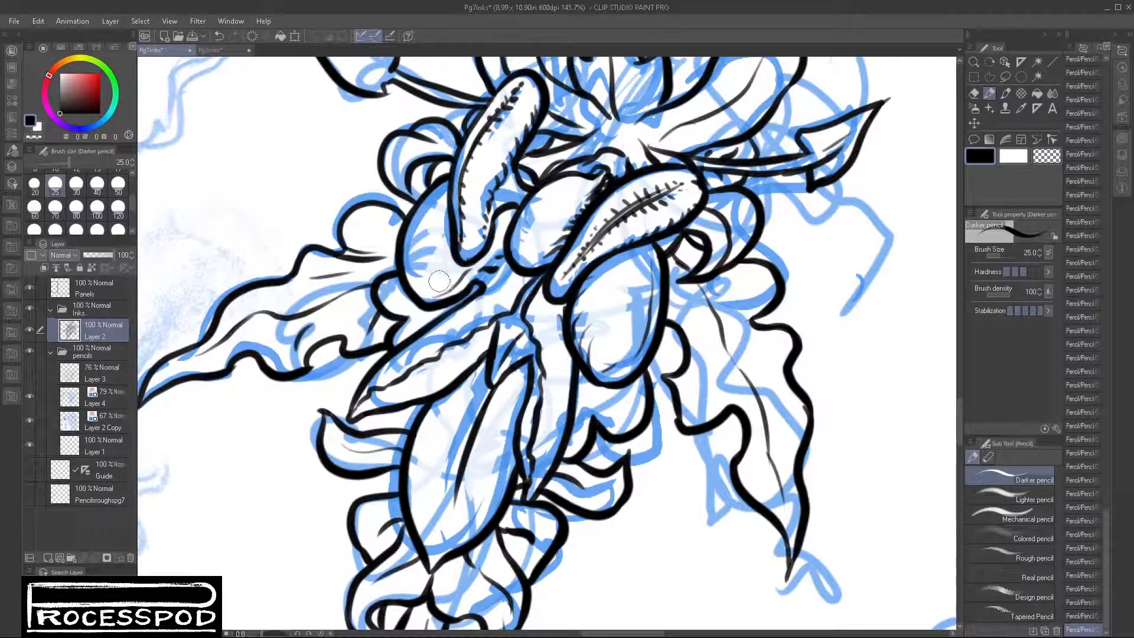
drag(429, 285, 462, 268)
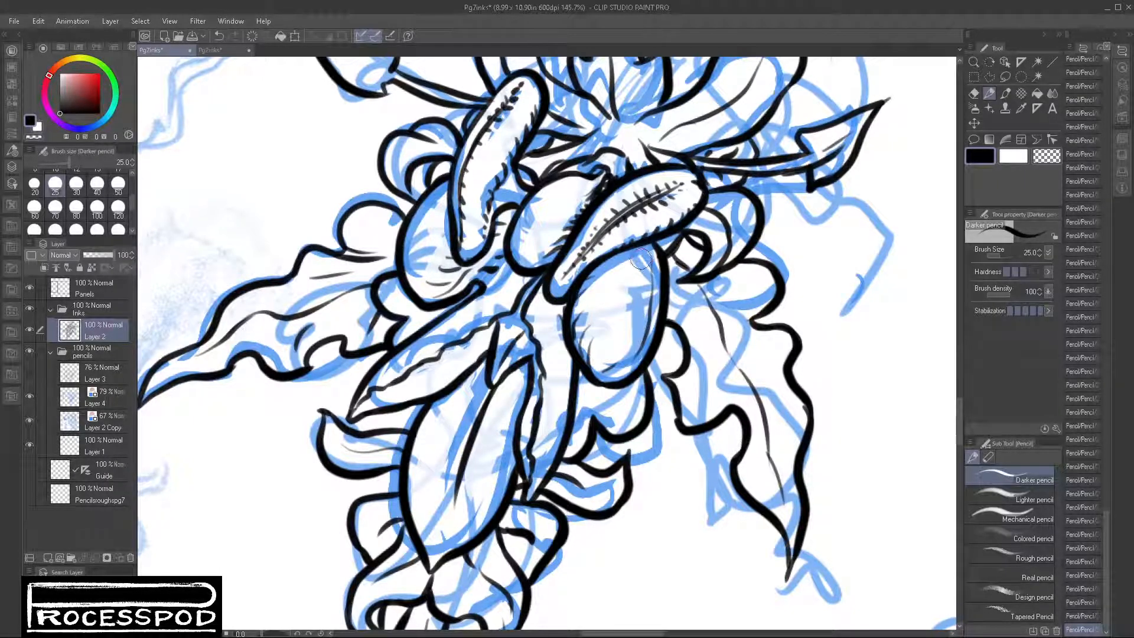
drag(641, 260, 634, 337)
click(626, 349)
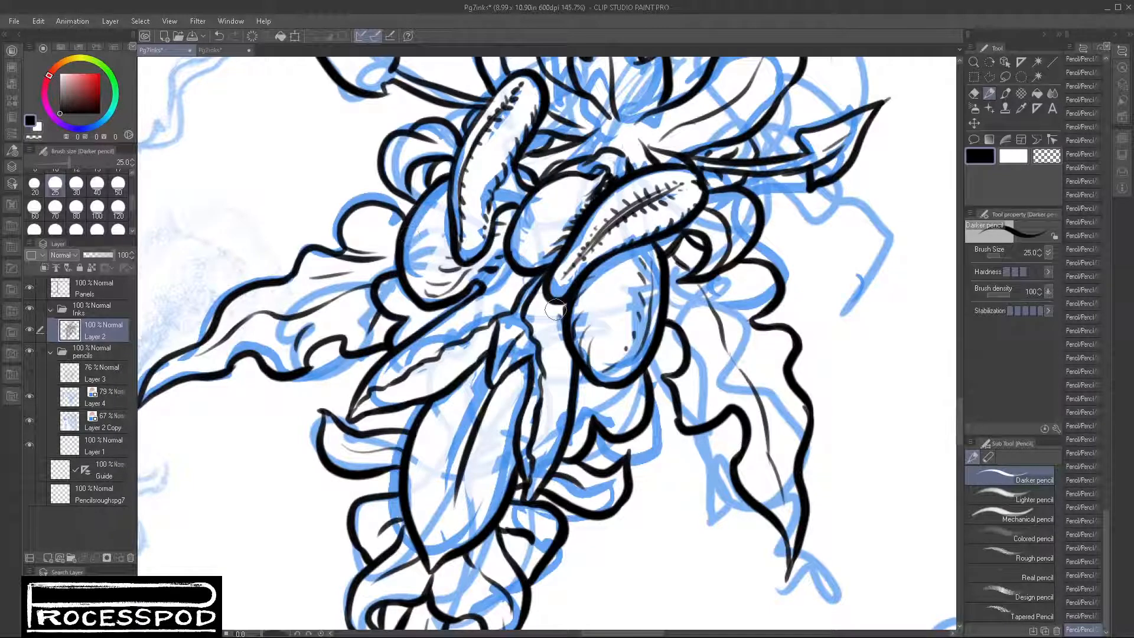
Step: Ink short side veins in the narrow leaves flanking the large central leaf and branching veins off the central leaf's midrib
mouse_move(543, 311)
mouse_down()
mouse_move(566, 323)
mouse_move(556, 333)
mouse_move(569, 355)
mouse_move(557, 344)
mouse_move(572, 383)
mouse_move(566, 373)
mouse_move(560, 388)
mouse_move(555, 470)
mouse_up()
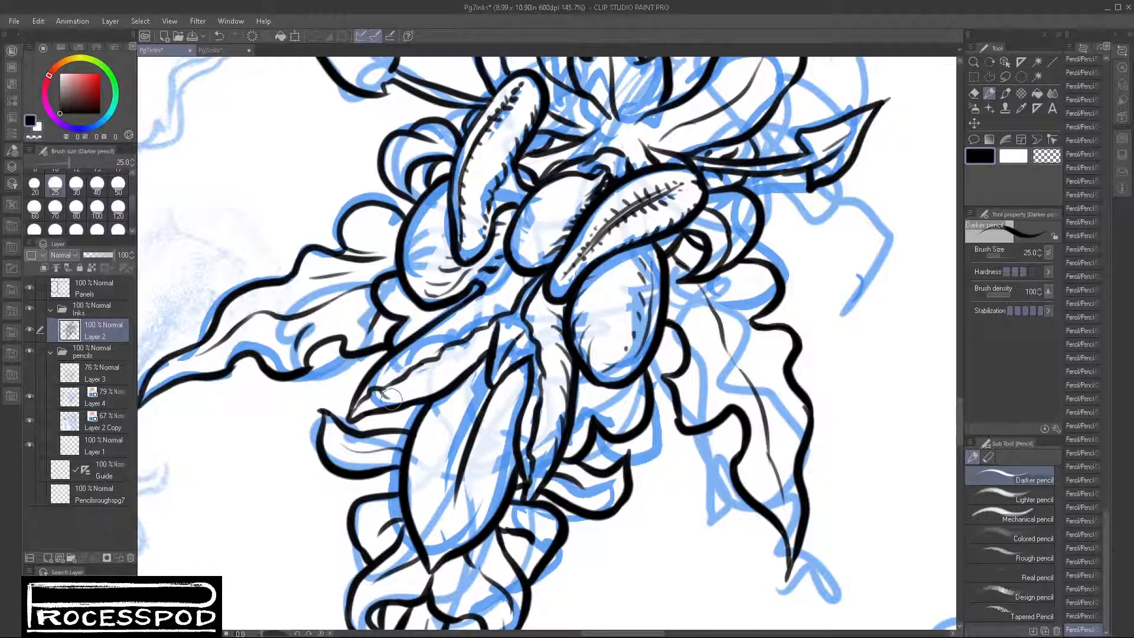
mouse_move(390, 400)
mouse_down()
mouse_move(422, 379)
mouse_move(415, 369)
mouse_move(451, 357)
mouse_move(438, 351)
mouse_move(486, 333)
mouse_up()
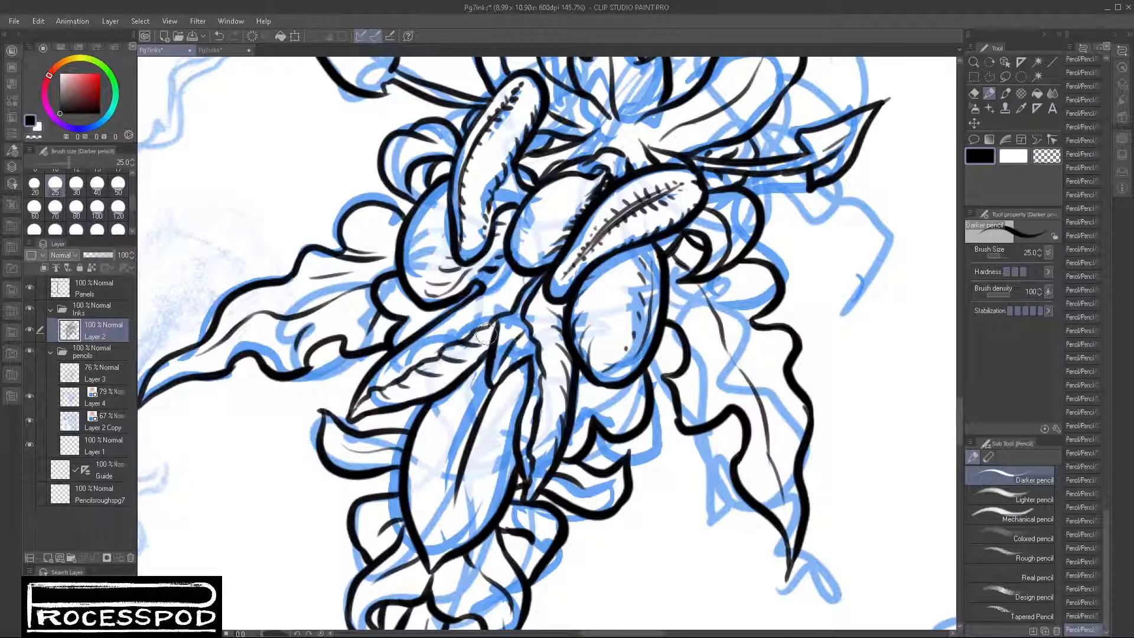
drag(446, 412, 485, 405)
drag(439, 456, 476, 434)
drag(435, 491, 466, 464)
mouse_move(428, 523)
mouse_down()
mouse_move(459, 478)
mouse_move(446, 533)
mouse_up()
mouse_move(460, 480)
mouse_down()
mouse_move(457, 533)
mouse_move(462, 470)
mouse_move(470, 495)
mouse_up()
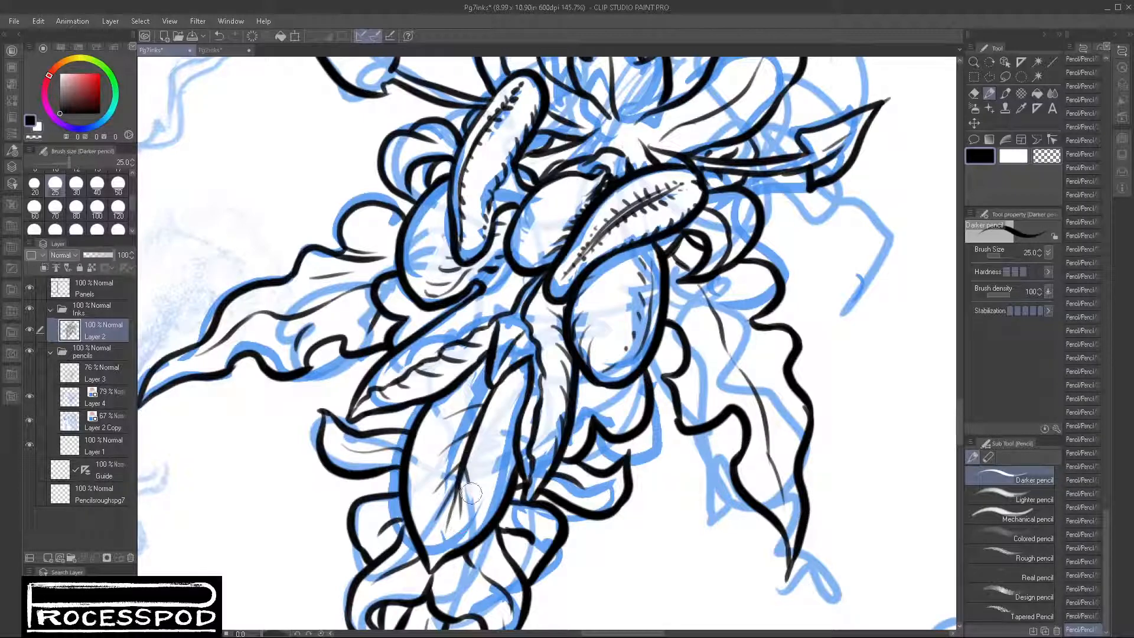
drag(499, 420, 456, 485)
drag(508, 397, 477, 443)
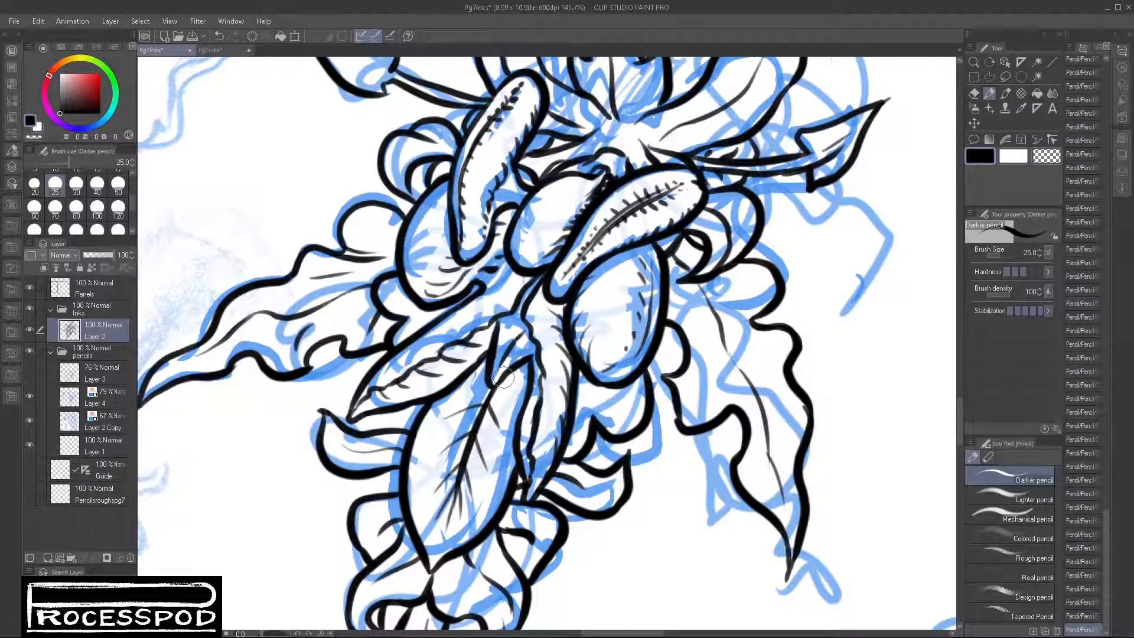
mouse_move(505, 379)
mouse_down()
mouse_move(521, 398)
mouse_move(465, 386)
mouse_up()
Step: Darken the fold above the central leaf and touch up the lines running up toward the middle bulb
drag(535, 346, 536, 350)
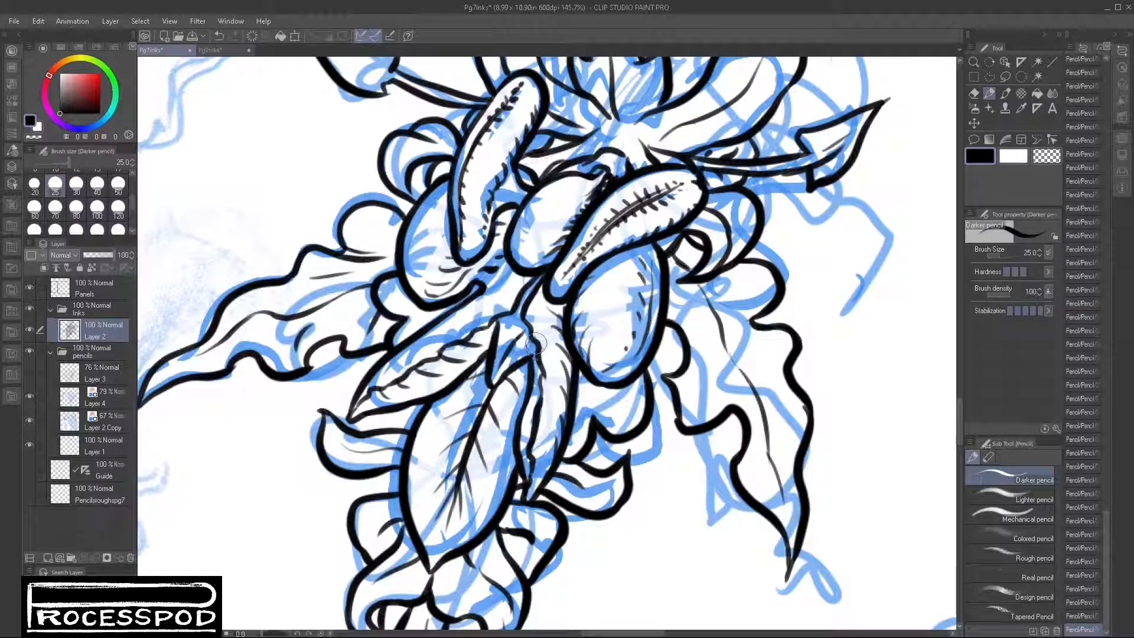
mouse_move(516, 340)
mouse_down()
mouse_move(539, 326)
mouse_move(515, 342)
mouse_move(534, 339)
mouse_move(522, 330)
mouse_move(533, 304)
mouse_move(520, 301)
mouse_move(593, 246)
mouse_move(605, 217)
mouse_move(571, 264)
mouse_up()
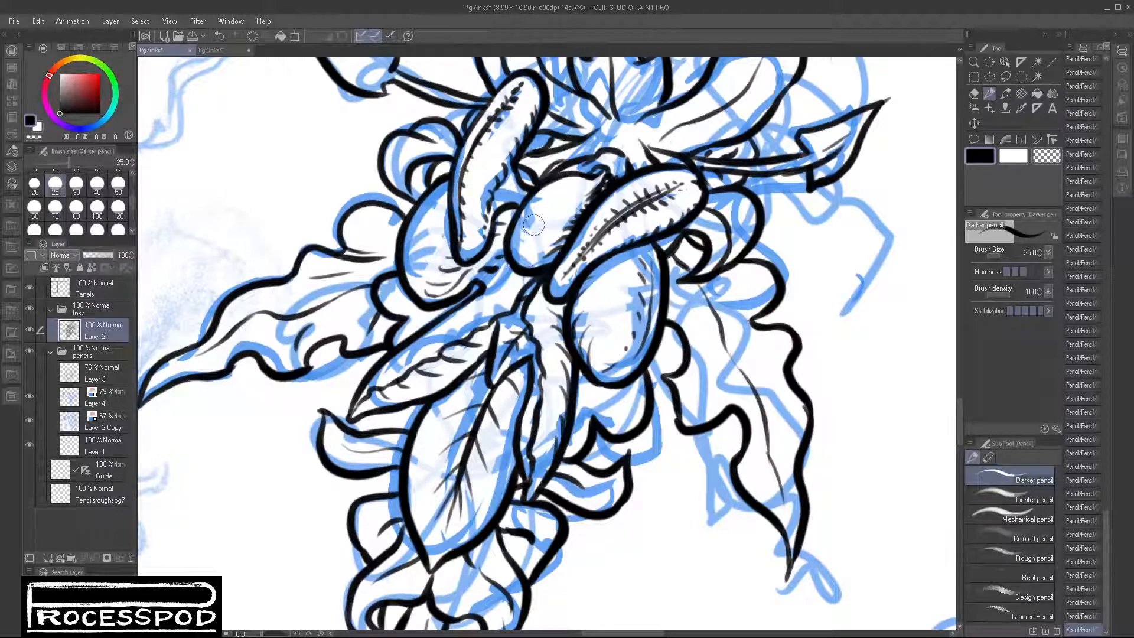
scroll(766, 317, down, 5)
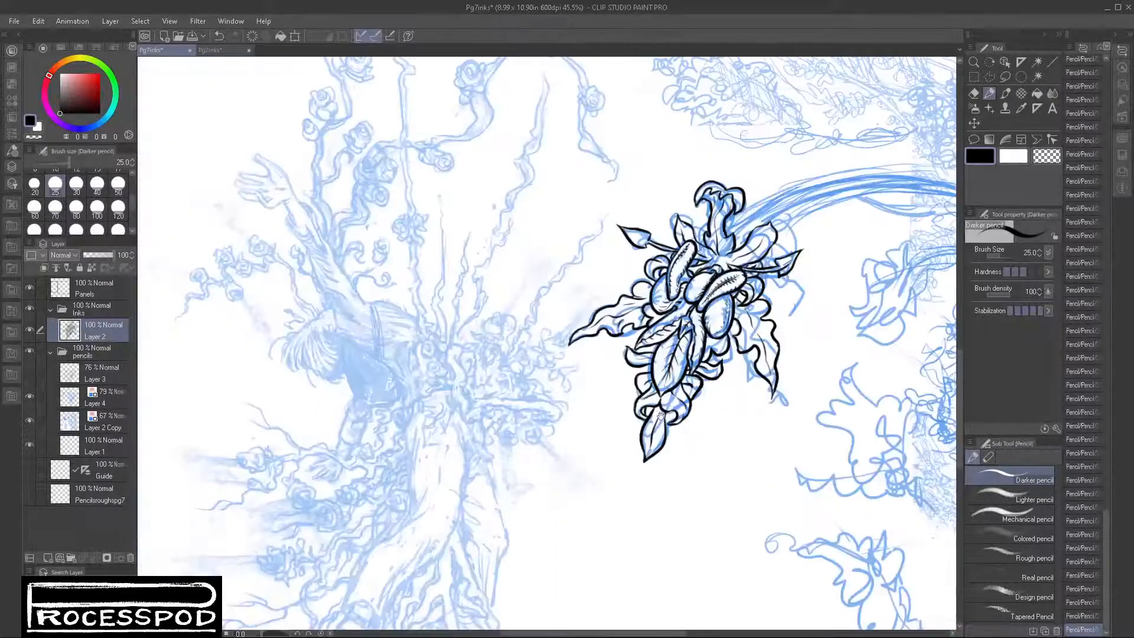
Step: Hide the Layer 4 and Layer 2 Copy pencil layers to isolate the inked plant cluster
drag(660, 416, 568, 419)
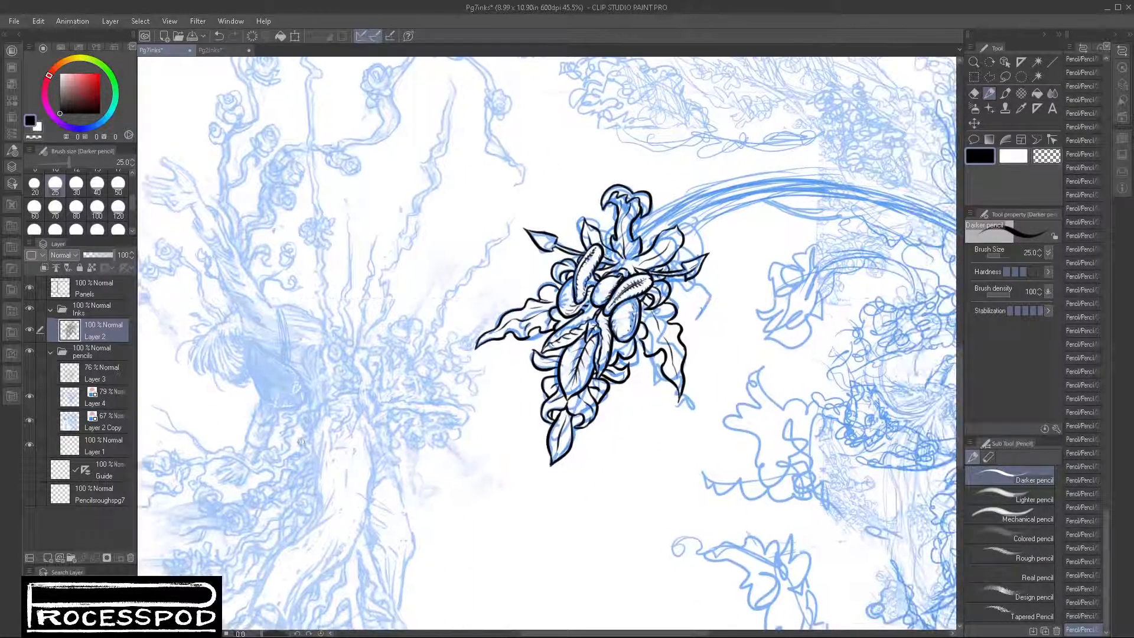
click(29, 396)
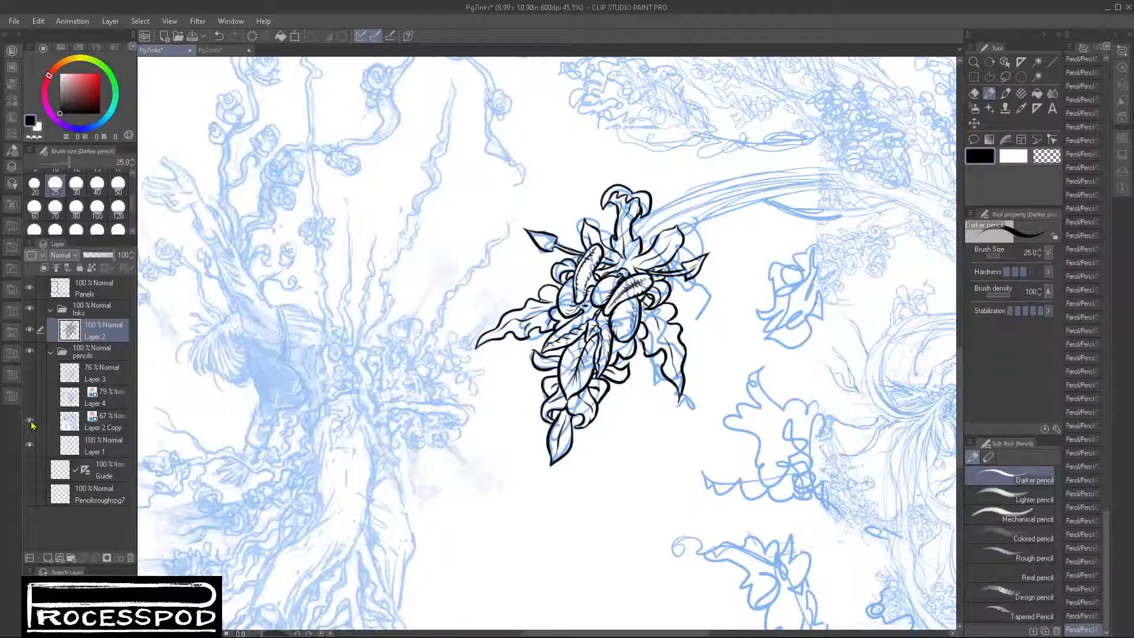
click(29, 421)
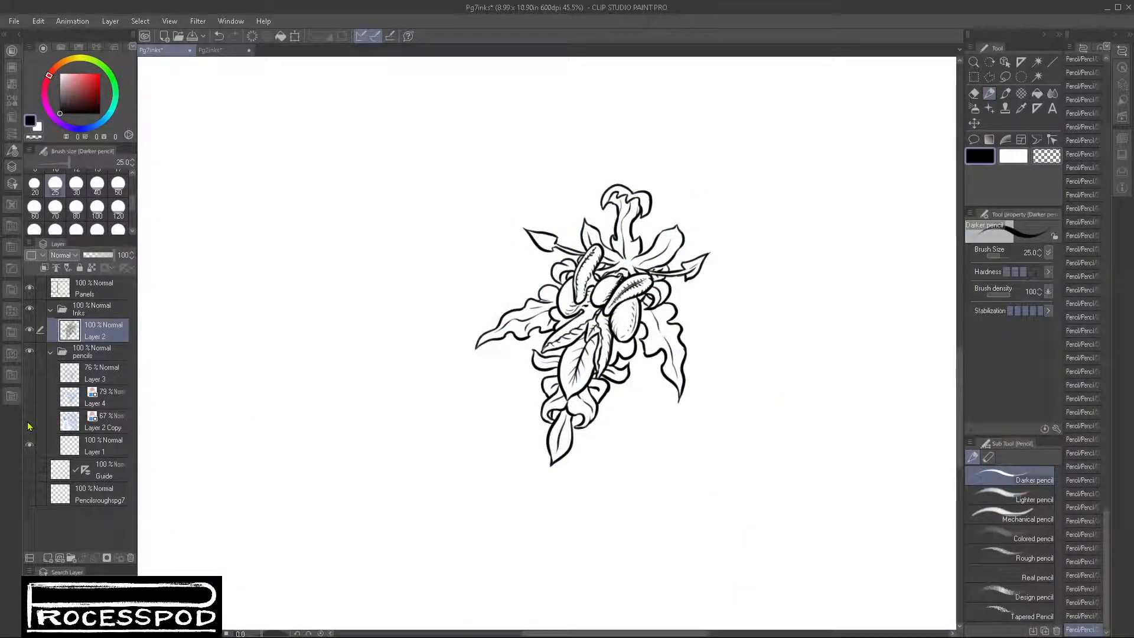
scroll(558, 251, up, 6)
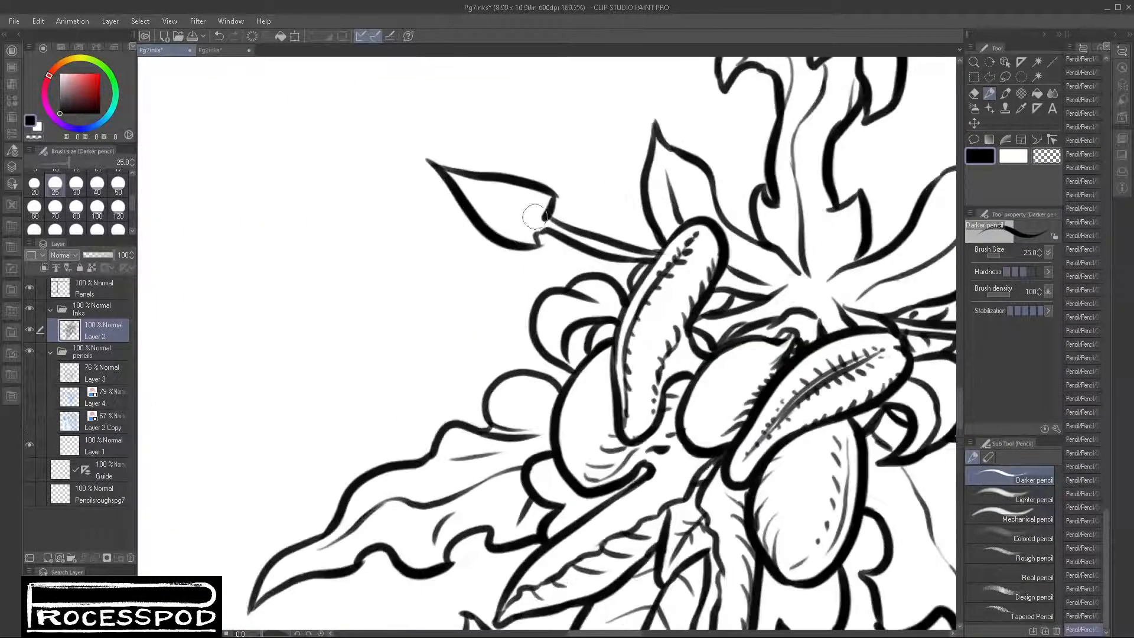
Step: Extend the thin stem's lines into the arrow-shaped tip at the cluster's upper left and clean up their edges
mouse_move(489, 210)
mouse_down()
mouse_move(538, 229)
mouse_move(565, 223)
mouse_move(534, 232)
mouse_move(581, 246)
mouse_up()
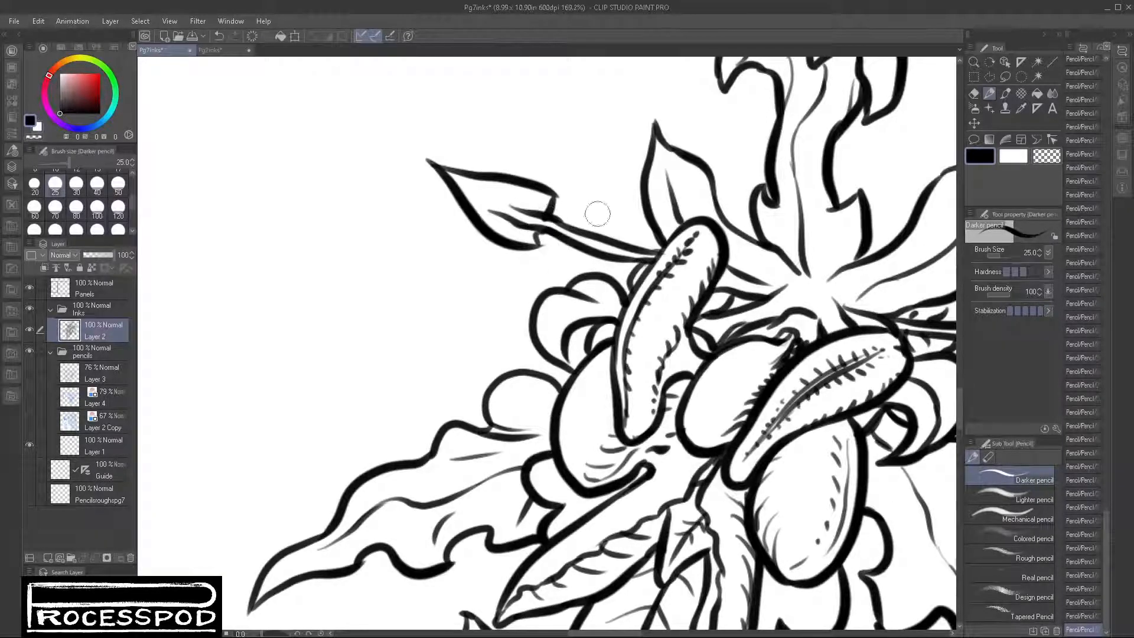
key(x)
mouse_move(511, 216)
mouse_down()
mouse_move(610, 253)
mouse_move(545, 217)
mouse_move(534, 232)
mouse_move(513, 221)
mouse_move(578, 247)
mouse_move(533, 211)
mouse_move(581, 231)
mouse_up()
key(x)
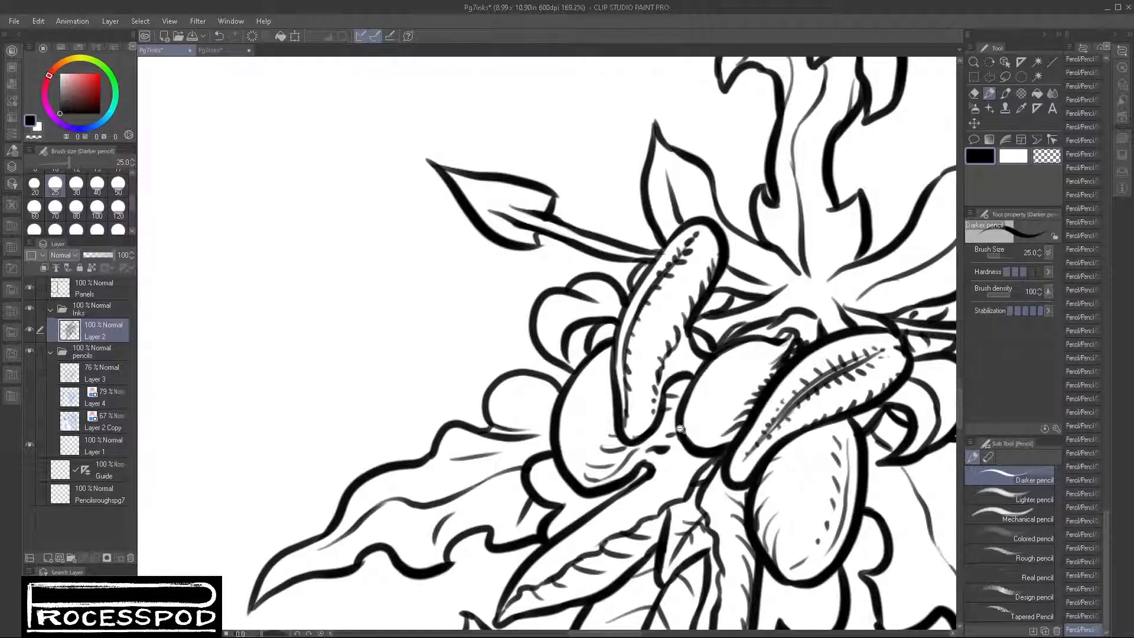
Step: Examine the inked plant cluster without its pencils, checking the arrow-shaped tips, thin stems and pods
drag(680, 429, 759, 490)
drag(875, 386, 883, 389)
drag(825, 347, 869, 324)
drag(236, 212, 290, 257)
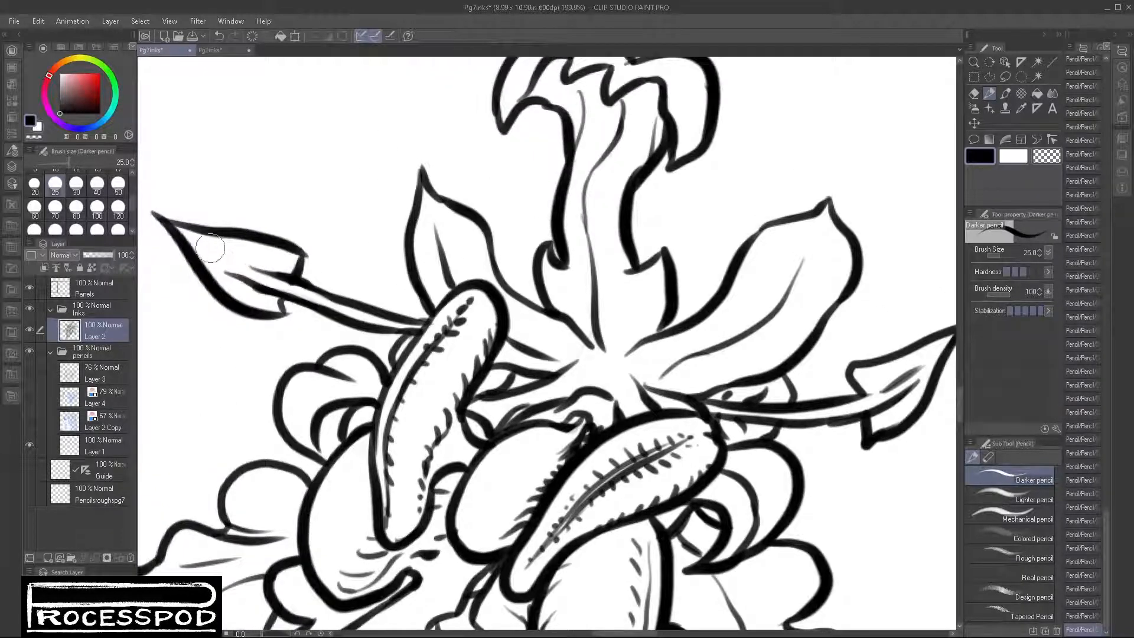
drag(207, 247, 300, 275)
key(ctrl+z)
scroll(844, 233, down, 3)
mouse_move(855, 383)
mouse_down()
mouse_move(794, 392)
mouse_move(833, 390)
mouse_up()
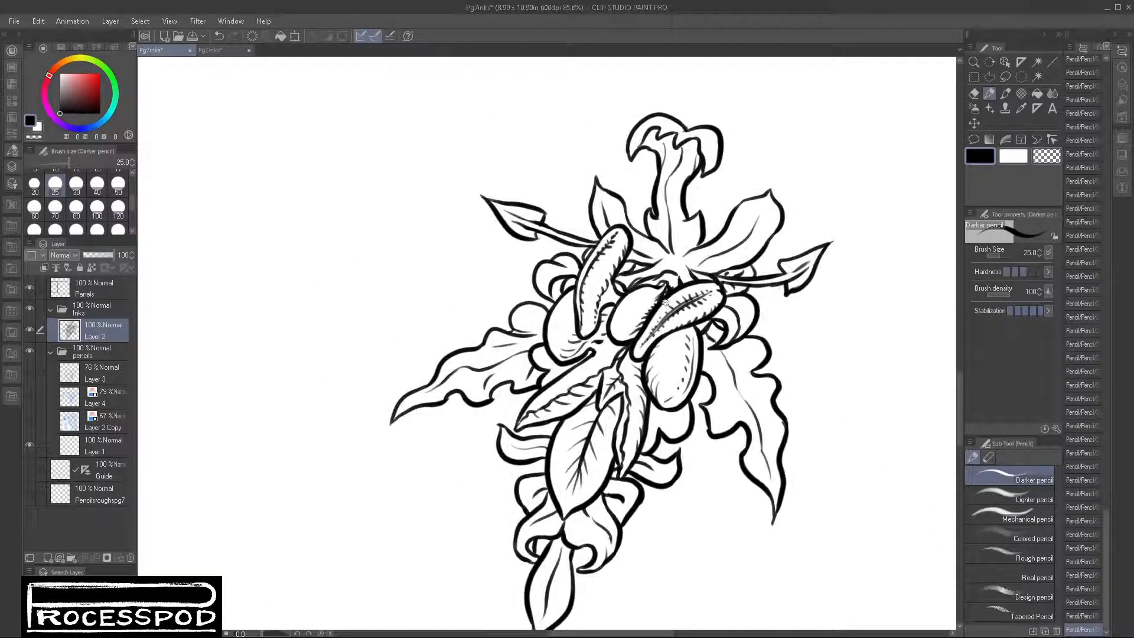
drag(517, 248, 573, 241)
drag(588, 190, 595, 220)
drag(620, 125, 608, 157)
drag(644, 194, 590, 195)
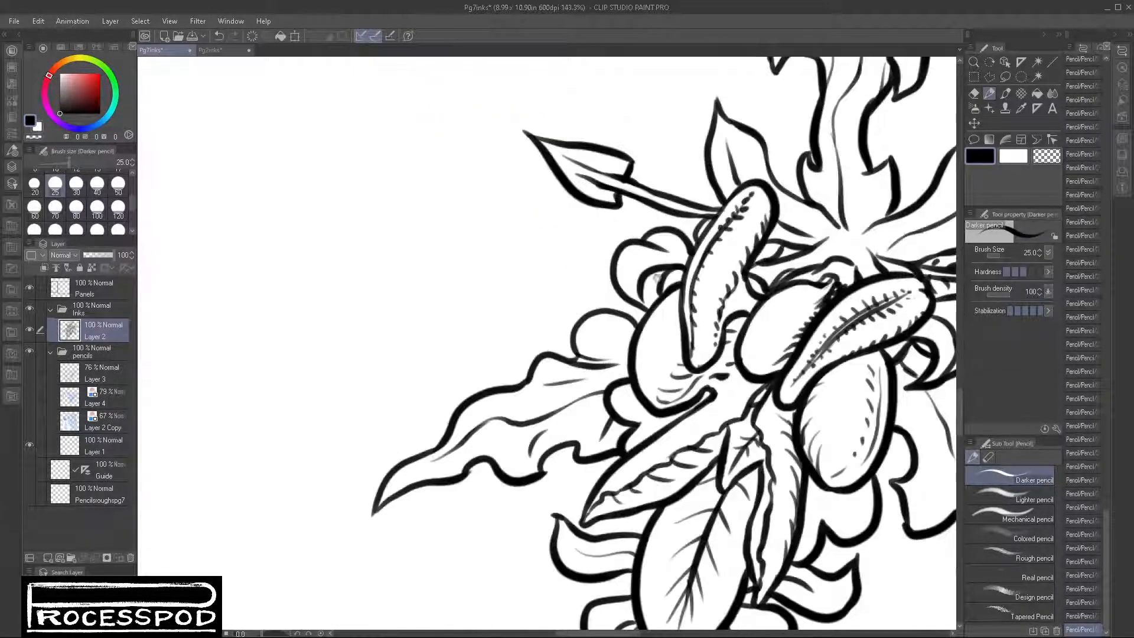
drag(815, 400, 650, 450)
drag(547, 280, 591, 281)
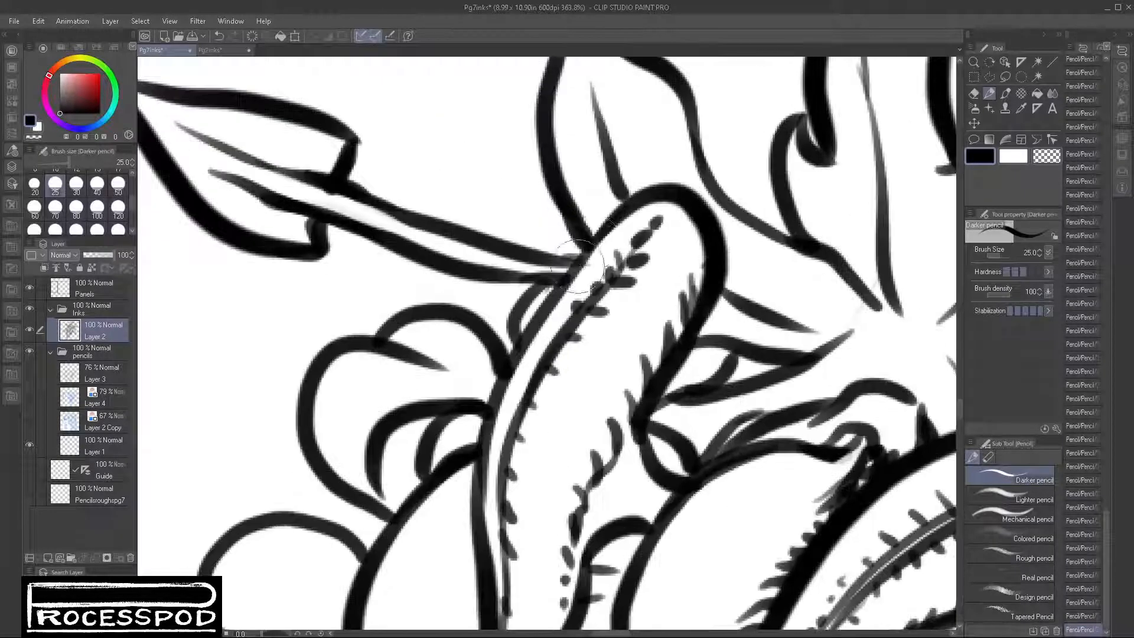
drag(789, 430, 703, 434)
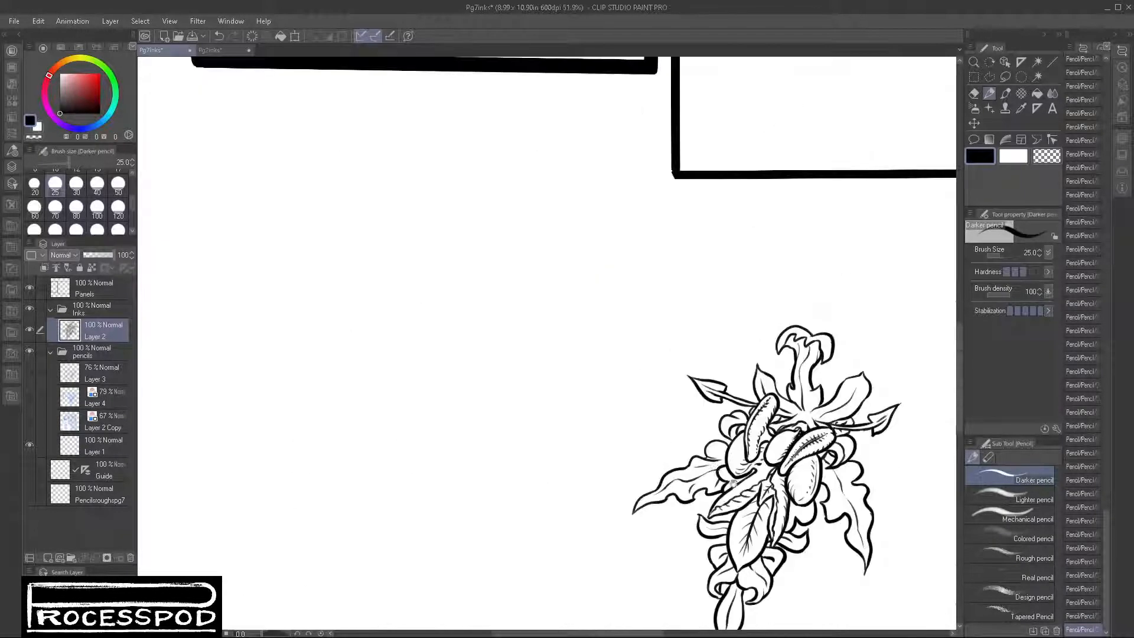
drag(834, 520, 666, 471)
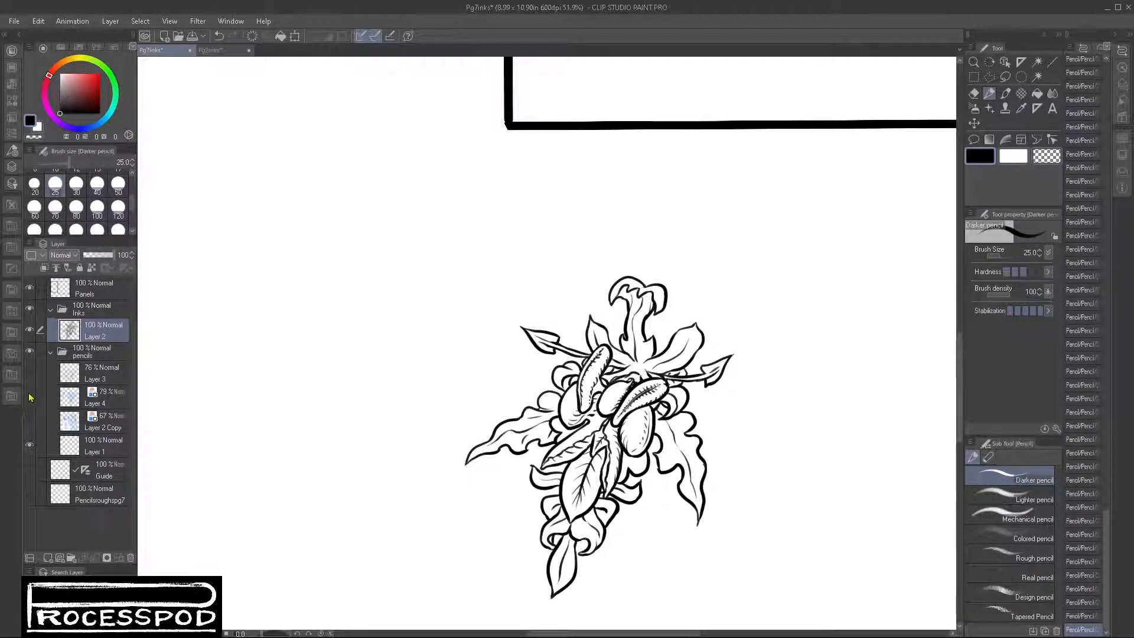
Step: Show the Layer 4 and Layer 2 Copy pencils again and ink both edges of the arching vine's first section behind the curled petal
drag(28, 390, 33, 426)
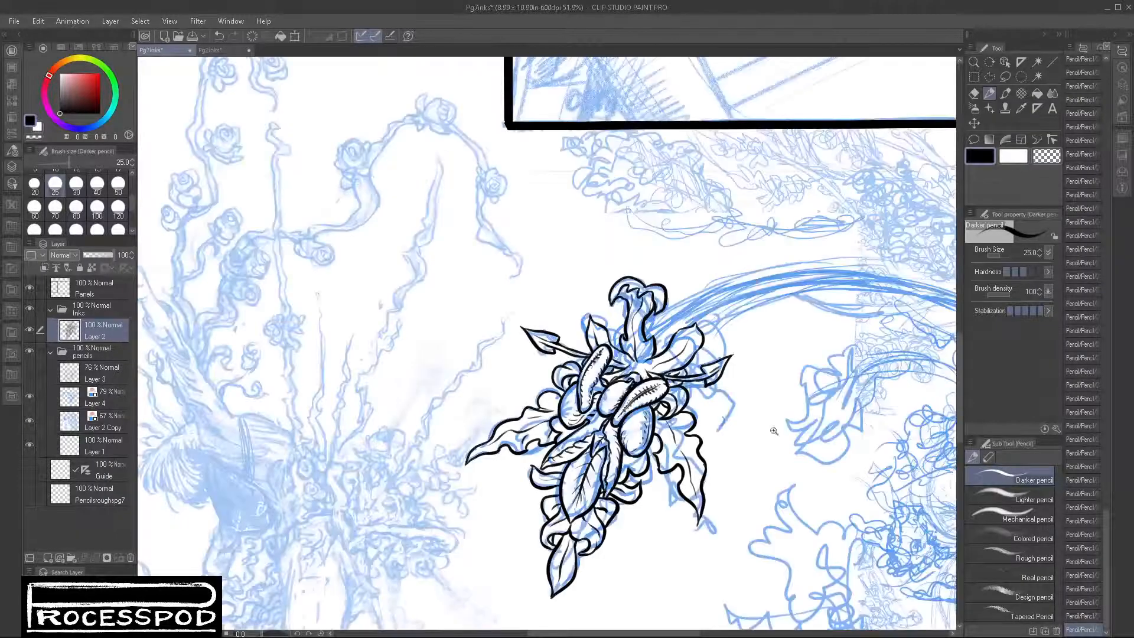
drag(716, 319, 719, 315)
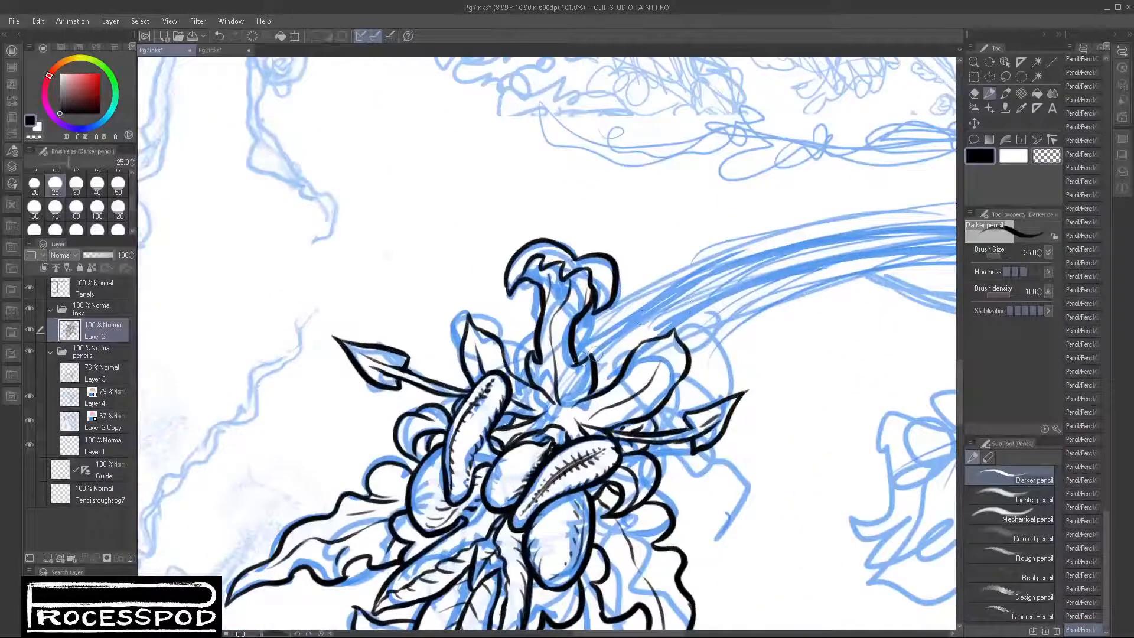
mouse_move(574, 360)
mouse_down()
mouse_move(730, 258)
mouse_move(801, 242)
mouse_move(818, 264)
mouse_move(757, 282)
mouse_move(679, 339)
mouse_up()
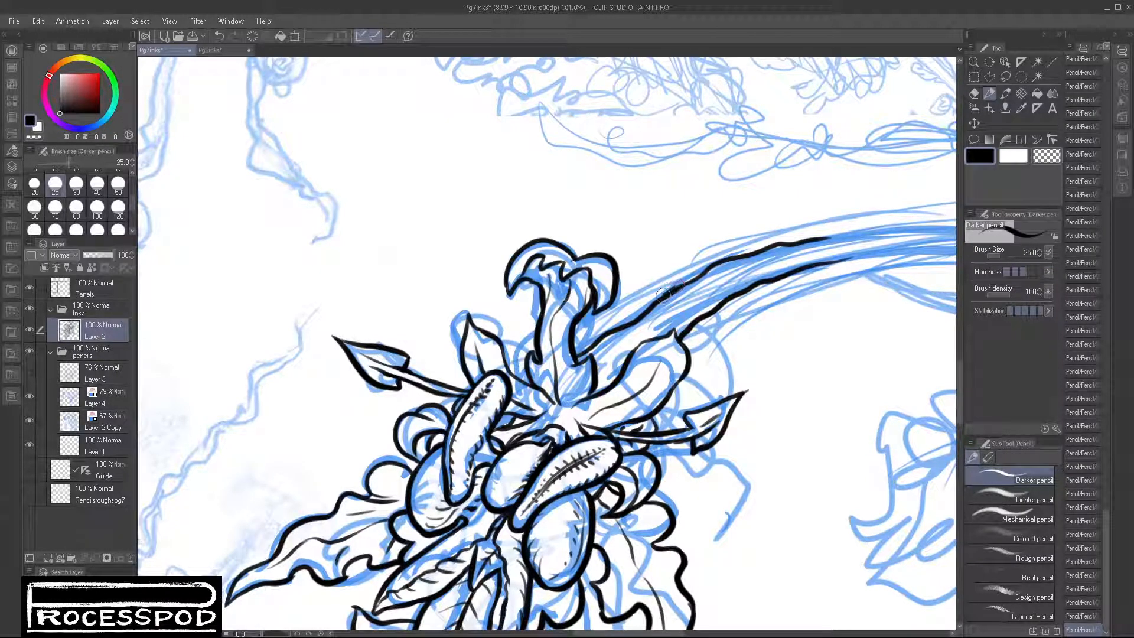
key(ctrl+z)
drag(686, 283, 708, 269)
drag(835, 327, 509, 354)
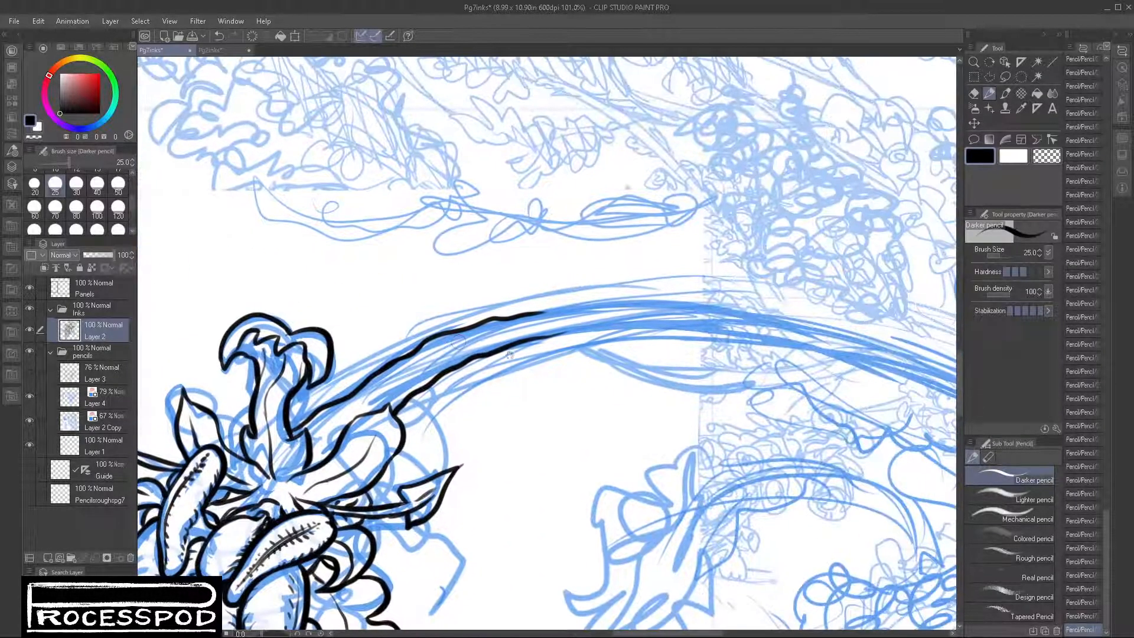
Step: Add short bark-like texture strokes inside the vine's first section and along its lower edge
mouse_move(437, 362)
mouse_down()
mouse_move(383, 397)
mouse_move(391, 383)
mouse_up()
mouse_move(438, 353)
mouse_down()
mouse_move(418, 361)
mouse_move(470, 344)
mouse_up()
mouse_move(364, 402)
mouse_down()
mouse_move(325, 411)
mouse_move(316, 446)
mouse_move(347, 418)
mouse_move(315, 455)
mouse_up()
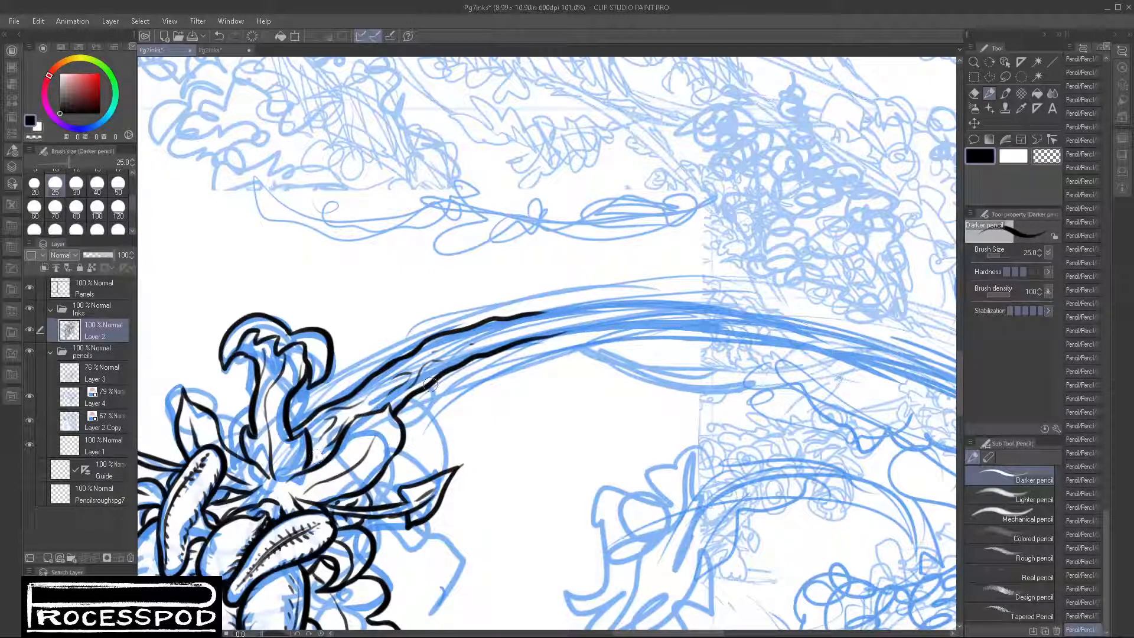
mouse_move(460, 356)
mouse_down()
mouse_move(449, 365)
mouse_move(503, 338)
mouse_move(612, 324)
mouse_up()
ctrl+alt+click(663, 392)
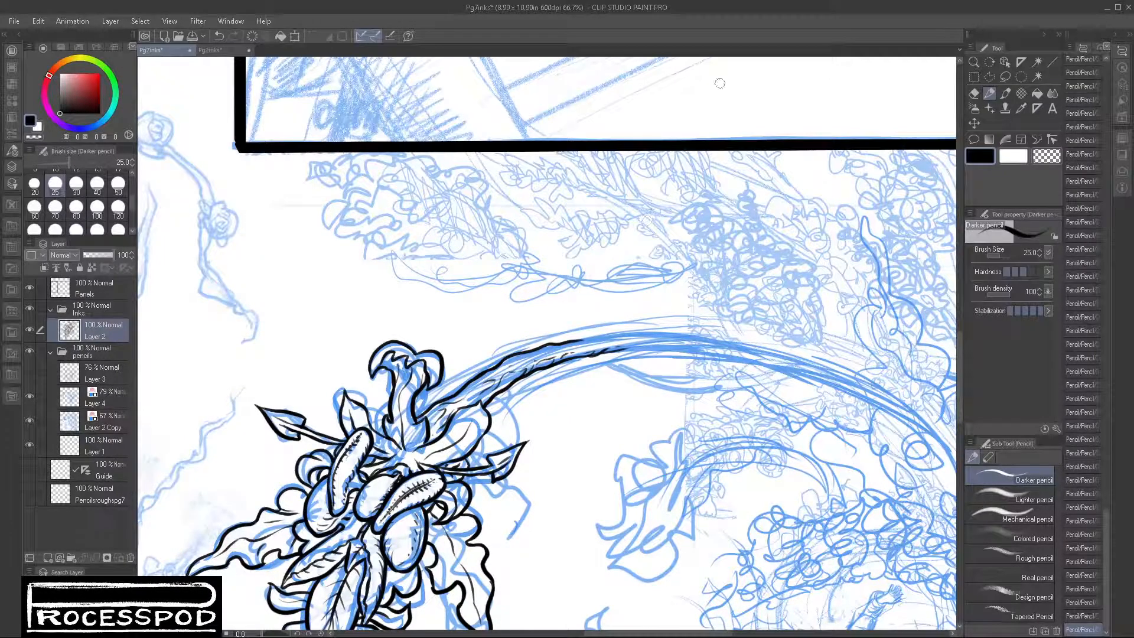
Step: Continue the vine's upper and lower outlines over the crest of the arch and down its far side
ctrl+drag(603, 360, 584, 402)
drag(586, 402, 564, 336)
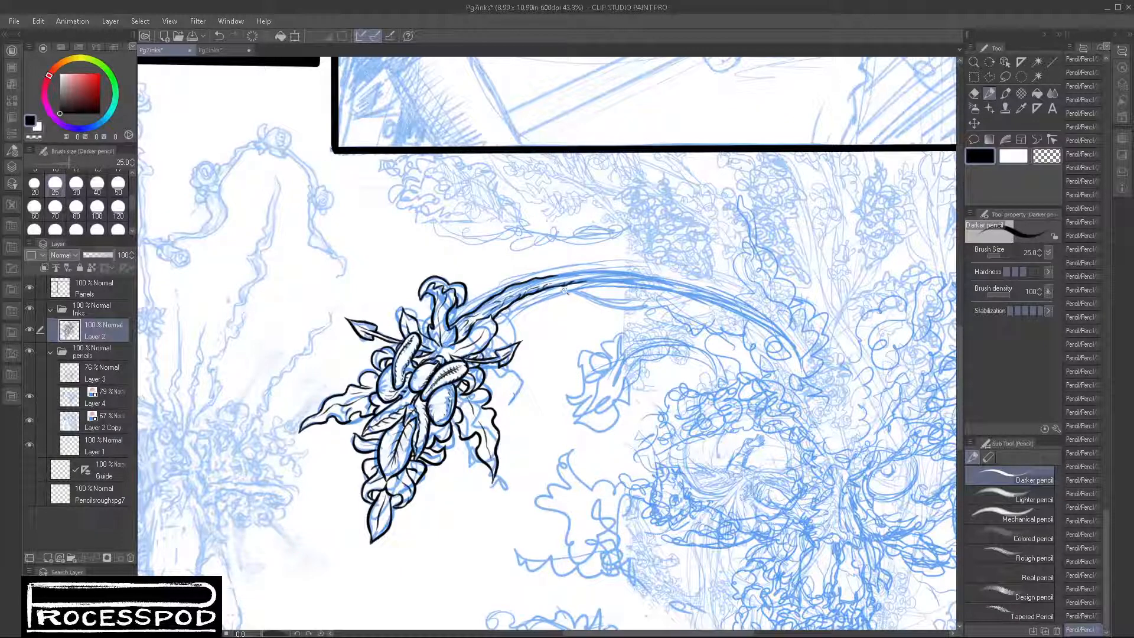
scroll(564, 291, up, 4)
drag(533, 255, 686, 248)
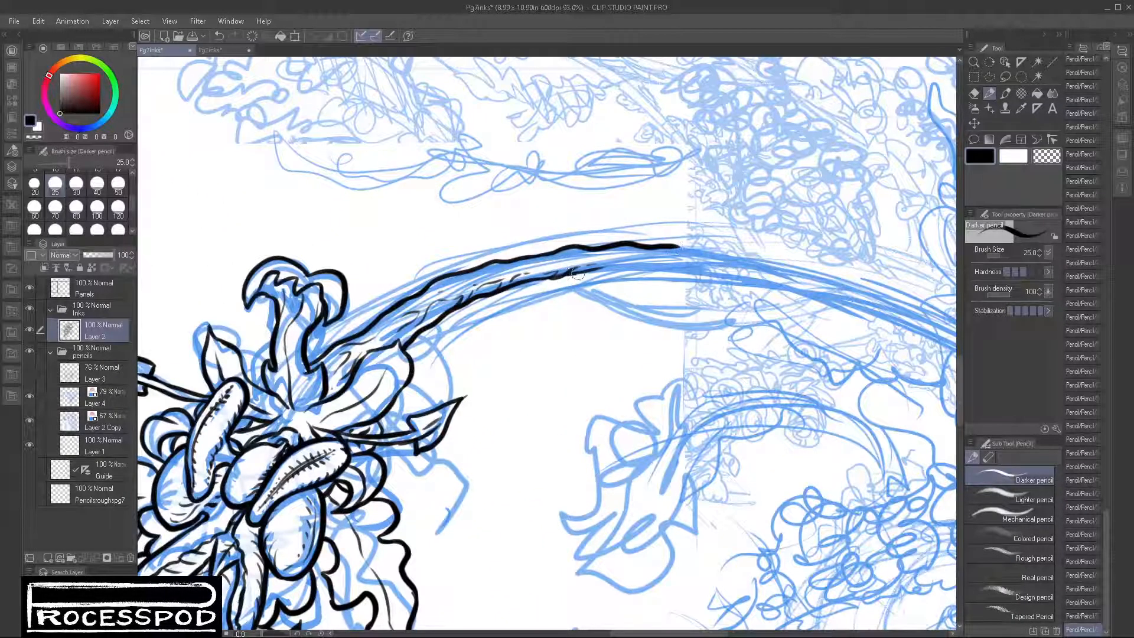
mouse_move(576, 273)
mouse_down()
mouse_move(734, 276)
mouse_move(864, 306)
mouse_up()
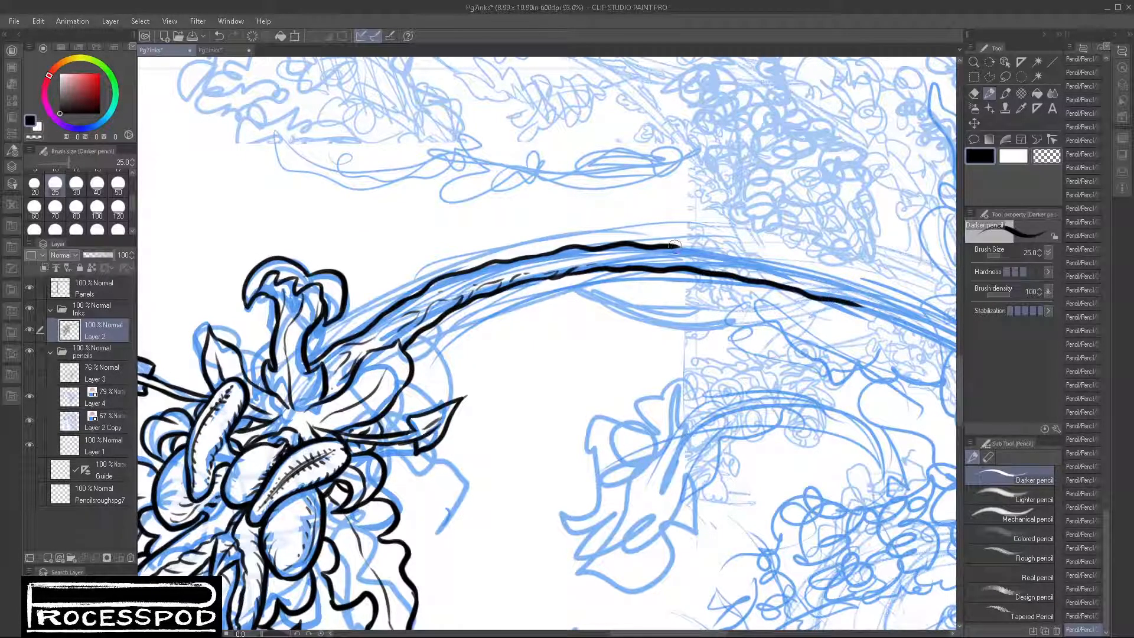
drag(673, 247, 902, 294)
Step: Rotate the canvas and ink the vine's remaining two outlines to its far end among the foliage
drag(901, 362, 722, 361)
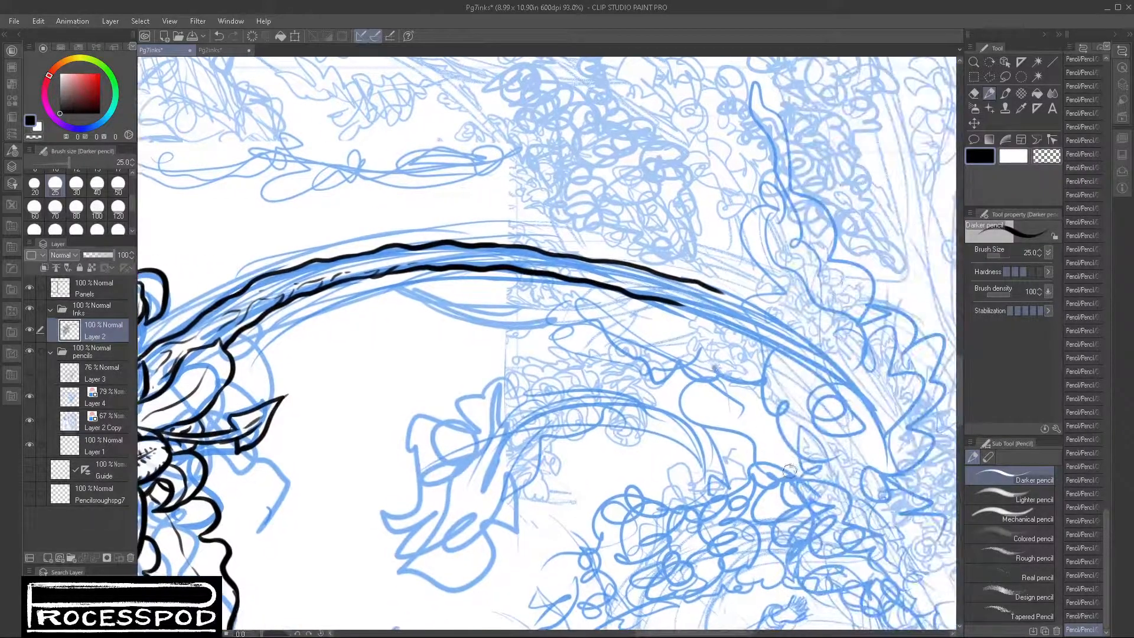
drag(790, 472, 791, 223)
drag(704, 173, 509, 361)
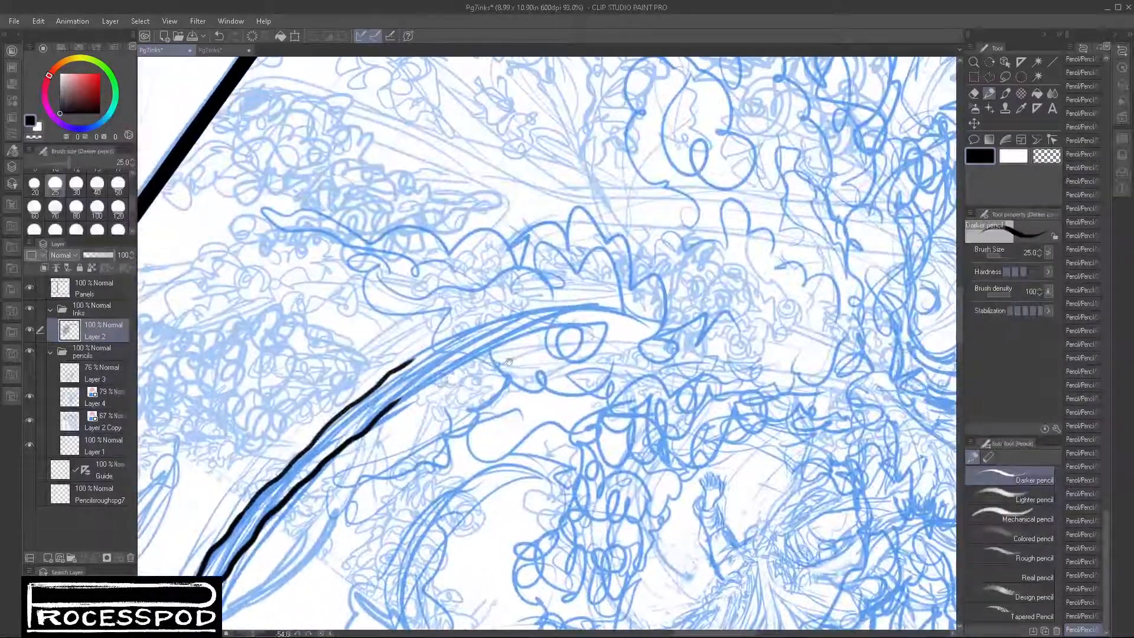
scroll(738, 435, down, 5)
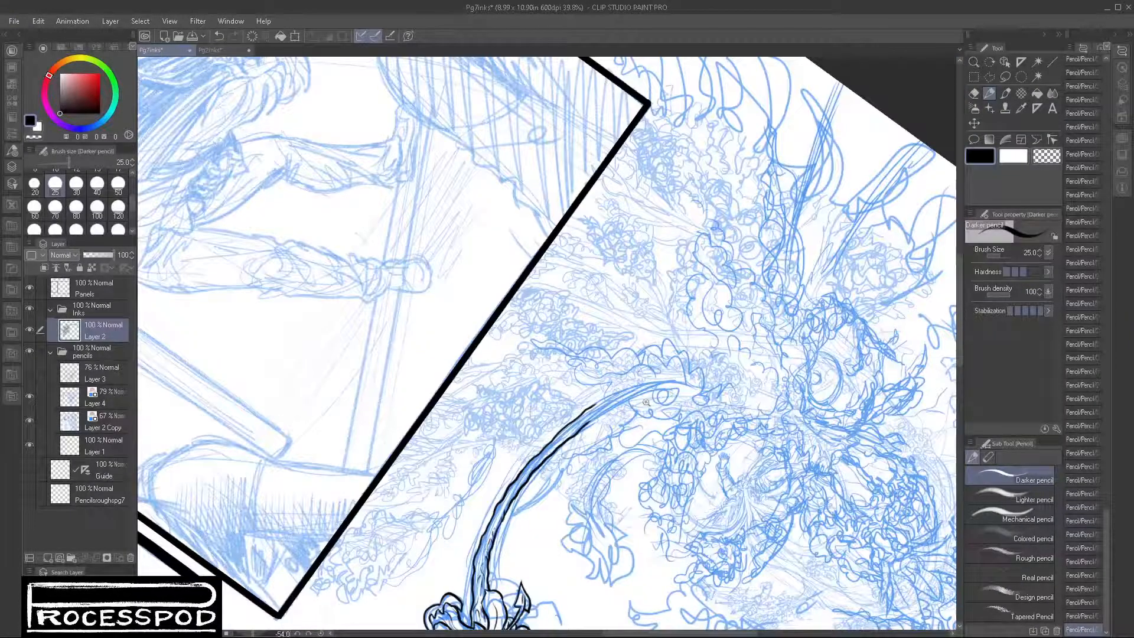
scroll(615, 404, up, 6)
mouse_move(546, 452)
mouse_down()
mouse_move(661, 391)
mouse_move(791, 369)
mouse_up()
mouse_move(541, 420)
mouse_down()
mouse_move(707, 351)
mouse_move(800, 352)
mouse_up()
scroll(886, 384, down, 7)
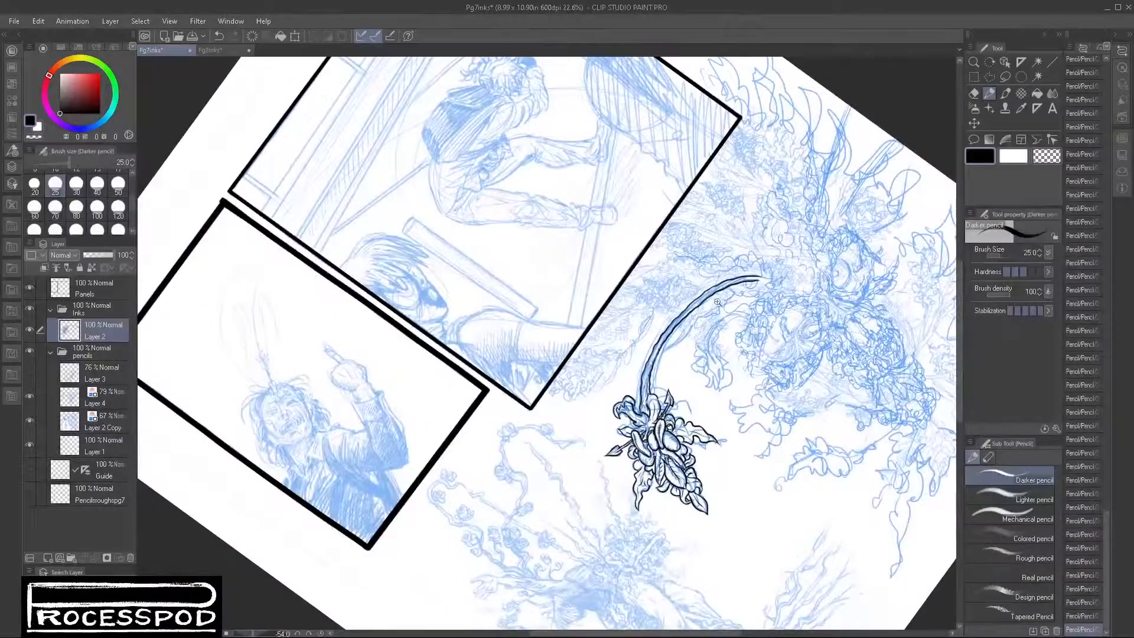
Step: Erase the upper outline of the vine's far half and redraw it closer to the lower one, tapering toward the end
scroll(717, 302, up, 4)
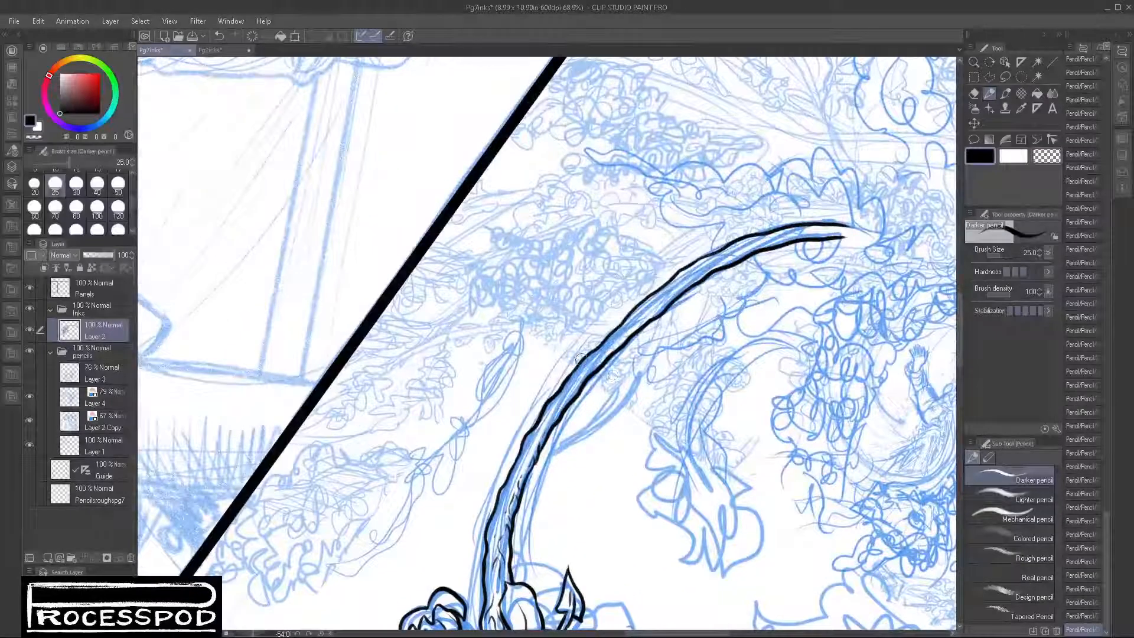
mouse_move(580, 359)
mouse_down()
mouse_move(662, 282)
mouse_move(786, 227)
mouse_move(868, 222)
mouse_move(897, 234)
mouse_up()
drag(591, 351, 668, 289)
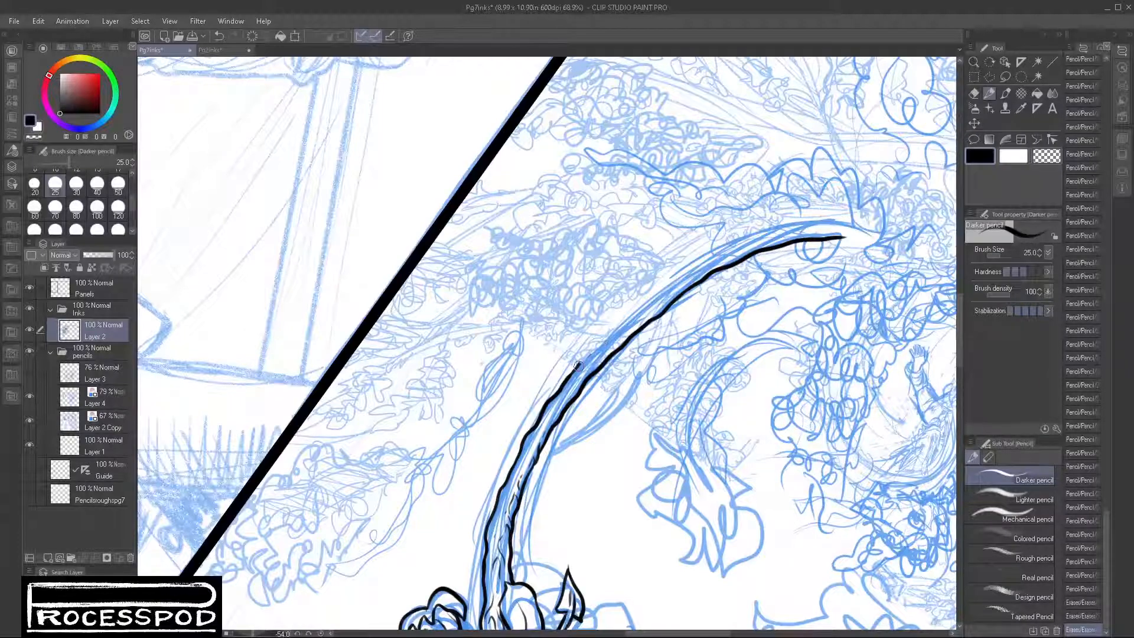
mouse_move(578, 366)
mouse_down()
mouse_move(709, 261)
mouse_move(844, 227)
mouse_up()
key(ctrl+z)
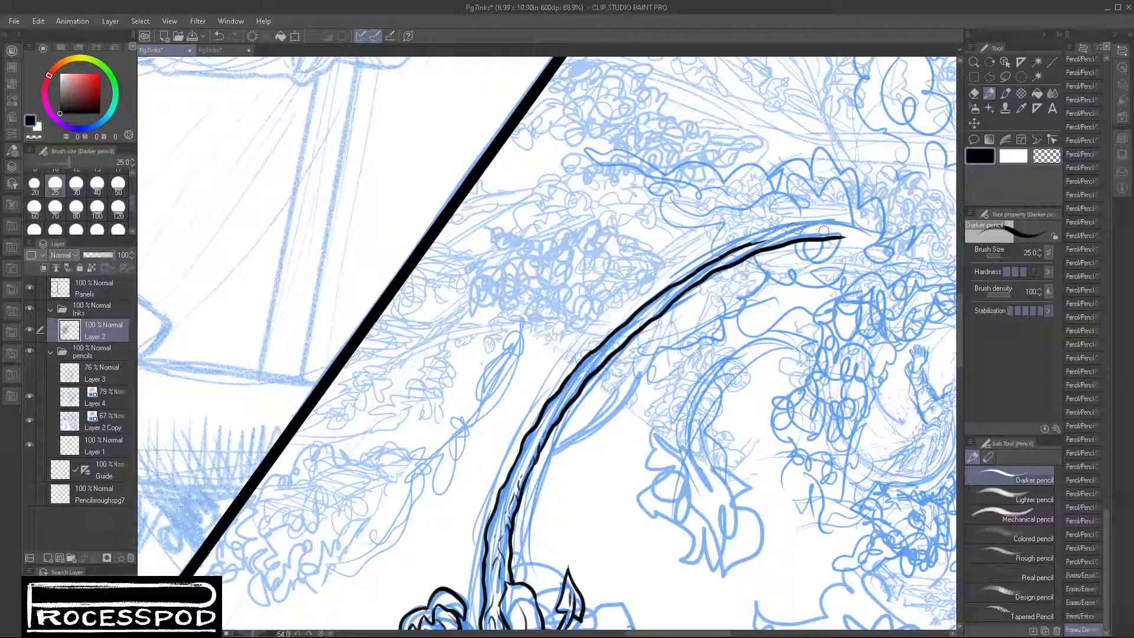
mouse_move(772, 237)
mouse_down()
mouse_move(828, 229)
mouse_move(873, 238)
mouse_up()
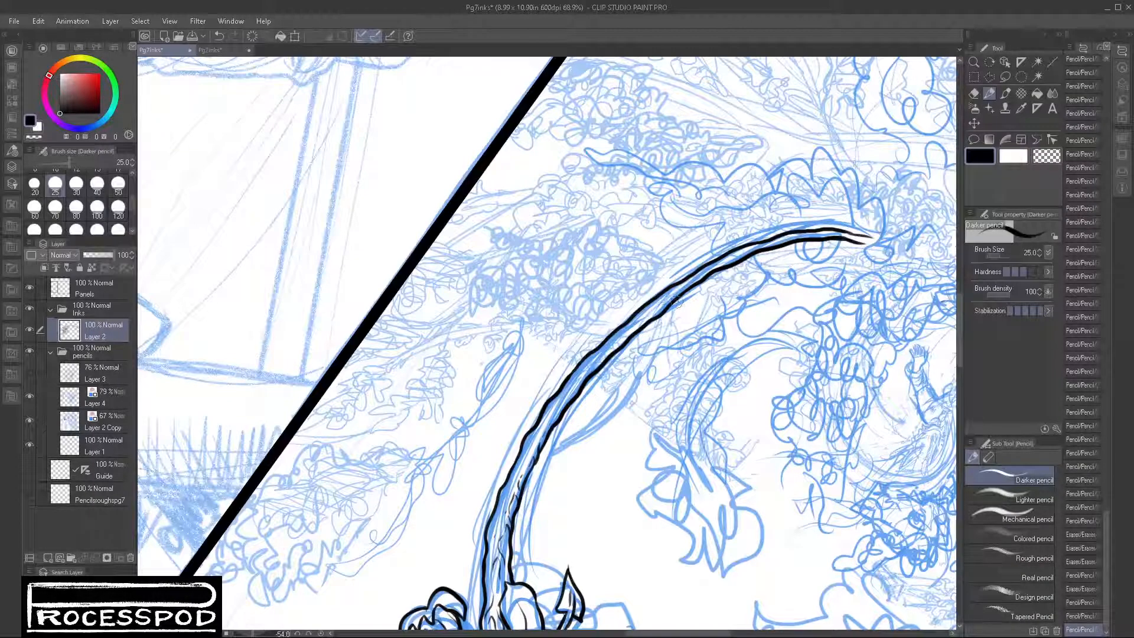
Step: Thicken parts of the outlines along the vine's middle section to vary the line weight
drag(650, 320, 639, 331)
mouse_move(662, 292)
mouse_down()
mouse_move(638, 306)
mouse_move(666, 287)
mouse_move(624, 322)
mouse_move(684, 285)
mouse_up()
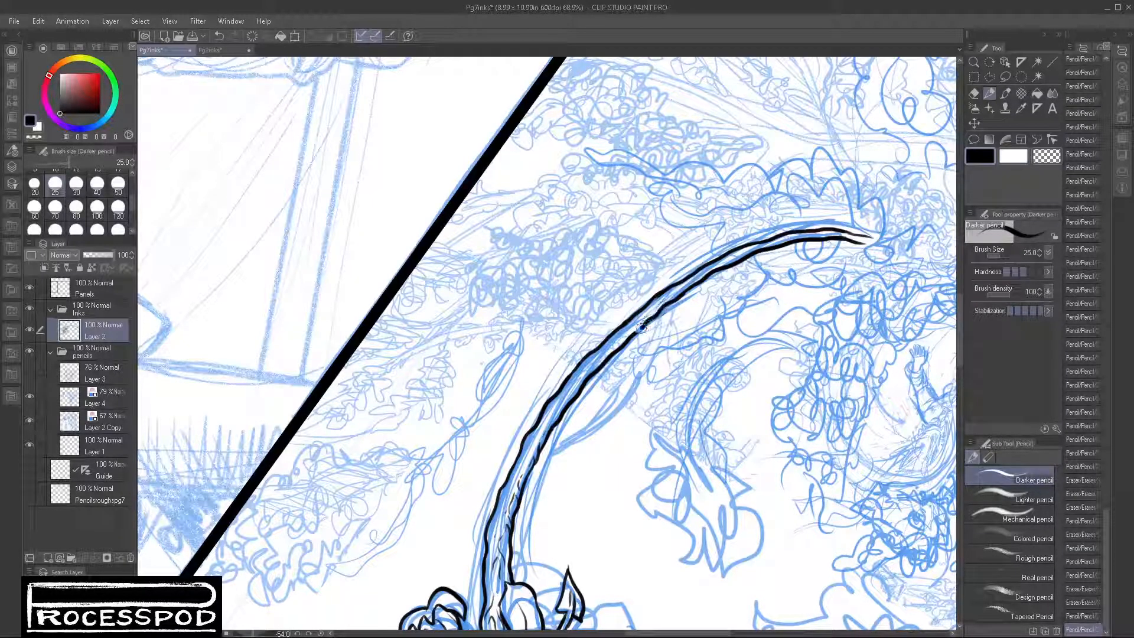
drag(642, 328, 628, 340)
mouse_move(688, 293)
mouse_down()
mouse_move(656, 301)
mouse_move(682, 276)
mouse_move(635, 306)
mouse_up()
scroll(661, 300, up, 8)
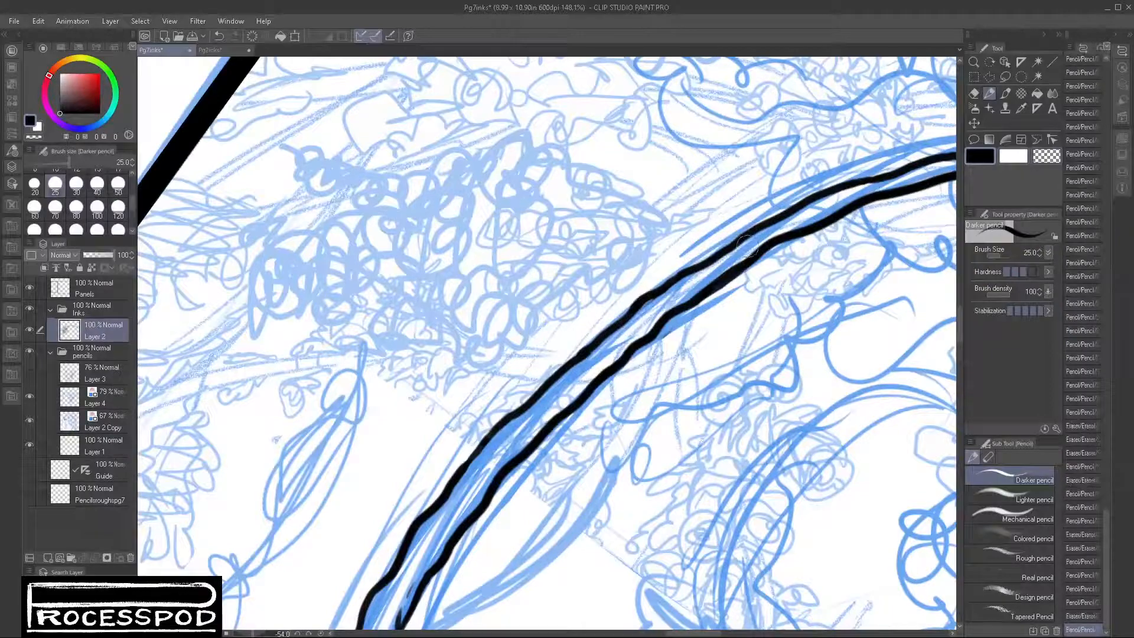
drag(750, 246, 696, 288)
drag(665, 368, 644, 382)
Step: Thicken the vine's outer outline near the flower and refine the short texture lines inside its base
drag(633, 465, 631, 318)
scroll(496, 383, up, 8)
mouse_move(546, 244)
mouse_down()
mouse_move(506, 311)
mouse_move(423, 505)
mouse_move(568, 237)
mouse_move(543, 313)
mouse_move(538, 585)
mouse_up()
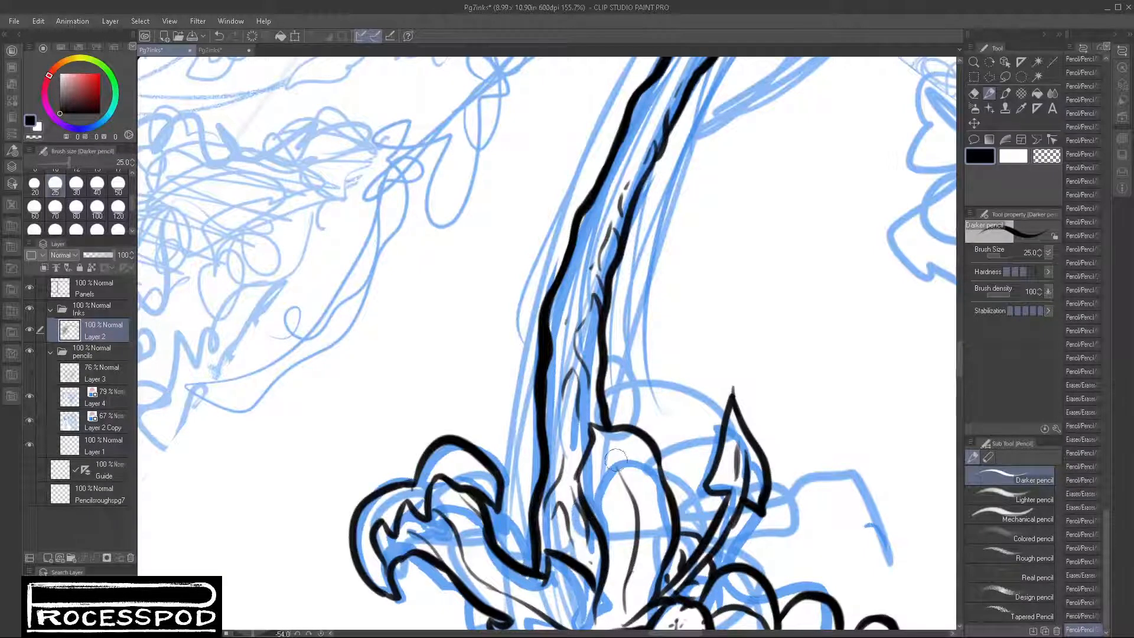
drag(576, 466, 578, 511)
key(ctrl+z)
mouse_move(592, 426)
mouse_down()
mouse_move(573, 484)
mouse_move(588, 529)
mouse_up()
key(ctrl+z)
mouse_move(591, 434)
mouse_down()
mouse_move(579, 460)
mouse_move(588, 513)
mouse_up()
Step: Touch up the edge of the petal beside the vine's base and sharpen the point of the neighbouring arrow-shaped tip
drag(660, 460, 674, 511)
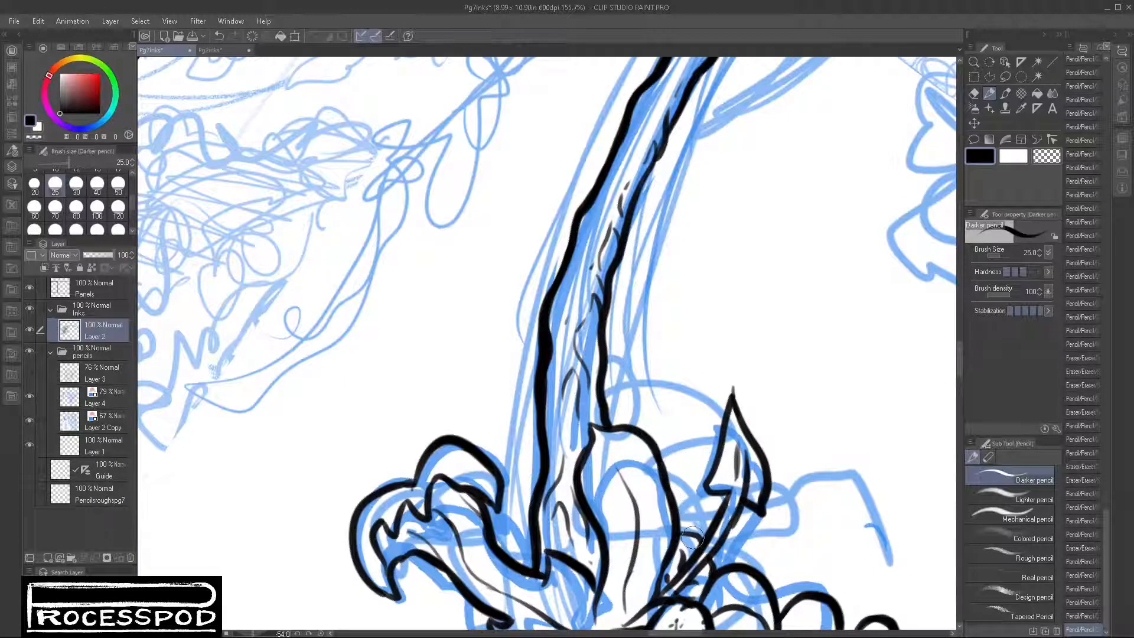
drag(731, 382, 725, 422)
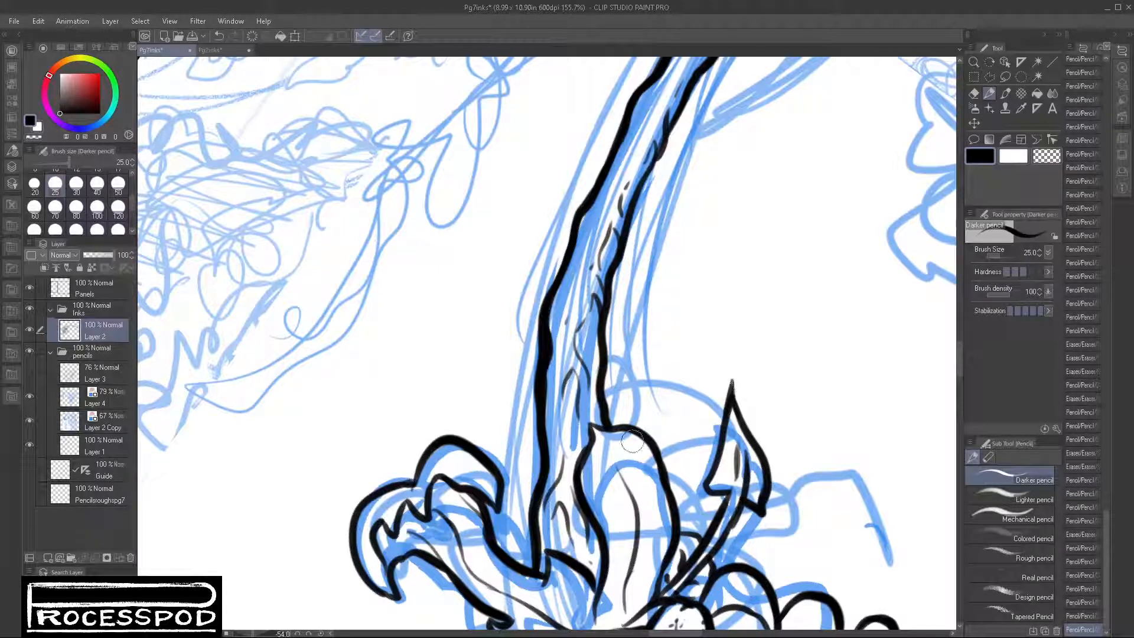
drag(681, 573, 709, 395)
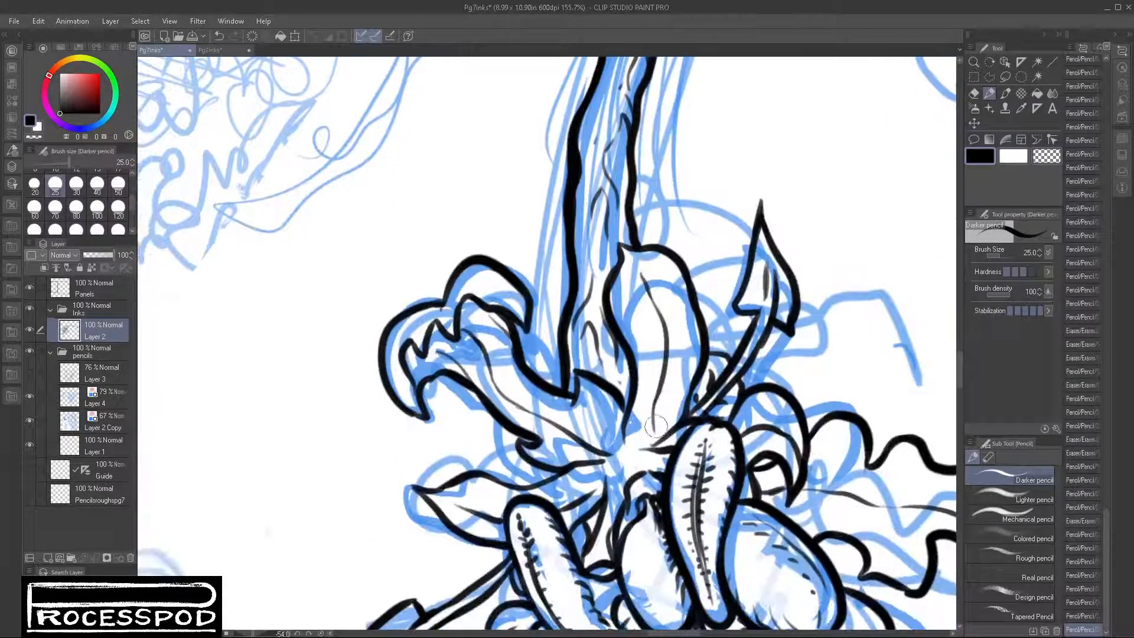
drag(652, 435, 642, 460)
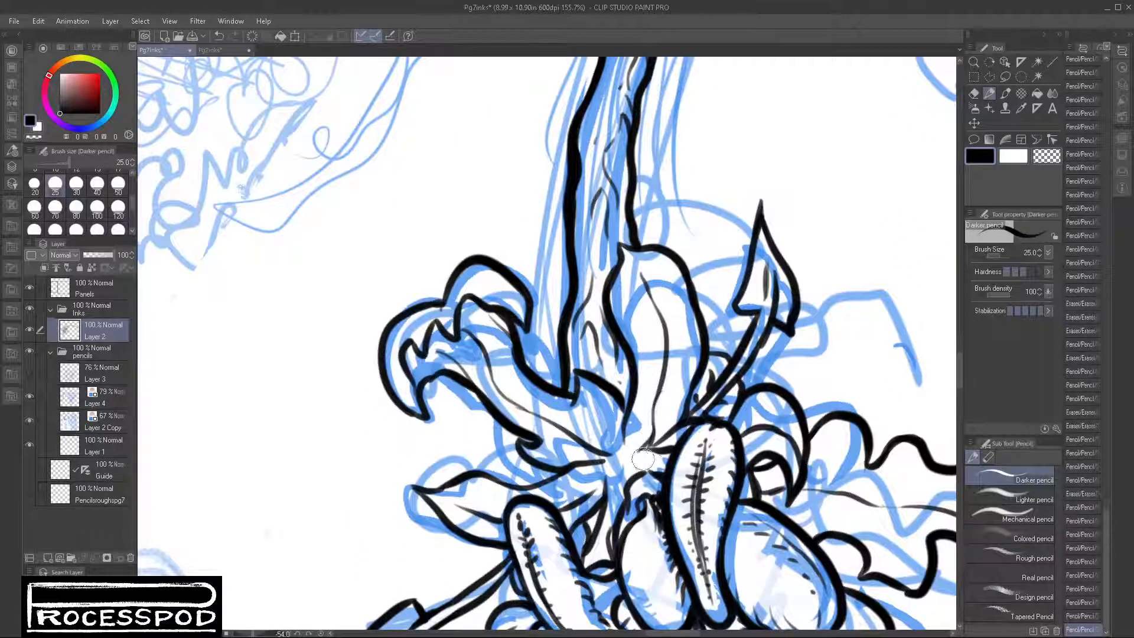
key(ctrl+z)
key(ctrl+z)
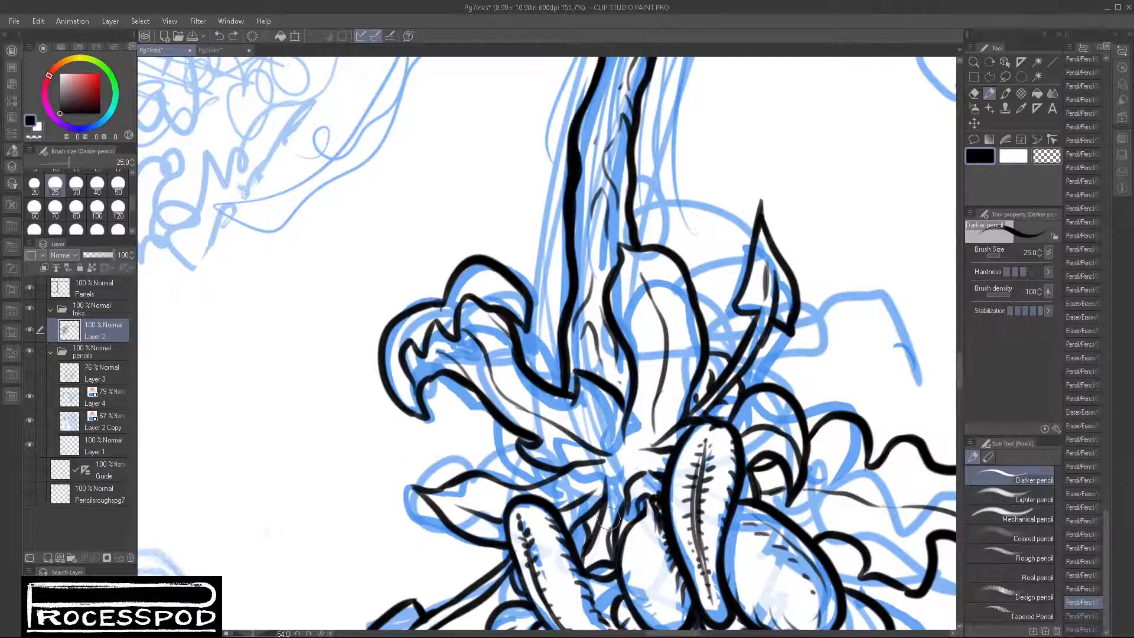
Step: Scale the inked flower and vine on Layer 2 down to 96% and apply the transformation
scroll(718, 497, down, 4)
drag(865, 564, 679, 523)
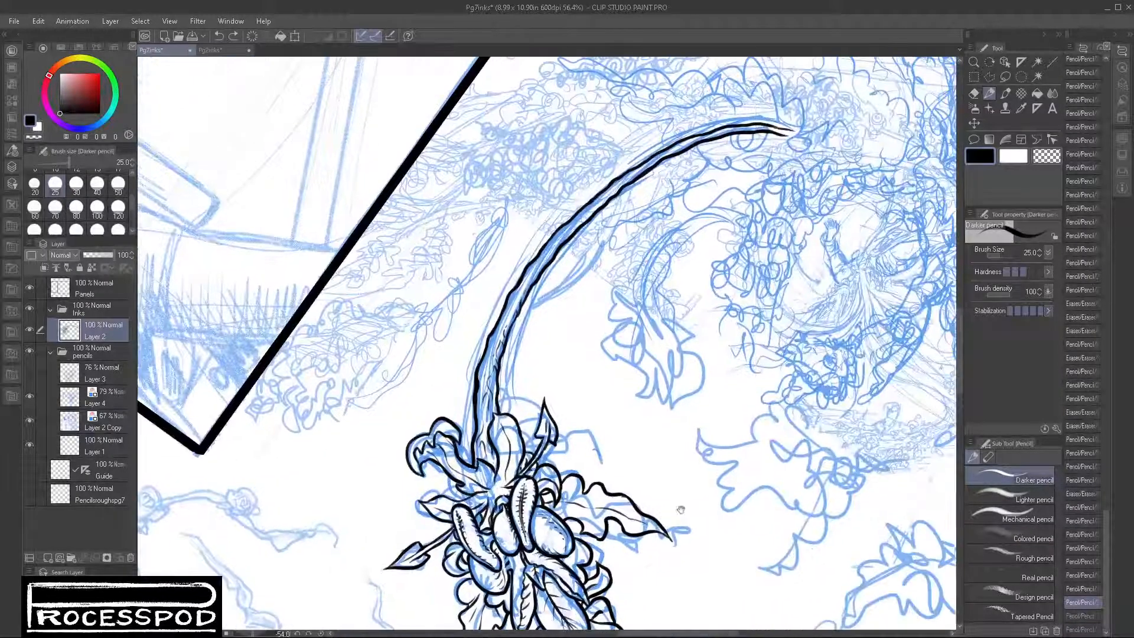
scroll(680, 524, down, 3)
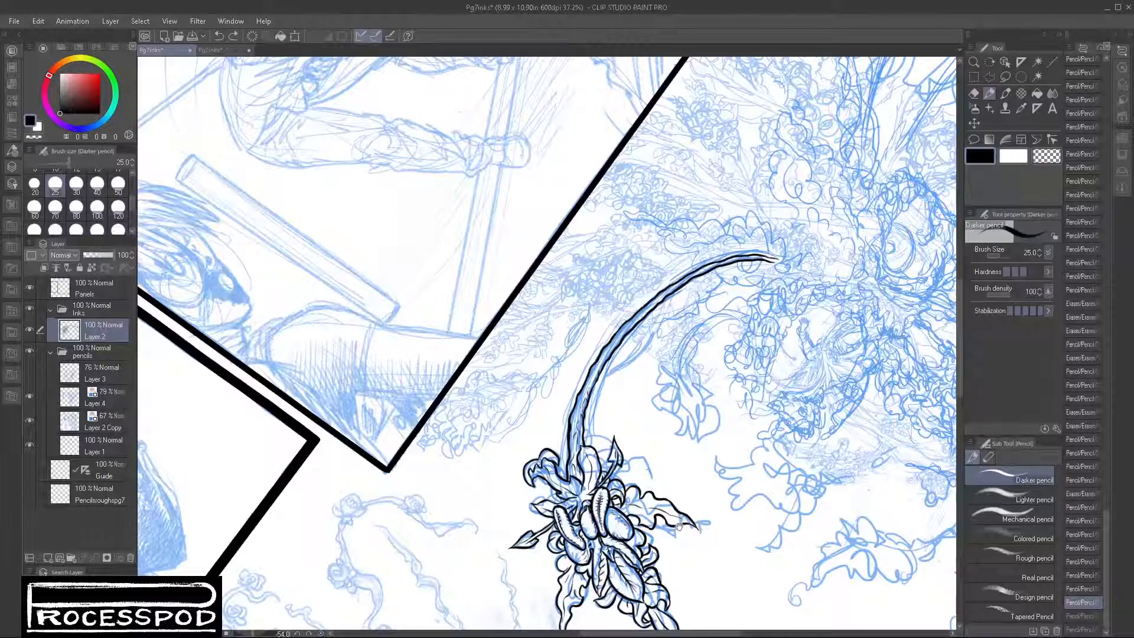
scroll(684, 535, down, 2)
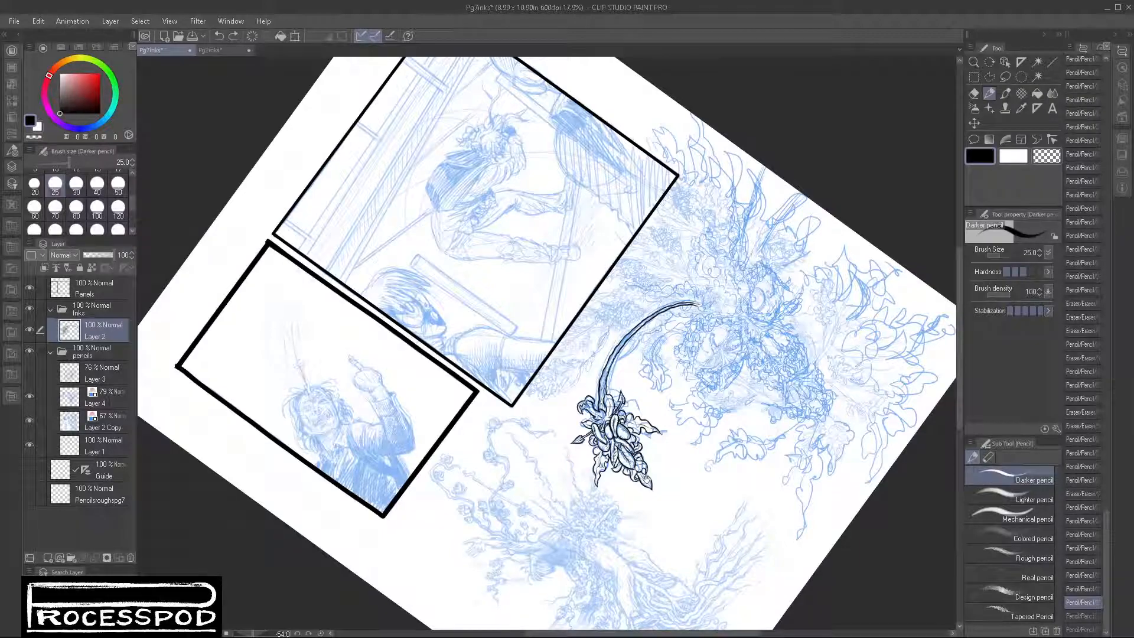
scroll(647, 480, up, 5)
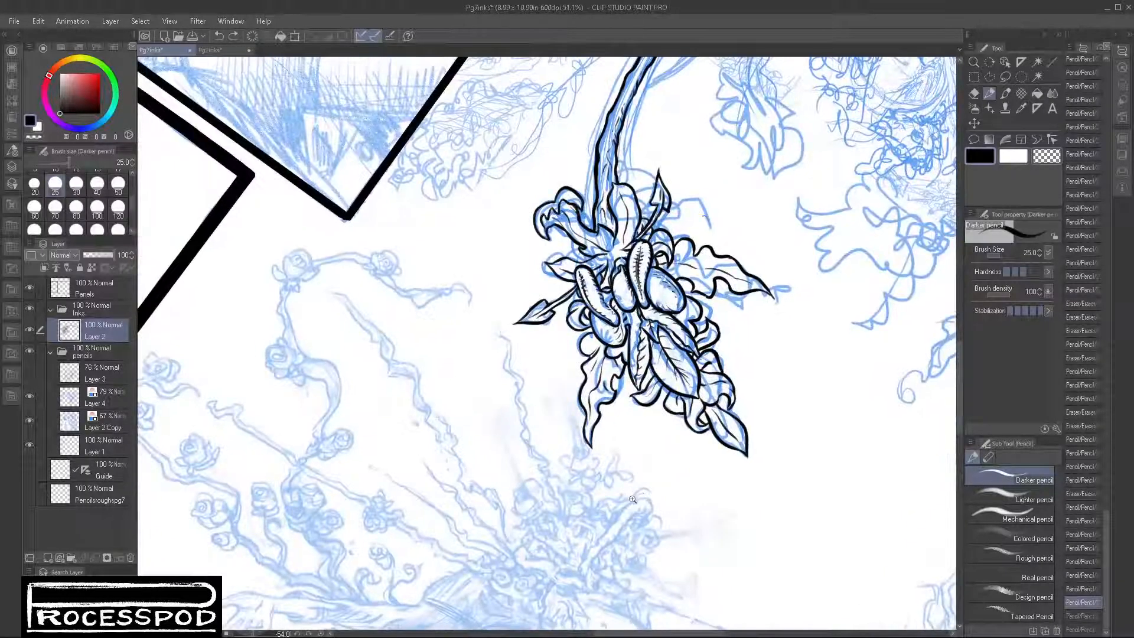
scroll(633, 499, down, 3)
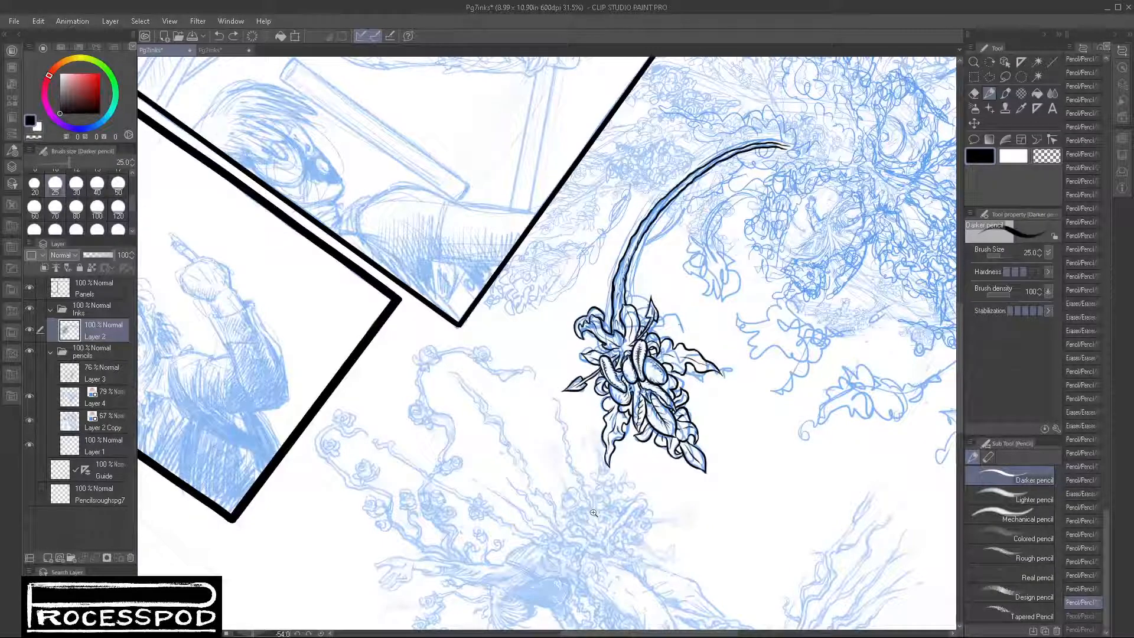
key(ctrl+t)
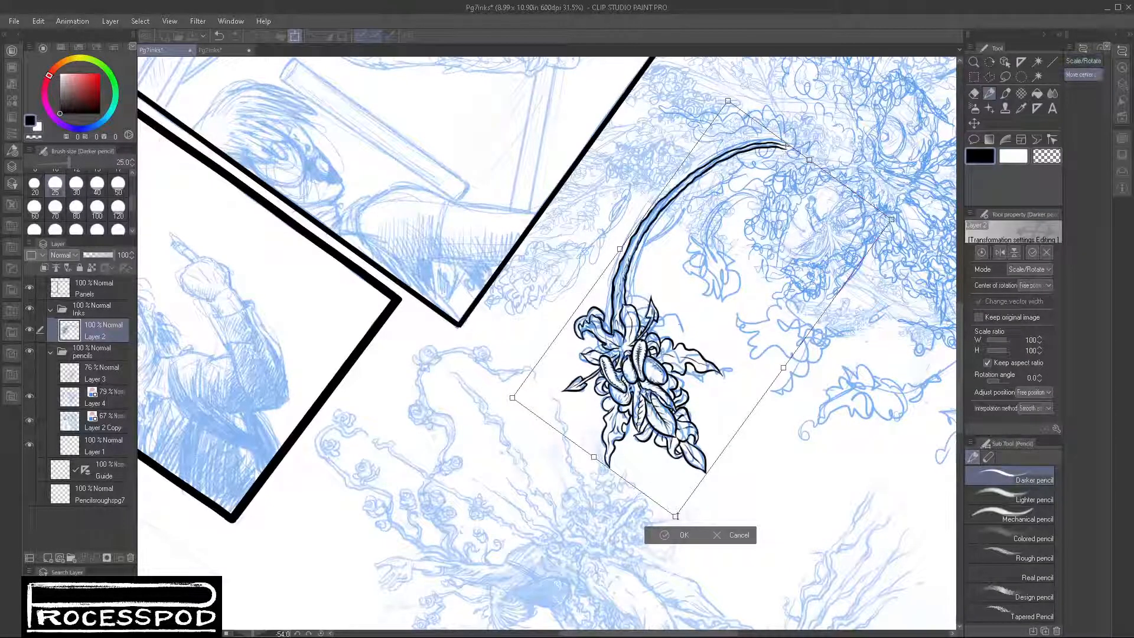
drag(675, 516, 679, 501)
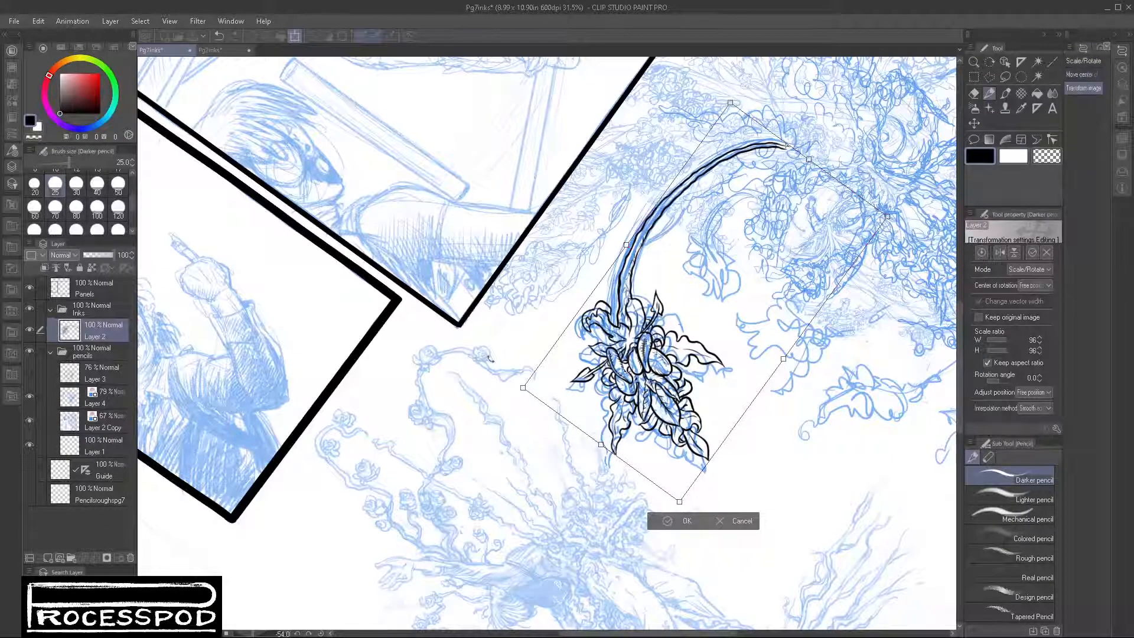
key(Return)
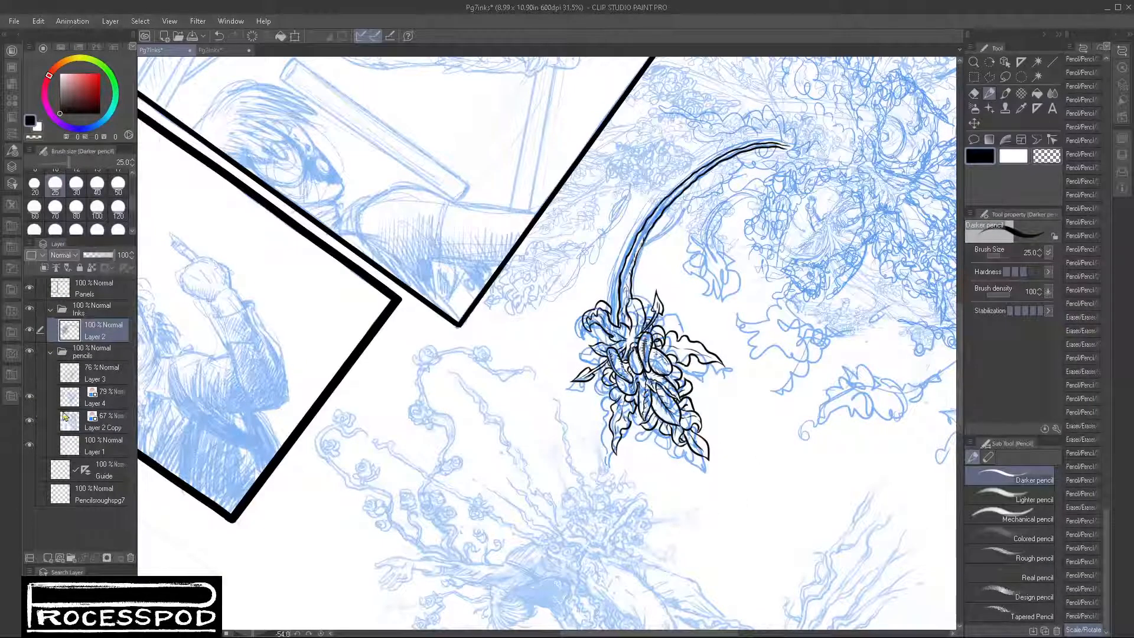
Step: Lasso the blue sketch around the inked vine and flower on Layer 4, trim the selection to that shape, and delete its contents
click(103, 399)
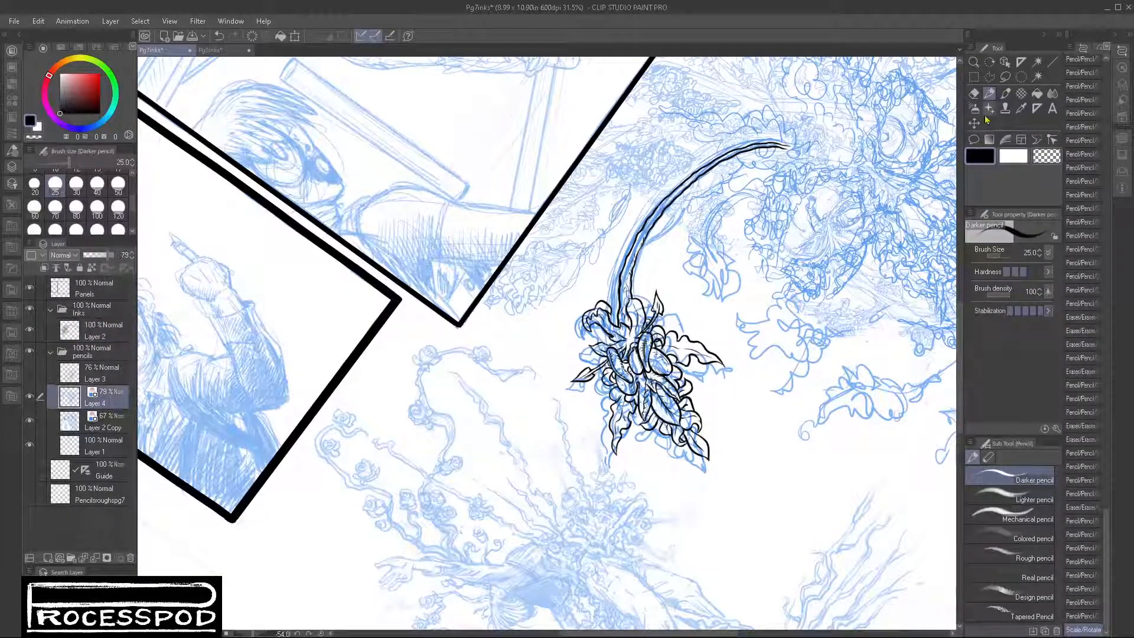
click(1005, 77)
mouse_move(792, 157)
mouse_down()
mouse_move(661, 193)
mouse_move(594, 285)
mouse_move(582, 444)
mouse_move(657, 510)
mouse_move(750, 433)
mouse_move(710, 323)
mouse_up()
mouse_move(625, 249)
mouse_down()
mouse_move(560, 345)
mouse_move(603, 395)
mouse_up()
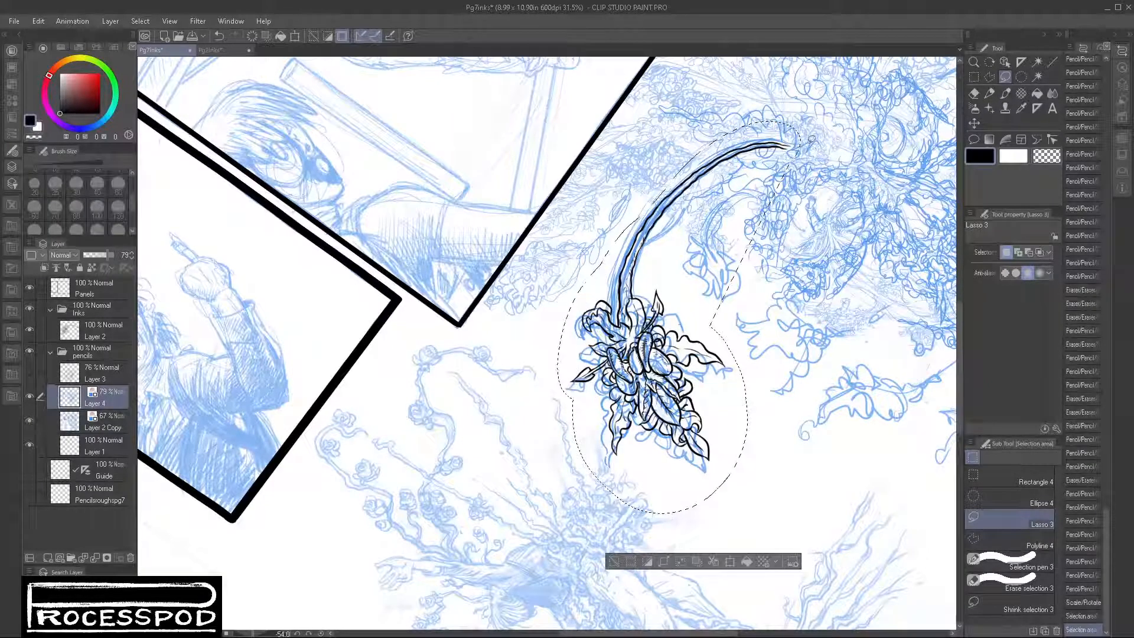
drag(727, 144, 702, 125)
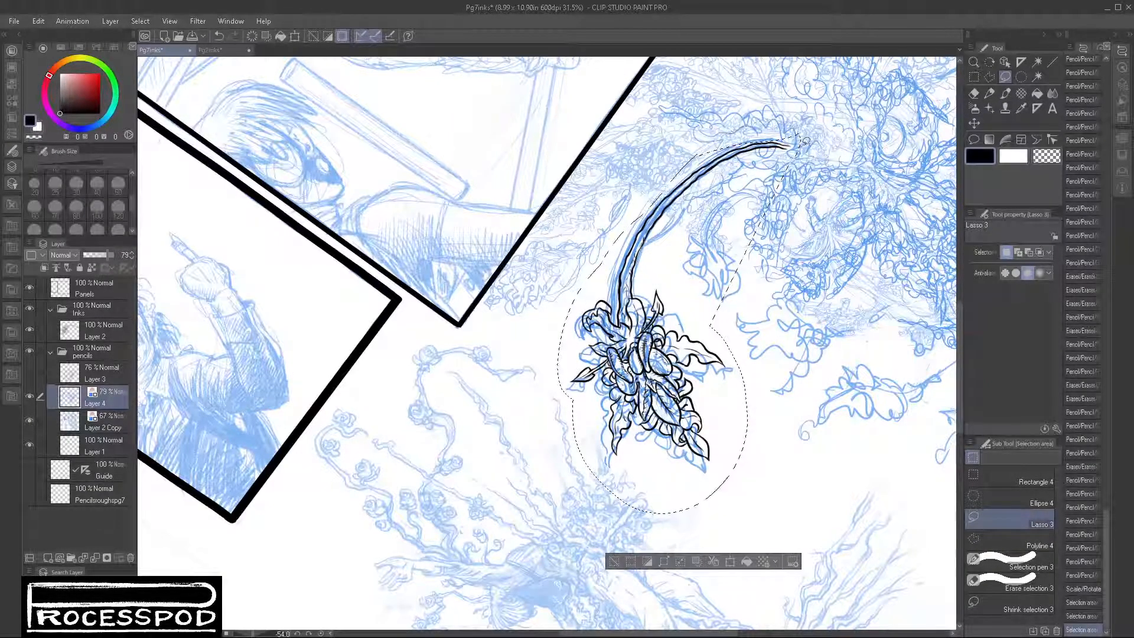
mouse_move(676, 203)
mouse_down()
mouse_move(653, 292)
mouse_move(818, 201)
mouse_move(812, 118)
mouse_move(792, 150)
mouse_move(820, 133)
mouse_up()
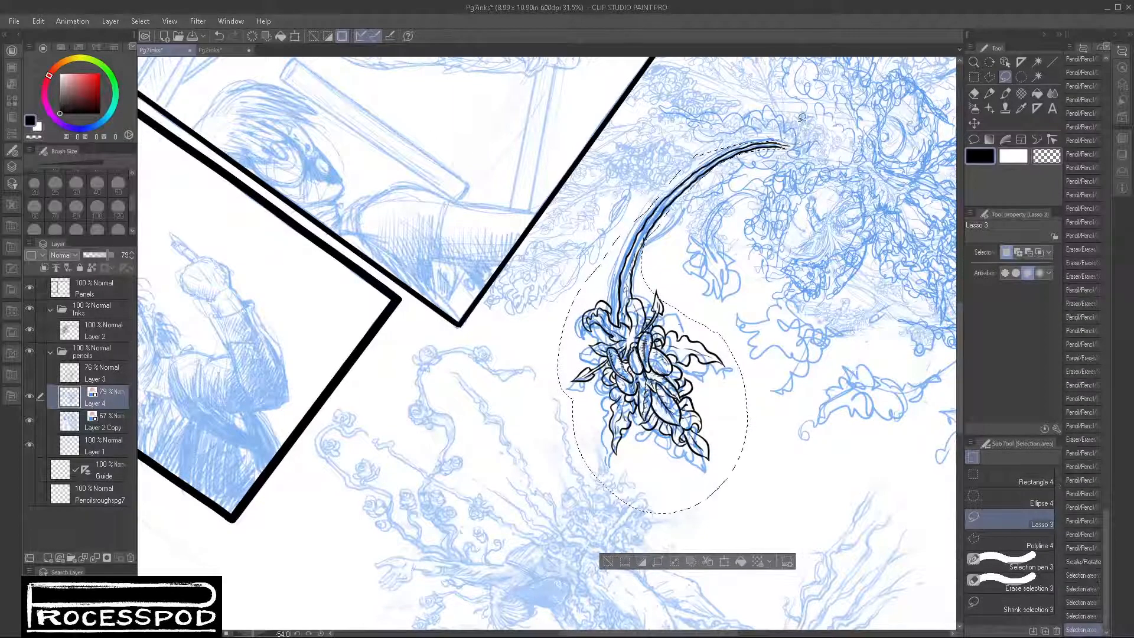
key(Delete)
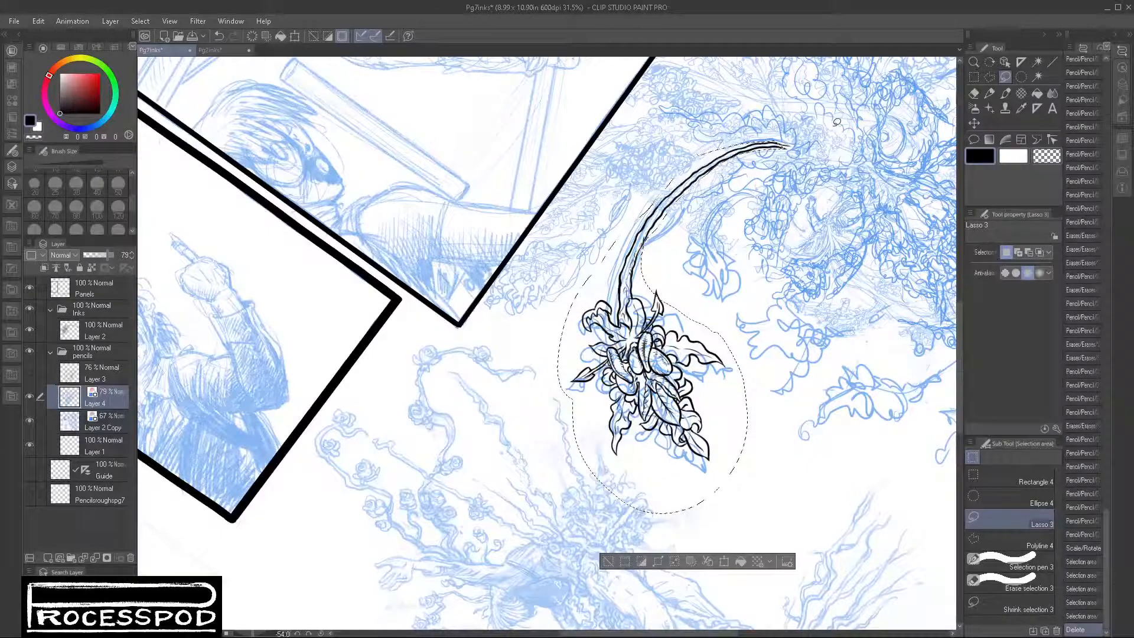
key(ctrl+d)
Step: Sketch a second stem on Layer 4 with the Darker pencil, arching behind the inked vine and drooping on its outer side
drag(825, 452, 750, 480)
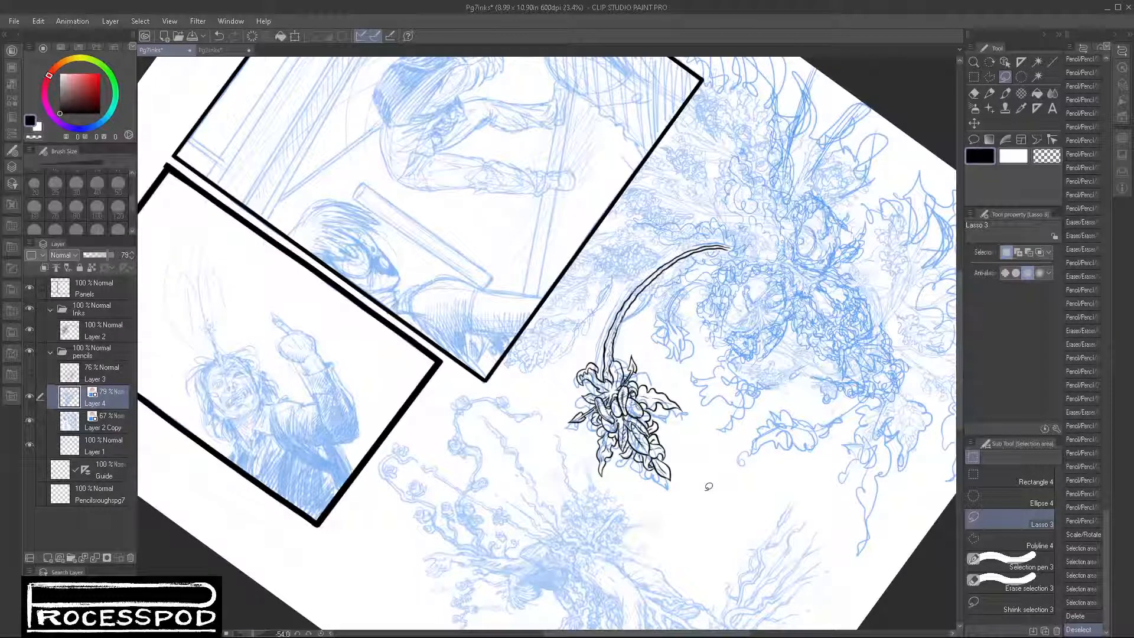
mouse_move(785, 445)
mouse_down()
mouse_move(656, 451)
mouse_move(612, 434)
mouse_up()
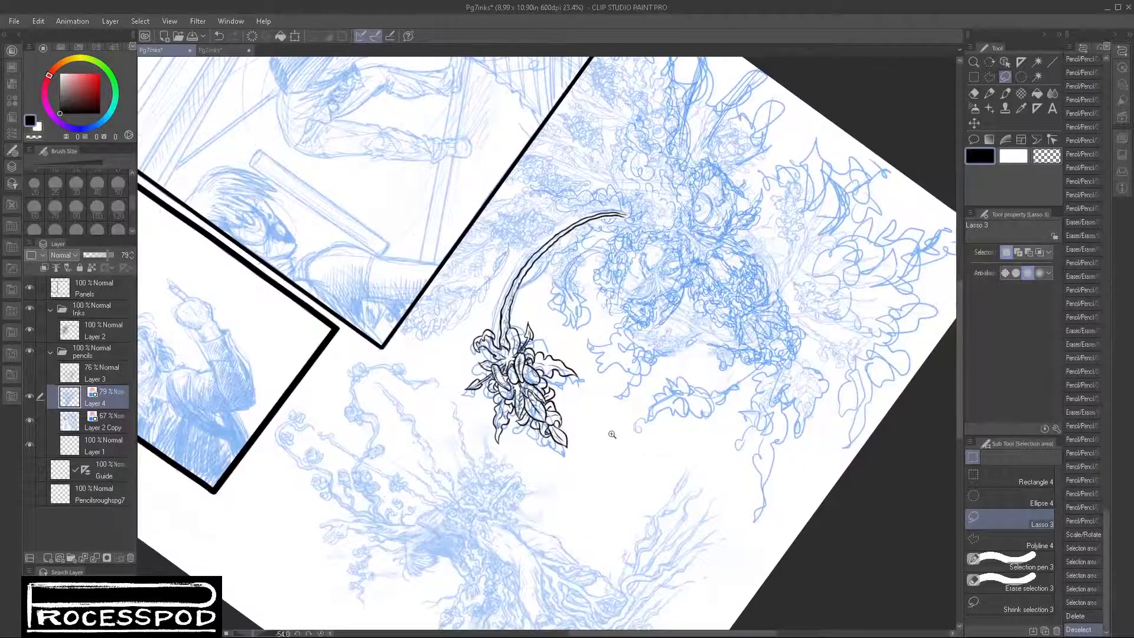
scroll(612, 434, up, 2)
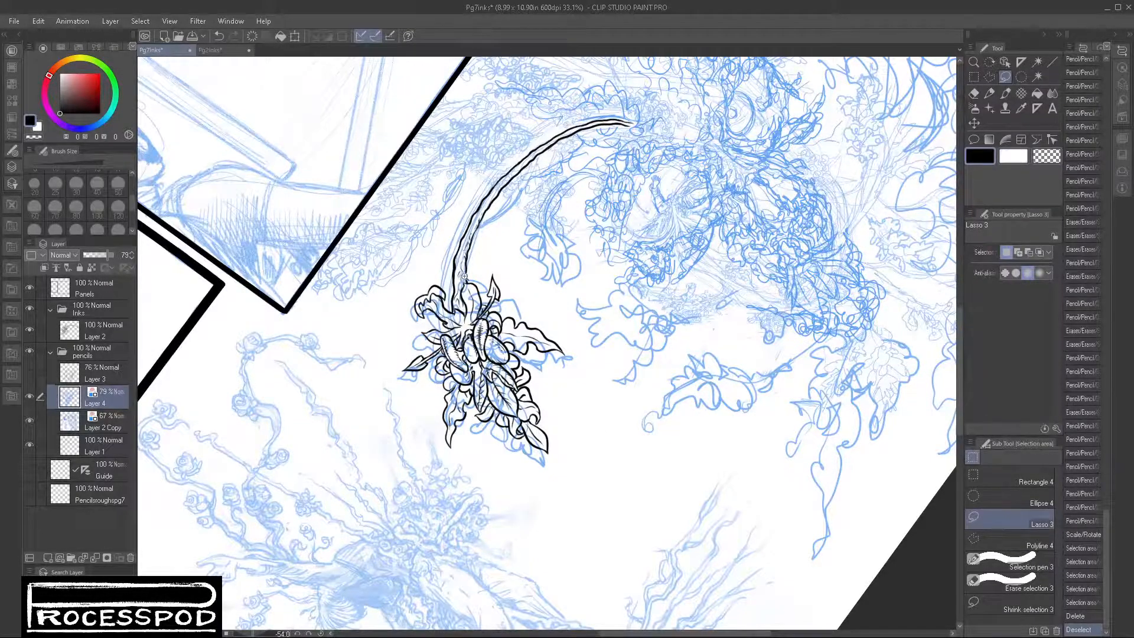
drag(466, 277, 454, 472)
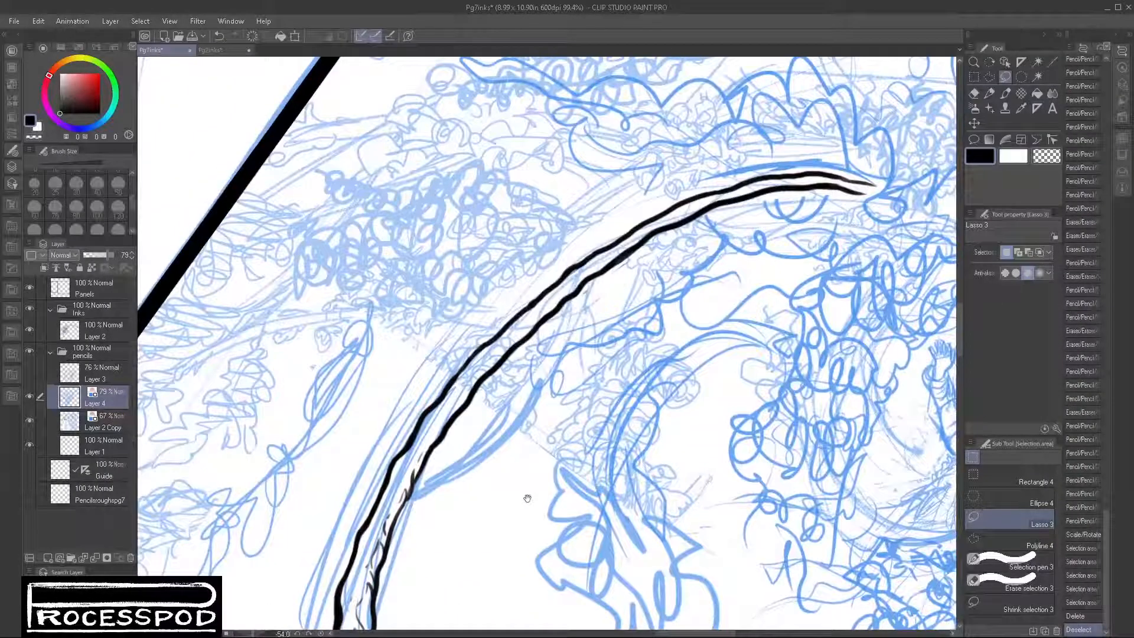
drag(539, 498, 524, 504)
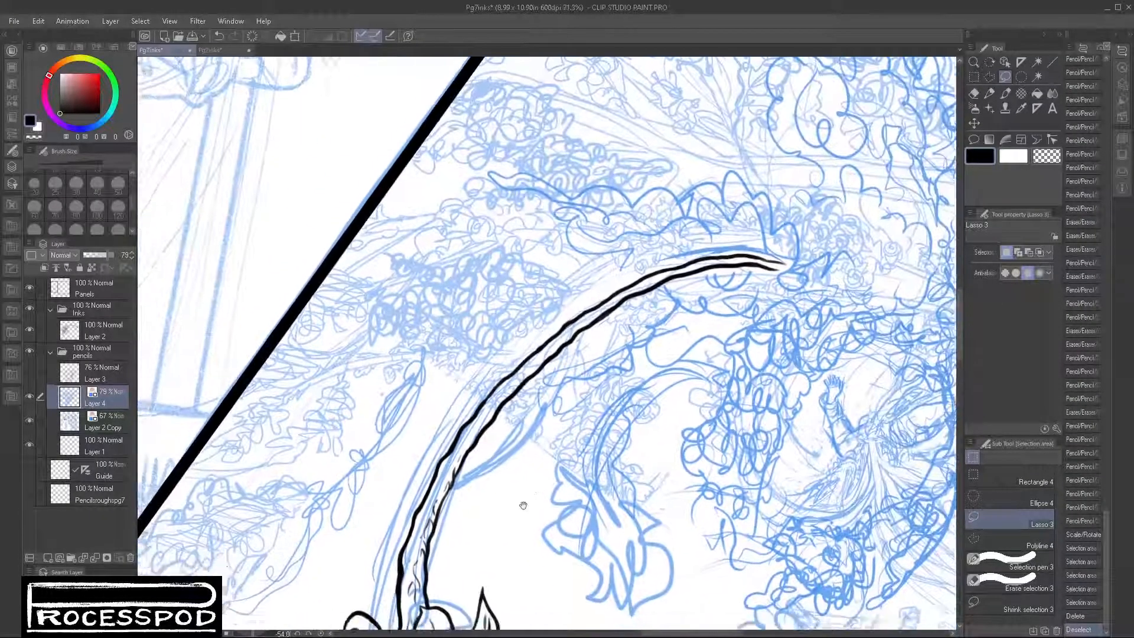
drag(622, 477, 717, 356)
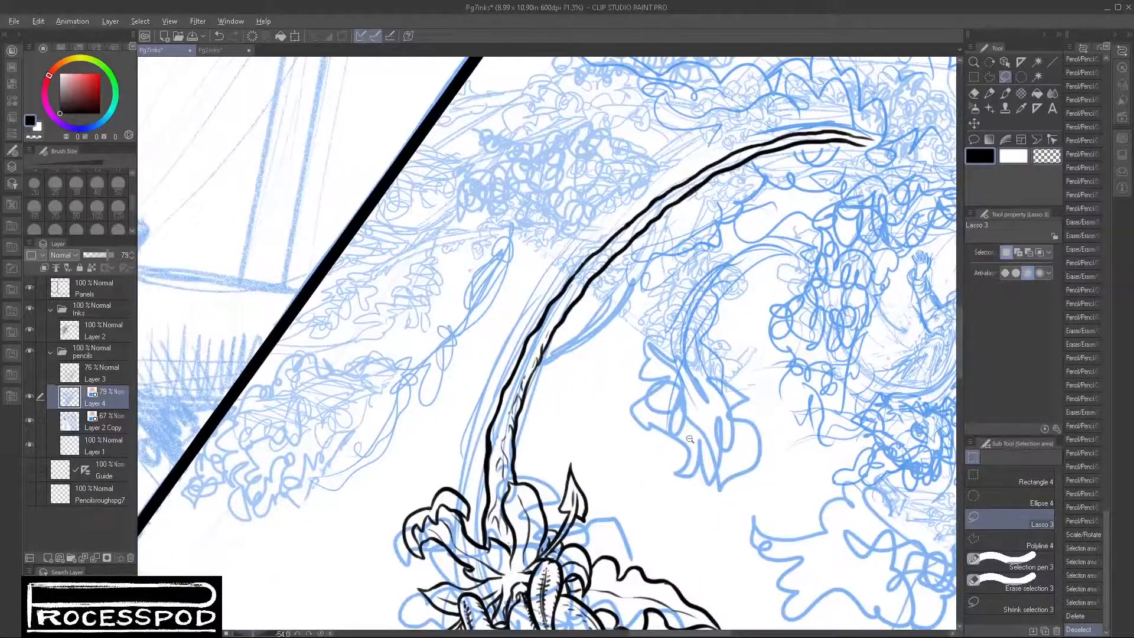
drag(690, 440, 684, 450)
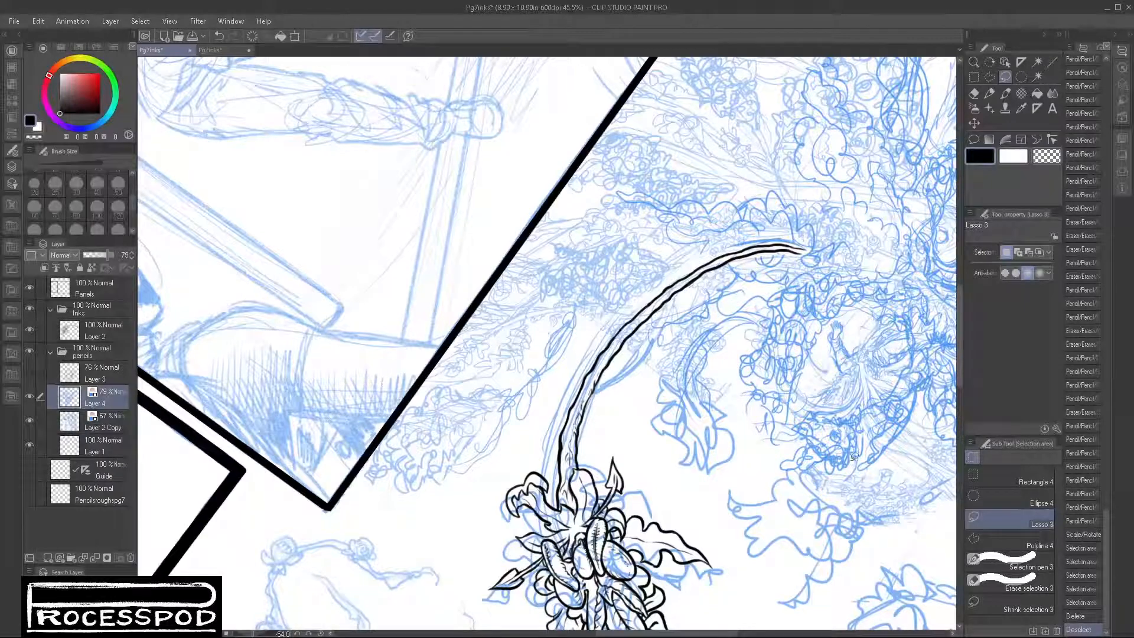
click(989, 93)
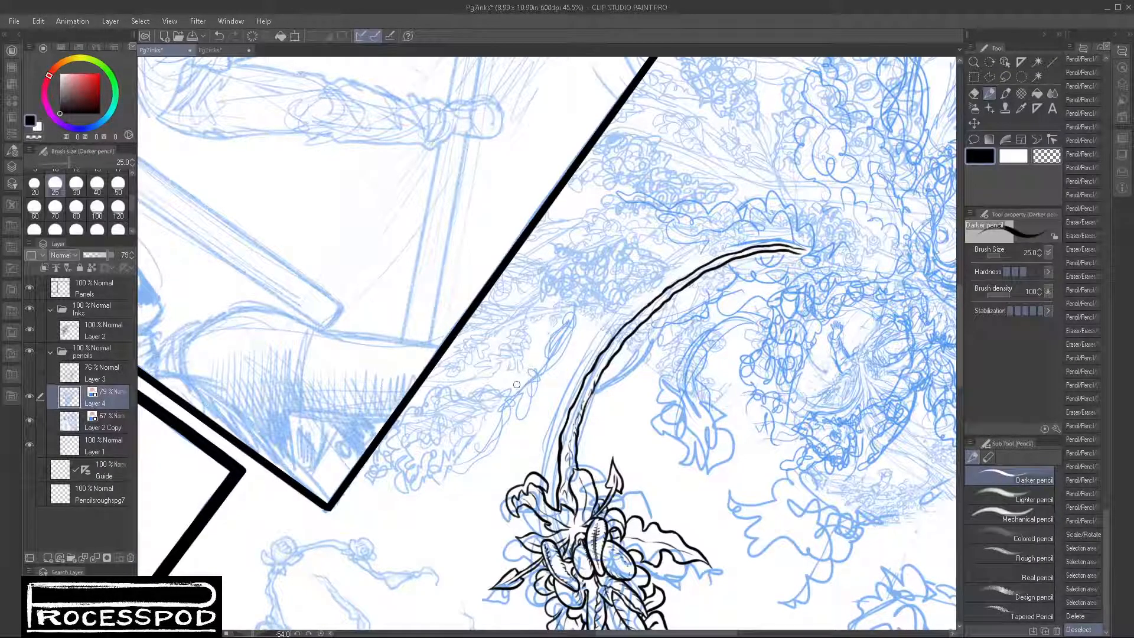
click(104, 336)
click(92, 404)
mouse_move(562, 336)
mouse_down()
mouse_move(634, 279)
mouse_move(558, 332)
mouse_move(664, 277)
mouse_up()
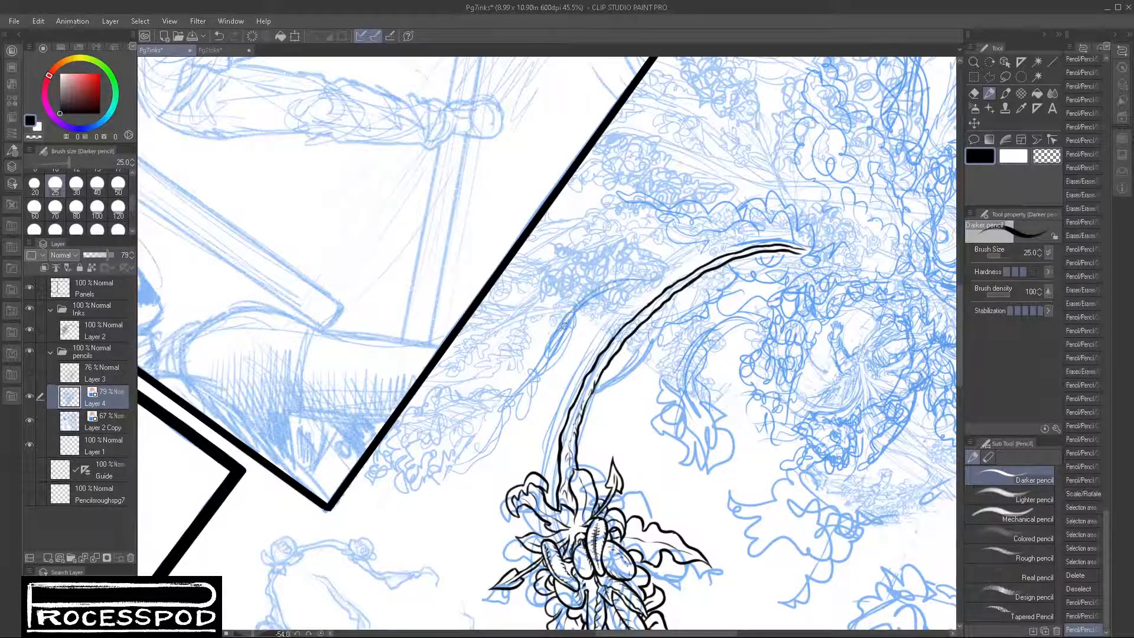
mouse_move(589, 303)
mouse_down()
mouse_move(723, 278)
mouse_move(753, 232)
mouse_move(739, 242)
mouse_move(801, 249)
mouse_up()
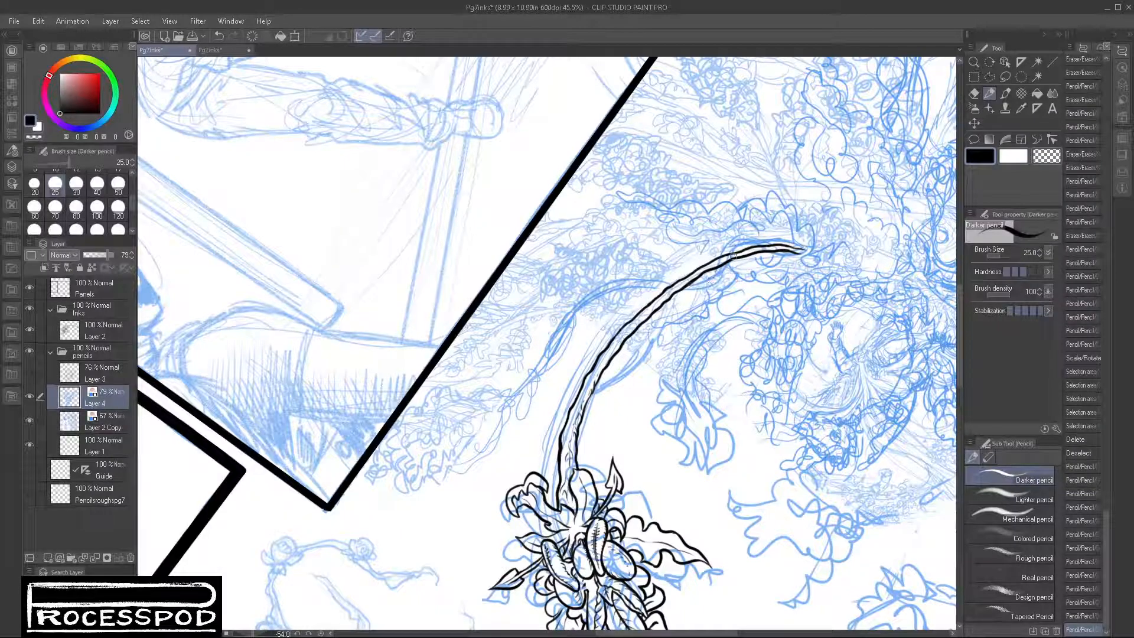
Step: Sketch another thin vine along the inked one, running down behind the flower and ending in a wavy leaf beside it
mouse_move(784, 260)
mouse_down()
mouse_move(748, 257)
mouse_move(796, 254)
mouse_up()
drag(716, 248, 697, 260)
mouse_move(722, 245)
mouse_down()
mouse_move(681, 280)
mouse_move(693, 256)
mouse_move(644, 348)
mouse_up()
drag(674, 309, 528, 449)
mouse_move(564, 409)
mouse_down()
mouse_move(502, 464)
mouse_move(503, 473)
mouse_move(520, 459)
mouse_move(507, 476)
mouse_move(469, 495)
mouse_move(469, 537)
mouse_up()
mouse_move(537, 446)
mouse_down()
mouse_move(464, 571)
mouse_move(512, 490)
mouse_move(526, 492)
mouse_move(473, 566)
mouse_up()
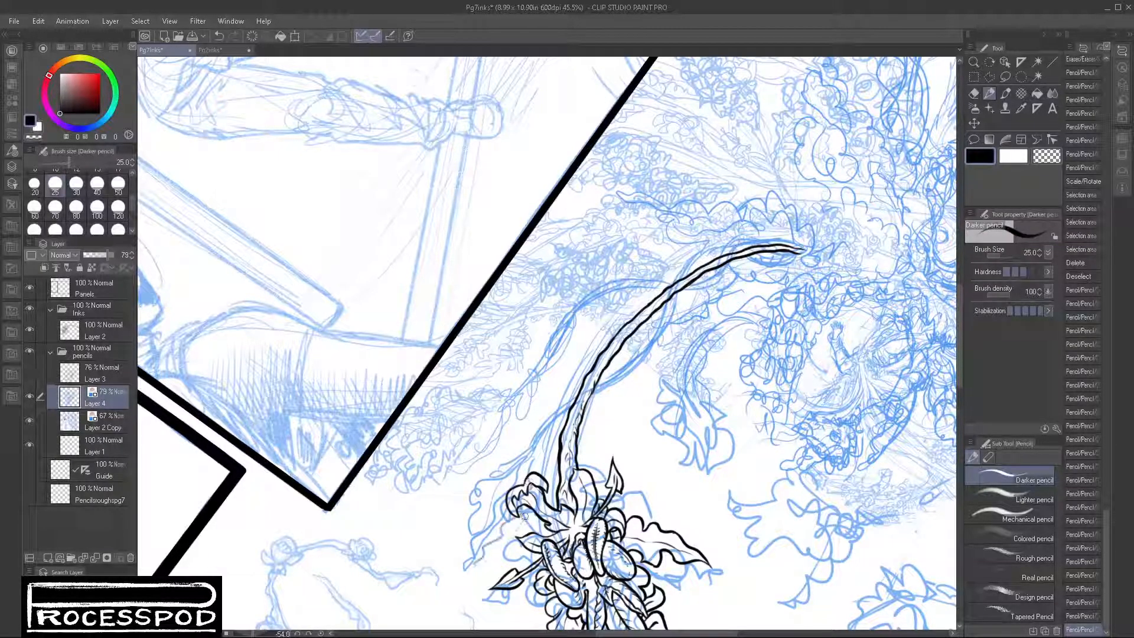
drag(528, 509, 512, 537)
mouse_move(533, 471)
mouse_down()
mouse_move(513, 522)
mouse_move(473, 571)
mouse_up()
Step: Sketch a round shape beneath the inked vine and arching lines above it that lead toward the plant face
drag(702, 513, 674, 423)
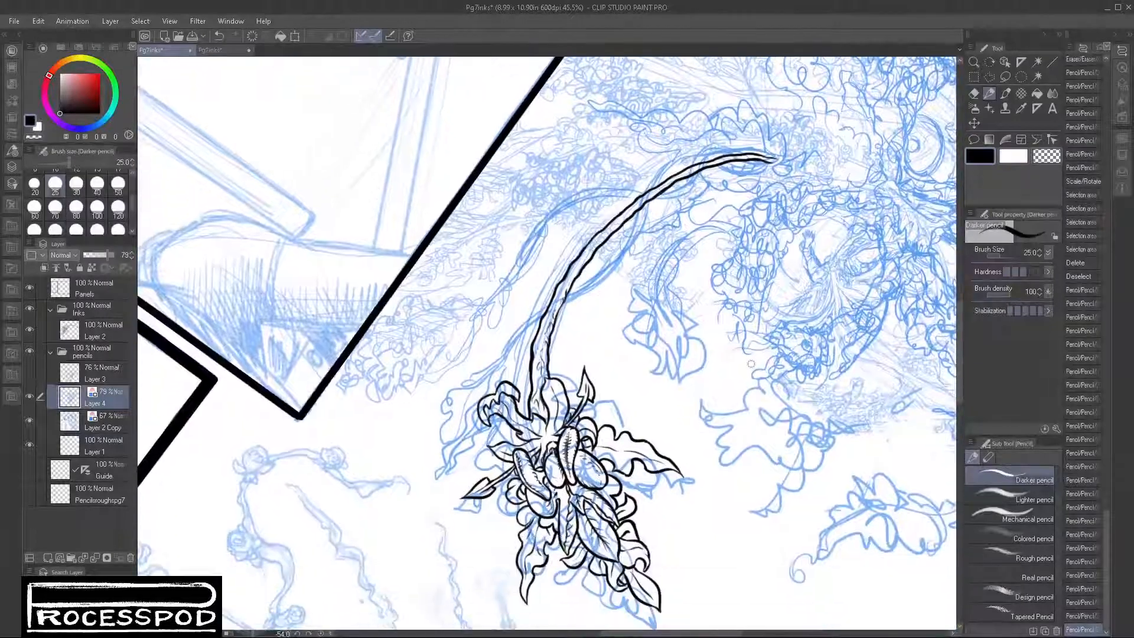
click(677, 244)
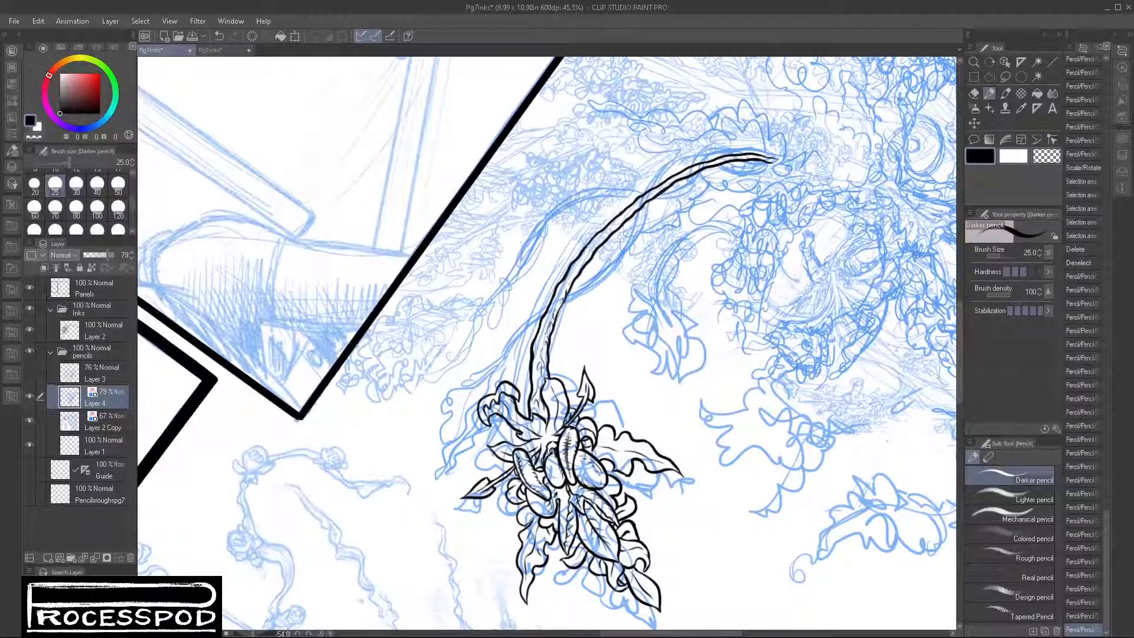
drag(812, 332, 730, 451)
mouse_move(632, 340)
mouse_down()
mouse_move(650, 379)
mouse_move(609, 335)
mouse_move(640, 310)
mouse_move(614, 325)
mouse_move(668, 378)
mouse_move(626, 403)
mouse_move(631, 352)
mouse_move(577, 378)
mouse_up()
mouse_move(652, 300)
mouse_down()
mouse_move(745, 309)
mouse_move(779, 288)
mouse_up()
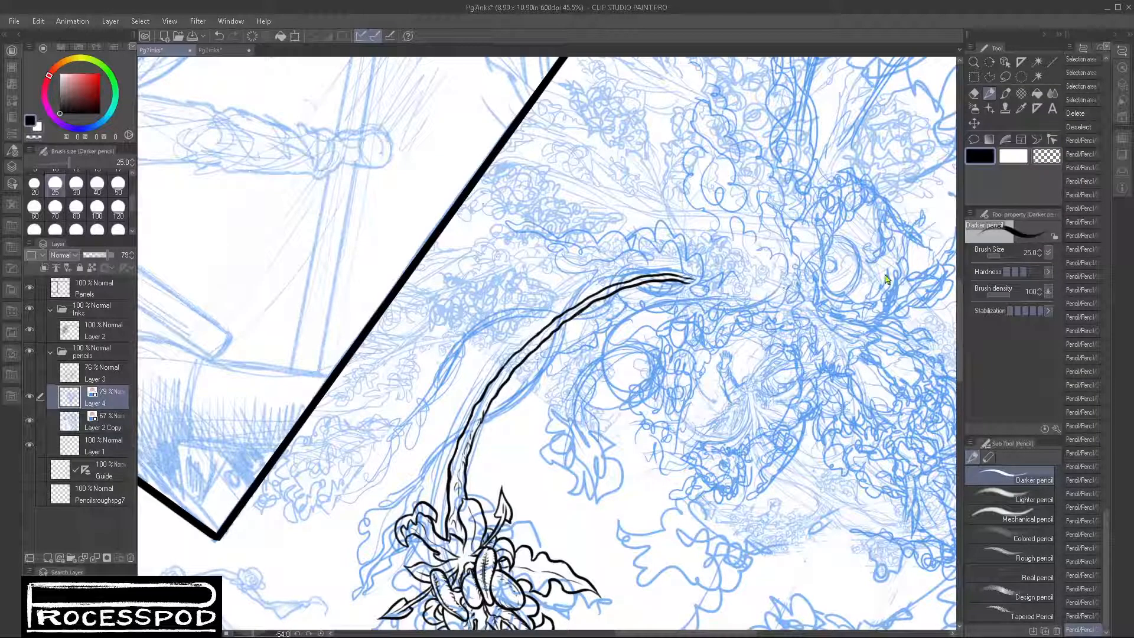
Step: Undo the last arching lines above the round shape and redraw them curving into the middle of the plant face
key(ctrl+z)
key(ctrl+z)
drag(636, 310, 630, 310)
drag(718, 299, 662, 307)
mouse_move(673, 299)
mouse_down()
mouse_move(710, 296)
mouse_move(610, 327)
mouse_move(746, 284)
mouse_move(686, 314)
mouse_move(686, 297)
mouse_move(796, 312)
mouse_move(754, 288)
mouse_move(814, 336)
mouse_move(769, 287)
mouse_up()
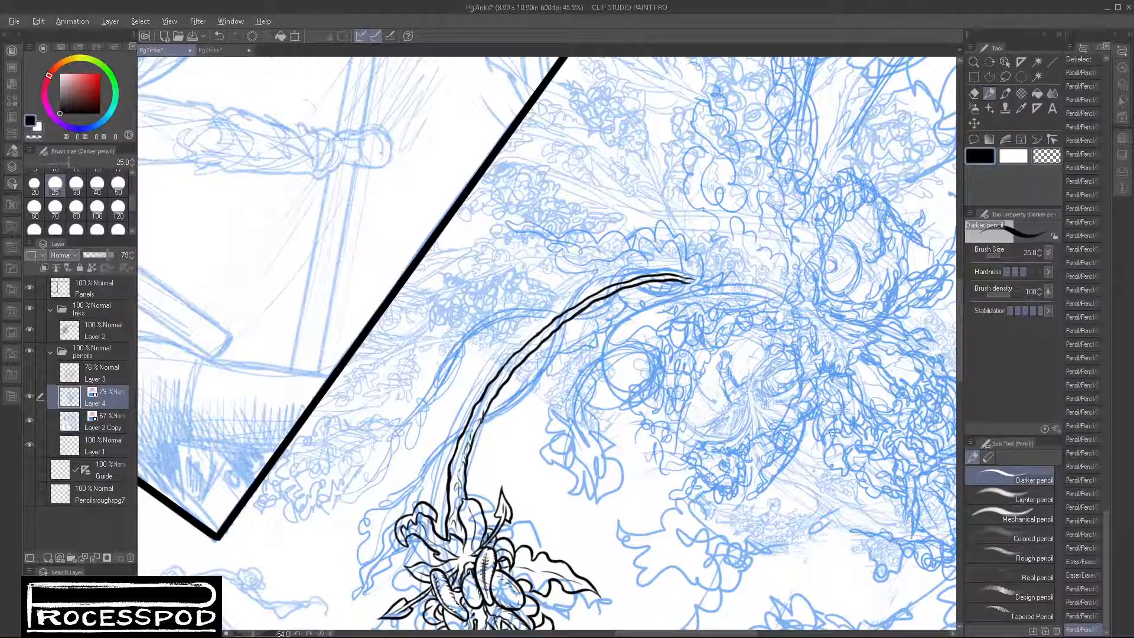
Step: Review the inked flower and the new vine sketches against the whole page composition, with the canvas rotated closer to upright
scroll(833, 437, down, 2)
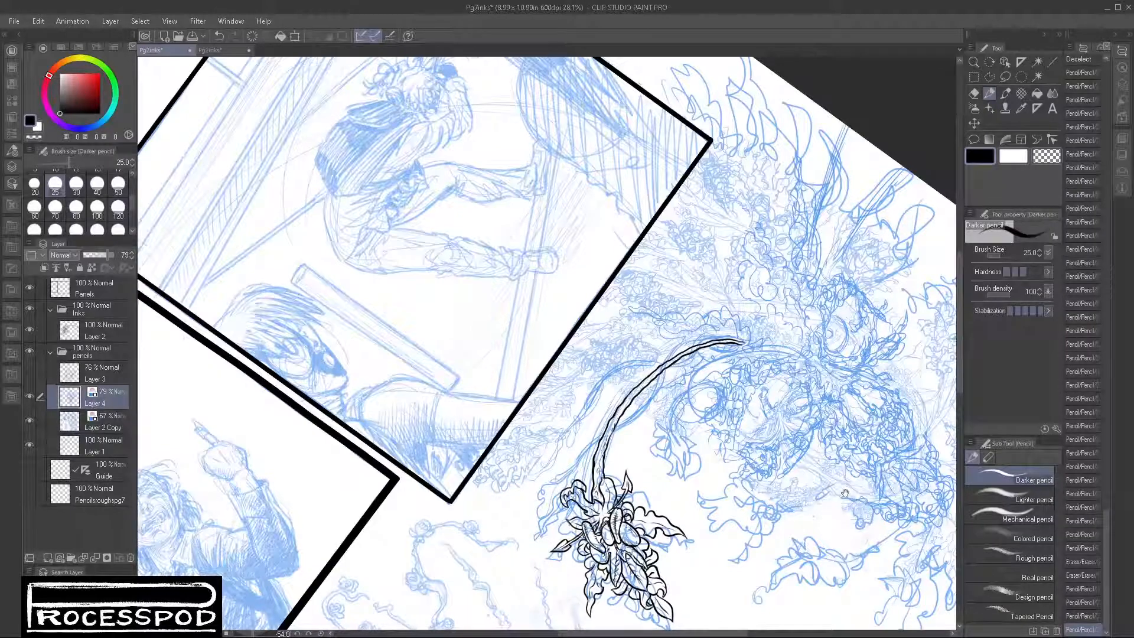
scroll(655, 342, up, 3)
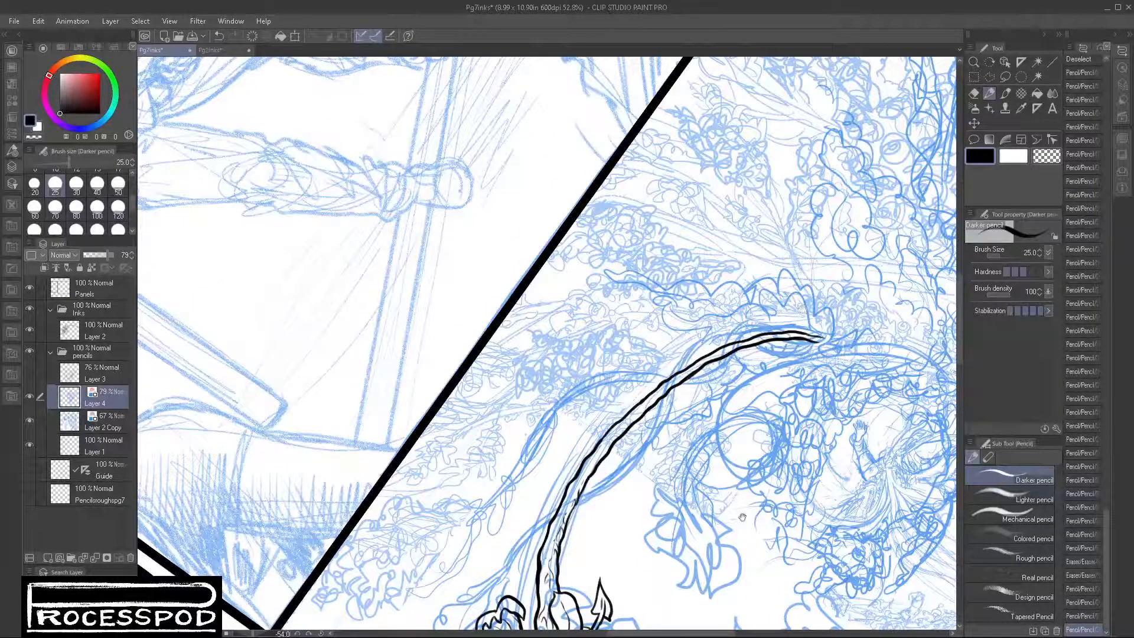
drag(742, 518, 717, 236)
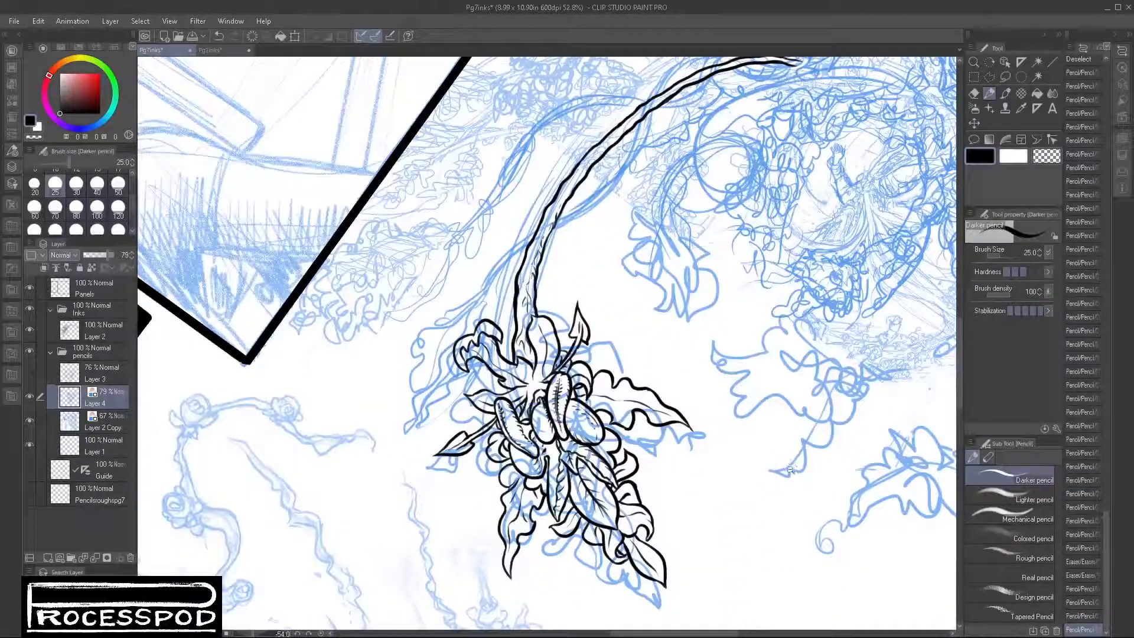
scroll(791, 466, down, 5)
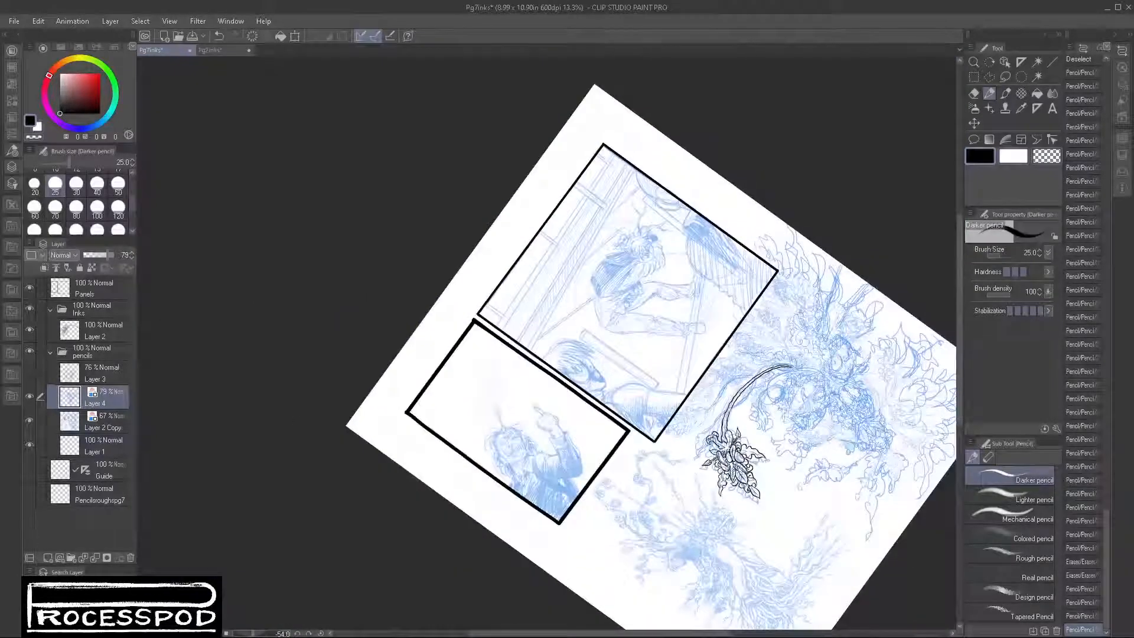
drag(894, 253, 852, 433)
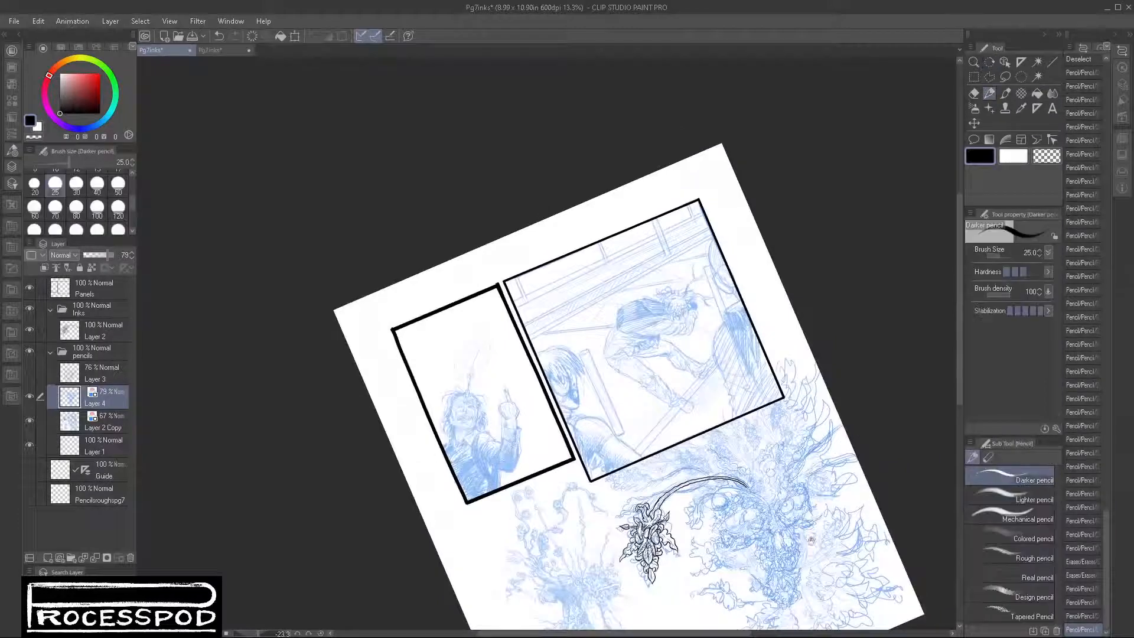
drag(812, 539, 710, 398)
drag(587, 421, 604, 419)
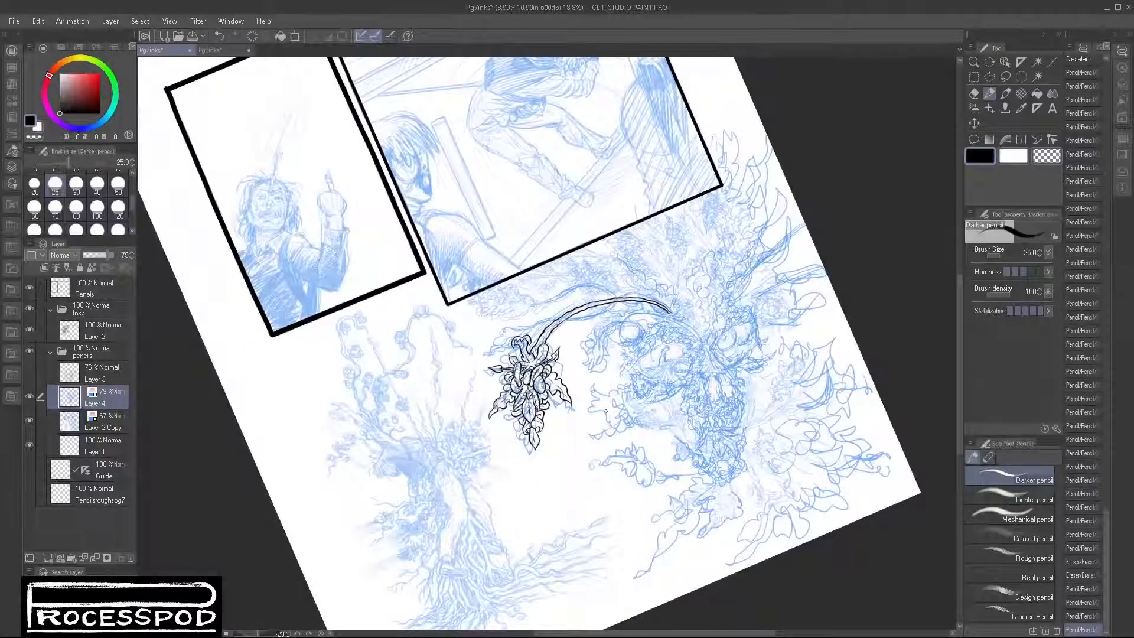